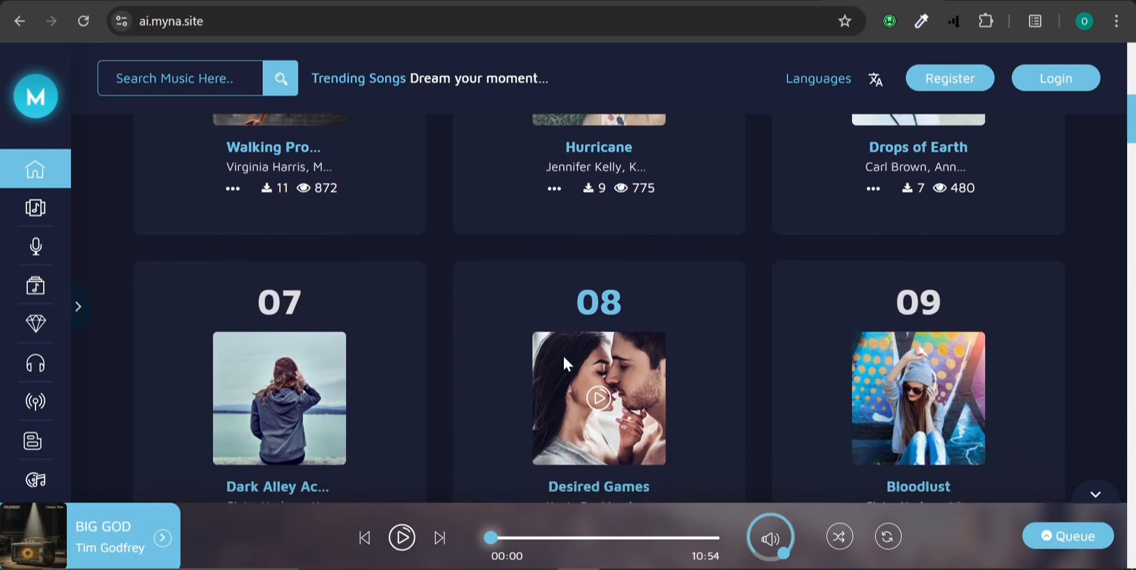
Look through the ranked songs on the home page and briefly play and pause the current track, BIG GOD
{"action": "scroll", "coordinate": [563, 355], "scroll_direction": "down", "scroll_amount": 4}
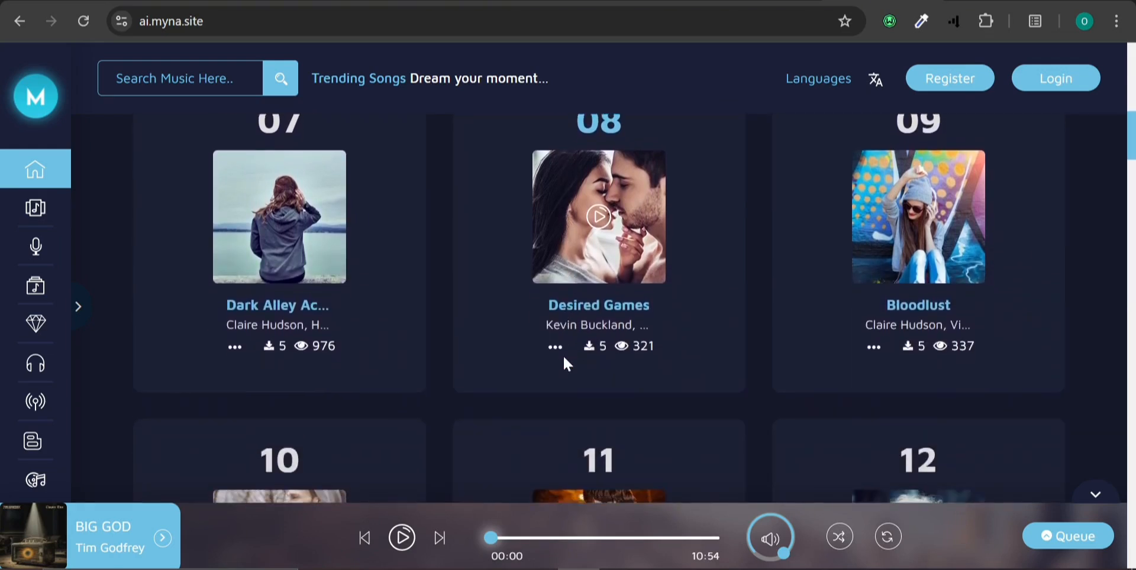
{"action": "scroll", "coordinate": [563, 355], "scroll_direction": "down", "scroll_amount": 10}
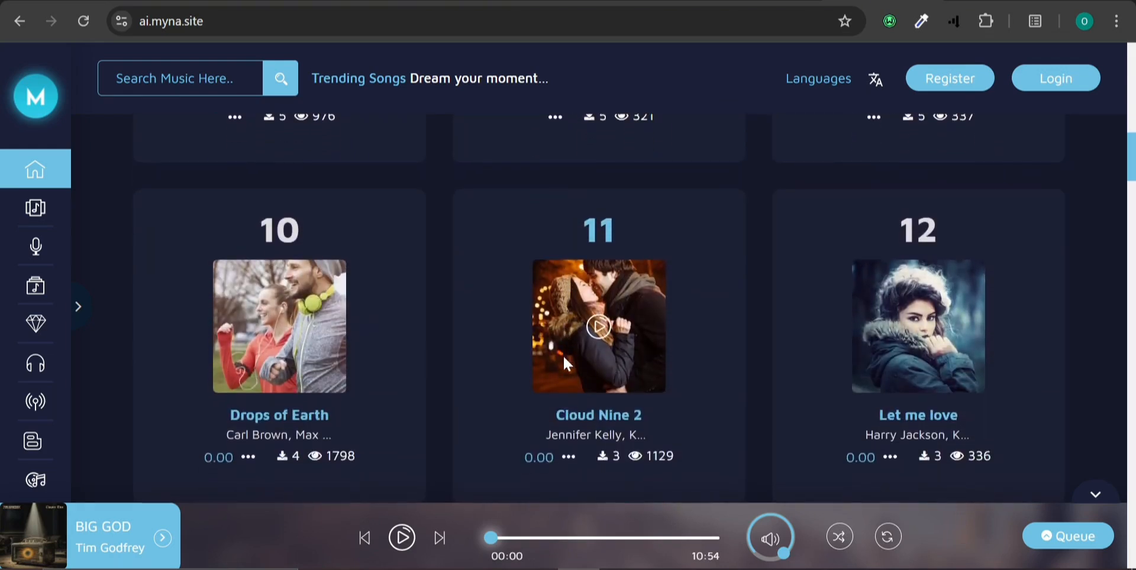
{"action": "scroll", "coordinate": [563, 361], "scroll_direction": "down", "scroll_amount": 10}
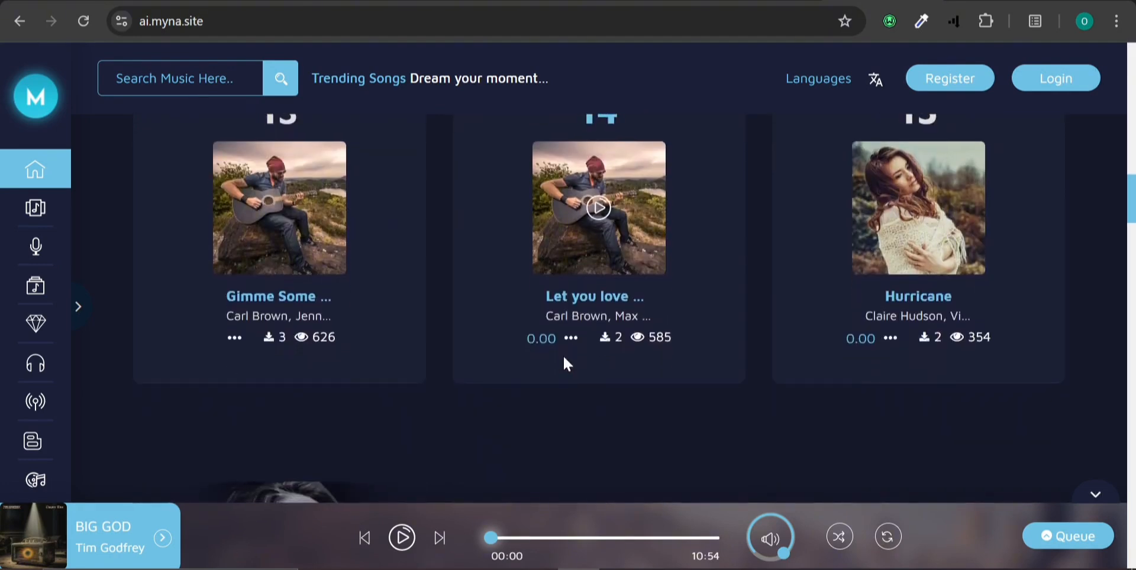
{"action": "scroll", "coordinate": [564, 362], "scroll_direction": "down", "scroll_amount": 1}
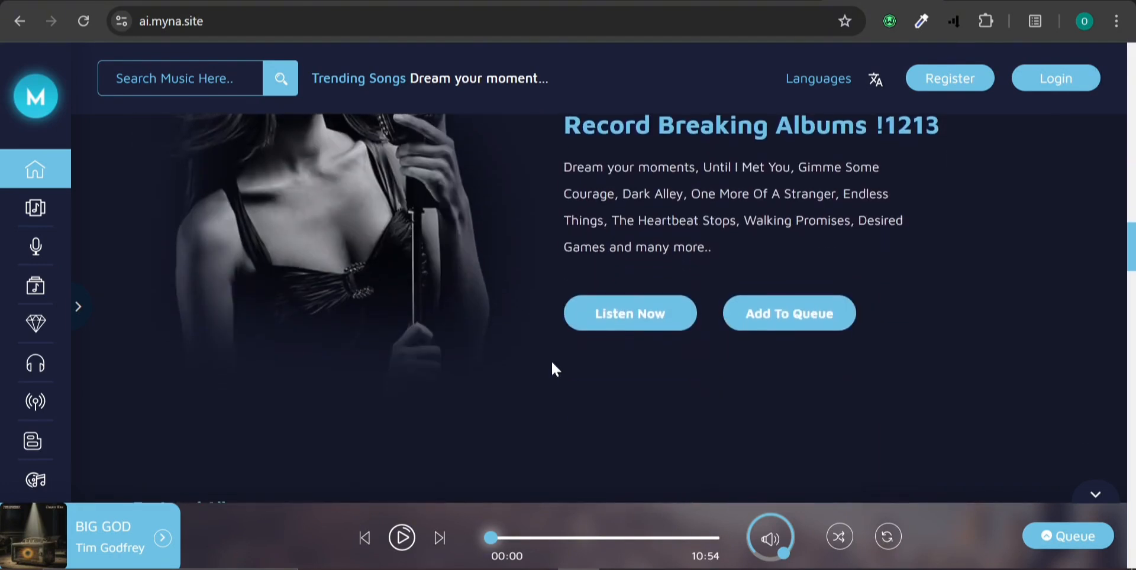
{"action": "left_click", "coordinate": [401, 548]}
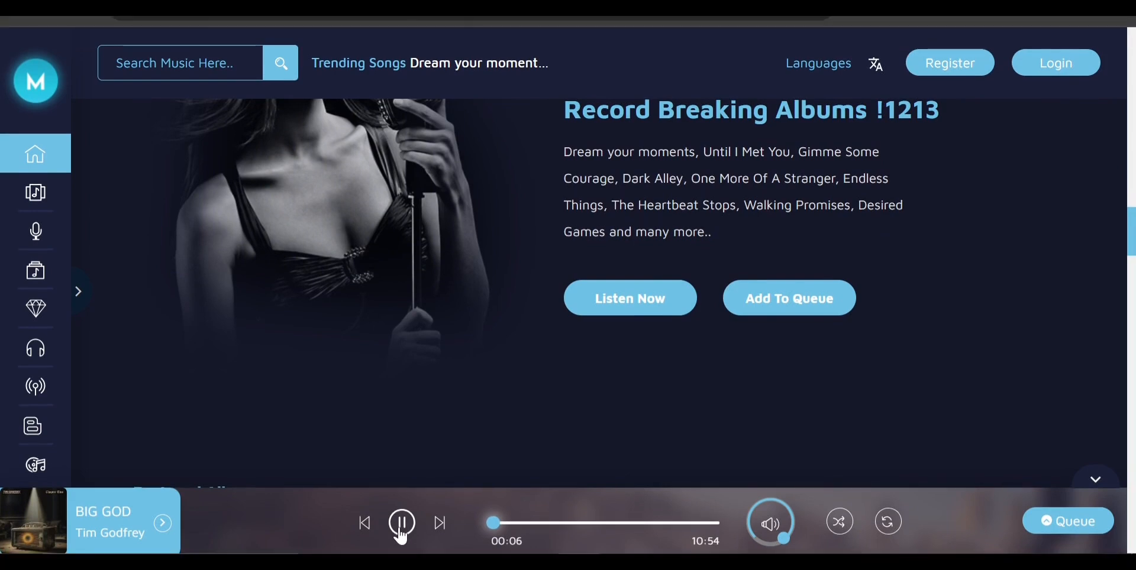
{"action": "left_click", "coordinate": [402, 532]}
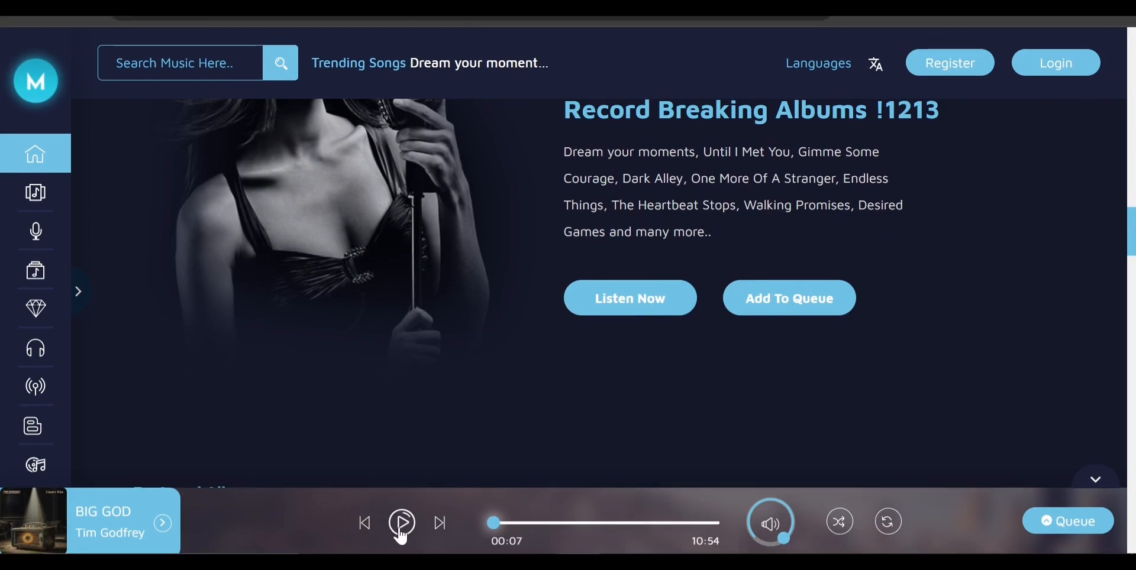
Open the registration form, examine its user type and account fields, select Female as the gender, and close the form
{"action": "left_click", "coordinate": [935, 77]}
{"action": "scroll", "coordinate": [966, 71], "scroll_direction": "down", "scroll_amount": 2}
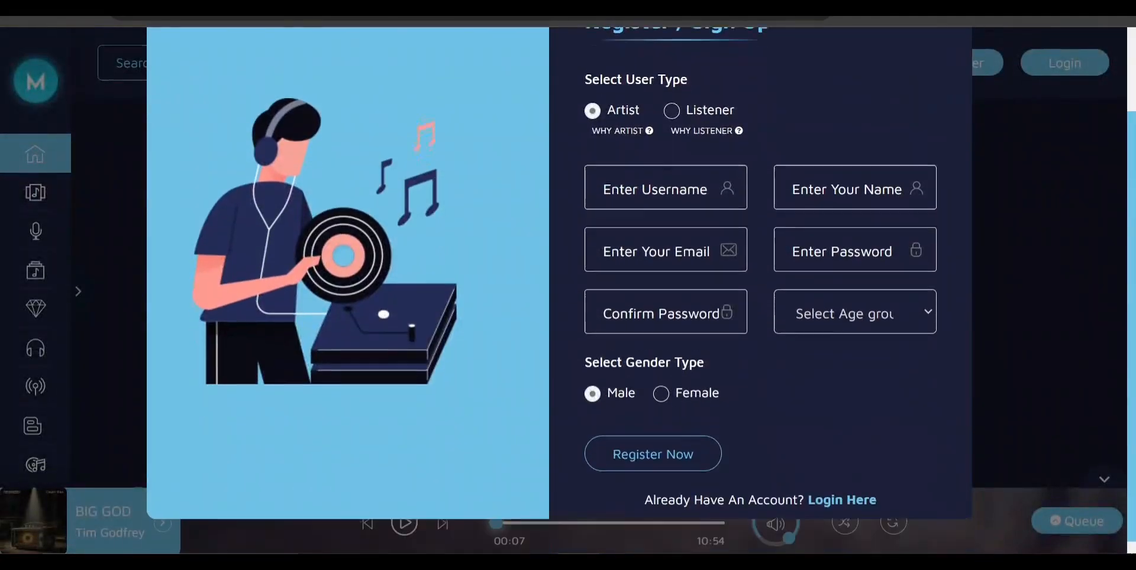
{"action": "scroll", "coordinate": [760, 296], "scroll_direction": "up", "scroll_amount": 2}
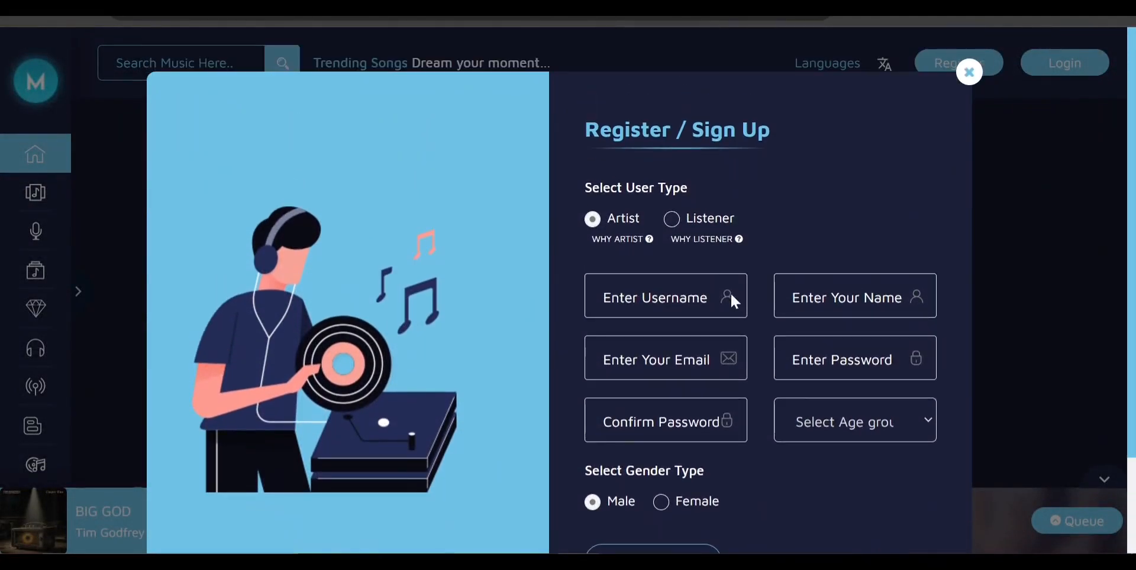
{"action": "left_click", "coordinate": [793, 298]}
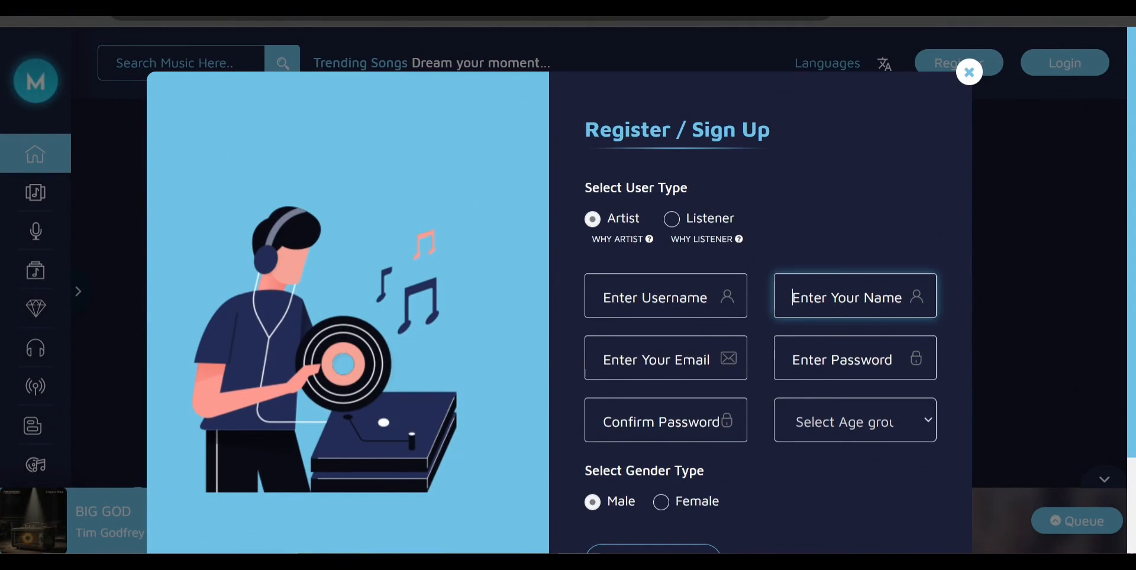
{"action": "key", "text": "Tab"}
{"action": "key", "text": "Tab"}
{"action": "scroll", "coordinate": [647, 496], "scroll_direction": "down", "scroll_amount": 2}
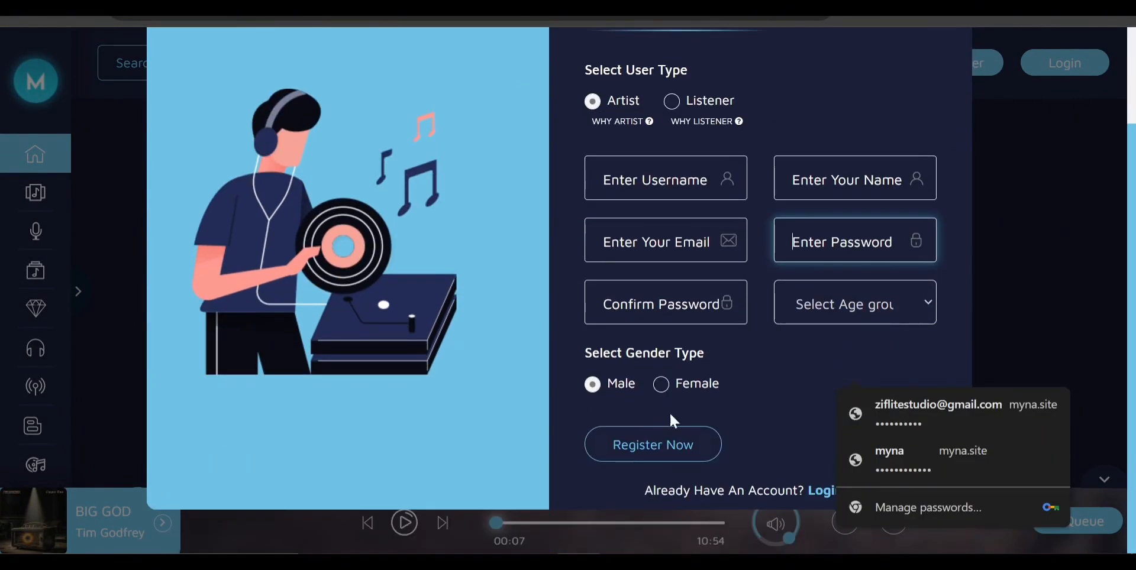
{"action": "left_click", "coordinate": [661, 384]}
{"action": "scroll", "coordinate": [661, 384], "scroll_direction": "up", "scroll_amount": 2}
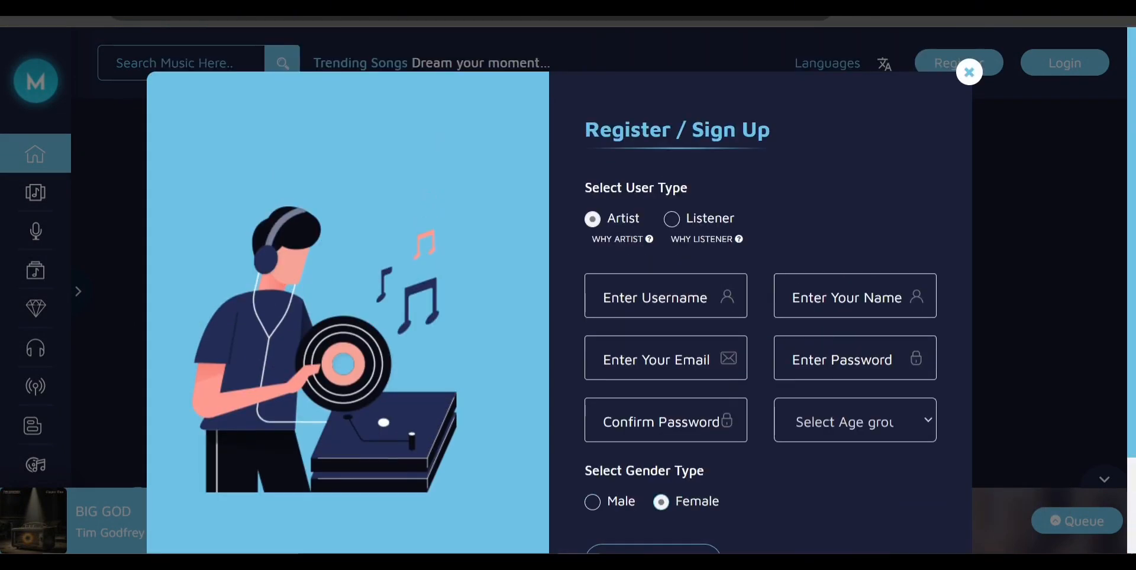
{"action": "left_click", "coordinate": [970, 73]}
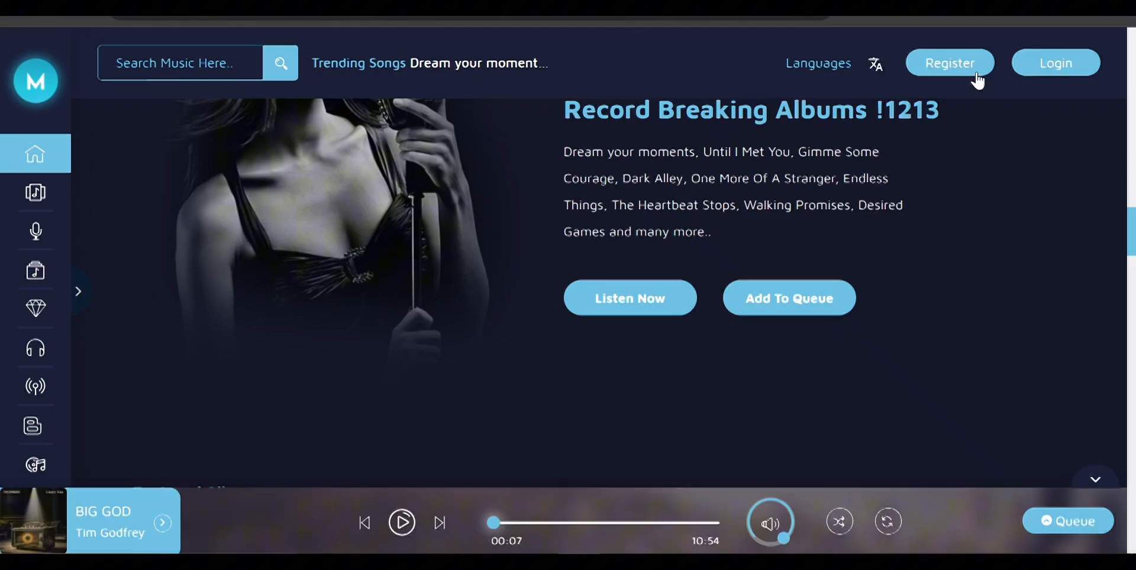
Fill the login form with the saved account email and password, enable Keep me signed in, and close it without logging in
{"action": "left_click", "coordinate": [1079, 71]}
{"action": "left_click", "coordinate": [814, 178]}
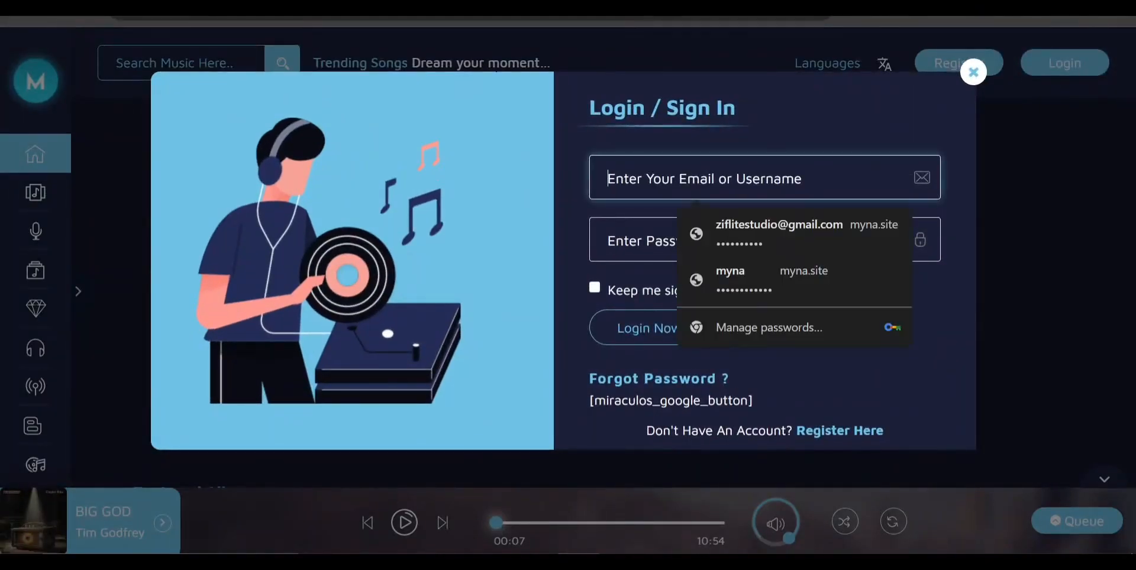
{"action": "left_click", "coordinate": [791, 233]}
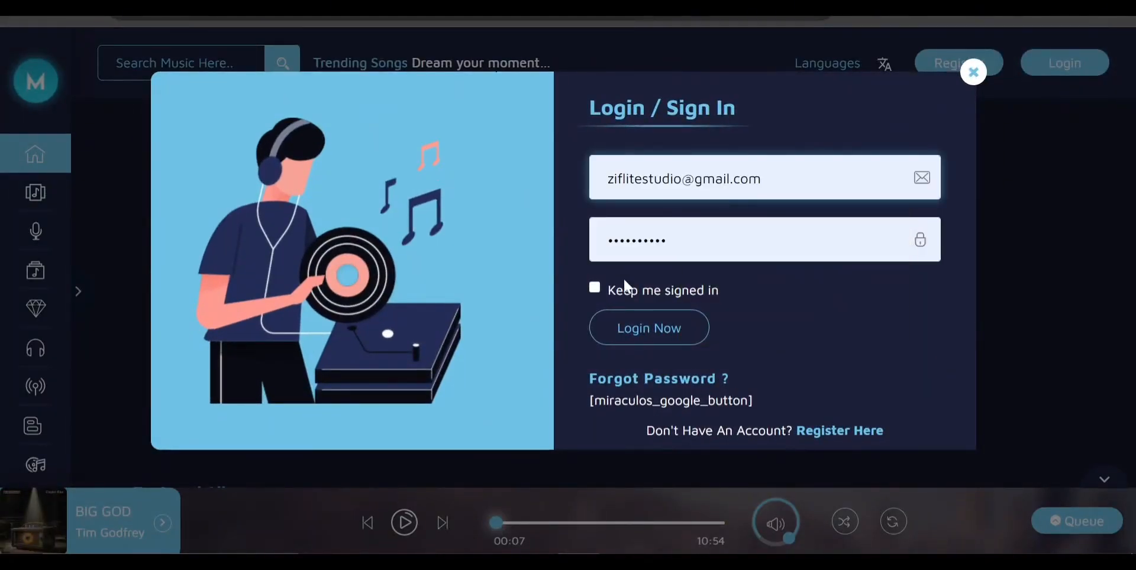
{"action": "left_click", "coordinate": [594, 289]}
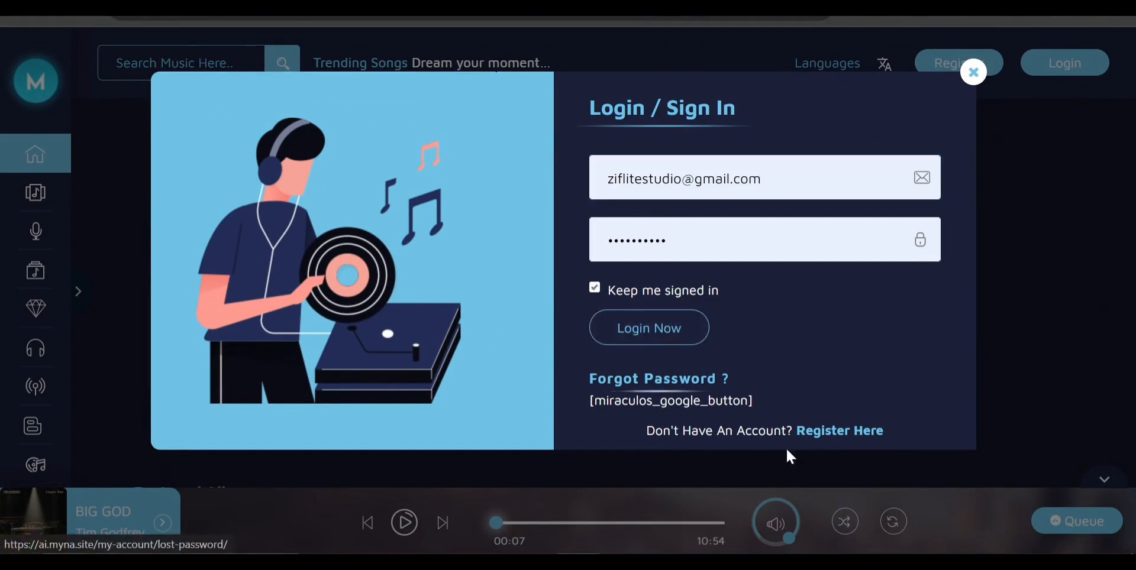
{"action": "left_click", "coordinate": [973, 72]}
Look through the home page's featured albums, artists and new releases, and open the Artists page
{"action": "scroll", "coordinate": [523, 425], "scroll_direction": "down", "scroll_amount": 10}
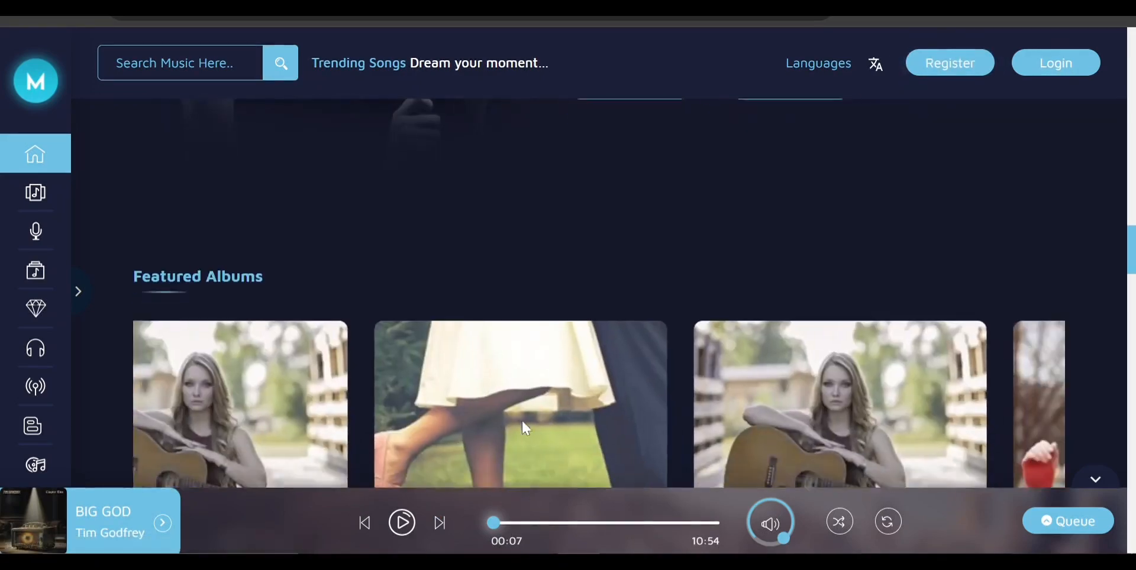
{"action": "scroll", "coordinate": [522, 422], "scroll_direction": "down", "scroll_amount": 6}
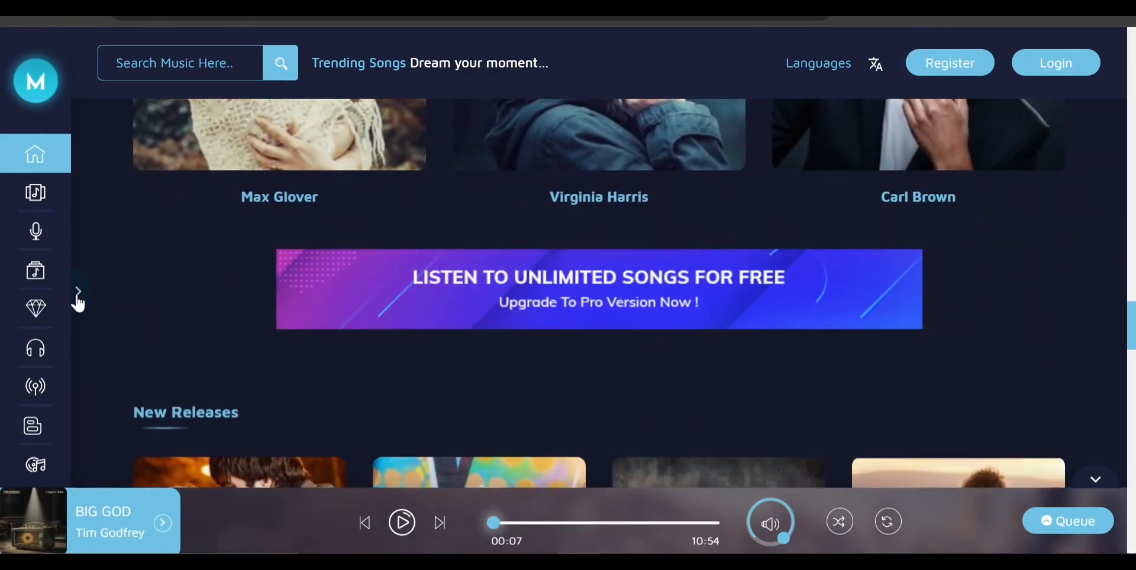
{"action": "left_click", "coordinate": [78, 296]}
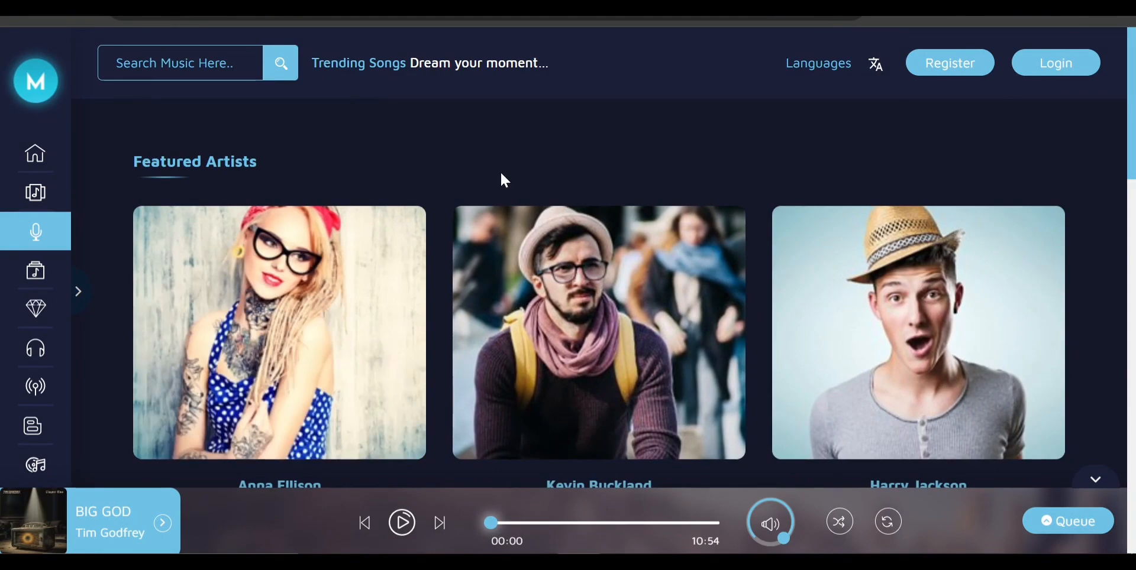
Look through the Artists page and briefly play and pause the music of the first artist in the grid
{"action": "scroll", "coordinate": [500, 177], "scroll_direction": "down", "scroll_amount": 4}
{"action": "scroll", "coordinate": [503, 180], "scroll_direction": "down", "scroll_amount": 4}
{"action": "scroll", "coordinate": [503, 180], "scroll_direction": "up", "scroll_amount": 8}
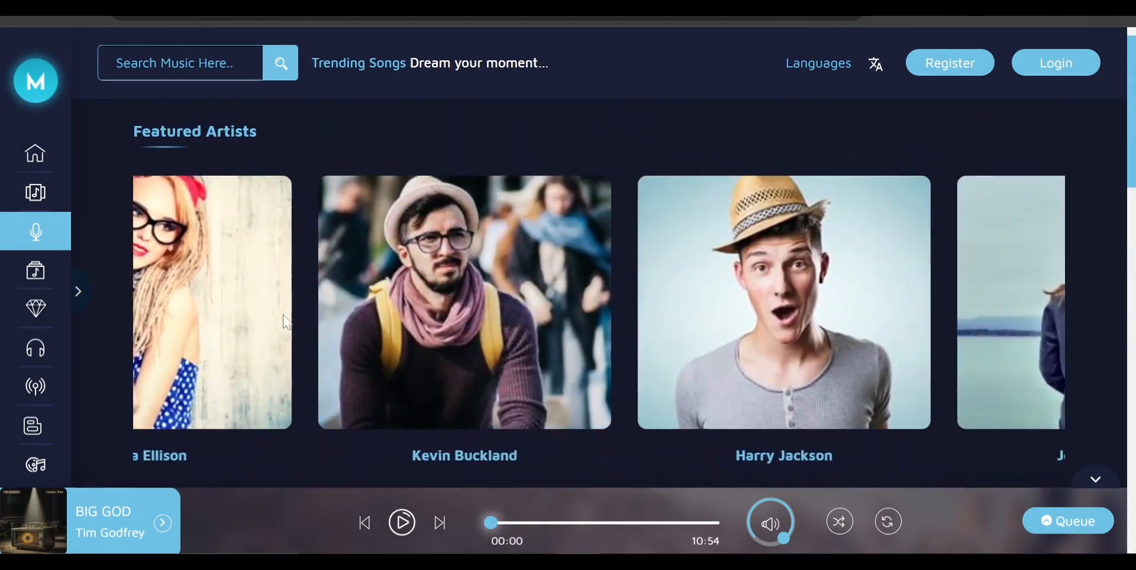
{"action": "scroll", "coordinate": [286, 322], "scroll_direction": "down", "scroll_amount": 7}
{"action": "scroll", "coordinate": [286, 322], "scroll_direction": "down", "scroll_amount": 1}
{"action": "mouse_move", "coordinate": [230, 282]}
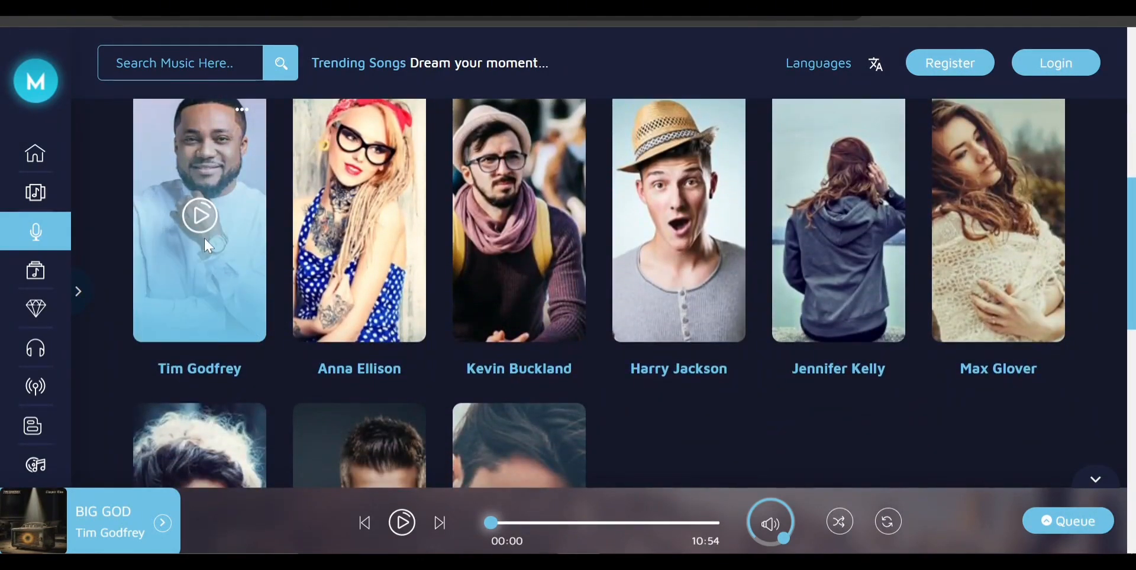
{"action": "left_click", "coordinate": [200, 214]}
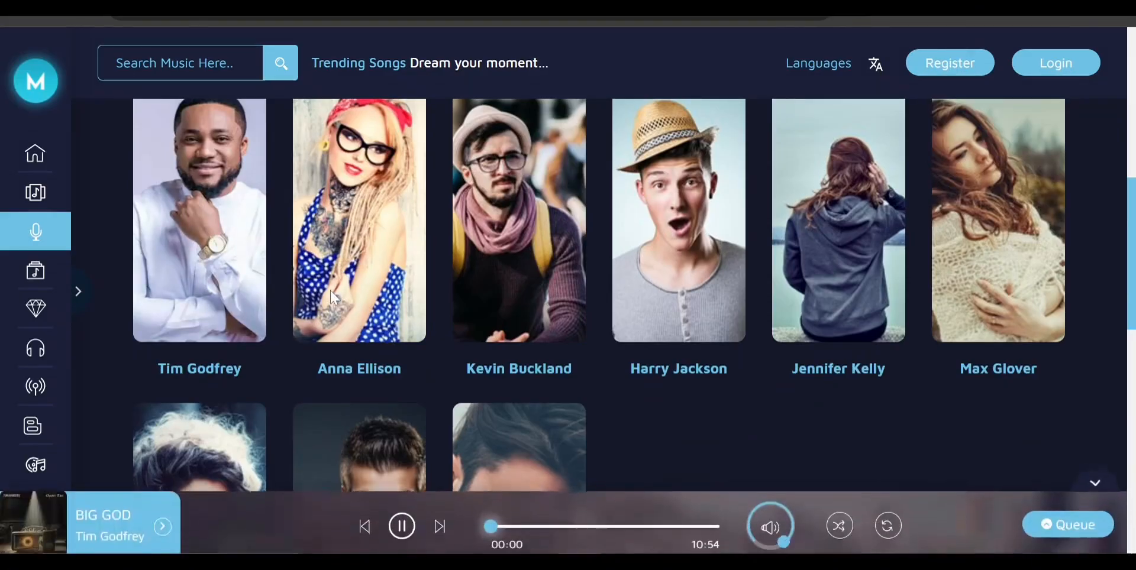
{"action": "scroll", "coordinate": [329, 297], "scroll_direction": "down", "scroll_amount": 3}
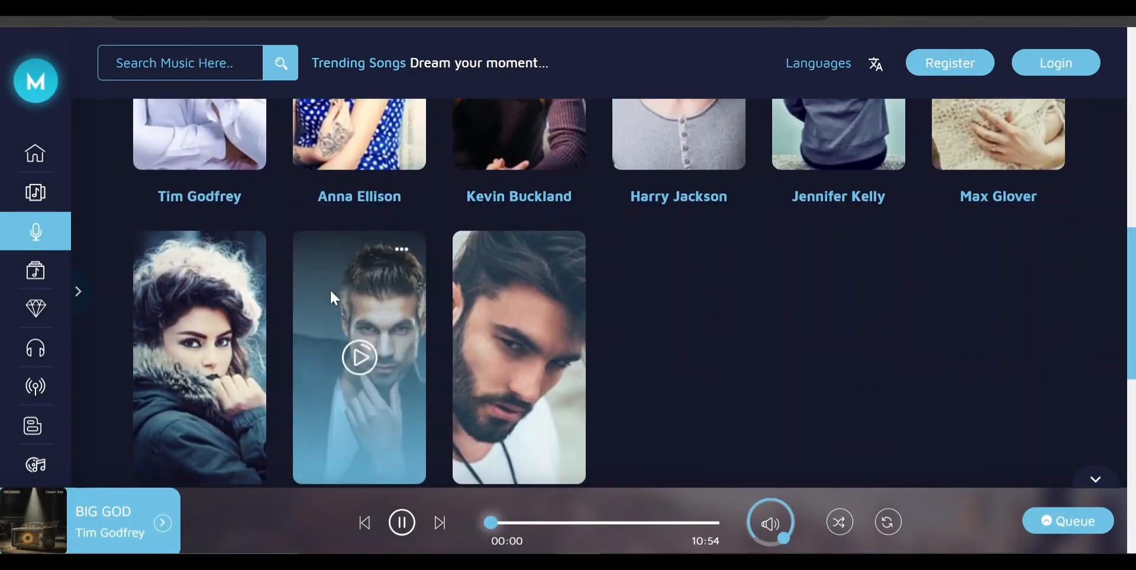
{"action": "left_click", "coordinate": [403, 533]}
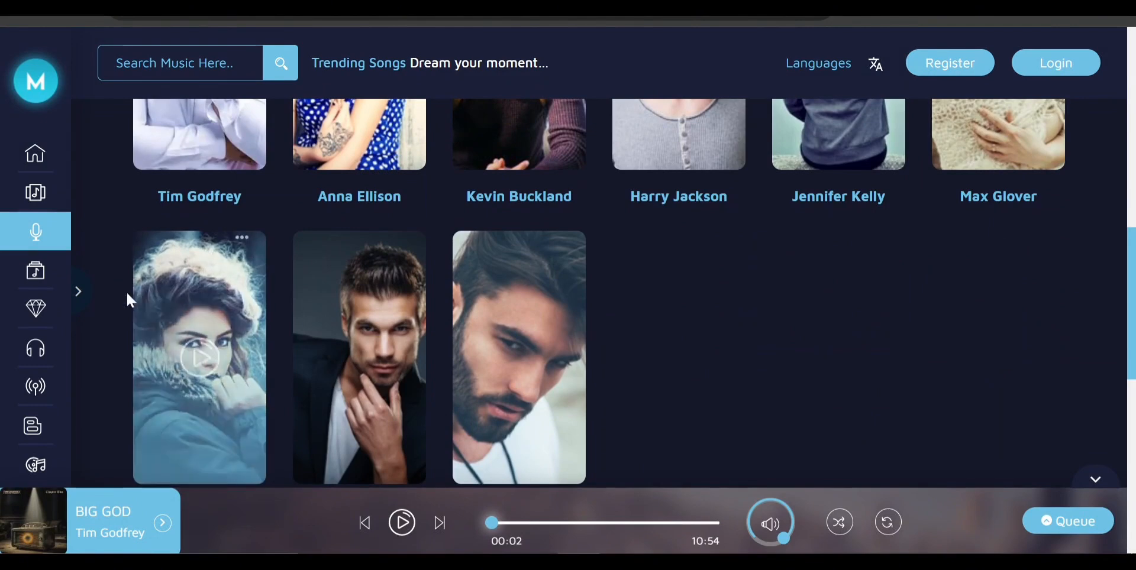
Open the Genres page and look through the top genres, briefly expanding and collapsing the labelled navigation
{"action": "left_click", "coordinate": [32, 272]}
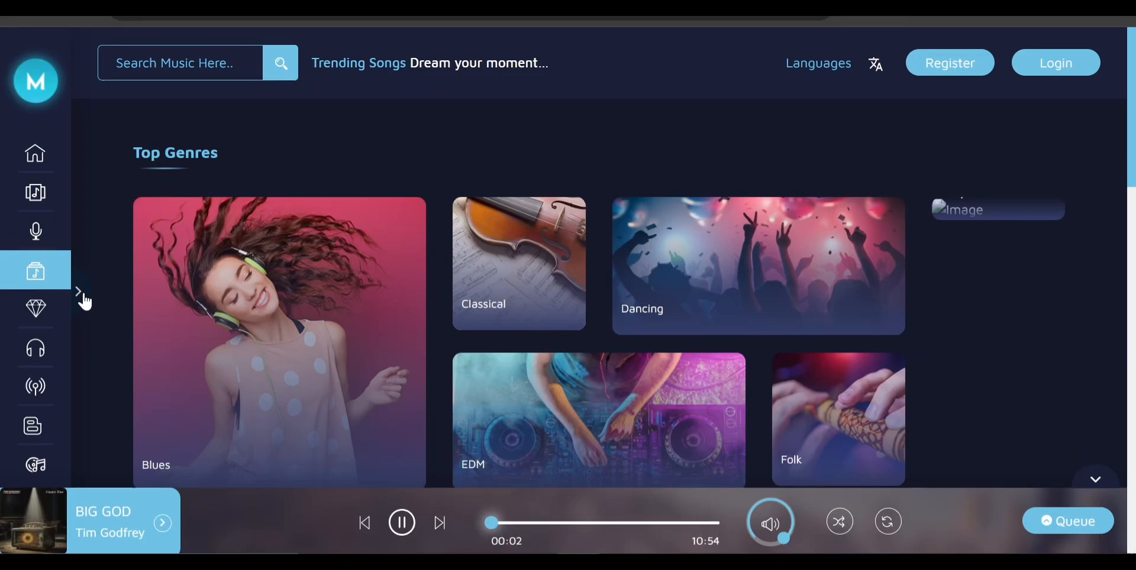
{"action": "scroll", "coordinate": [172, 402], "scroll_direction": "down", "scroll_amount": 3}
{"action": "scroll", "coordinate": [172, 406], "scroll_direction": "up", "scroll_amount": 5}
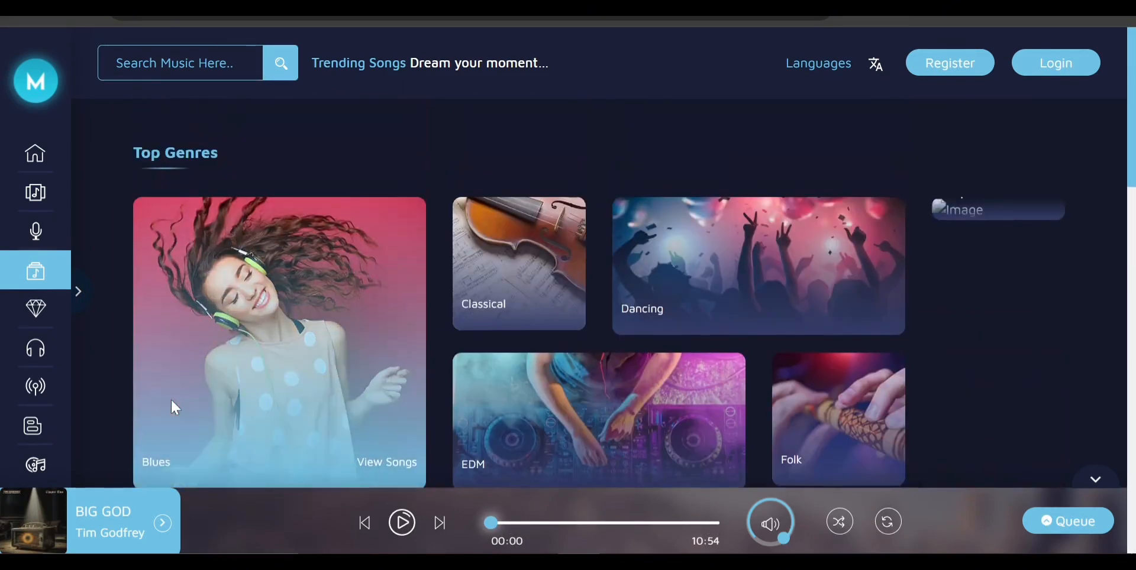
{"action": "scroll", "coordinate": [173, 406], "scroll_direction": "down", "scroll_amount": 4}
{"action": "left_click", "coordinate": [80, 293]}
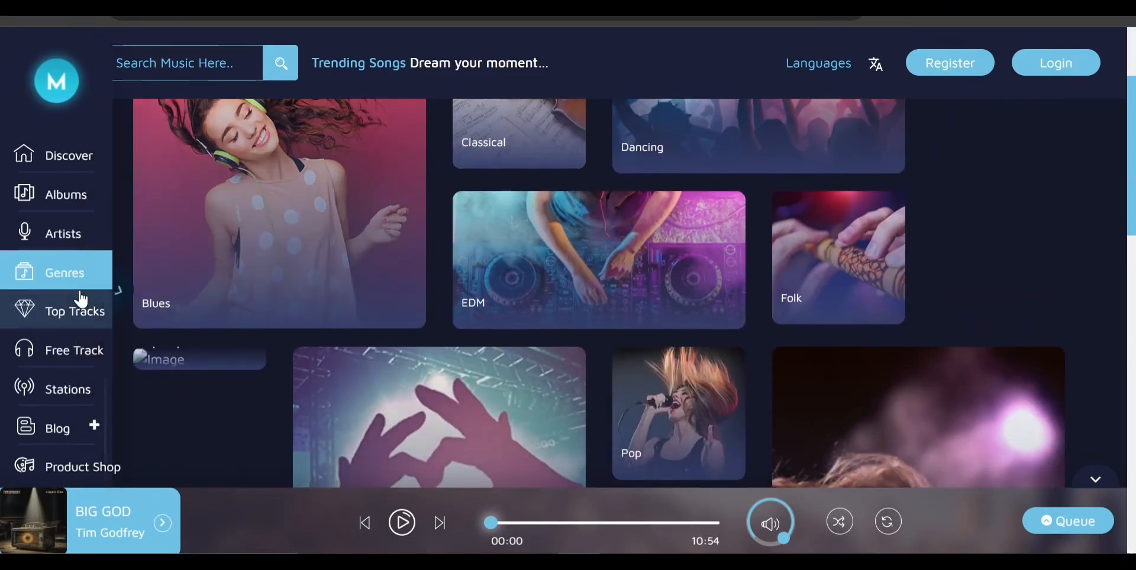
{"action": "scroll", "coordinate": [201, 393], "scroll_direction": "down", "scroll_amount": 2}
{"action": "scroll", "coordinate": [201, 394], "scroll_direction": "up", "scroll_amount": 2}
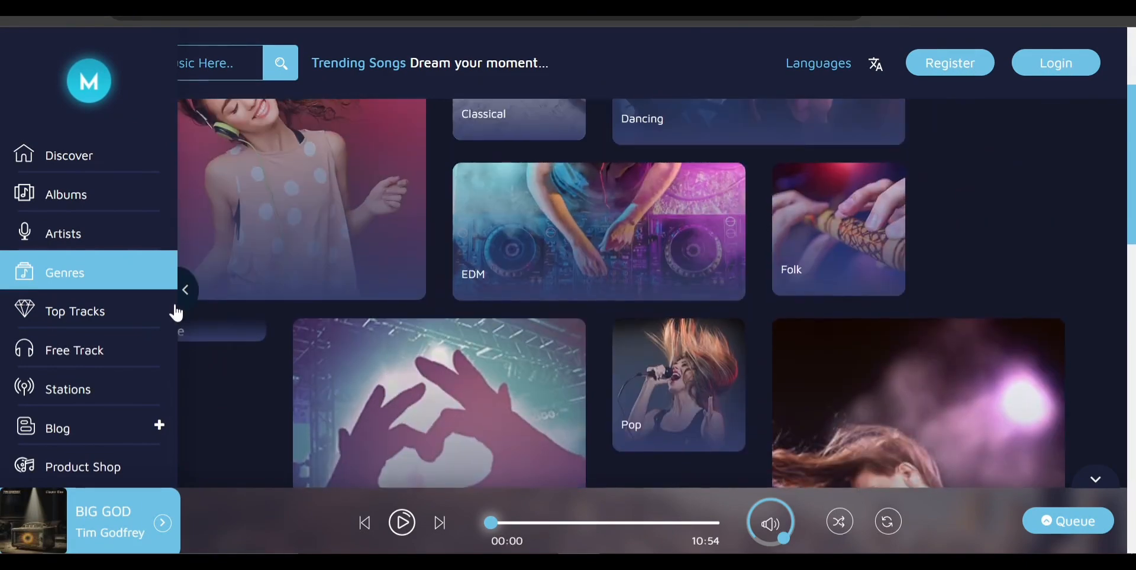
{"action": "left_click", "coordinate": [185, 290]}
{"action": "scroll", "coordinate": [236, 377], "scroll_direction": "up", "scroll_amount": 3}
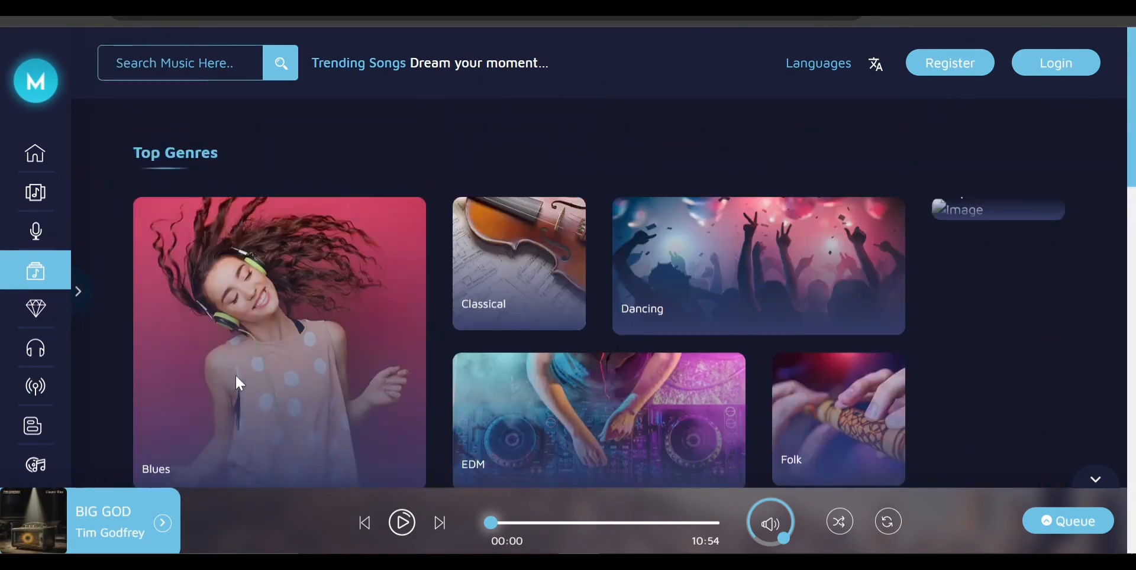
{"action": "scroll", "coordinate": [236, 377], "scroll_direction": "down", "scroll_amount": 12}
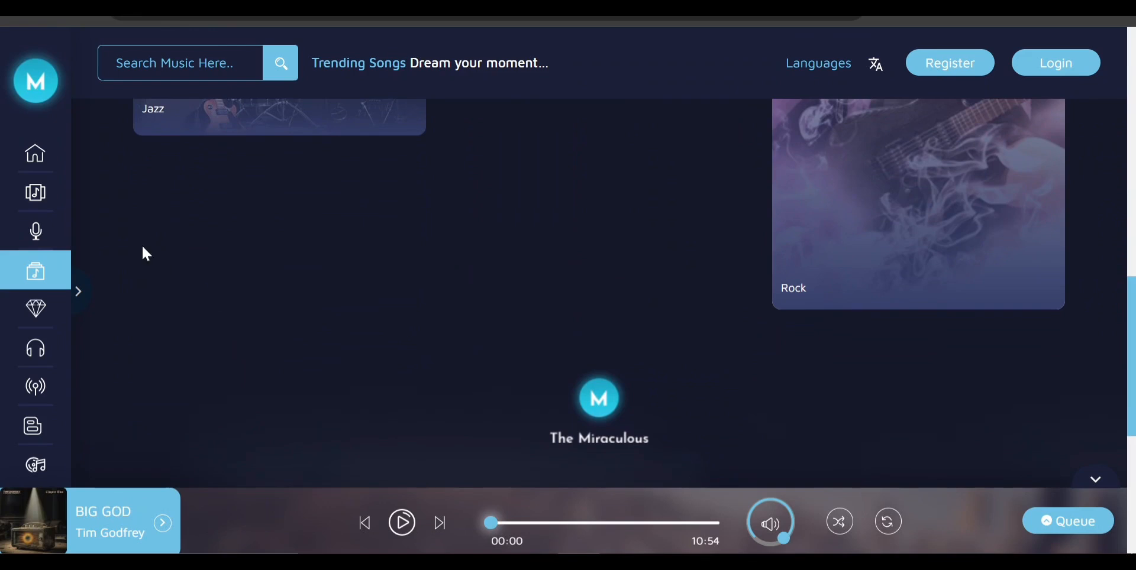
Review the expanded navigation's sections, open the Downloads page, and hide the music player bar
{"action": "left_click", "coordinate": [78, 294]}
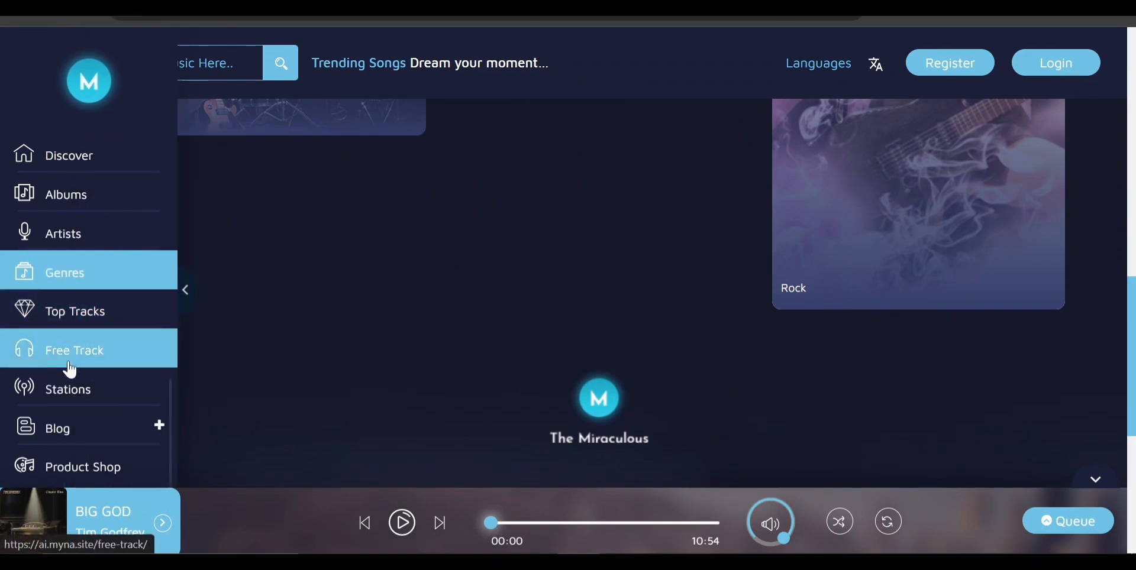
{"action": "scroll", "coordinate": [70, 468], "scroll_direction": "down", "scroll_amount": 1}
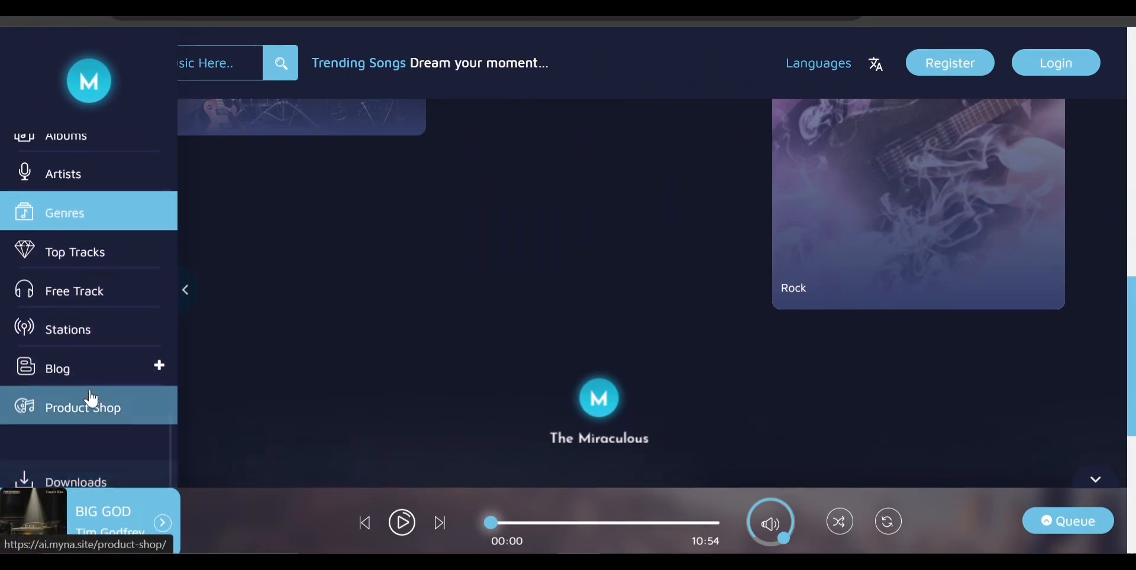
{"action": "scroll", "coordinate": [88, 398], "scroll_direction": "down", "scroll_amount": 1}
{"action": "scroll", "coordinate": [94, 459], "scroll_direction": "down", "scroll_amount": 1}
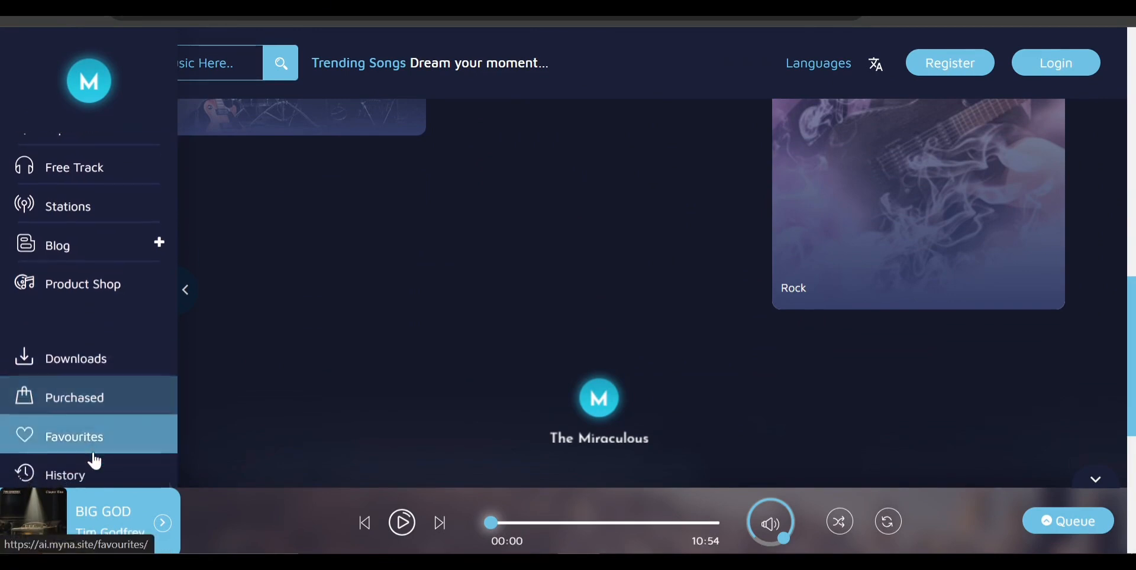
{"action": "scroll", "coordinate": [94, 458], "scroll_direction": "down", "scroll_amount": 1}
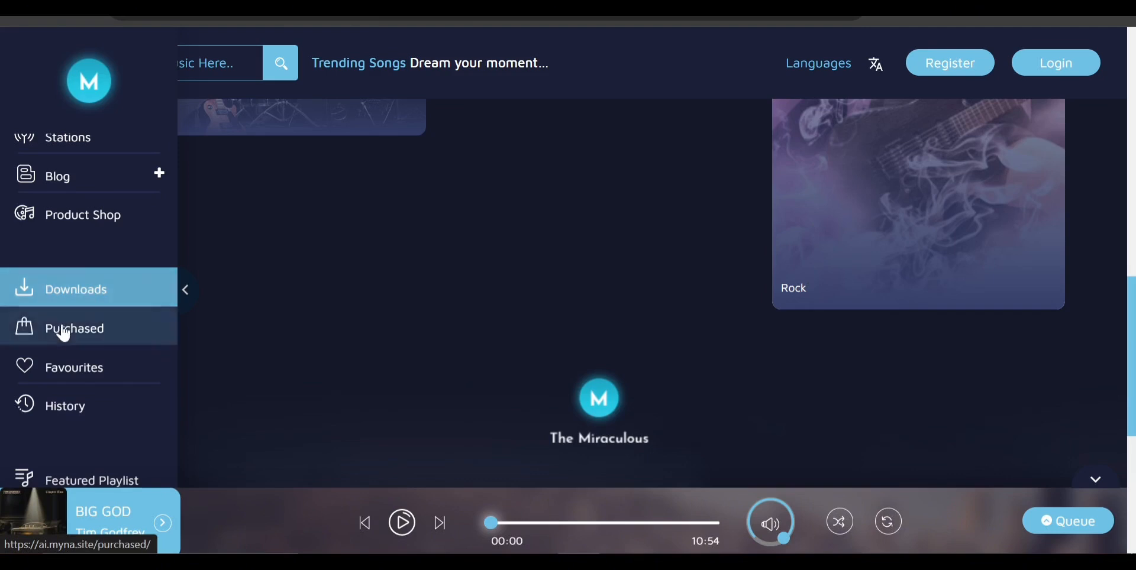
{"action": "left_click", "coordinate": [90, 459]}
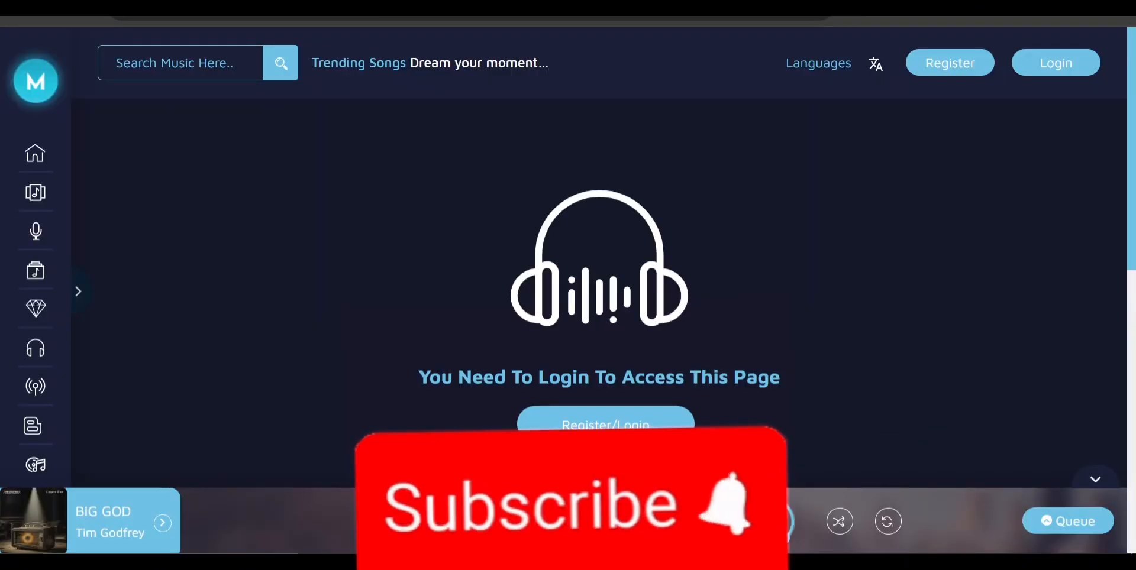
{"action": "left_click", "coordinate": [1097, 482]}
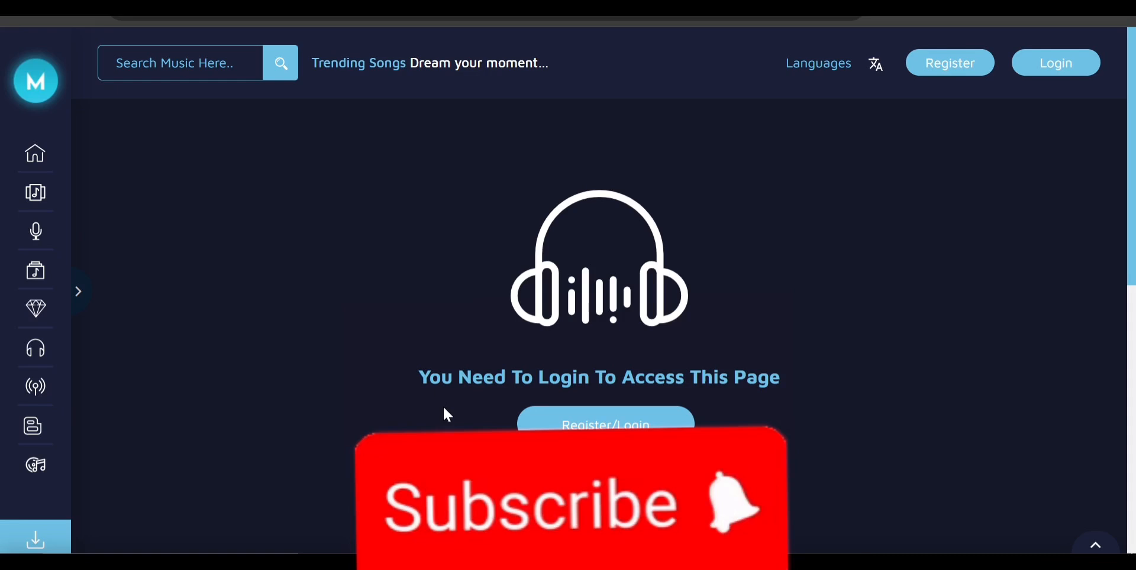
Return to the music site's home page and look through it
{"action": "left_click", "coordinate": [53, 72]}
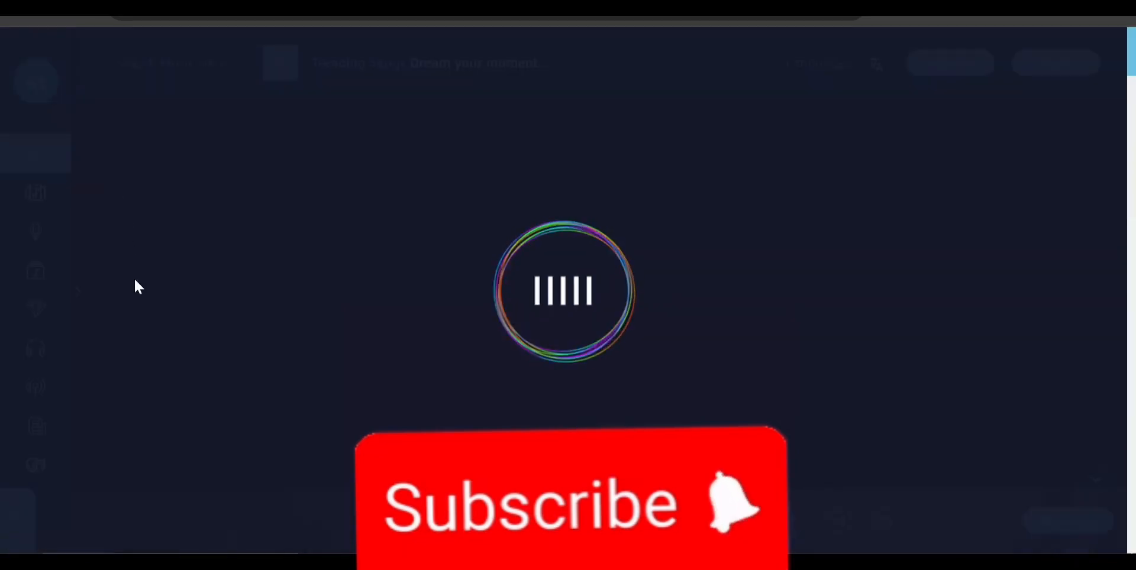
{"action": "scroll", "coordinate": [133, 278], "scroll_direction": "down", "scroll_amount": 10}
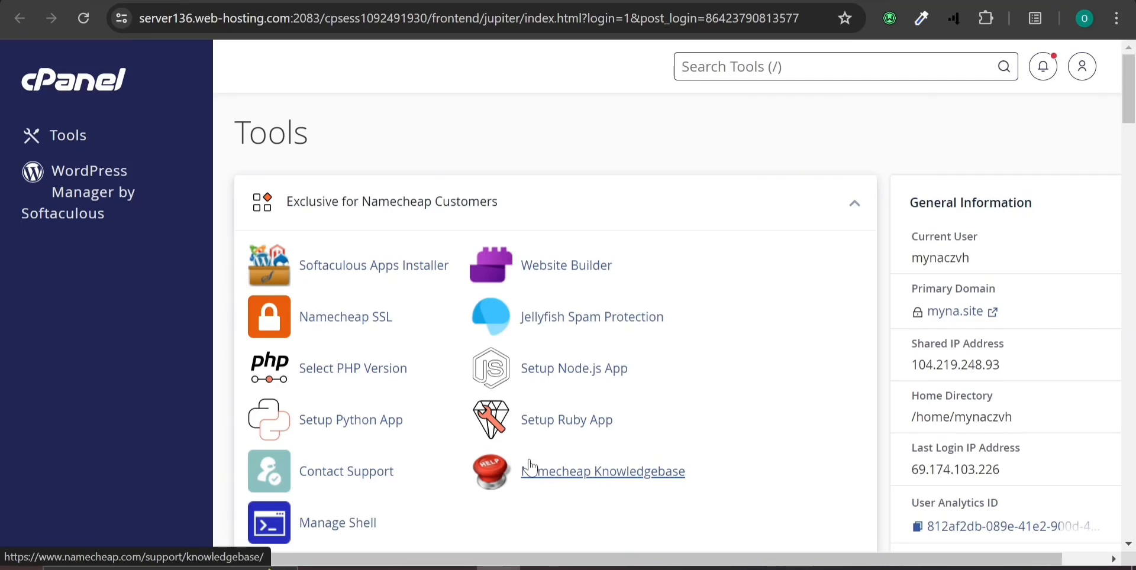
Open the Softaculous Apps Installer from cPanel and start a new WordPress installation from the WordPress management page
{"action": "left_click", "coordinate": [393, 264]}
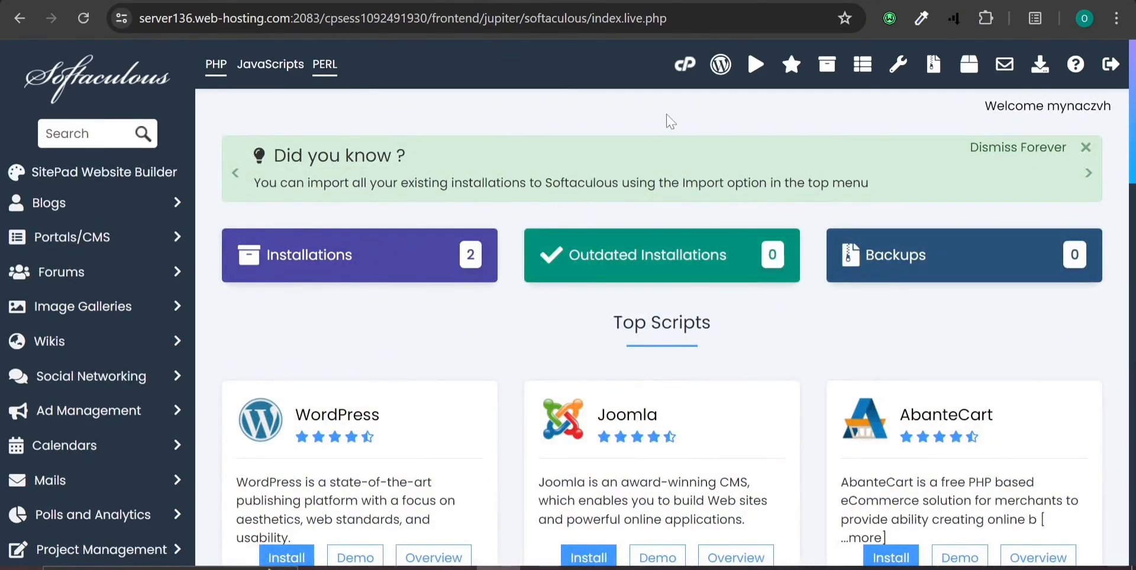
{"action": "left_click", "coordinate": [721, 64]}
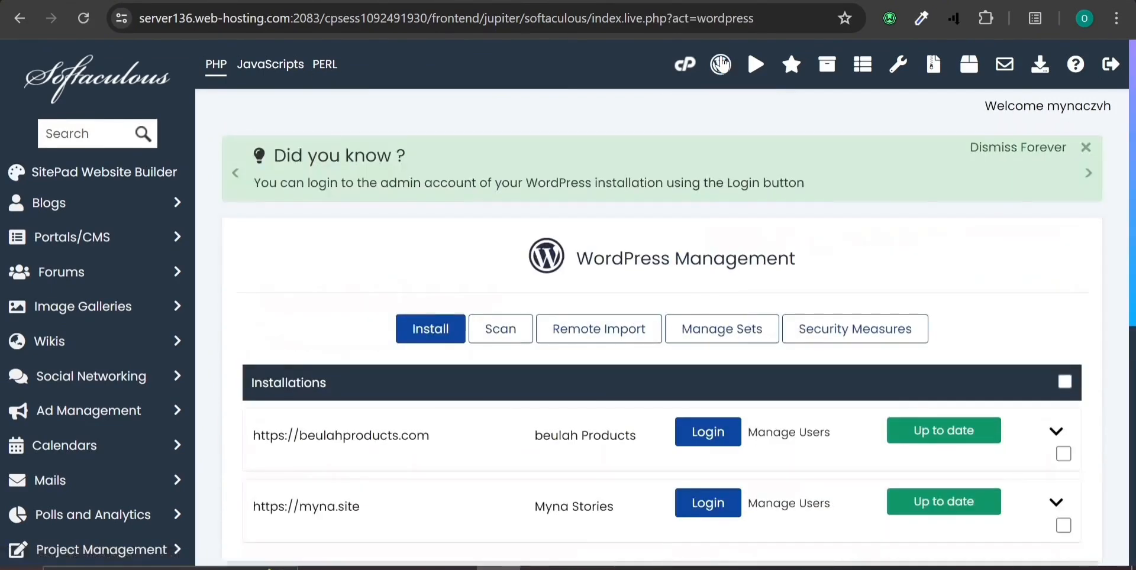
{"action": "scroll", "coordinate": [603, 400], "scroll_direction": "down", "scroll_amount": 6}
{"action": "scroll", "coordinate": [604, 401], "scroll_direction": "up", "scroll_amount": 4}
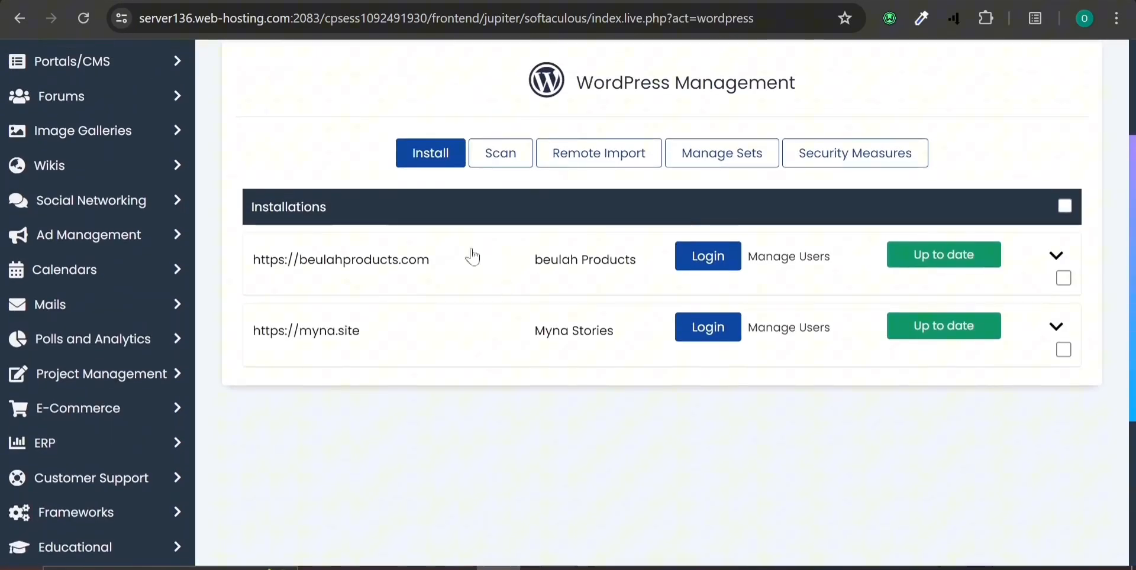
{"action": "left_click", "coordinate": [415, 163]}
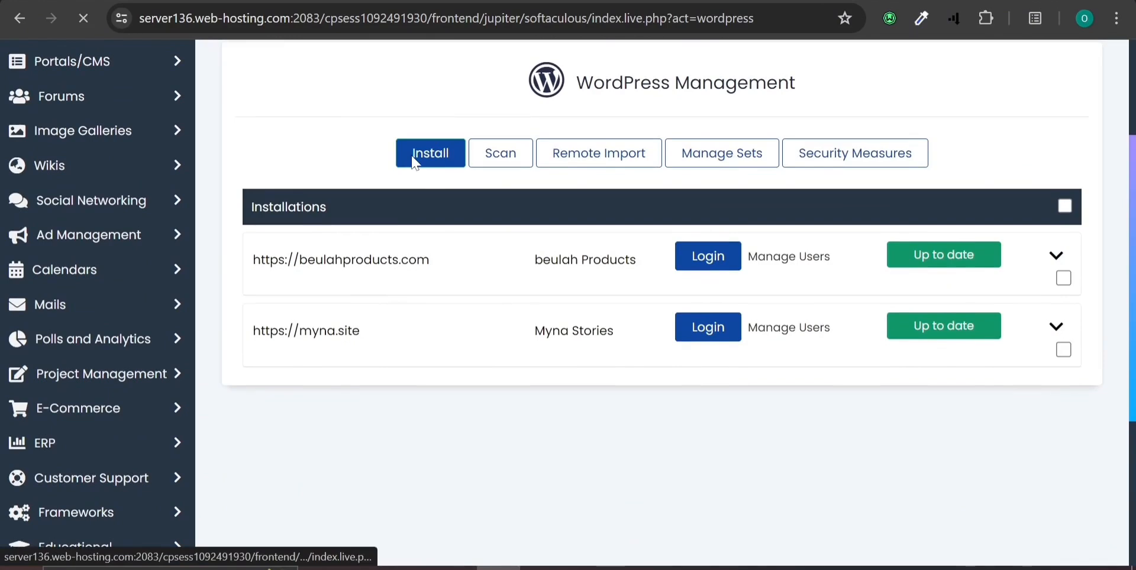
Set the installation domain to ai.myna.site and the admin username to music
{"action": "scroll", "coordinate": [663, 302], "scroll_direction": "down", "scroll_amount": 4}
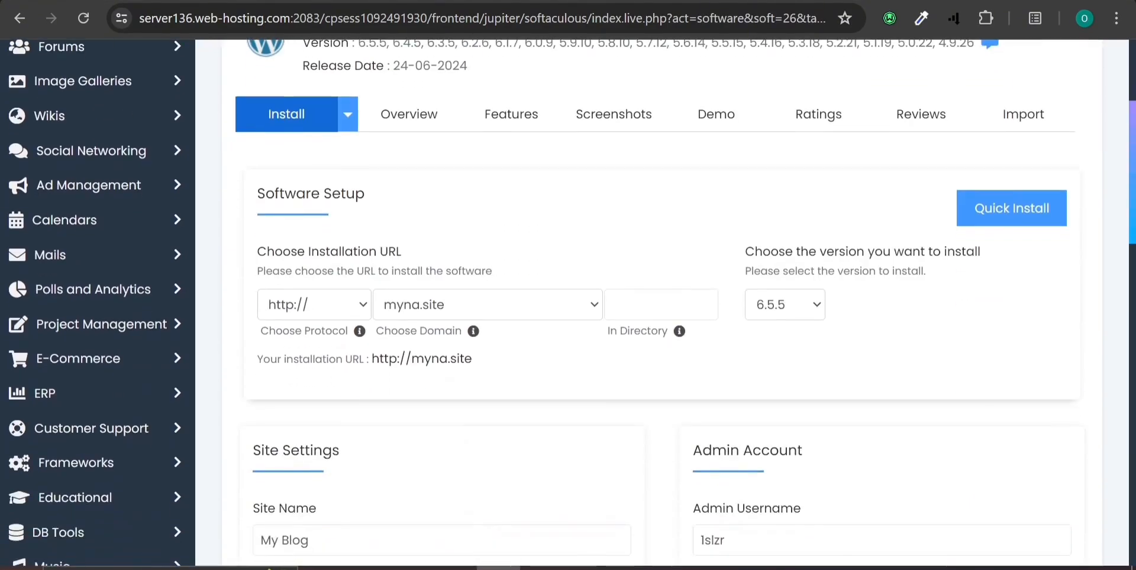
{"action": "left_click", "coordinate": [465, 308]}
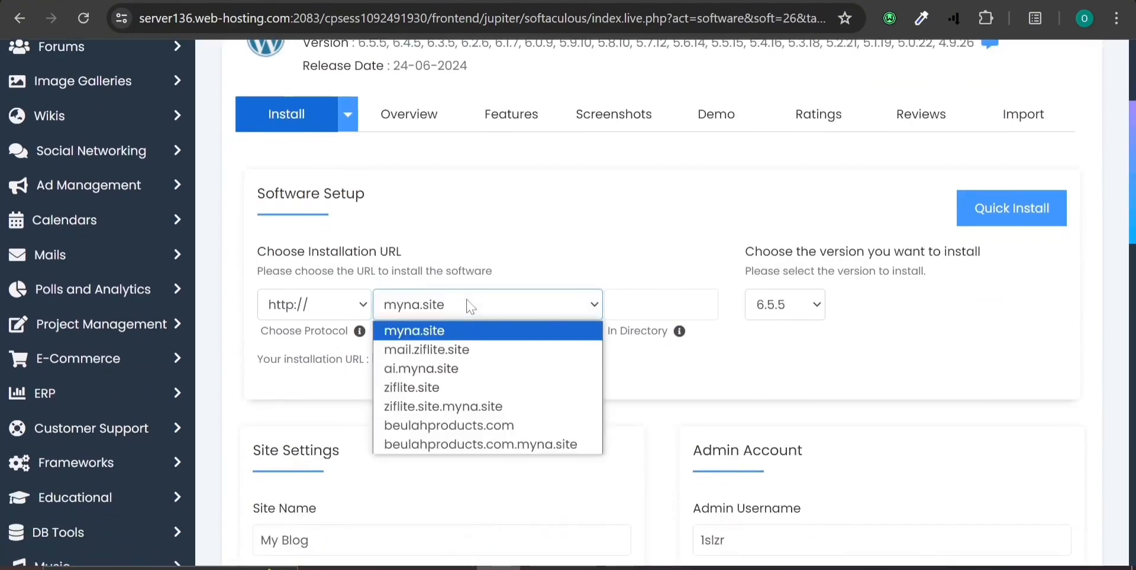
{"action": "left_click", "coordinate": [421, 369]}
{"action": "scroll", "coordinate": [496, 359], "scroll_direction": "down", "scroll_amount": 5}
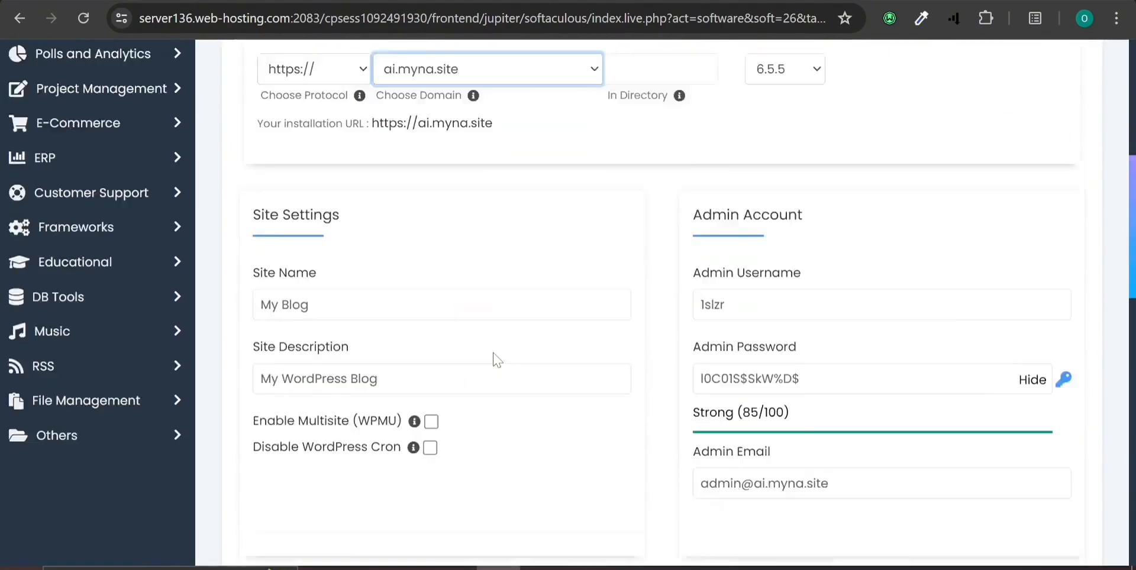
{"action": "left_click", "coordinate": [781, 204]}
{"action": "key", "text": "ctrl+a"}
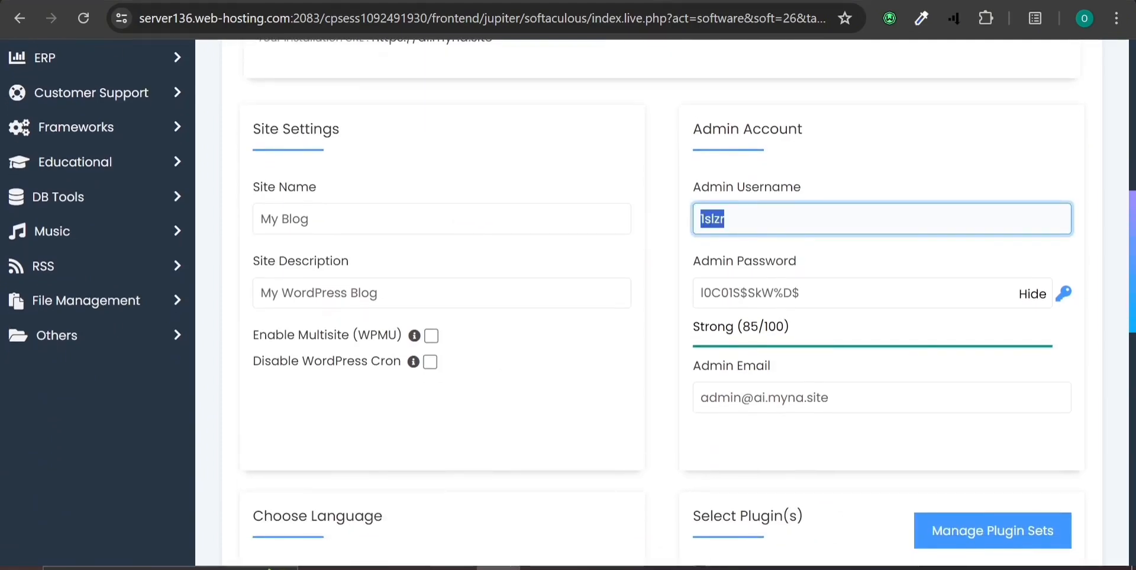
{"action": "type", "text": "music"}
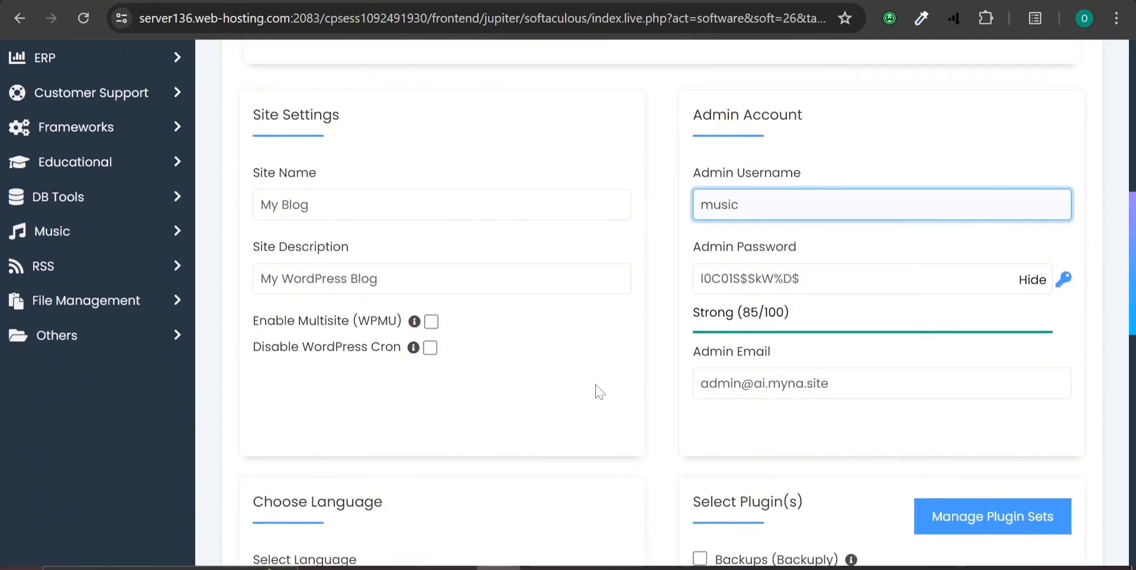
Review the installation URL and the remaining setup options, and install WordPress
{"action": "scroll", "coordinate": [597, 393], "scroll_direction": "down", "scroll_amount": 6}
{"action": "scroll", "coordinate": [597, 393], "scroll_direction": "up", "scroll_amount": 9}
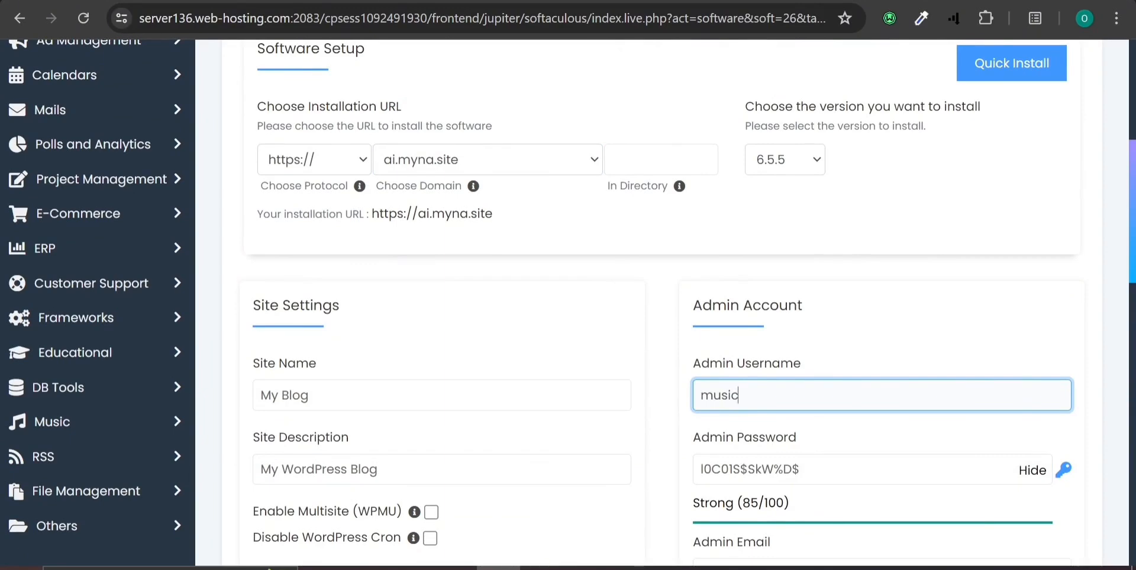
{"action": "scroll", "coordinate": [663, 295], "scroll_direction": "down", "scroll_amount": 2}
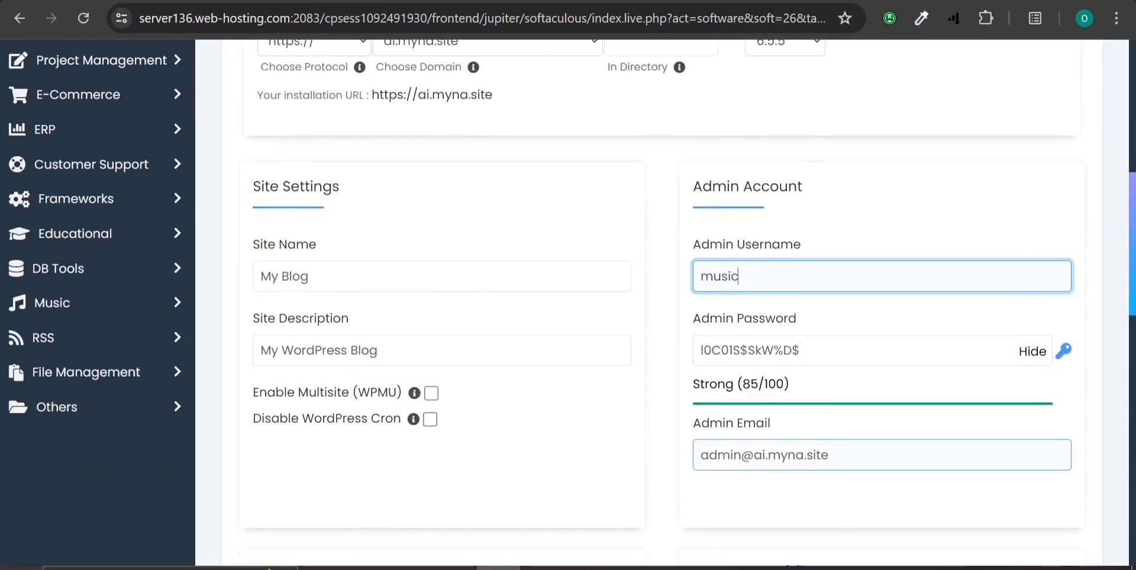
{"action": "scroll", "coordinate": [775, 466], "scroll_direction": "down", "scroll_amount": 15}
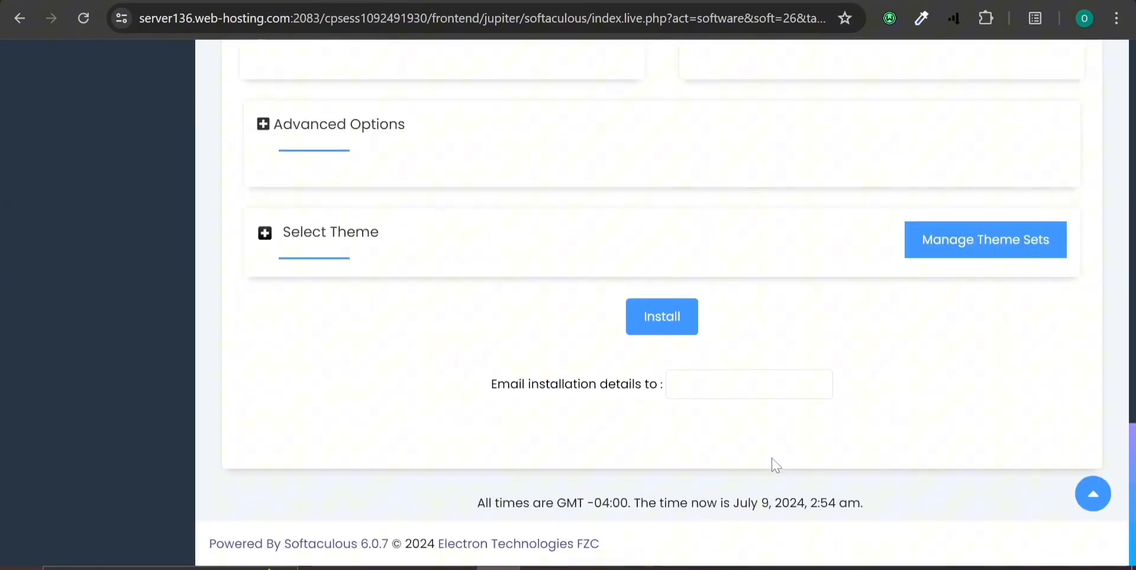
{"action": "left_click", "coordinate": [643, 320]}
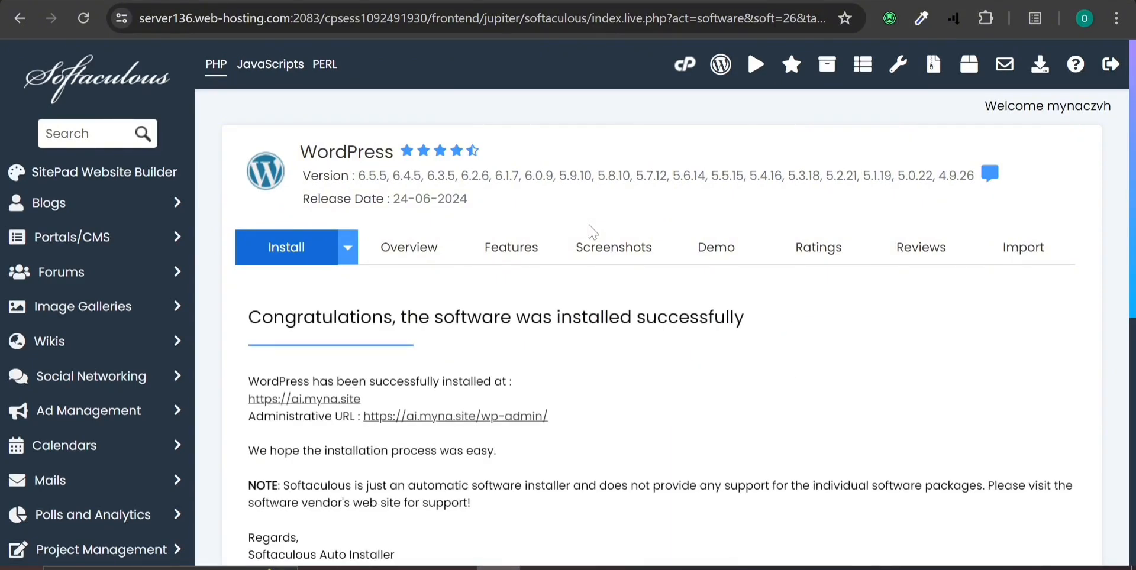
Open the new site's administration, exit the site launch wizard, and show the installed themes
{"action": "left_click", "coordinate": [447, 424]}
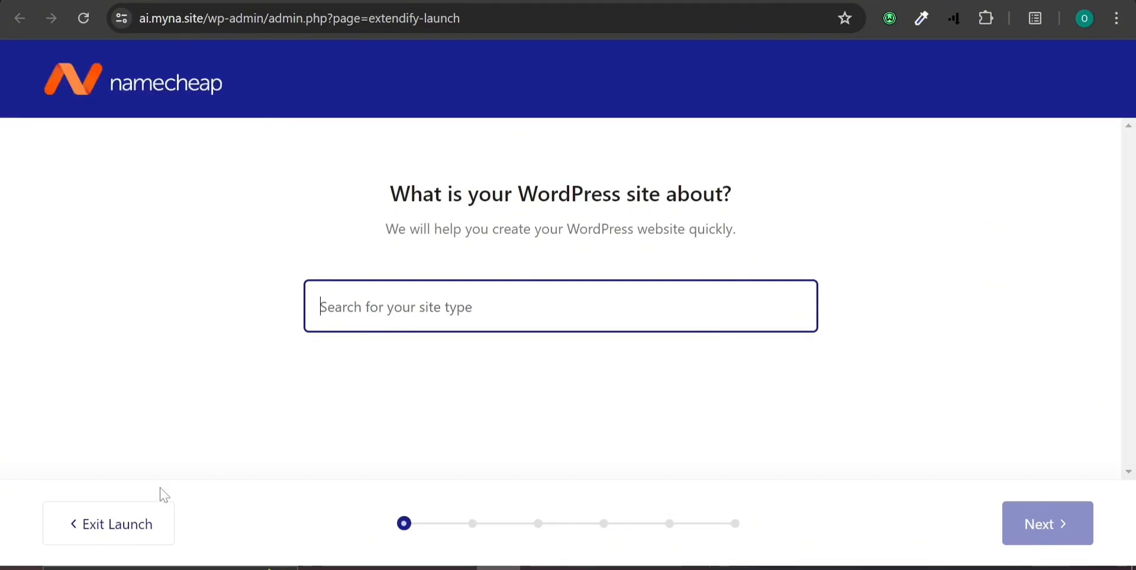
{"action": "left_click", "coordinate": [145, 512]}
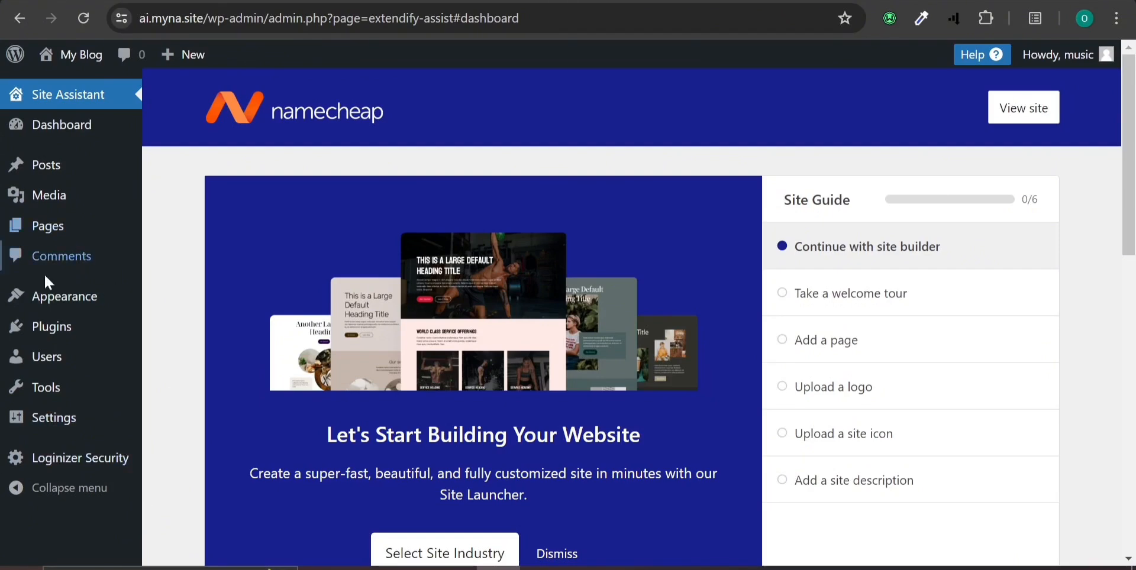
{"action": "mouse_move", "coordinate": [50, 307]}
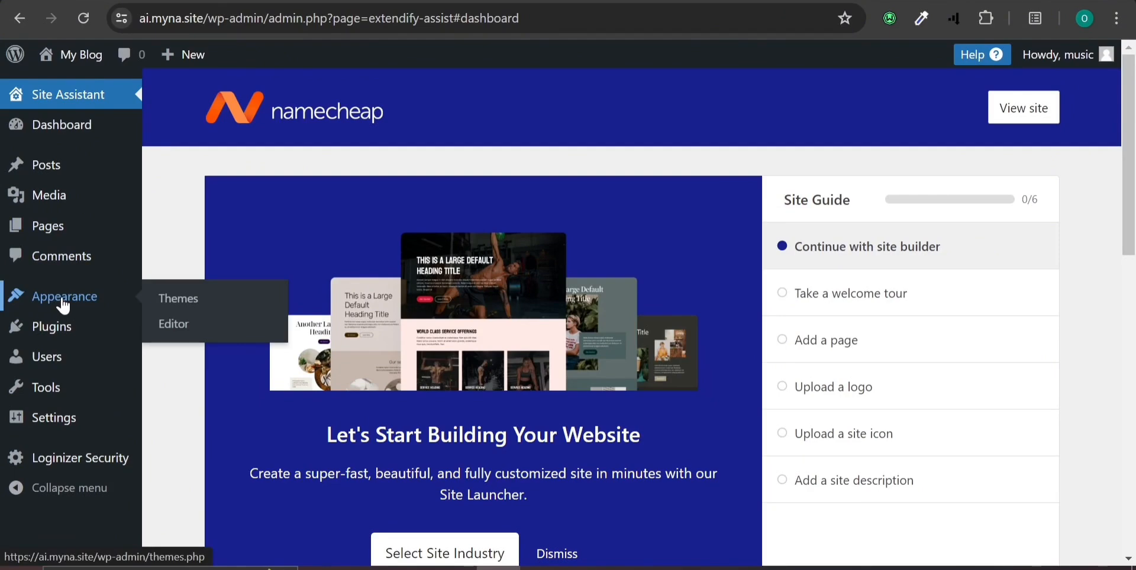
{"action": "left_click", "coordinate": [64, 306]}
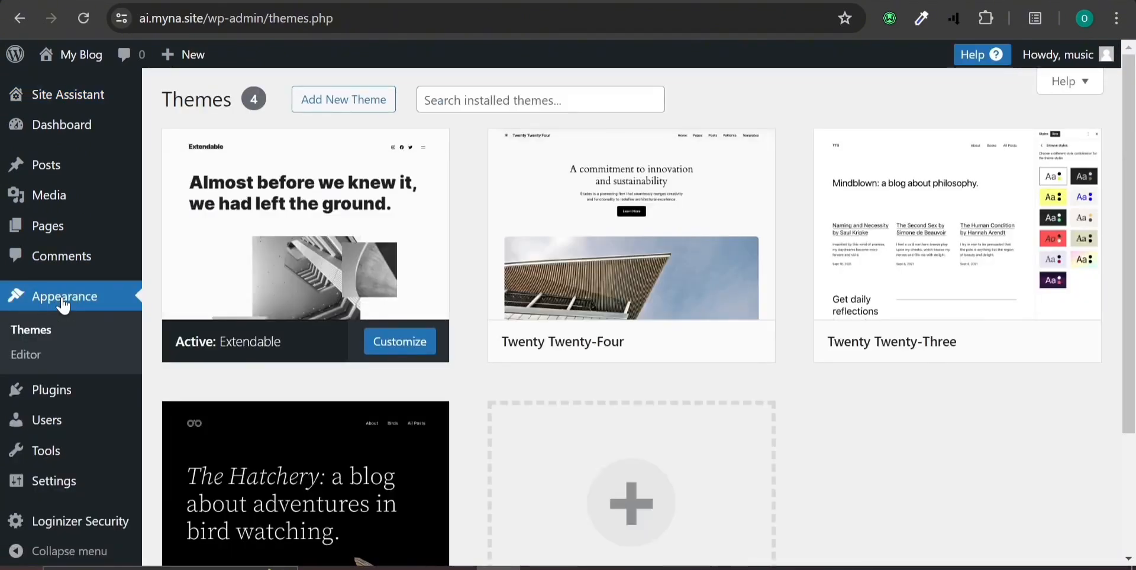
Open the My Blog site in a new browser tab and view its current front page
{"action": "right_click", "coordinate": [74, 58]}
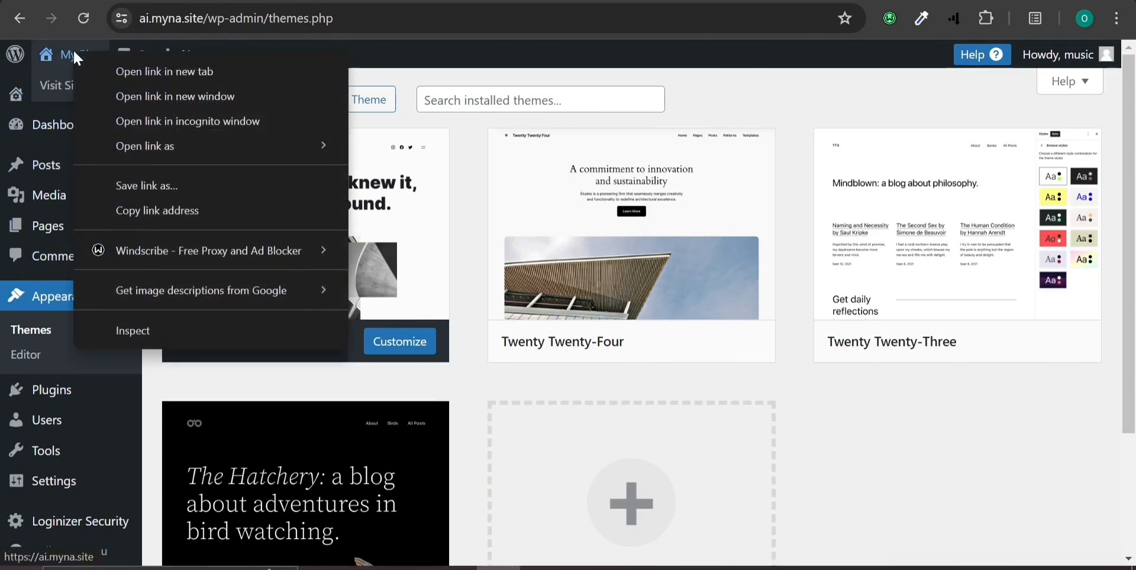
{"action": "left_click", "coordinate": [119, 64]}
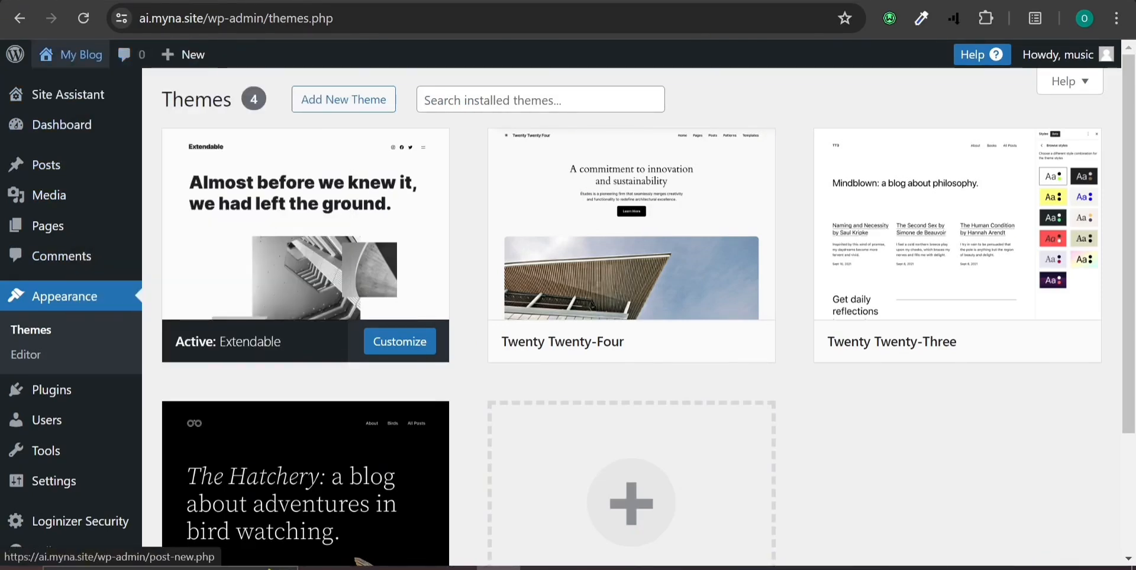
{"action": "key", "text": "ctrl+Tab"}
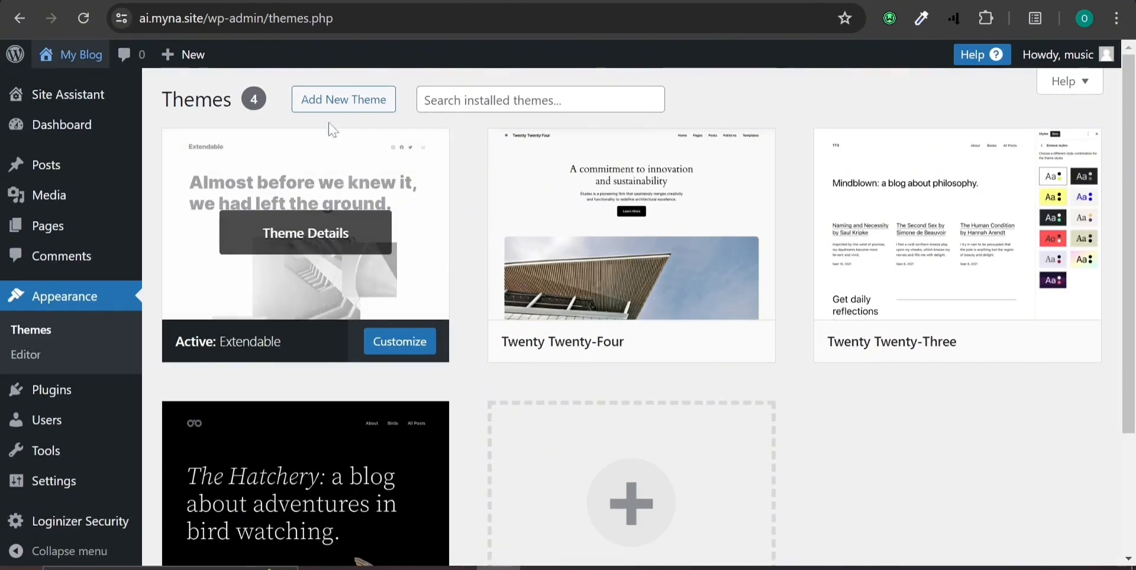
Add a new theme by uploading miraculous.zip, install it, and activate it
{"action": "left_click", "coordinate": [319, 100]}
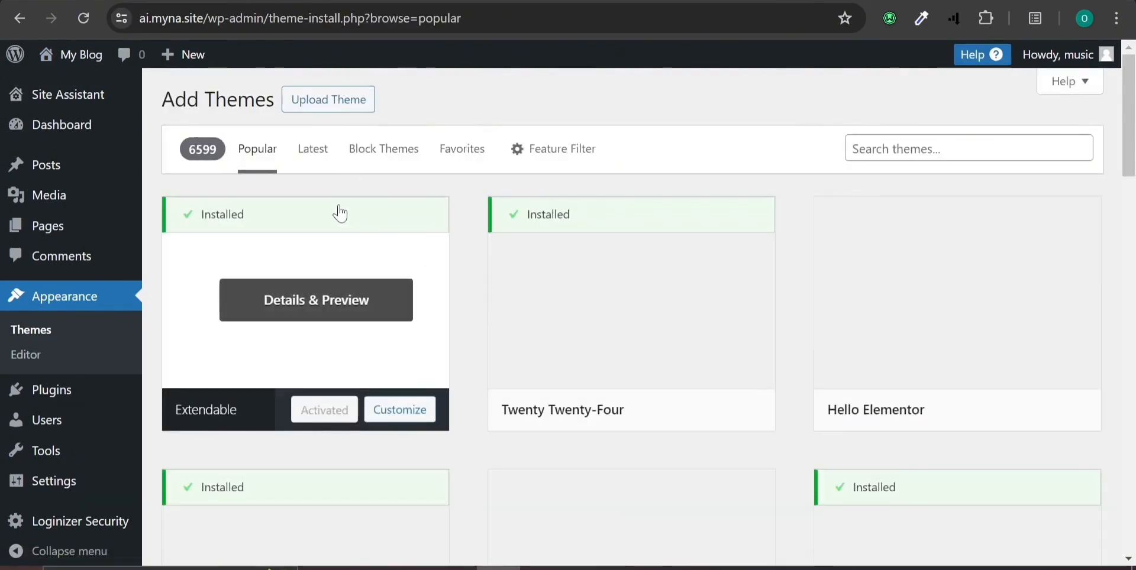
{"action": "left_click", "coordinate": [310, 98]}
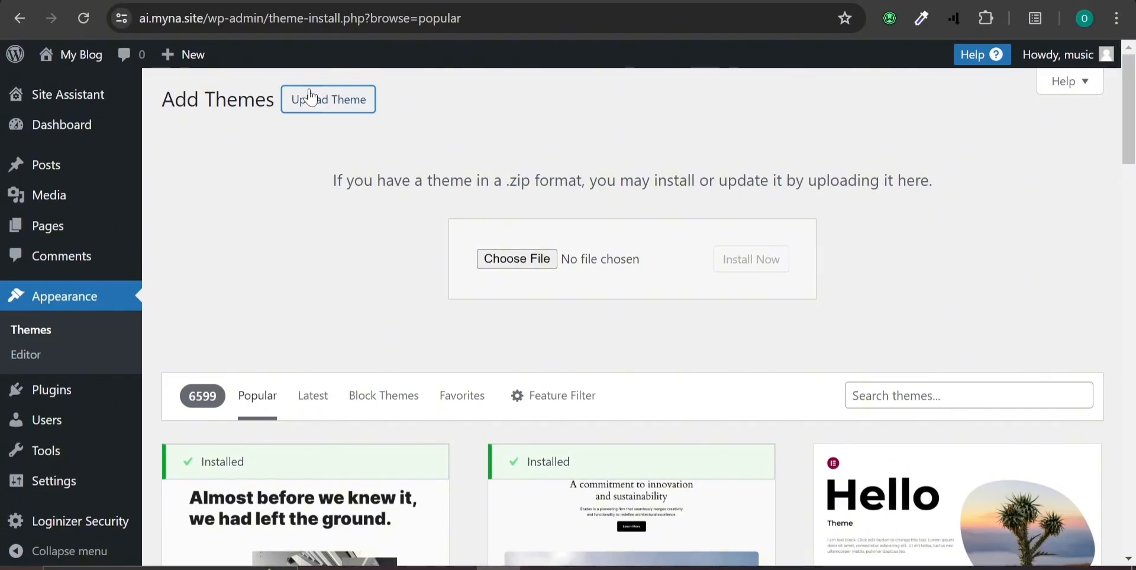
{"action": "left_click", "coordinate": [515, 266]}
{"action": "left_click", "coordinate": [750, 270]}
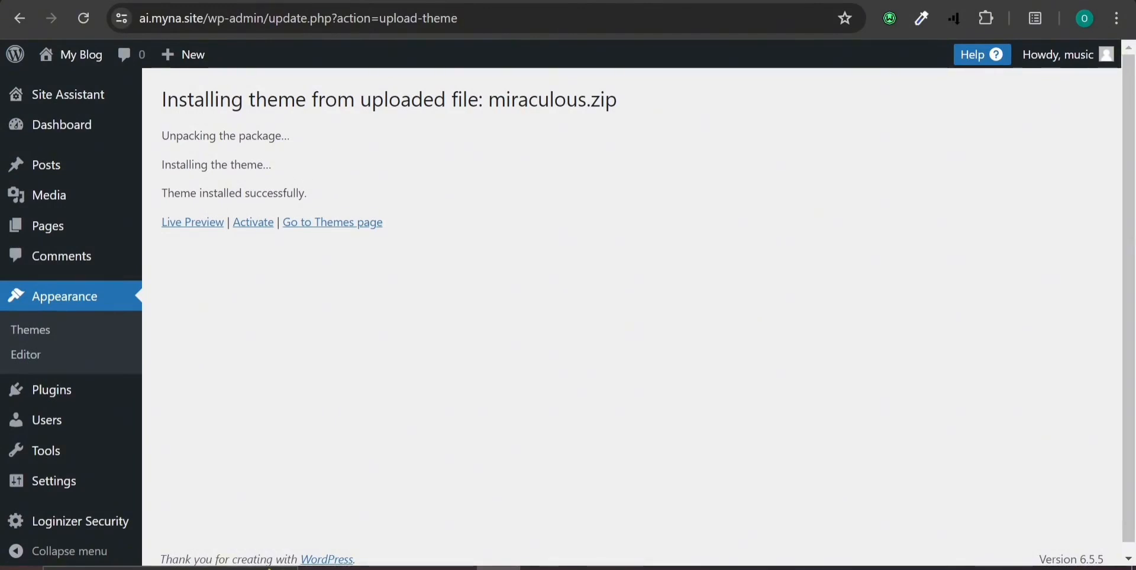
{"action": "left_click", "coordinate": [254, 225]}
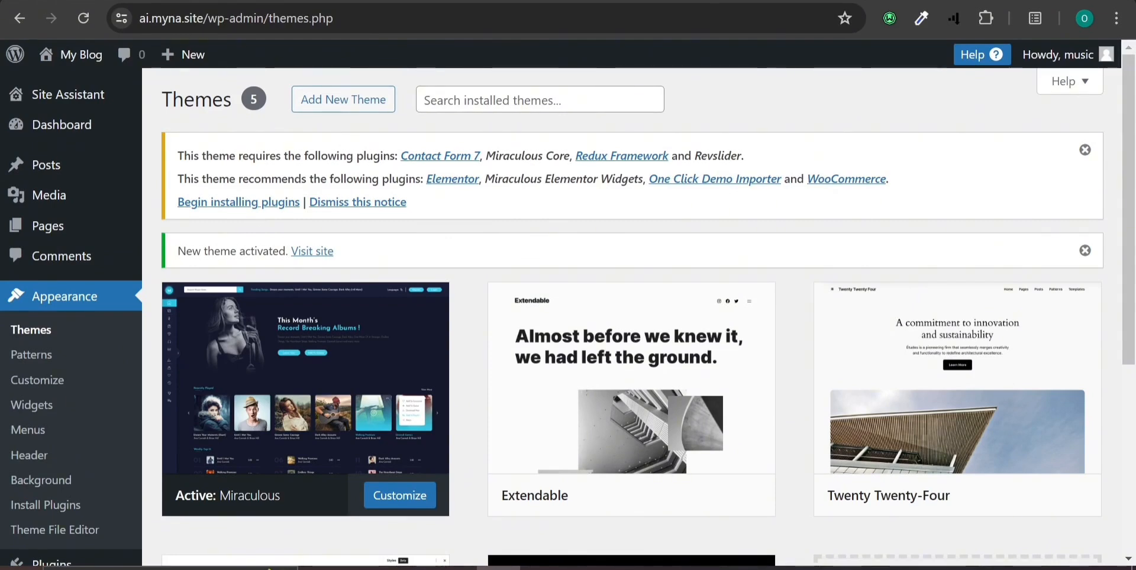
Begin installing the Miraculous theme's required and recommended plugins, selecting all of them and applying the bulk Install action
{"action": "left_click", "coordinate": [271, 204]}
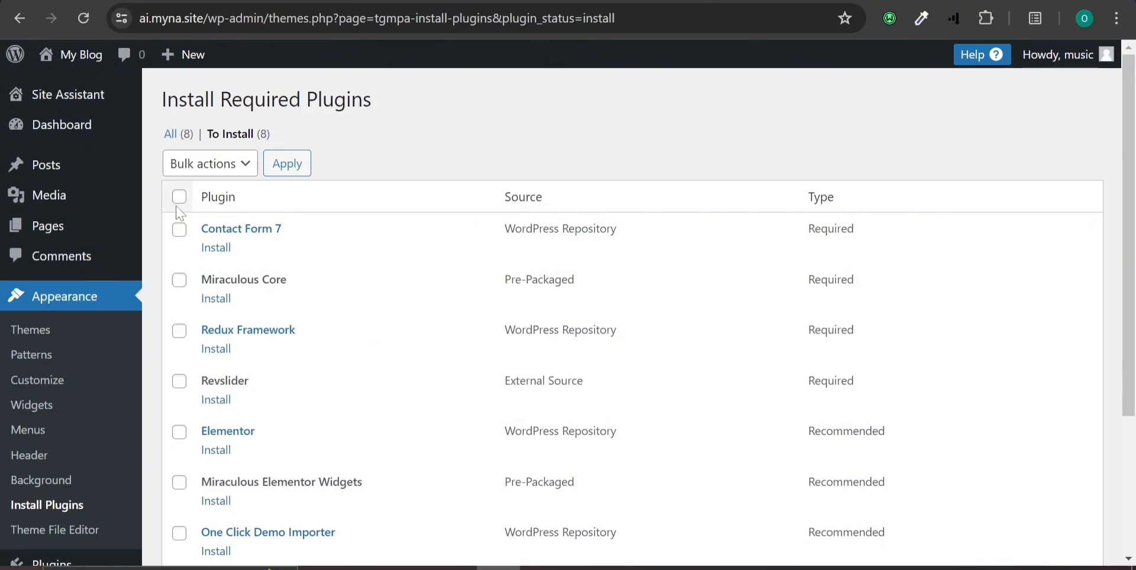
{"action": "left_click", "coordinate": [179, 197]}
{"action": "left_click", "coordinate": [211, 168]}
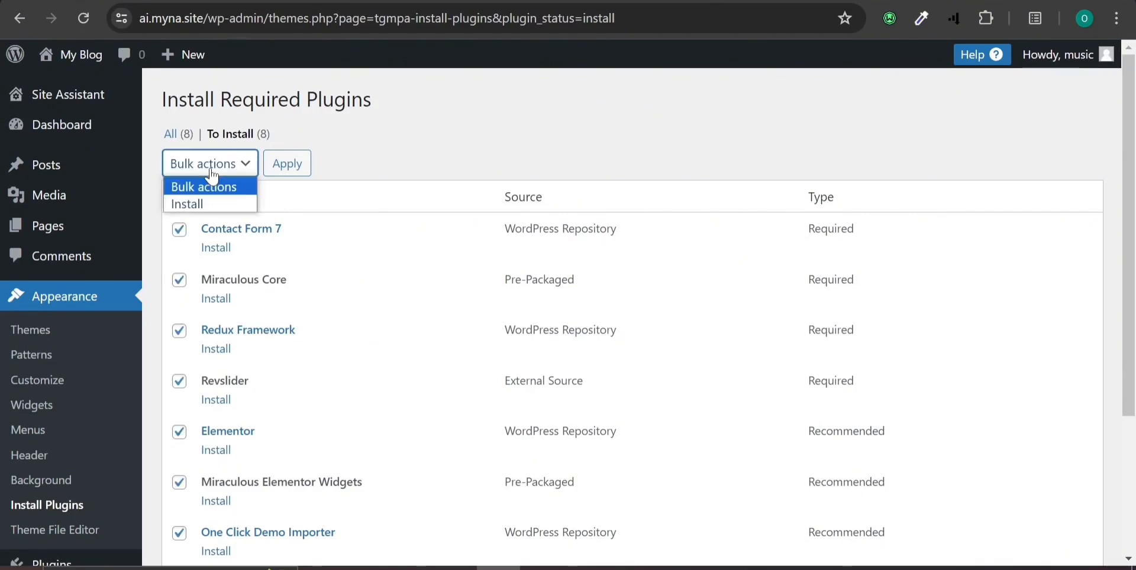
{"action": "left_click", "coordinate": [205, 201]}
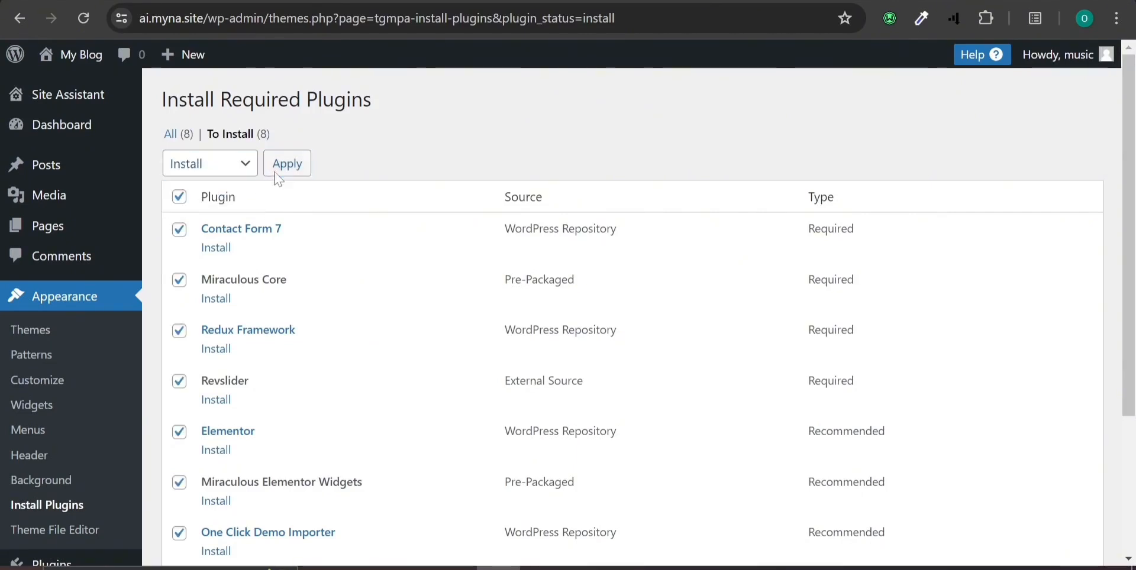
{"action": "left_click", "coordinate": [277, 175]}
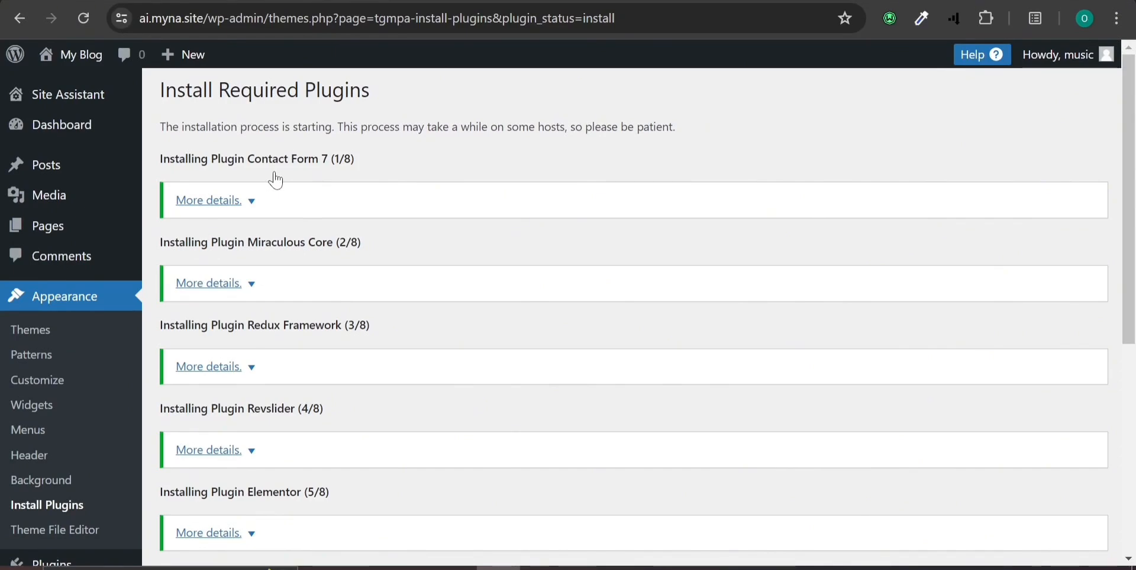
Return to the required plugins installer, select all eight installed plugins, and apply the bulk Activate action
{"action": "scroll", "coordinate": [302, 255], "scroll_direction": "down", "scroll_amount": 6}
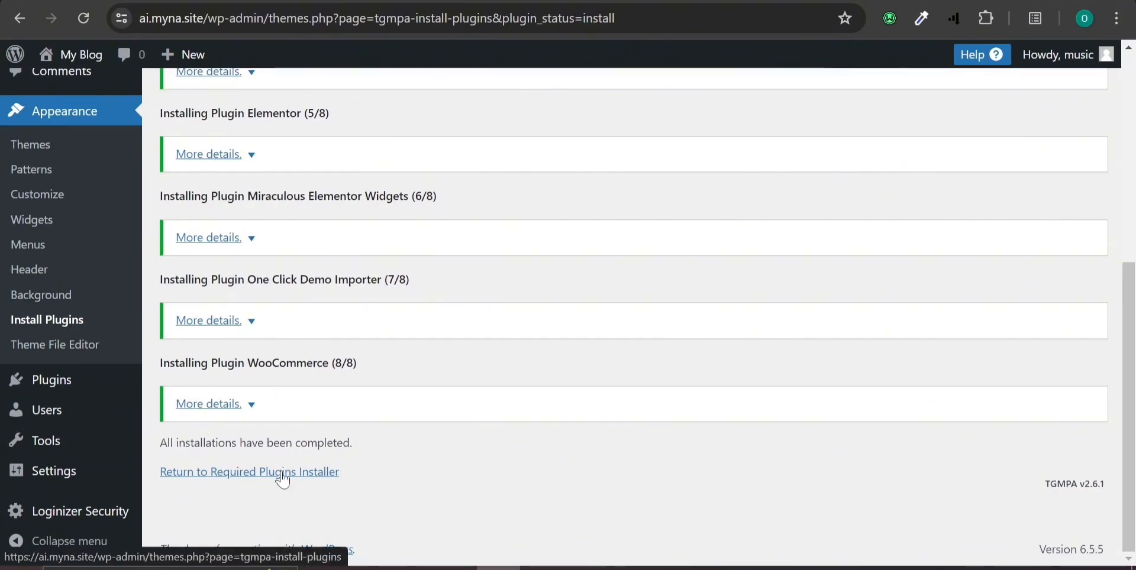
{"action": "left_click", "coordinate": [241, 472]}
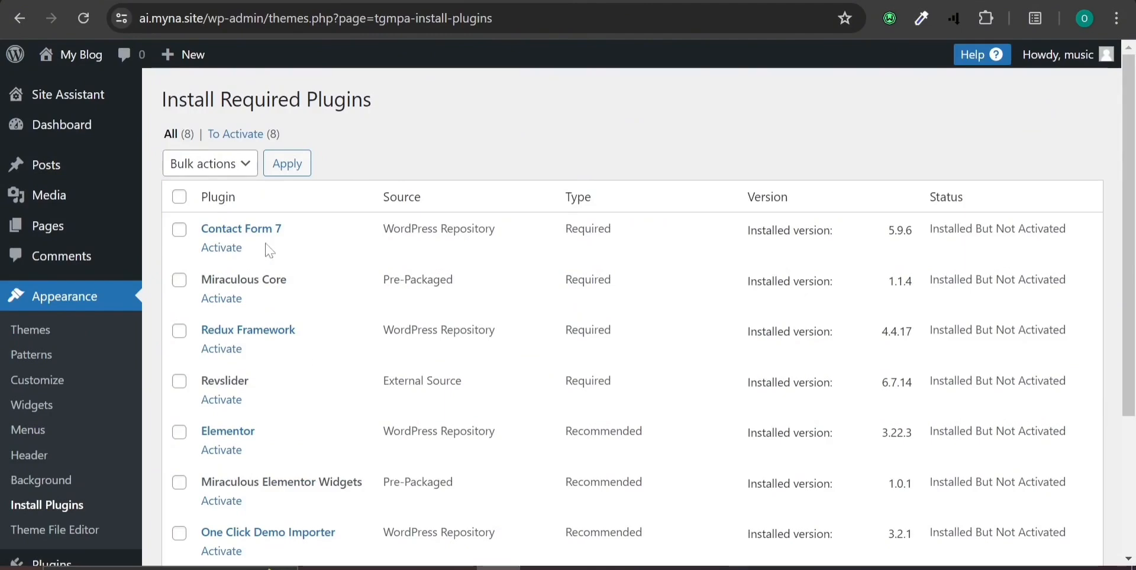
{"action": "left_click", "coordinate": [179, 197]}
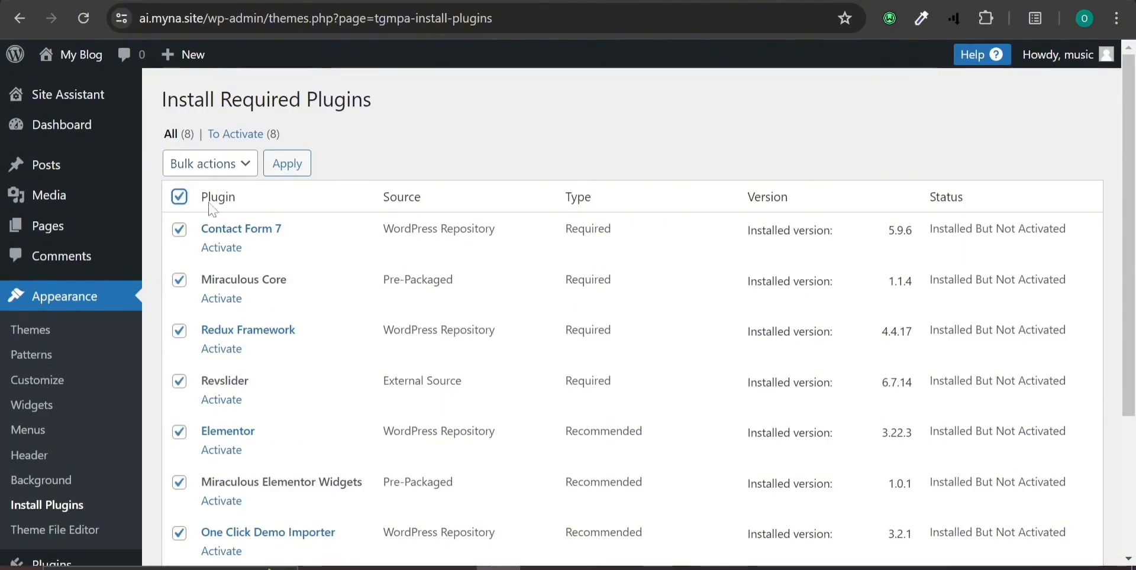
{"action": "left_click", "coordinate": [241, 170]}
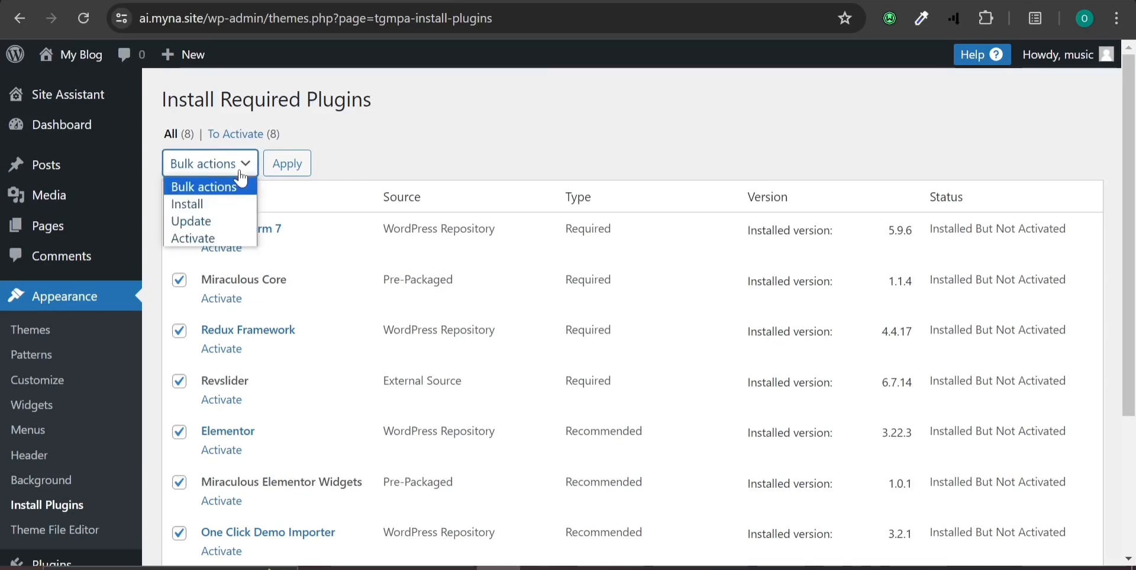
{"action": "left_click", "coordinate": [196, 239]}
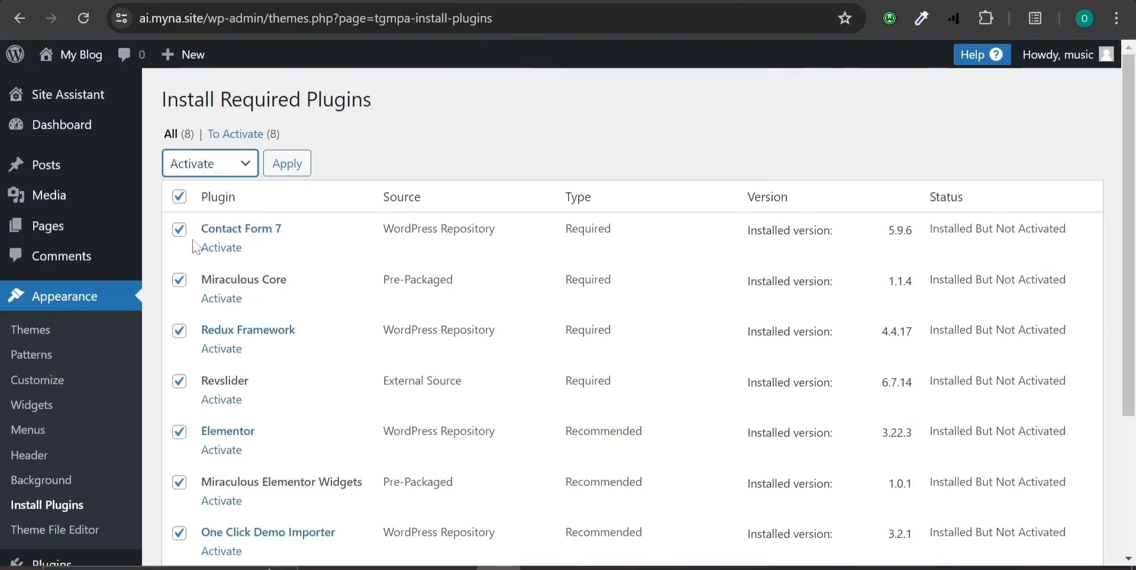
{"action": "left_click", "coordinate": [290, 170]}
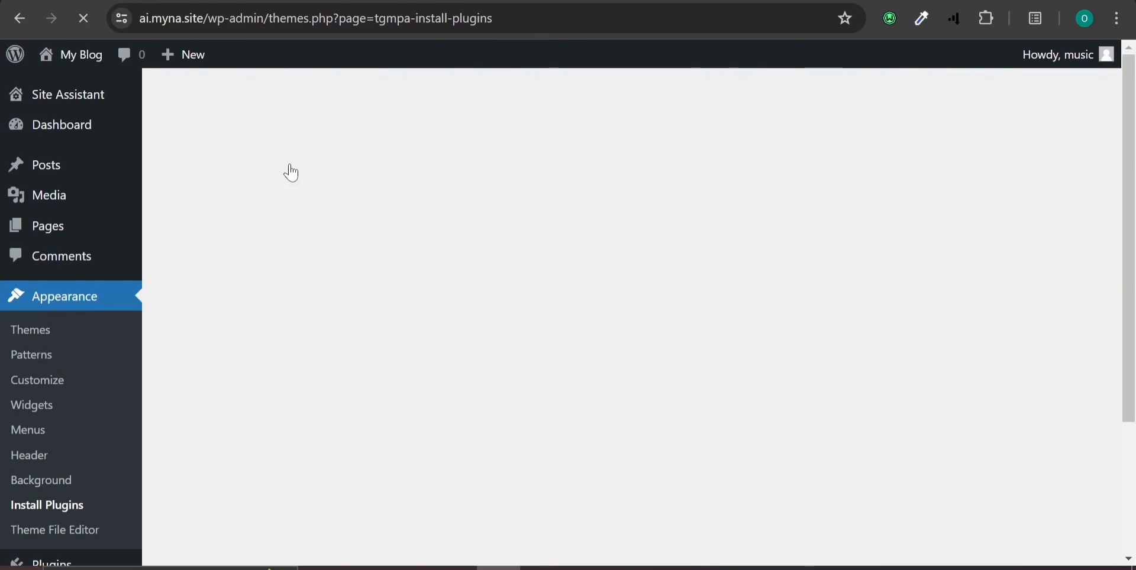
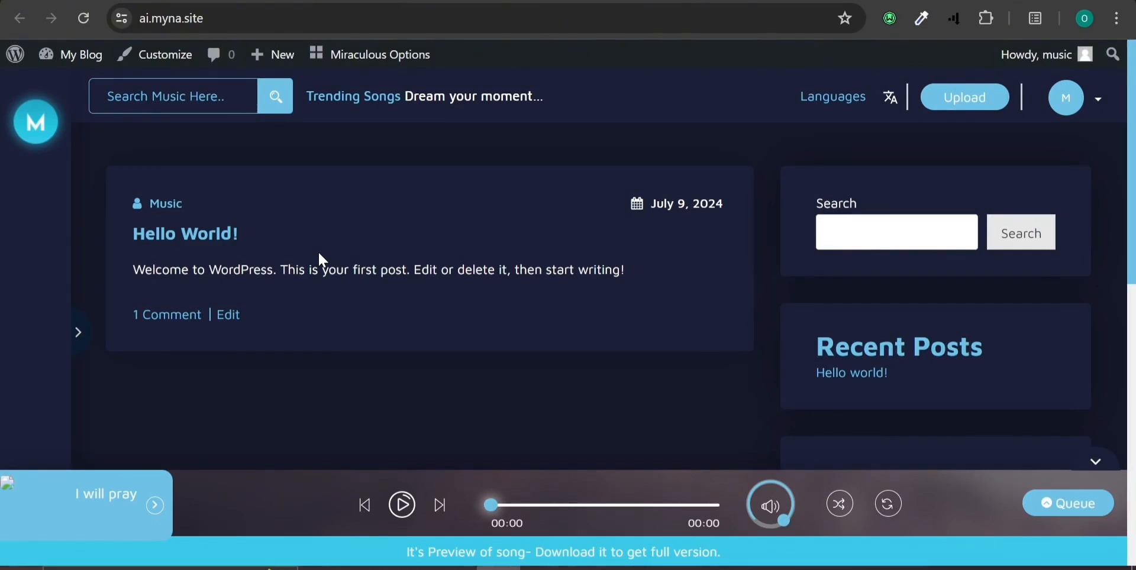
Examine the My Blog front page with the Miraculous theme down to its footer, and try the music player
{"action": "scroll", "coordinate": [318, 254], "scroll_direction": "down", "scroll_amount": 4}
{"action": "scroll", "coordinate": [501, 382], "scroll_direction": "down", "scroll_amount": 3}
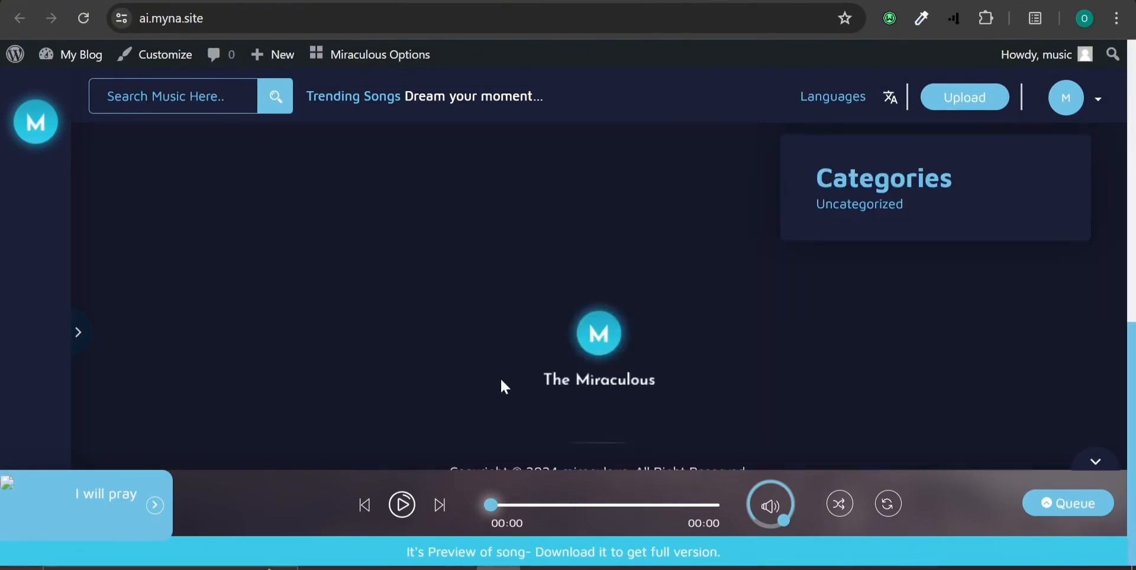
{"action": "scroll", "coordinate": [501, 381], "scroll_direction": "up", "scroll_amount": 7}
{"action": "left_click", "coordinate": [403, 505]}
{"action": "left_click", "coordinate": [403, 505]}
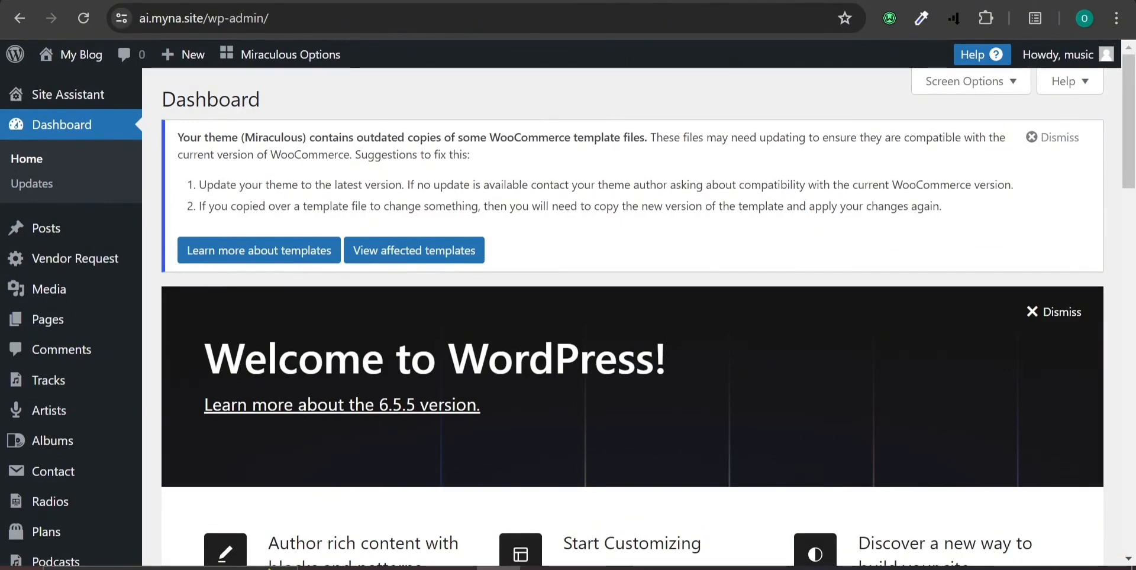
Open the theme's Import Demo Data page from the dashboard and show the available demos
{"action": "scroll", "coordinate": [56, 299], "scroll_direction": "down", "scroll_amount": 9}
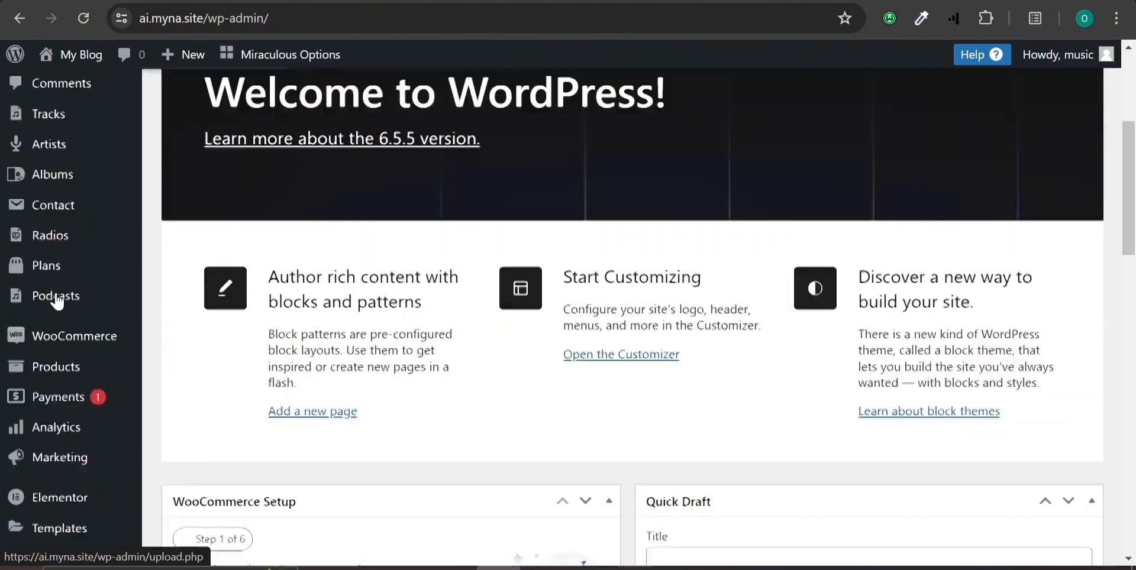
{"action": "scroll", "coordinate": [57, 302], "scroll_direction": "down", "scroll_amount": 1}
{"action": "mouse_move", "coordinate": [66, 277]}
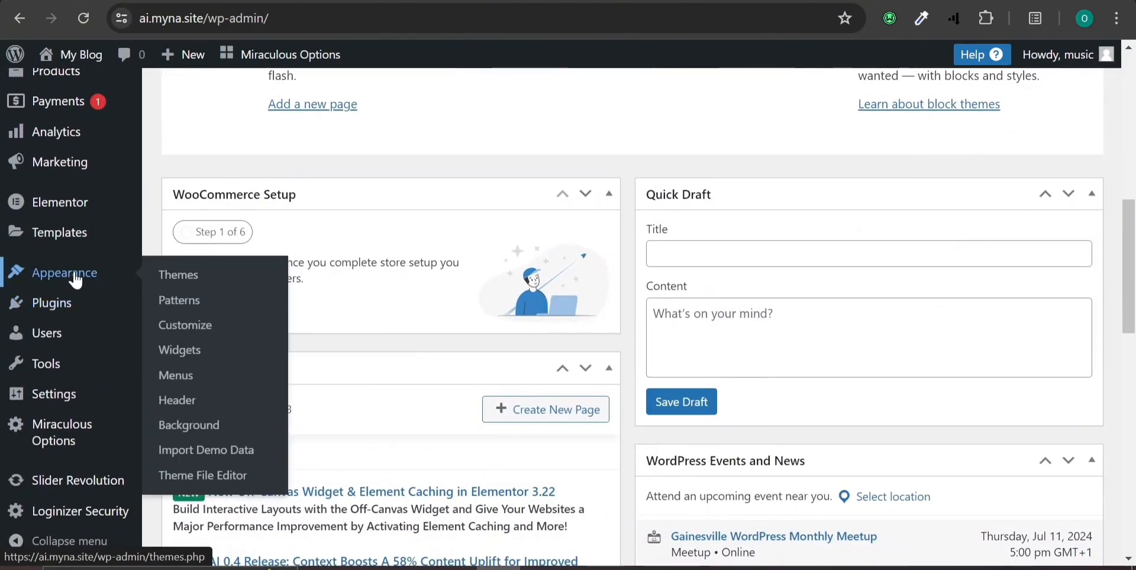
{"action": "left_click", "coordinate": [173, 461]}
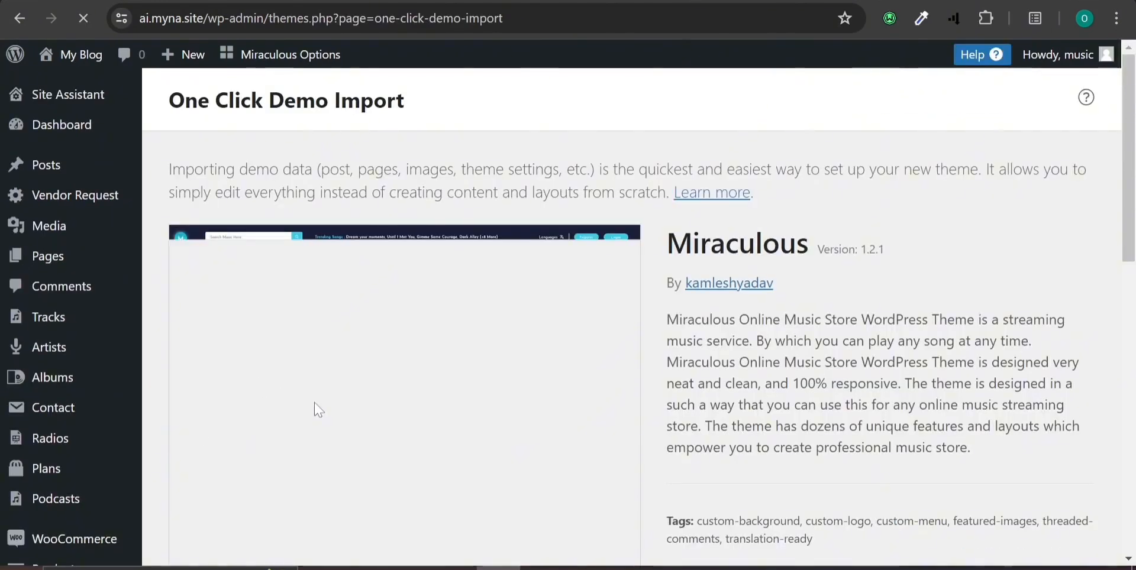
{"action": "scroll", "coordinate": [485, 428], "scroll_direction": "down", "scroll_amount": 7}
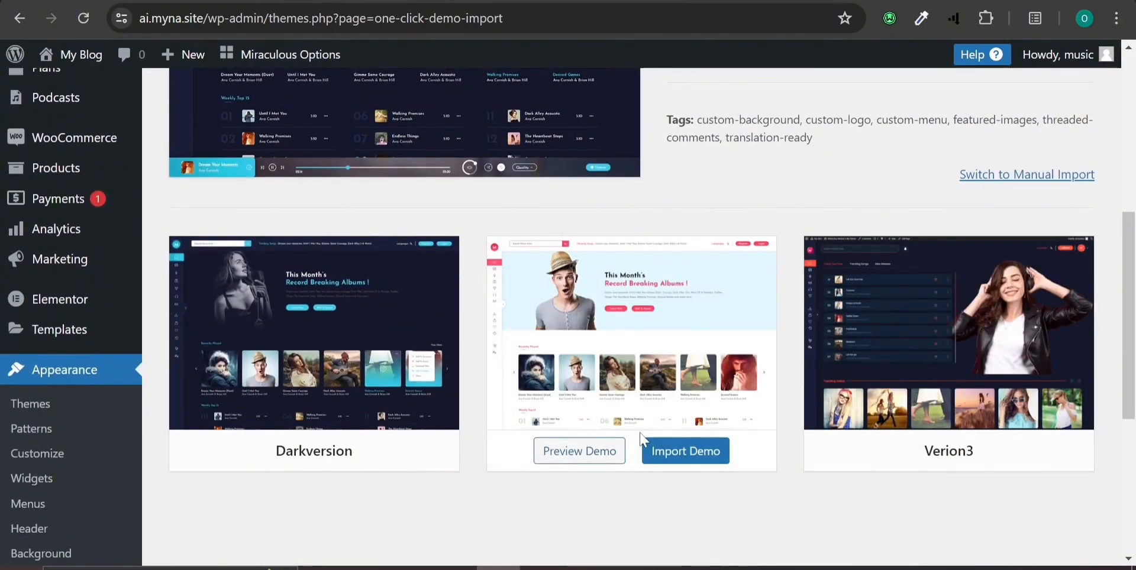
Open previews of the Darkversion, Lightversion and Verion3 demos in separate browser tabs
{"action": "mouse_move", "coordinate": [932, 457]}
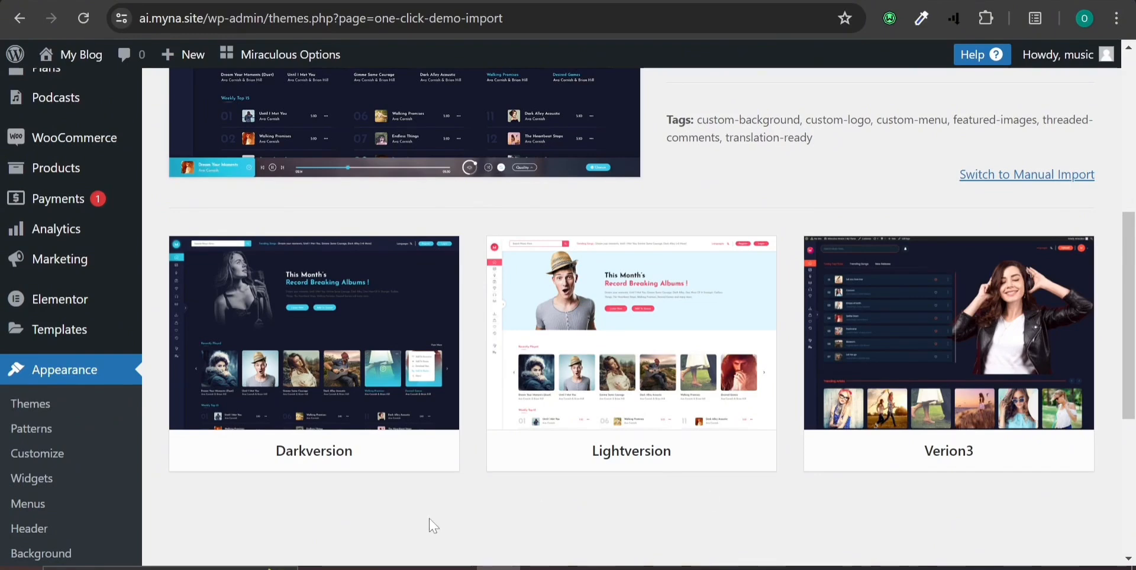
{"action": "mouse_move", "coordinate": [314, 376]}
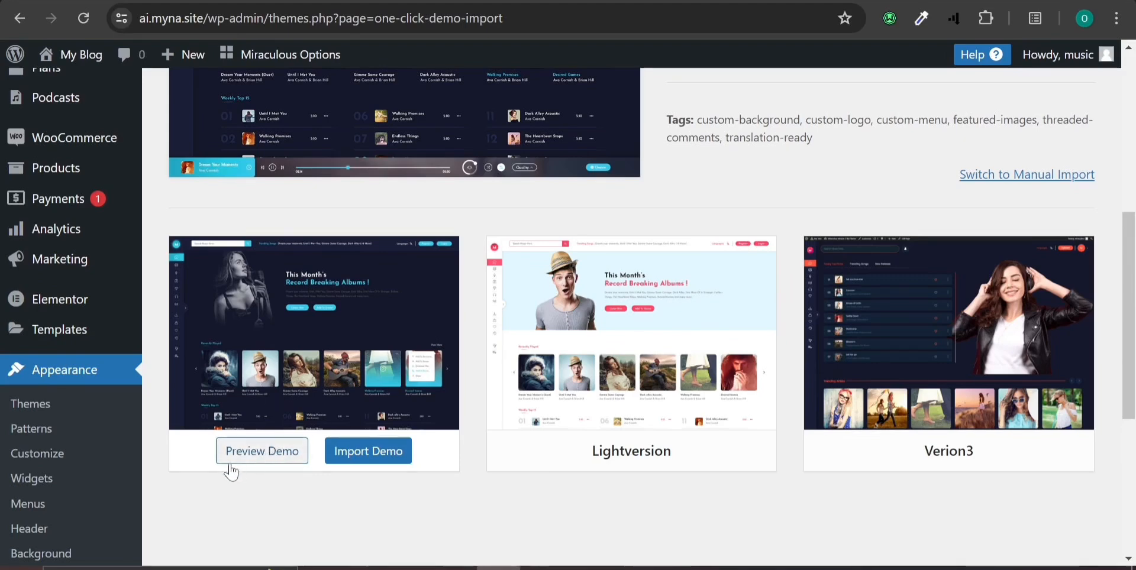
{"action": "left_click", "coordinate": [256, 459]}
{"action": "left_click", "coordinate": [379, 2]}
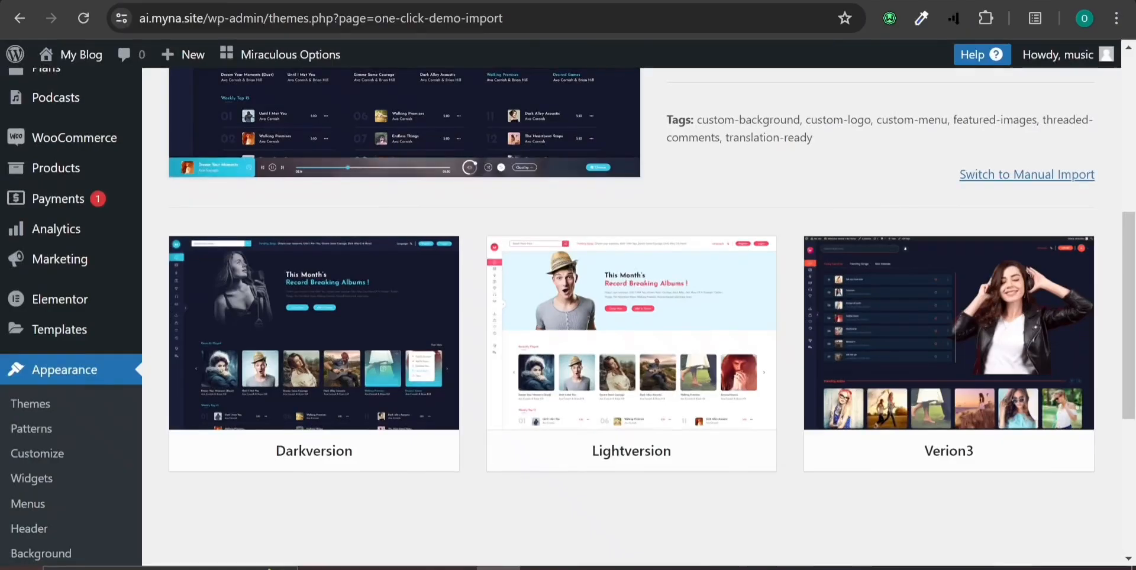
{"action": "left_click", "coordinate": [581, 452]}
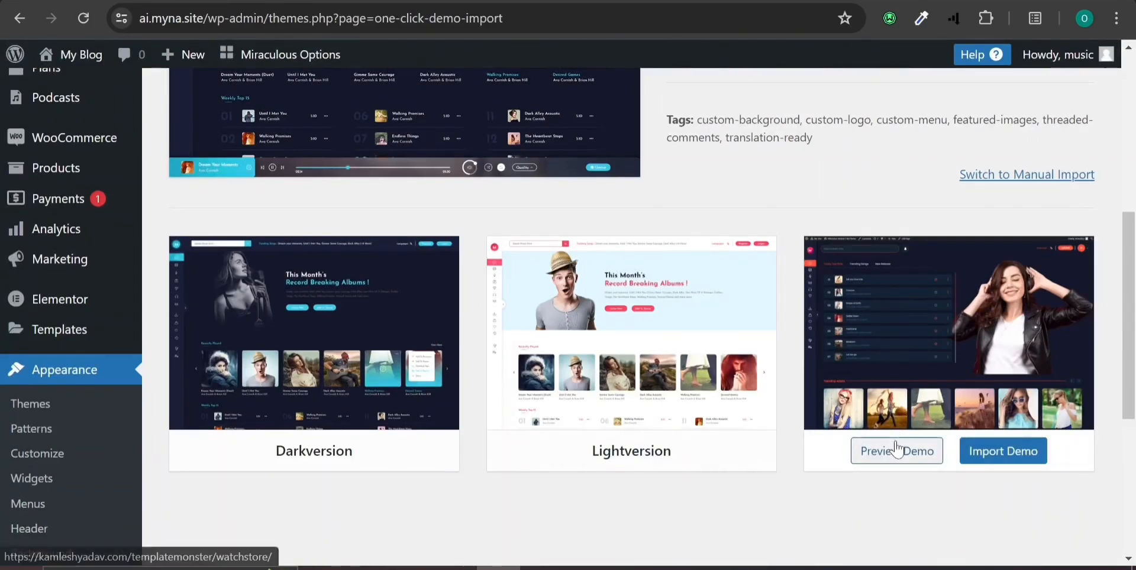
{"action": "left_click", "coordinate": [896, 447]}
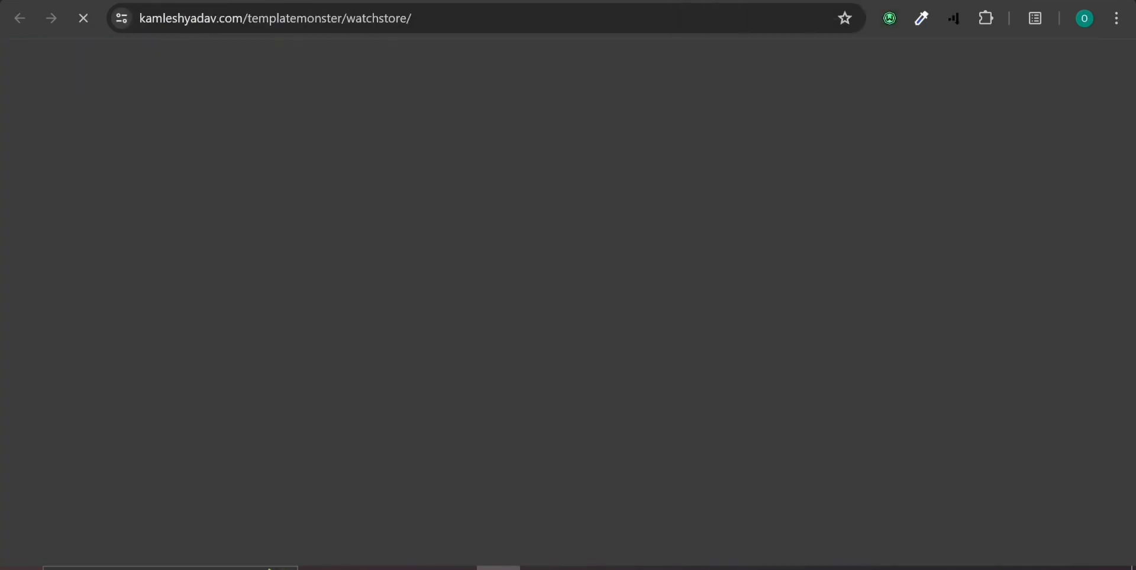
{"action": "key", "text": "ctrl+shift+Tab"}
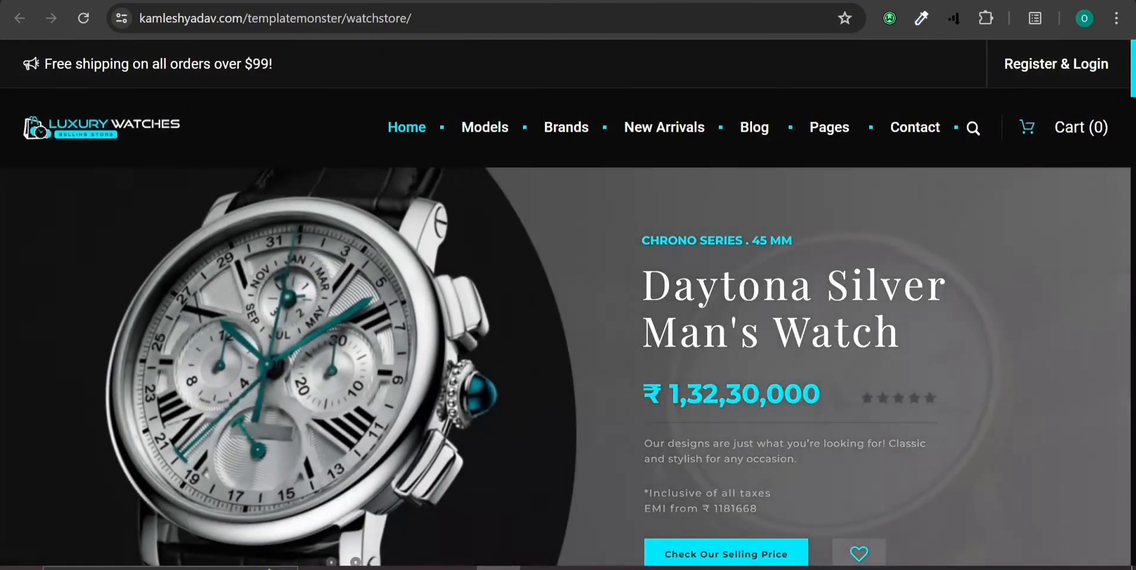
Examine the watch store preview page through its Popular In Store section, and return to the demo import page
{"action": "left_click", "coordinate": [598, 0]}
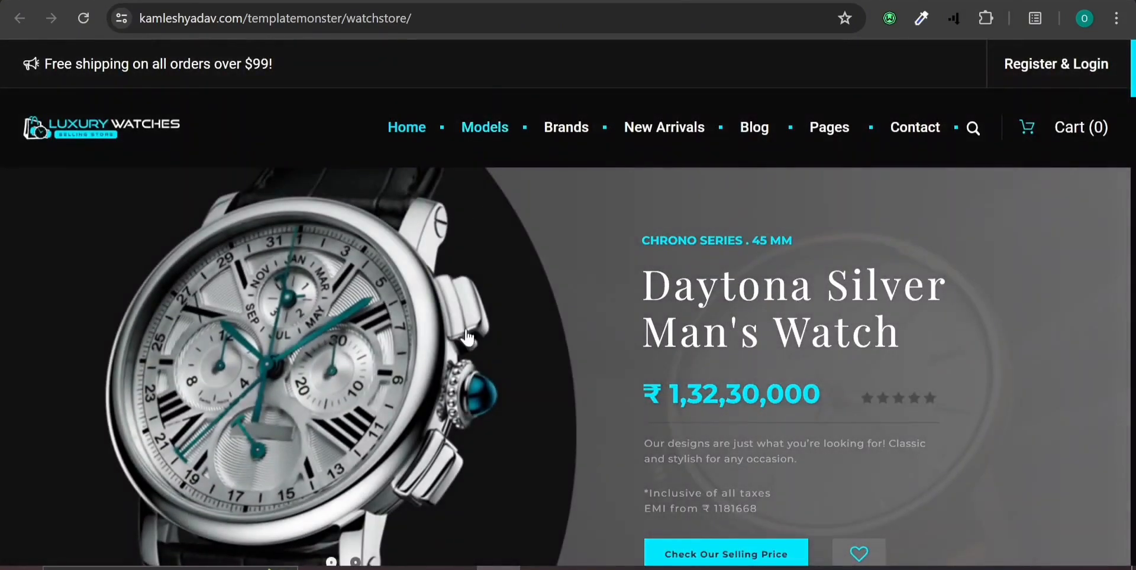
{"action": "scroll", "coordinate": [451, 464], "scroll_direction": "down", "scroll_amount": 10}
{"action": "scroll", "coordinate": [454, 466], "scroll_direction": "up", "scroll_amount": 10}
{"action": "scroll", "coordinate": [661, 366], "scroll_direction": "down", "scroll_amount": 5}
{"action": "scroll", "coordinate": [665, 367], "scroll_direction": "down", "scroll_amount": 10}
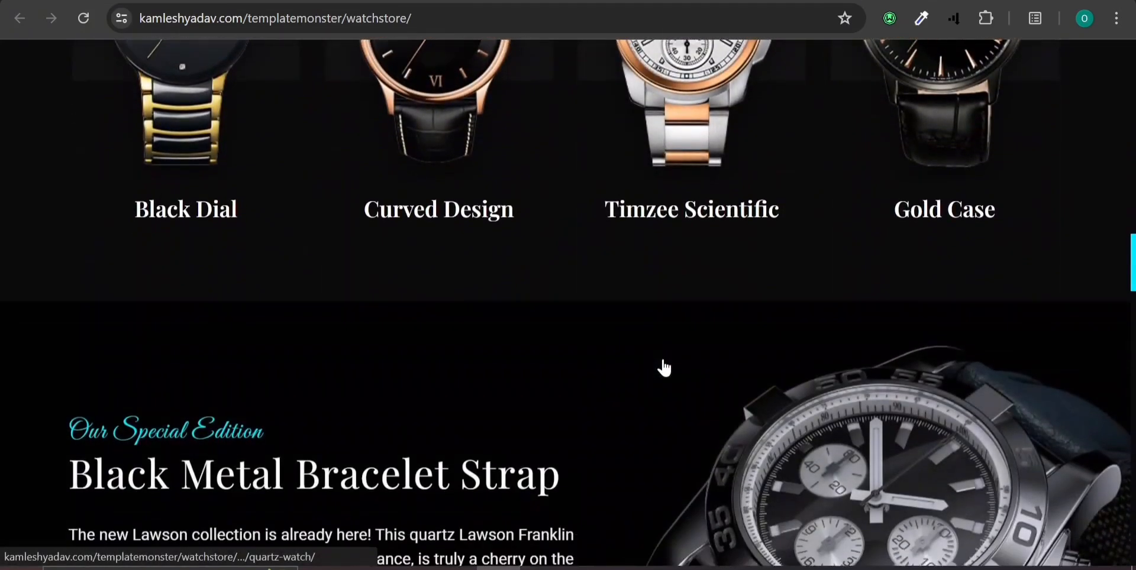
{"action": "scroll", "coordinate": [664, 367], "scroll_direction": "down", "scroll_amount": 15}
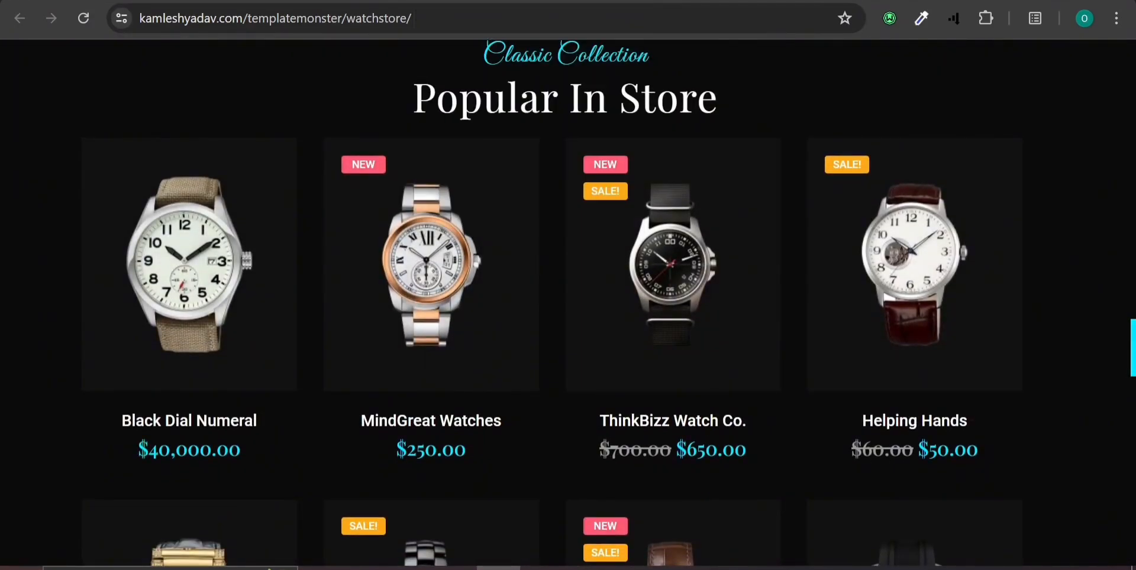
{"action": "key", "text": "ctrl+Tab"}
{"action": "key", "text": "ctrl+Tab"}
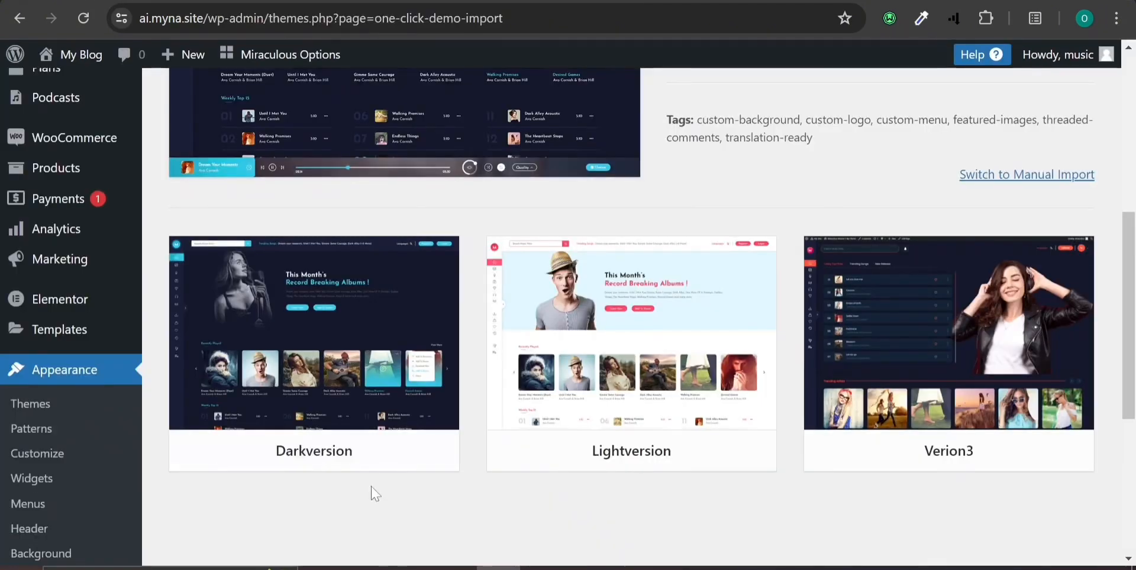
Compare the Darkversion and Verion3 demo cards, and view the Darkversion preview page again
{"action": "mouse_move", "coordinate": [286, 422]}
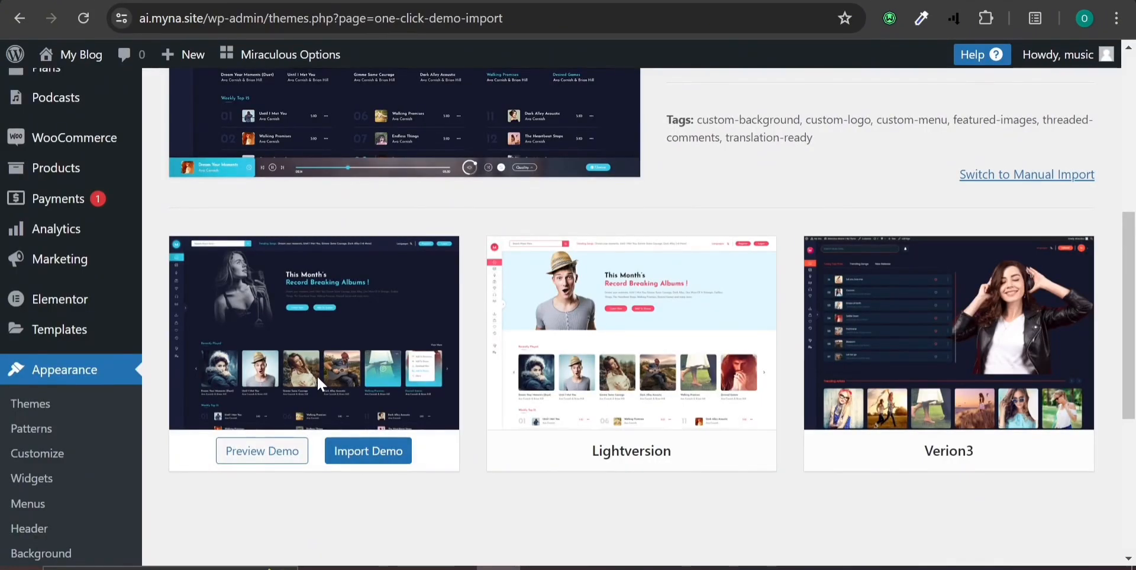
{"action": "mouse_move", "coordinate": [841, 418]}
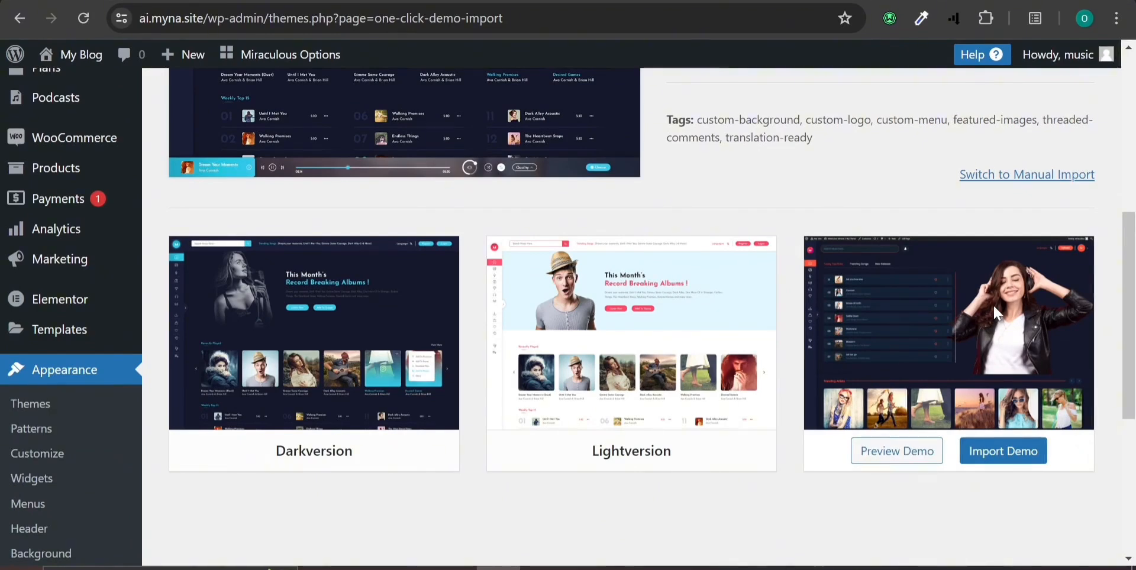
{"action": "mouse_move", "coordinate": [308, 456]}
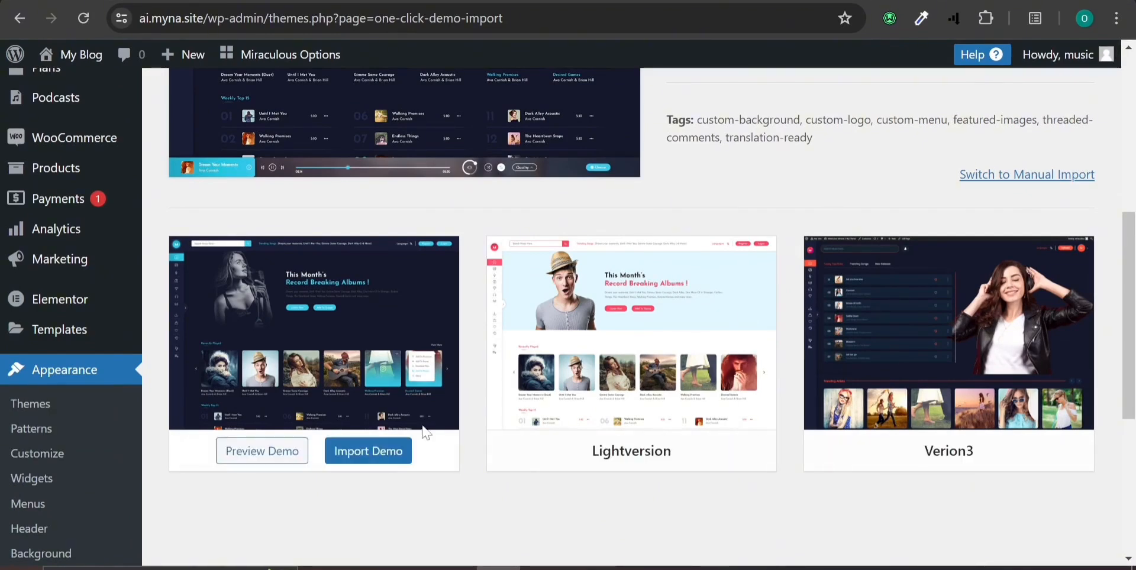
{"action": "left_click", "coordinate": [291, 455]}
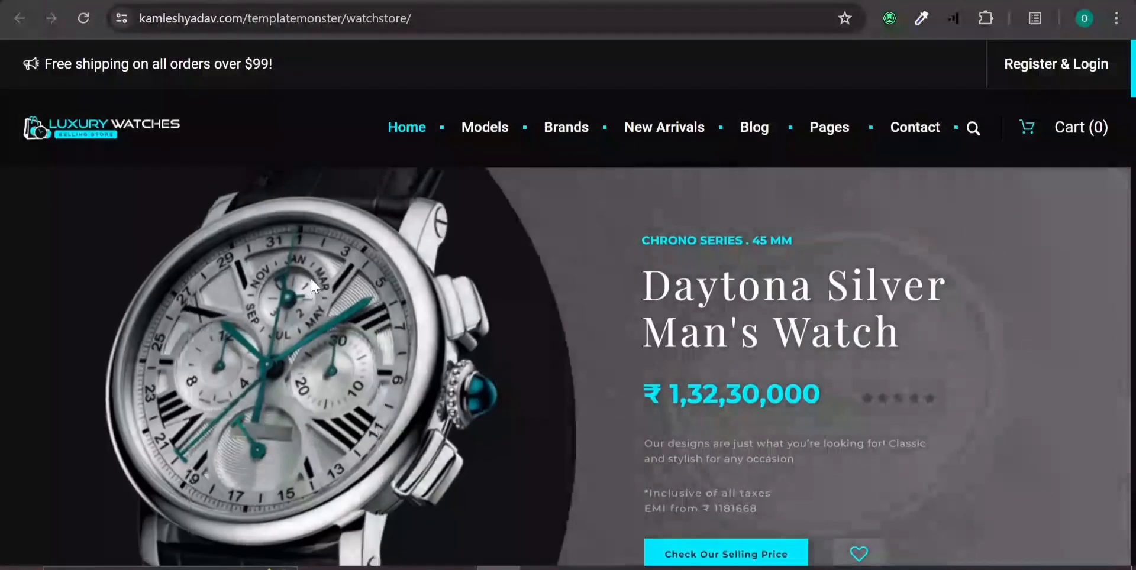
{"action": "scroll", "coordinate": [304, 421], "scroll_direction": "down", "scroll_amount": 5}
{"action": "scroll", "coordinate": [307, 421], "scroll_direction": "up", "scroll_amount": 5}
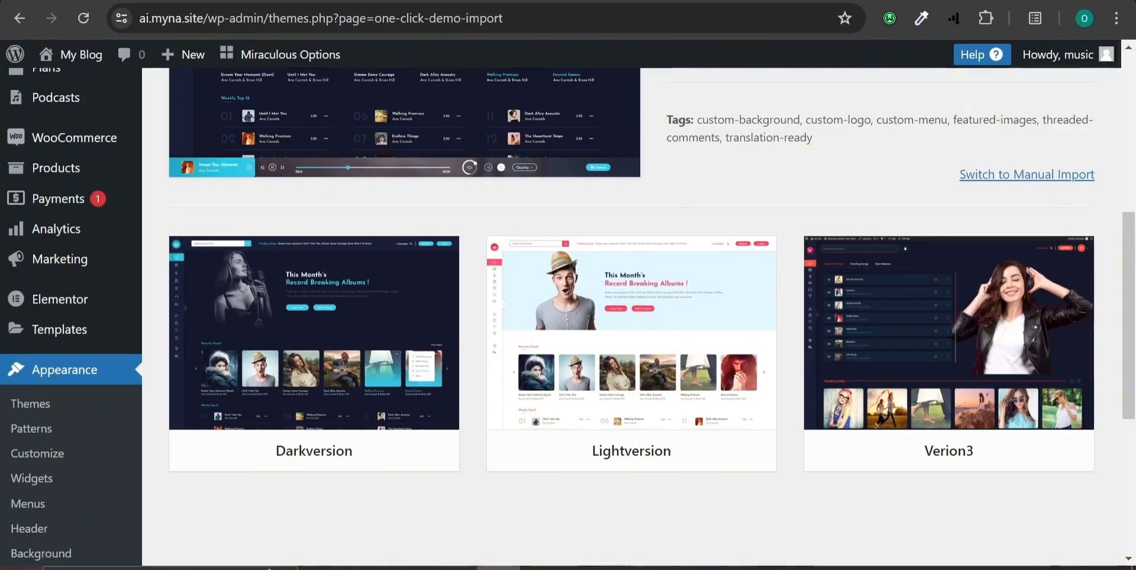
Start importing the Darkversion demo and review the plugins recommended before the import
{"action": "mouse_move", "coordinate": [398, 306]}
{"action": "mouse_move", "coordinate": [980, 391]}
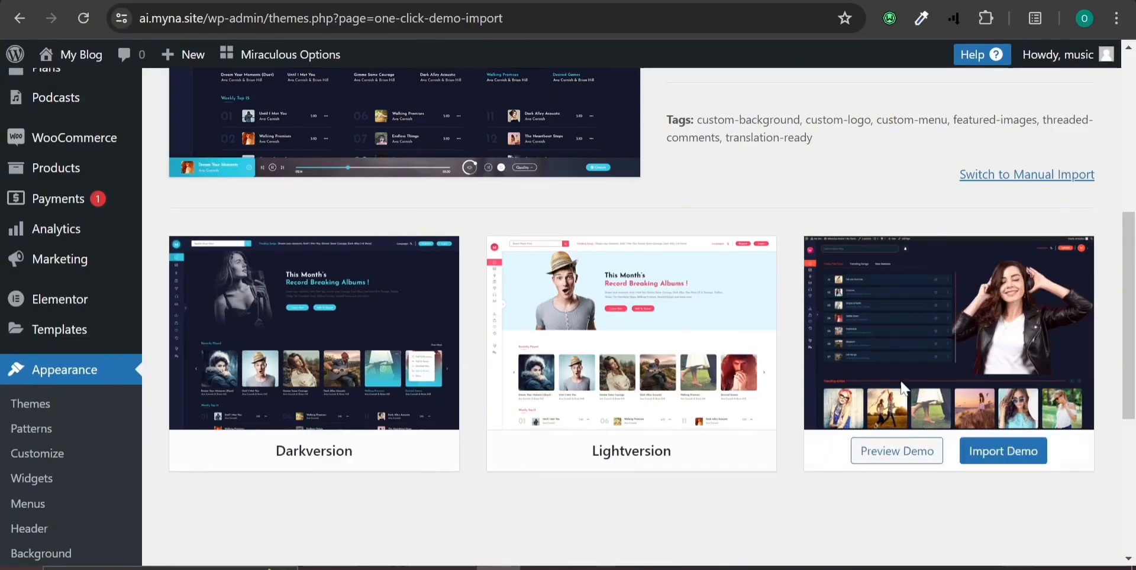
{"action": "mouse_move", "coordinate": [346, 384]}
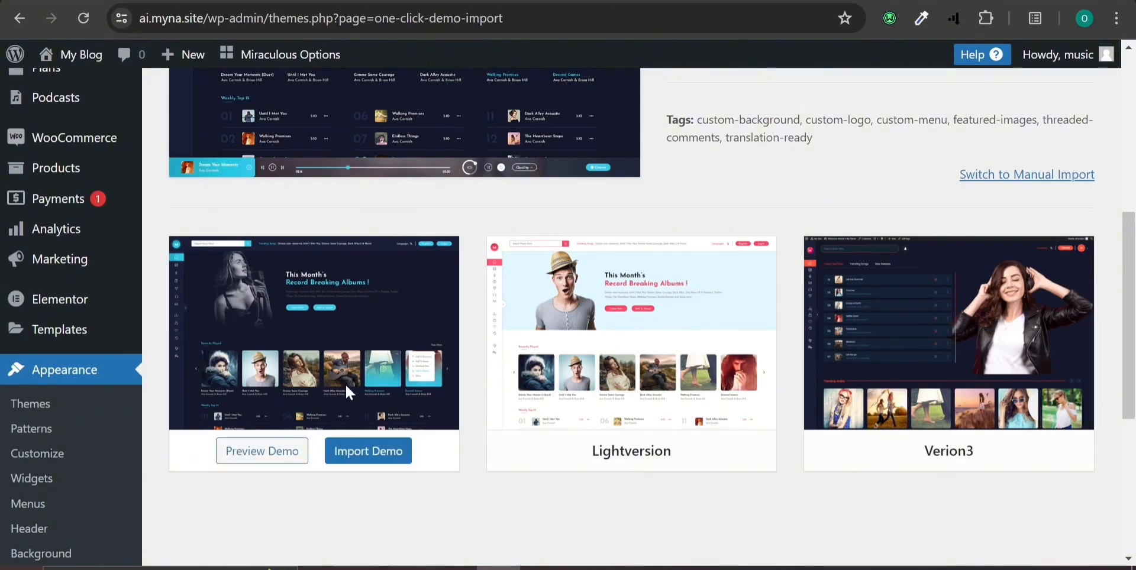
{"action": "left_click", "coordinate": [350, 451]}
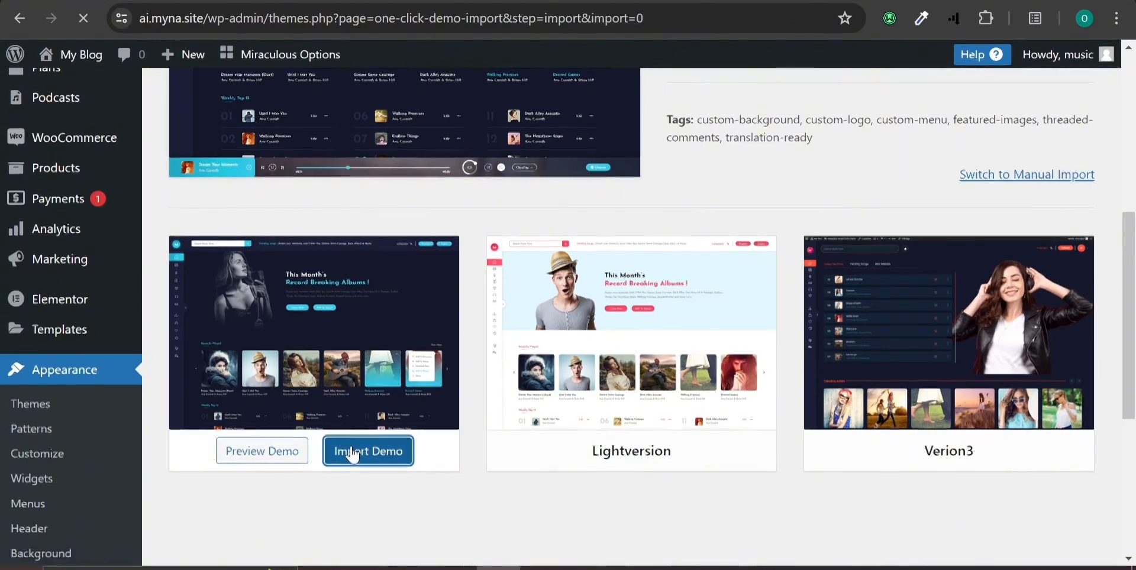
{"action": "scroll", "coordinate": [507, 380], "scroll_direction": "down", "scroll_amount": 8}
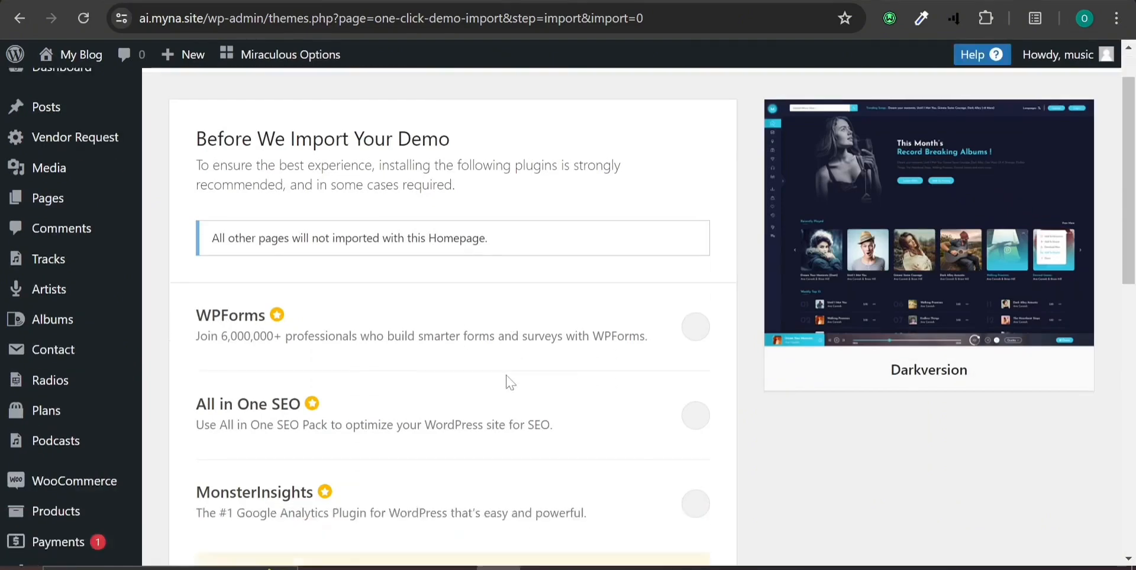
{"action": "scroll", "coordinate": [564, 342], "scroll_direction": "up", "scroll_amount": 8}
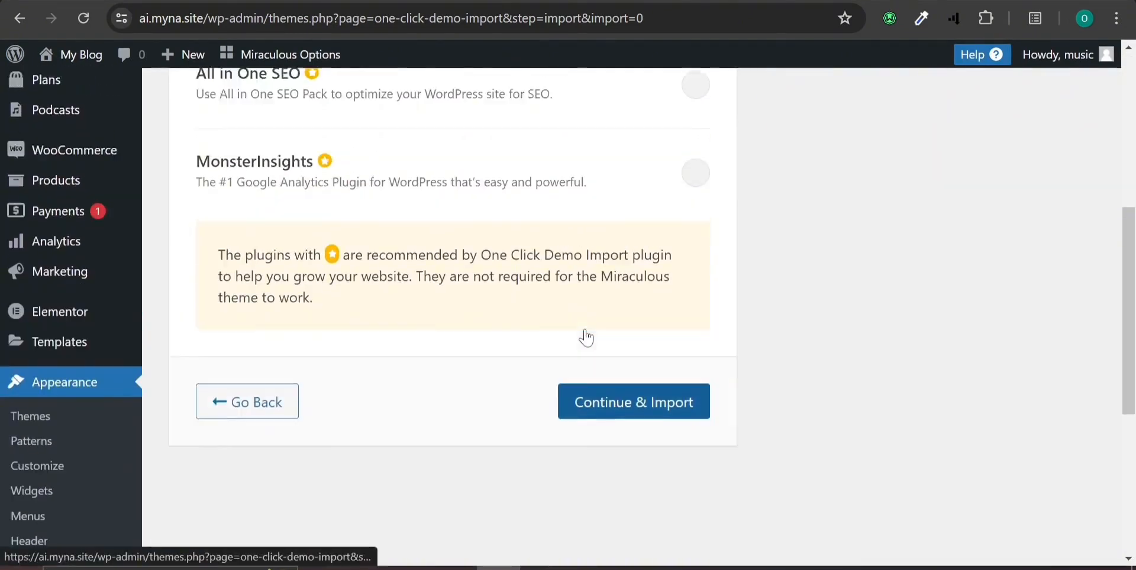
Select the WPForms, All in One SEO and MonsterInsights plugins and run the Darkversion demo import
{"action": "left_click", "coordinate": [698, 354]}
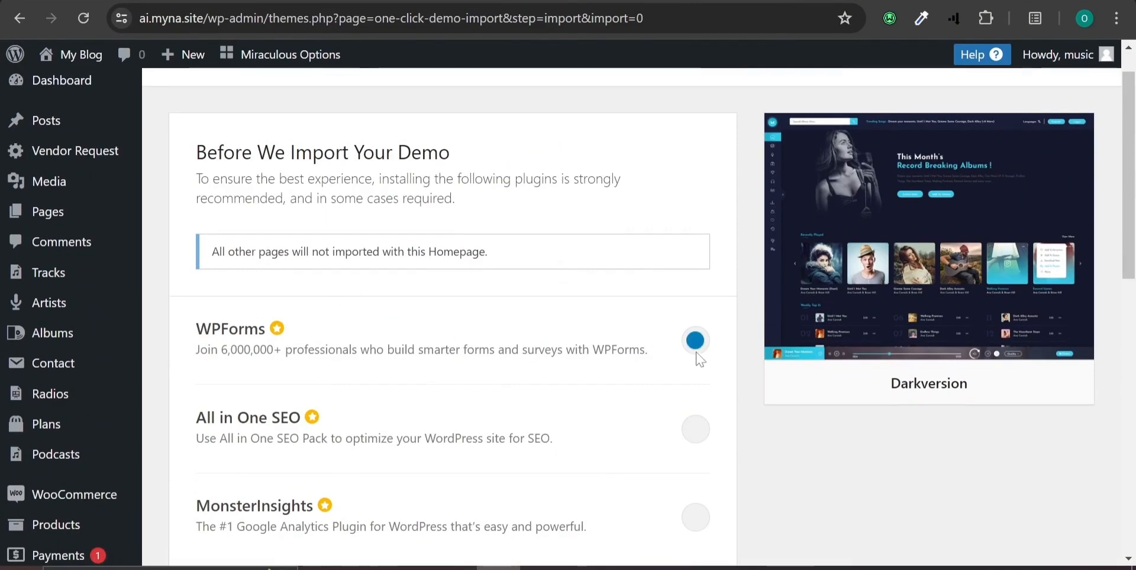
{"action": "left_click", "coordinate": [698, 441]}
{"action": "scroll", "coordinate": [701, 451], "scroll_direction": "down", "scroll_amount": 4}
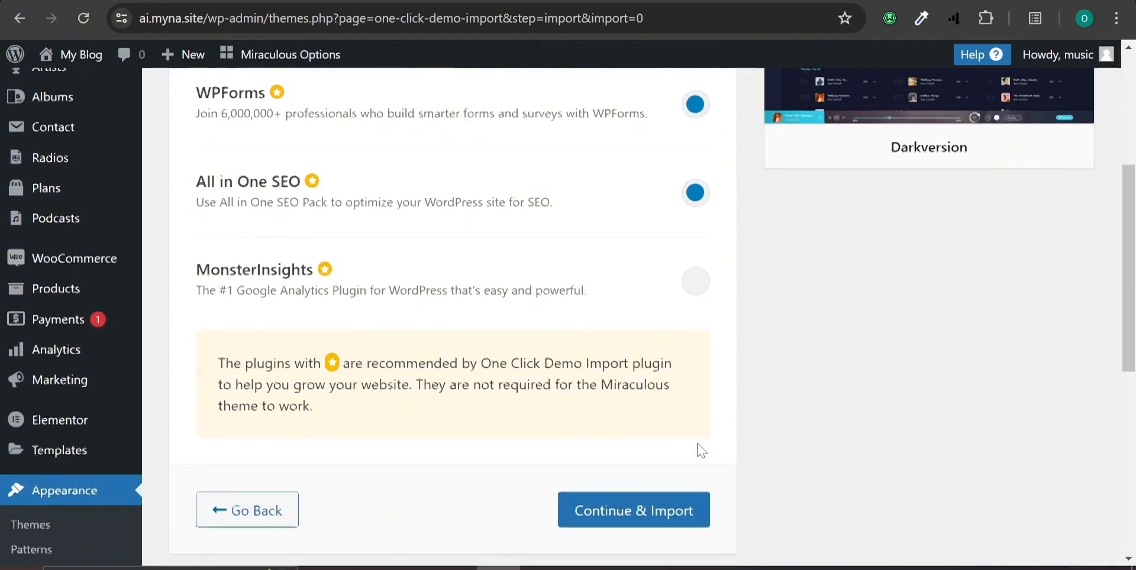
{"action": "left_click", "coordinate": [697, 276]}
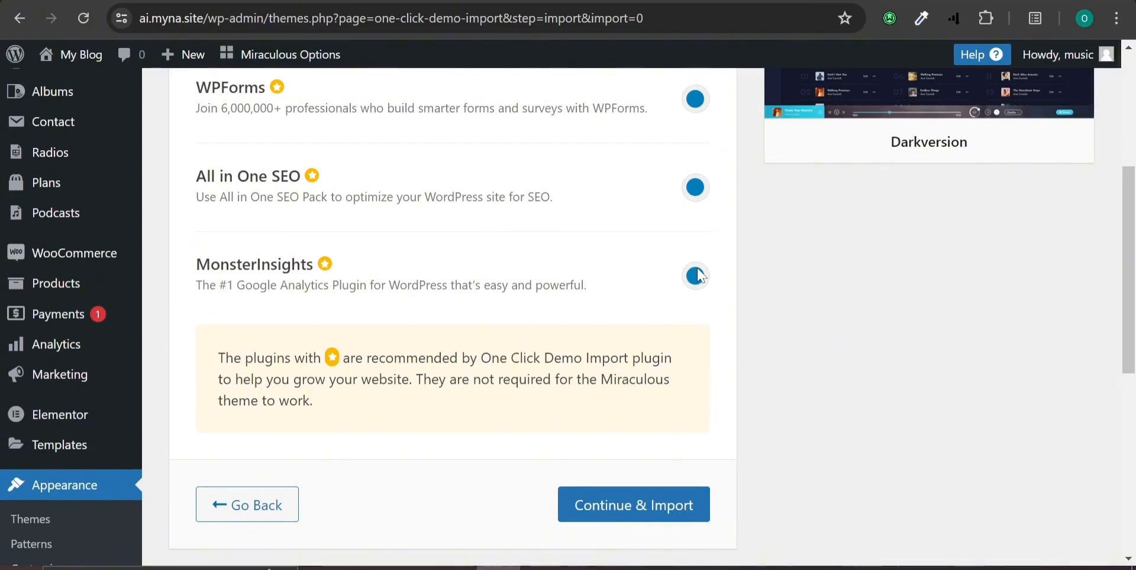
{"action": "scroll", "coordinate": [698, 275], "scroll_direction": "up", "scroll_amount": 1}
{"action": "scroll", "coordinate": [452, 294], "scroll_direction": "up", "scroll_amount": 3}
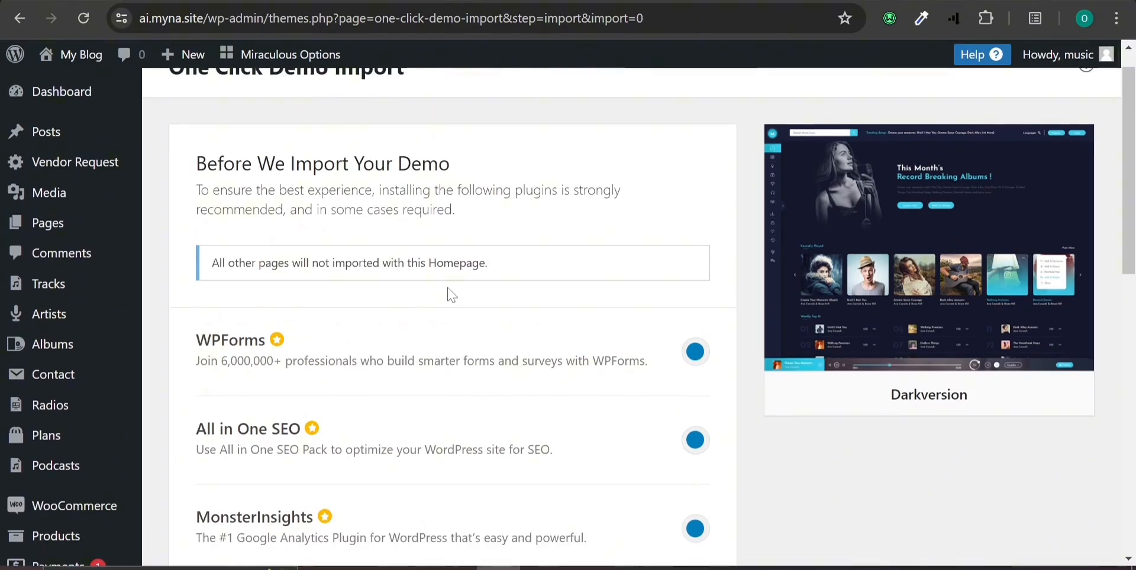
{"action": "scroll", "coordinate": [345, 515], "scroll_direction": "down", "scroll_amount": 7}
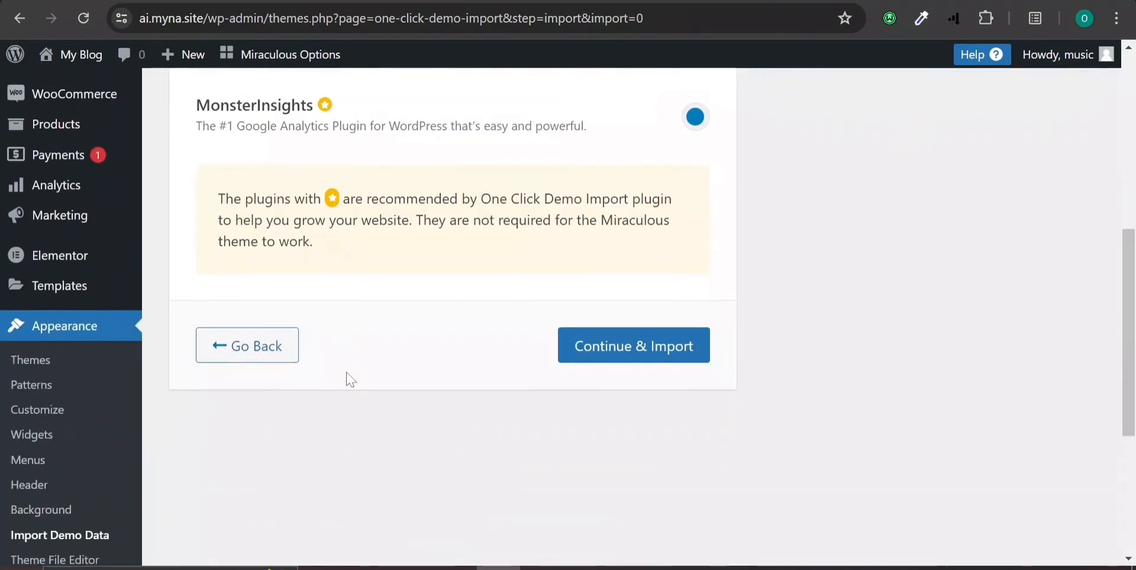
{"action": "left_click", "coordinate": [613, 333]}
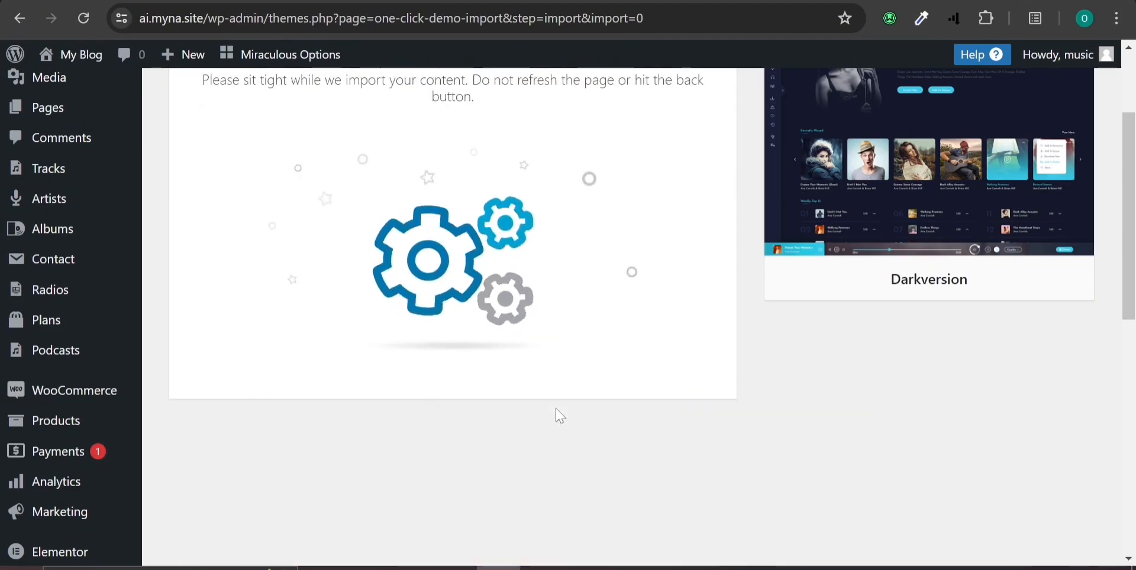
Visit the site after the import and look through its homepage, ending back near the banner
{"action": "scroll", "coordinate": [560, 416], "scroll_direction": "up", "scroll_amount": 1}
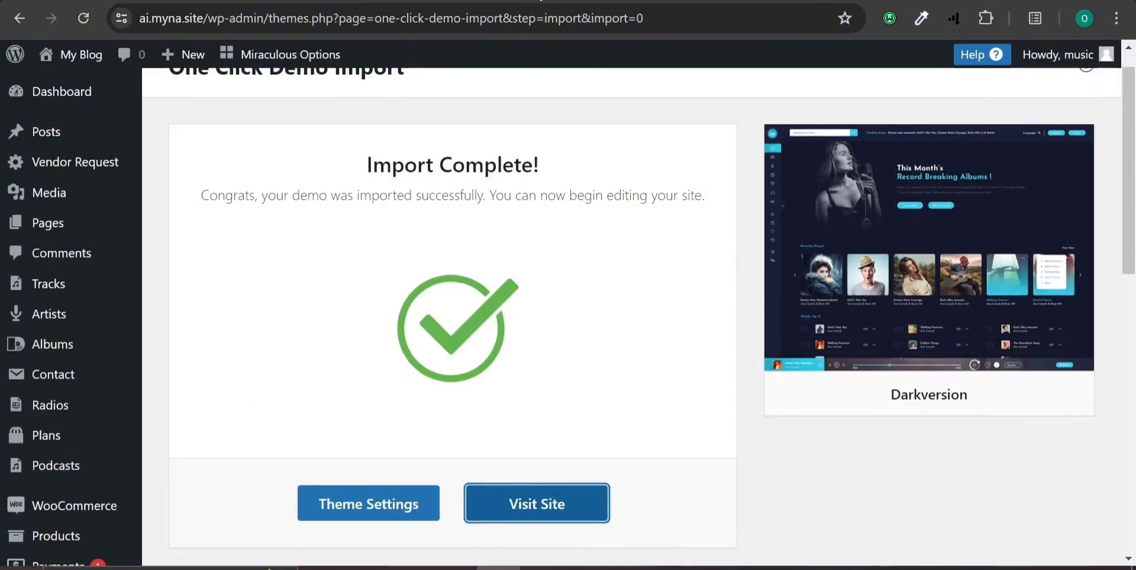
{"action": "scroll", "coordinate": [431, 350], "scroll_direction": "down", "scroll_amount": 5}
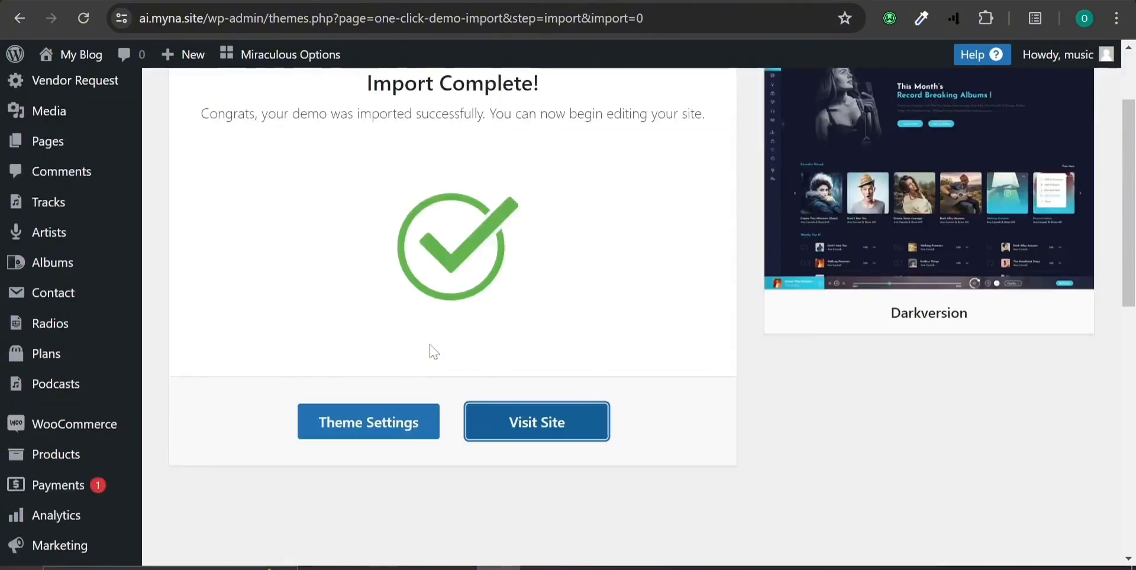
{"action": "scroll", "coordinate": [431, 350], "scroll_direction": "up", "scroll_amount": 6}
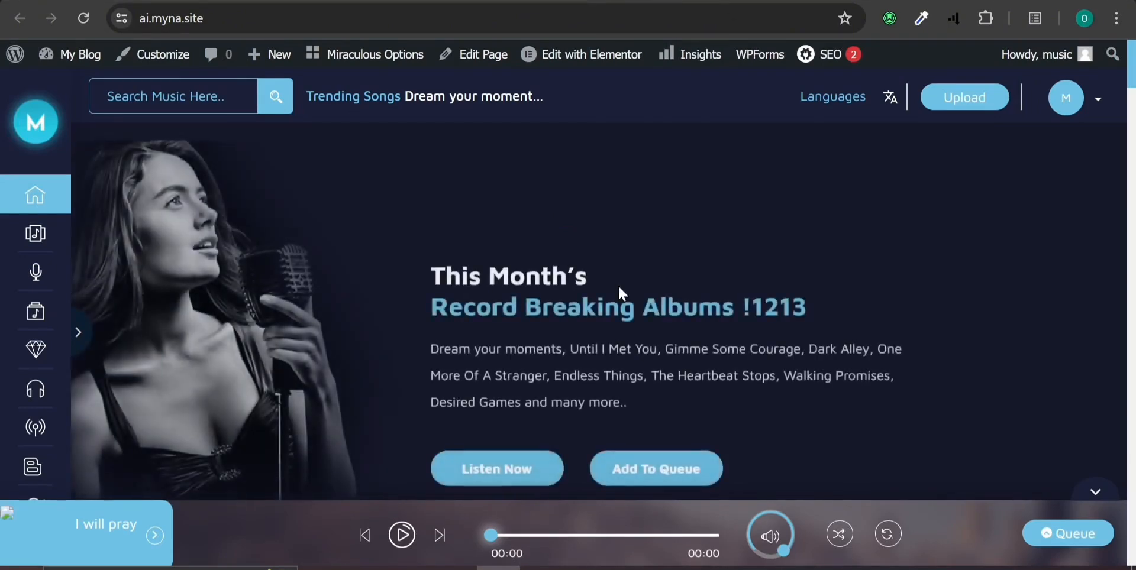
{"action": "scroll", "coordinate": [618, 290], "scroll_direction": "down", "scroll_amount": 10}
{"action": "scroll", "coordinate": [621, 294], "scroll_direction": "down", "scroll_amount": 15}
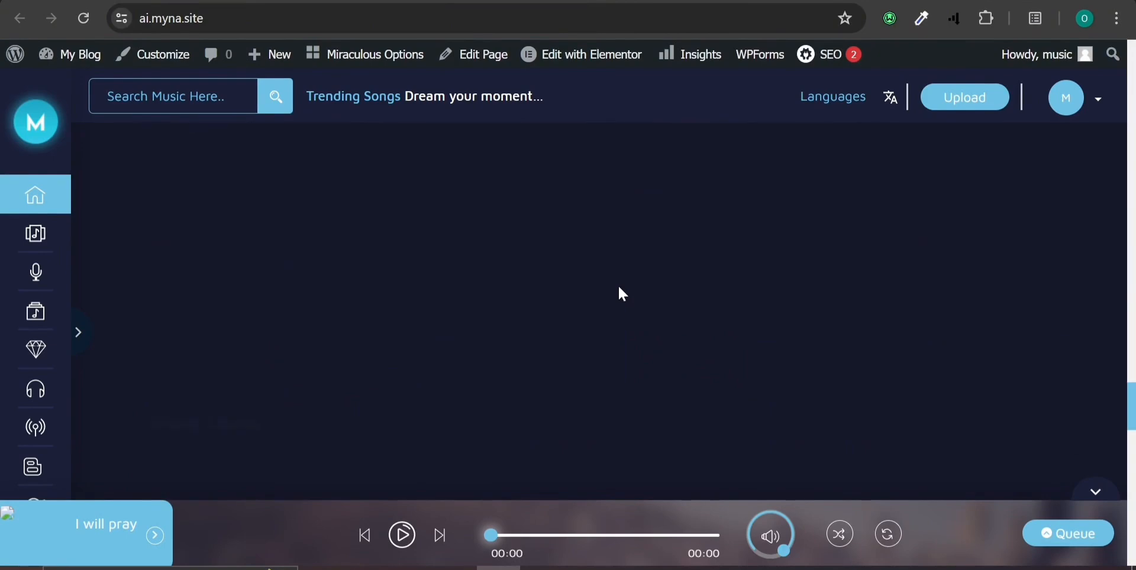
{"action": "scroll", "coordinate": [620, 289], "scroll_direction": "up", "scroll_amount": 10}
{"action": "scroll", "coordinate": [620, 294], "scroll_direction": "up", "scroll_amount": 3}
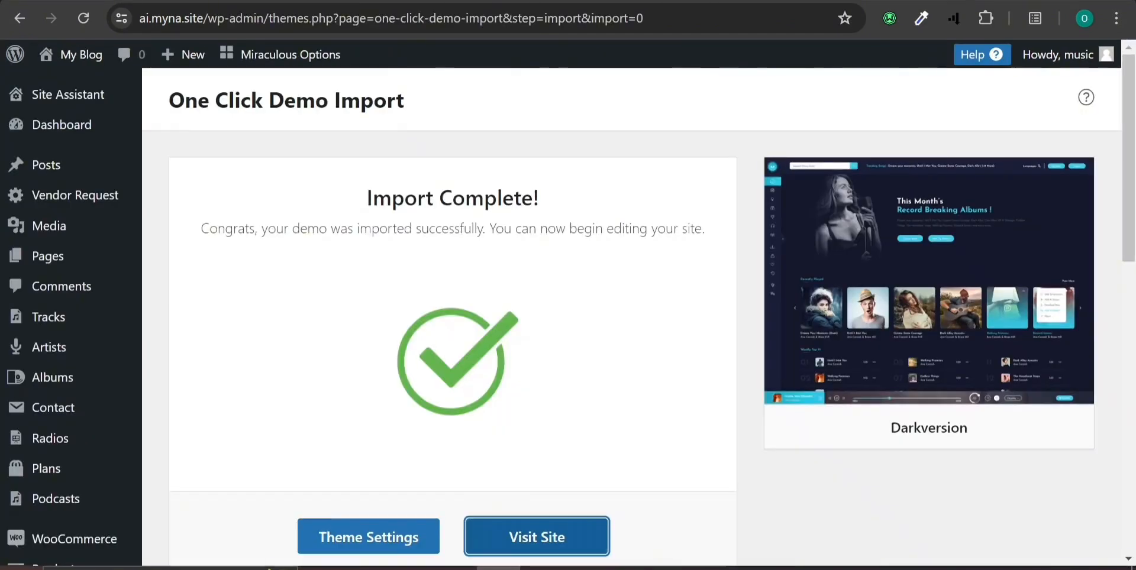
Look through Google image results for "big god by tim godfrey mp3 download" and preview the Chapter Two cover from Deezer
{"action": "key", "text": "ctrl+t"}
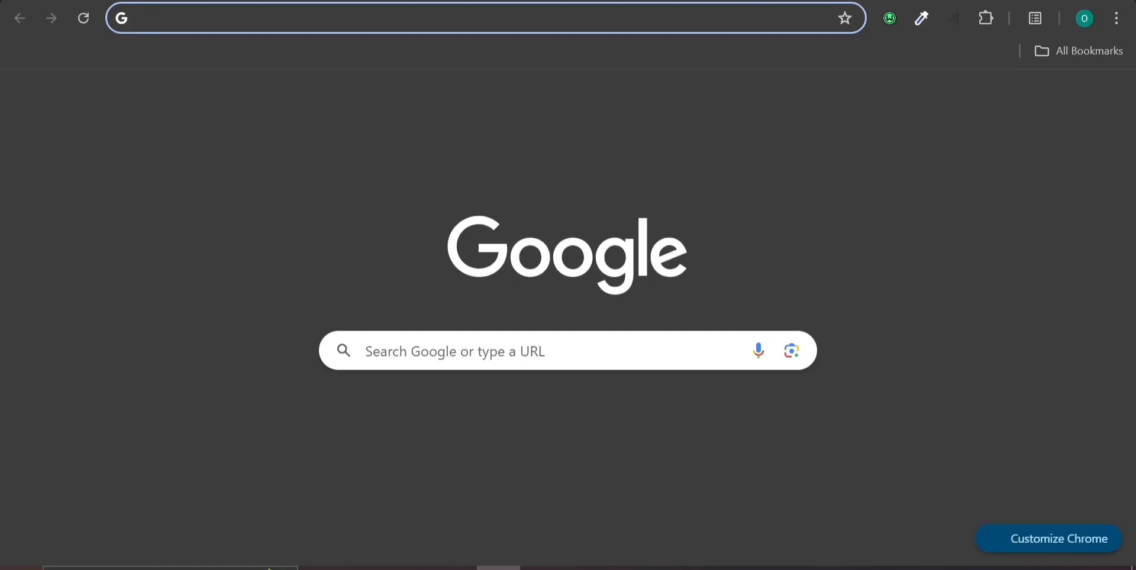
{"action": "key", "text": "Down"}
{"action": "left_click", "coordinate": [891, 17]}
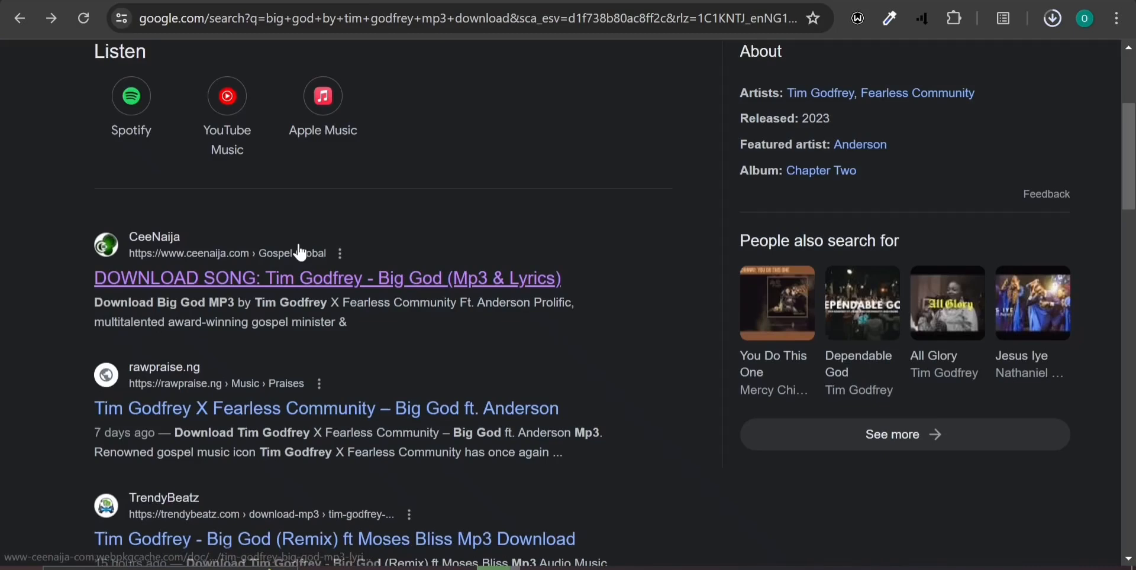
{"action": "scroll", "coordinate": [297, 250], "scroll_direction": "up", "scroll_amount": 3}
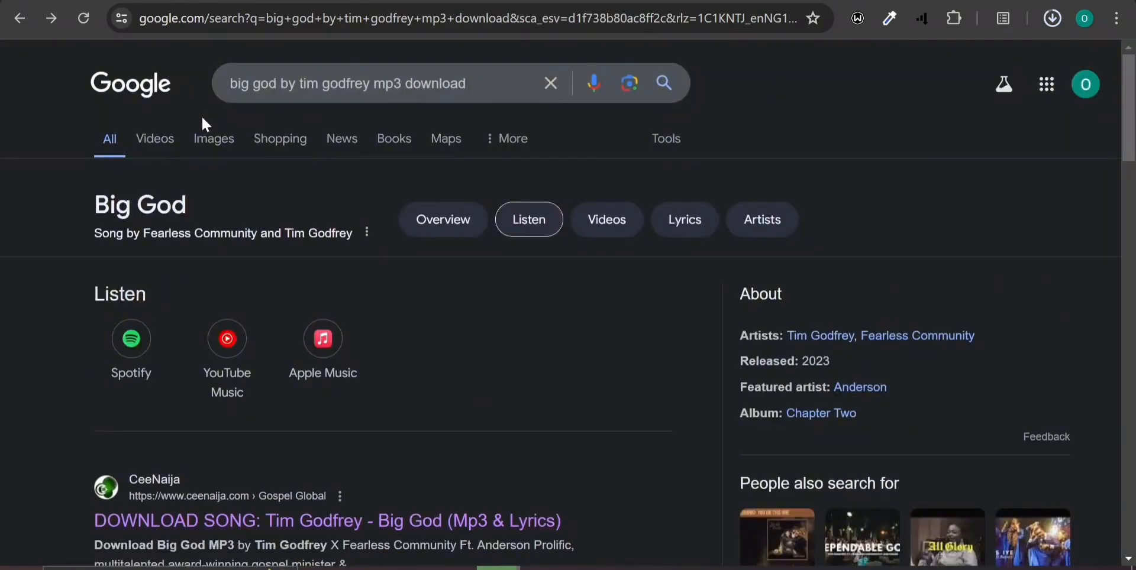
{"action": "left_click", "coordinate": [216, 137]}
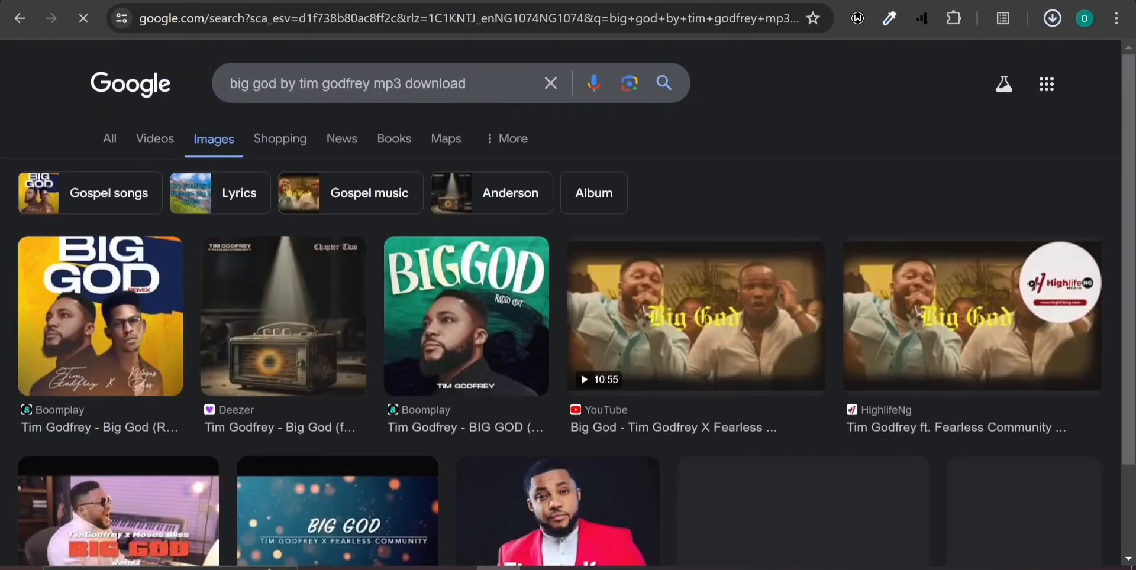
{"action": "scroll", "coordinate": [314, 376], "scroll_direction": "down", "scroll_amount": 1}
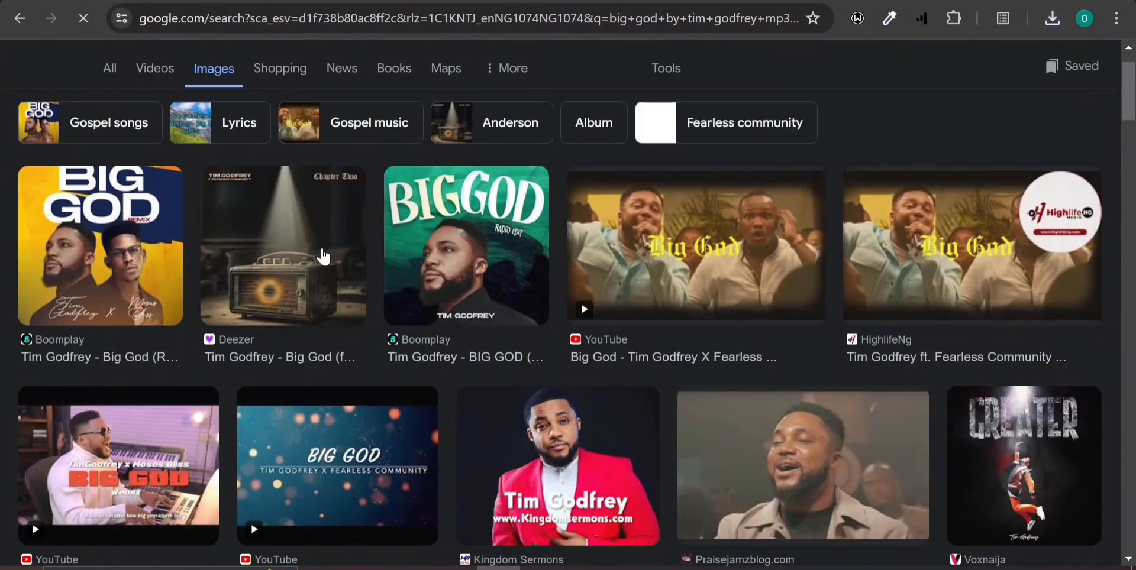
{"action": "left_click", "coordinate": [324, 256]}
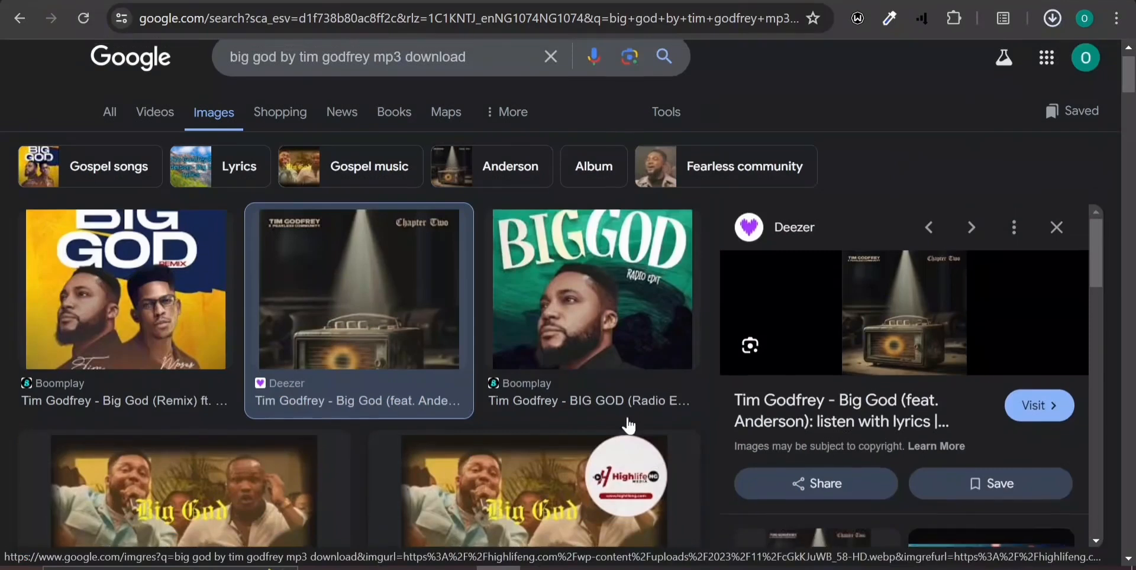
{"action": "left_click", "coordinate": [562, 306]}
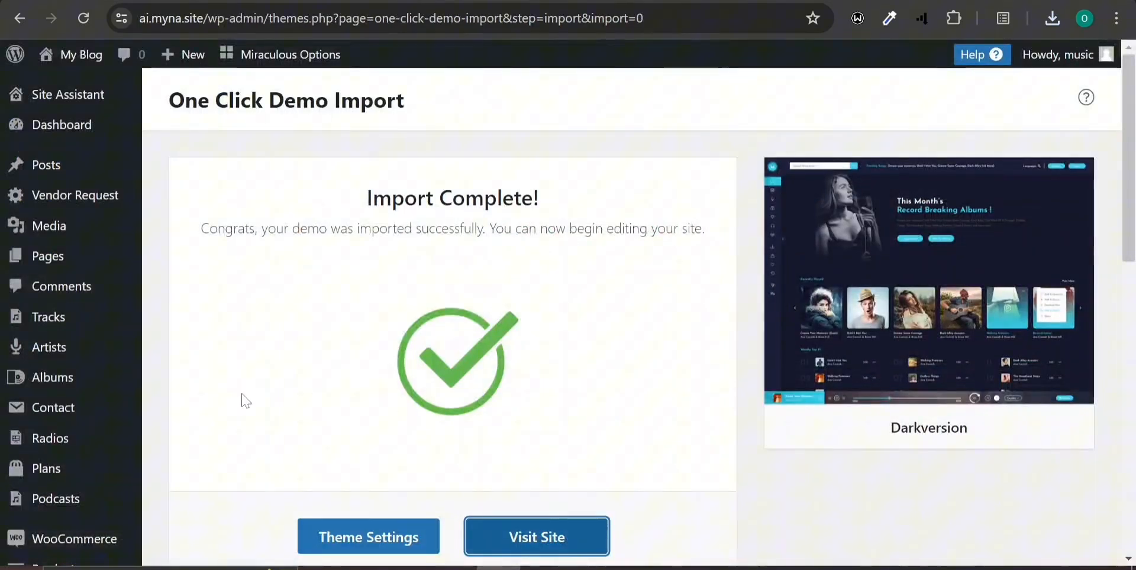
Reload the demo import page and review the live homepage from its numbered tracks up to the banner
{"action": "scroll", "coordinate": [243, 398], "scroll_direction": "down", "scroll_amount": 3}
{"action": "scroll", "coordinate": [244, 400], "scroll_direction": "up", "scroll_amount": 4}
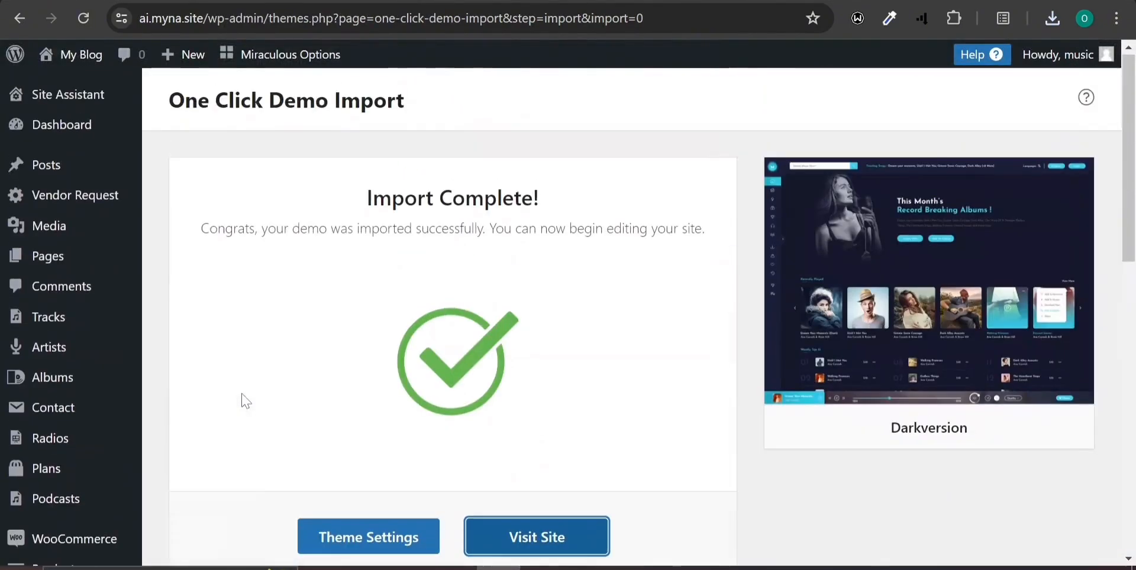
{"action": "left_click", "coordinate": [84, 20]}
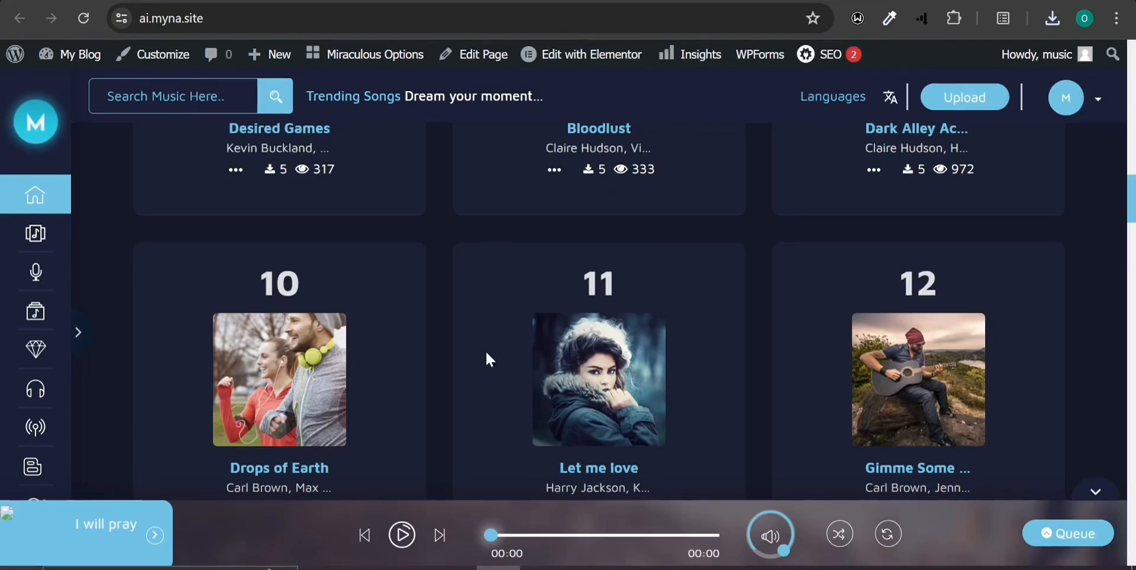
{"action": "scroll", "coordinate": [489, 359], "scroll_direction": "up", "scroll_amount": 6}
{"action": "scroll", "coordinate": [489, 358], "scroll_direction": "up", "scroll_amount": 10}
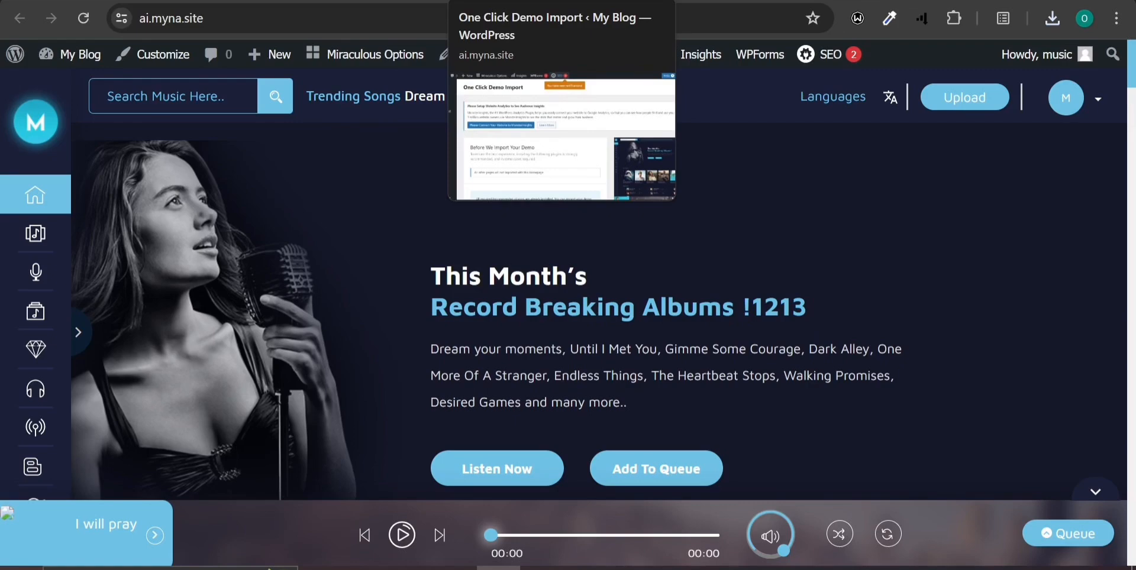
Return to the WordPress demo import page and open the Artists list from the admin navigation
{"action": "left_click", "coordinate": [509, 1]}
{"action": "scroll", "coordinate": [295, 414], "scroll_direction": "down", "scroll_amount": 5}
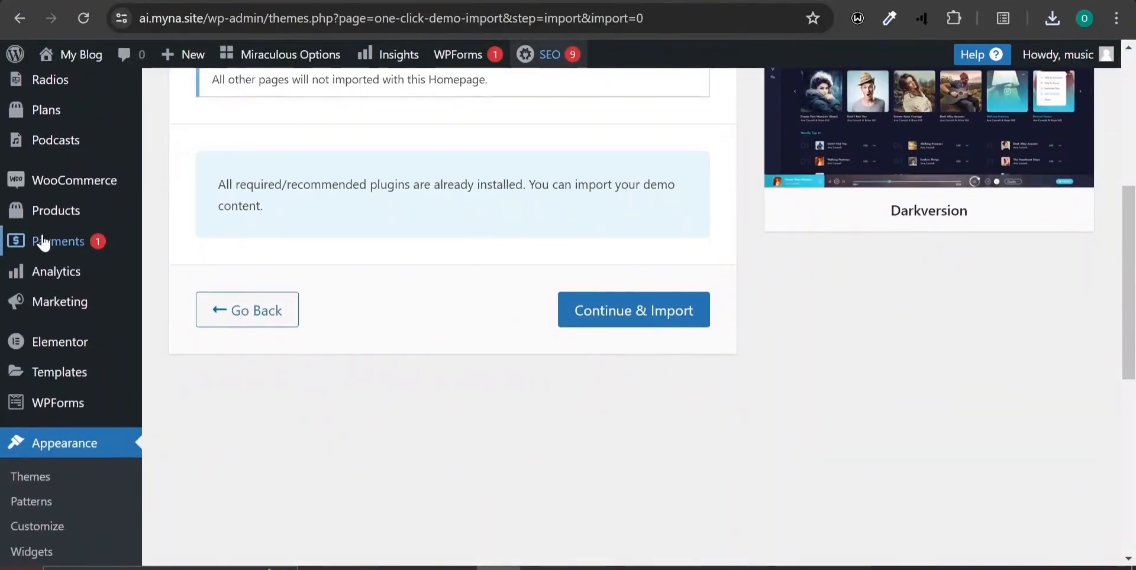
{"action": "scroll", "coordinate": [21, 411], "scroll_direction": "down", "scroll_amount": 5}
{"action": "scroll", "coordinate": [90, 157], "scroll_direction": "up", "scroll_amount": 8}
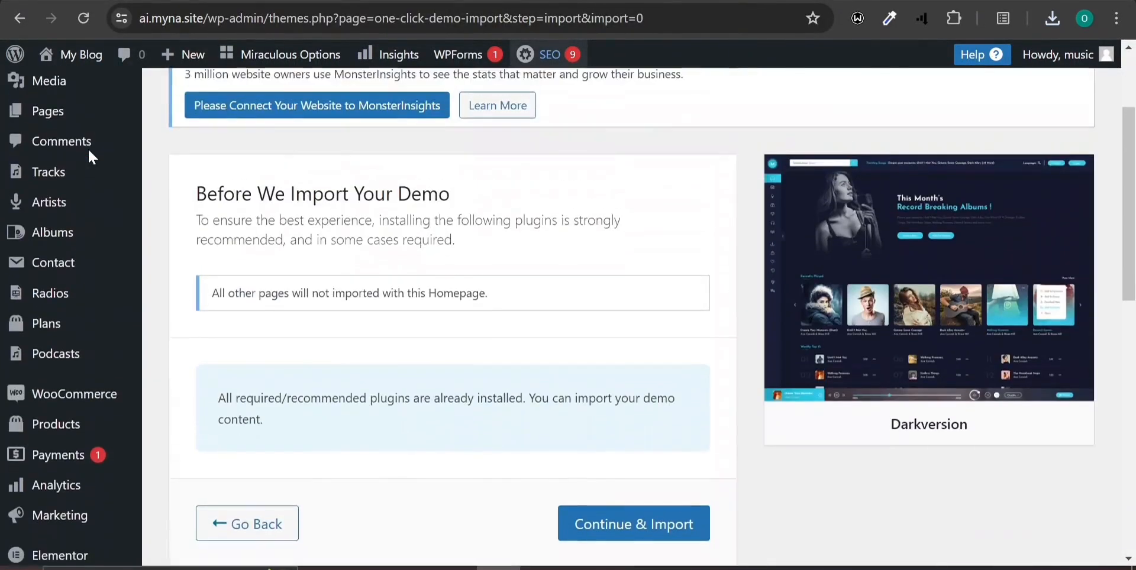
{"action": "mouse_move", "coordinate": [58, 226]}
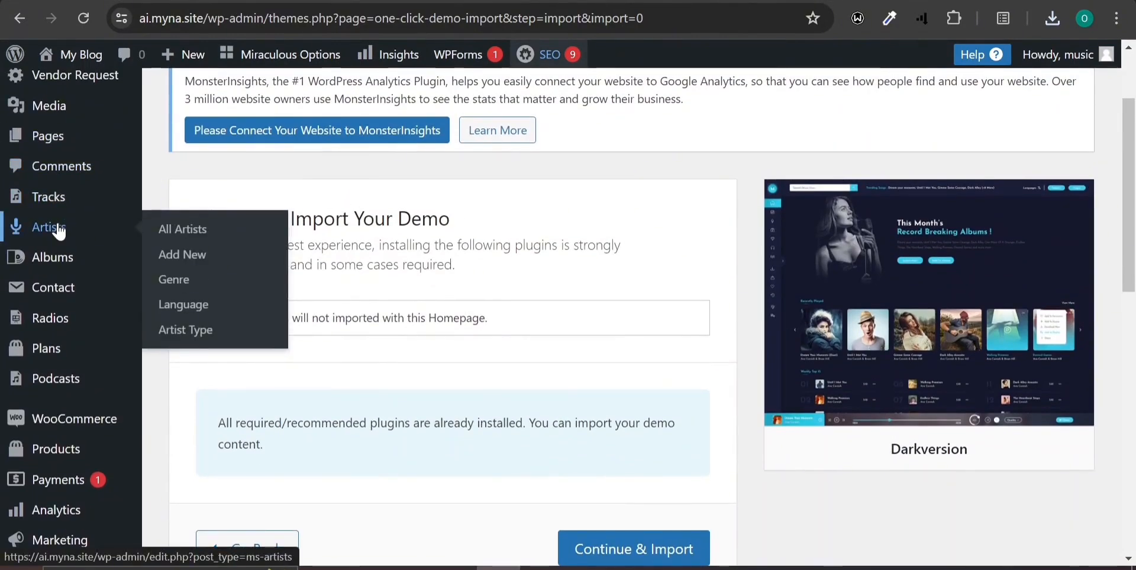
{"action": "left_click", "coordinate": [58, 230]}
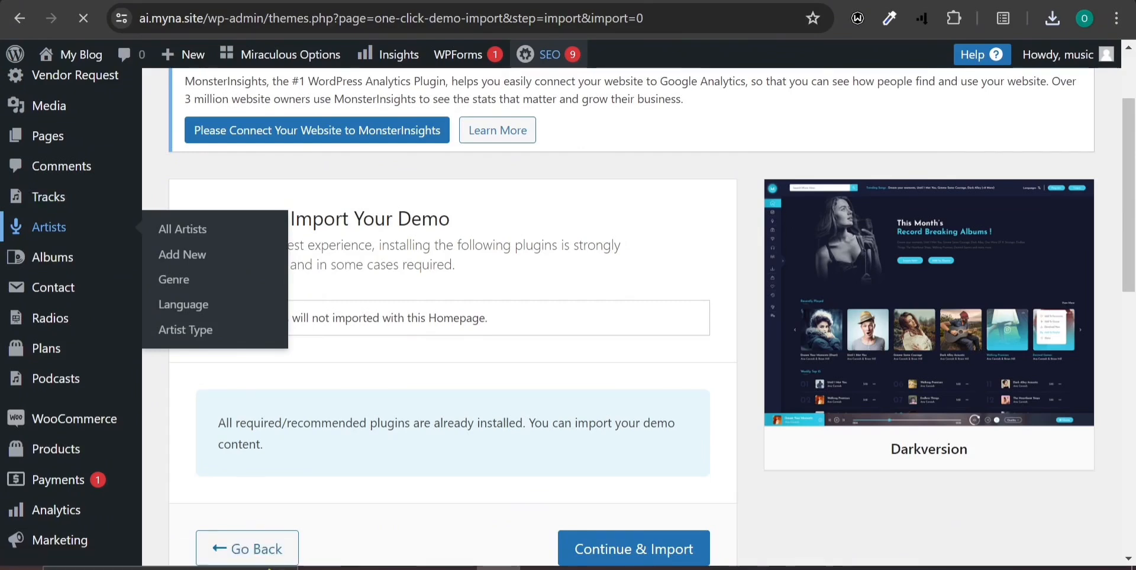
Search Google for "tim godfrey" in a new browser tab and copy the singer's name from the results heading
{"action": "key", "text": "ctrl+t"}
{"action": "type", "text": "te"}
{"action": "key", "text": "BackSpace"}
{"action": "type", "text": "im"}
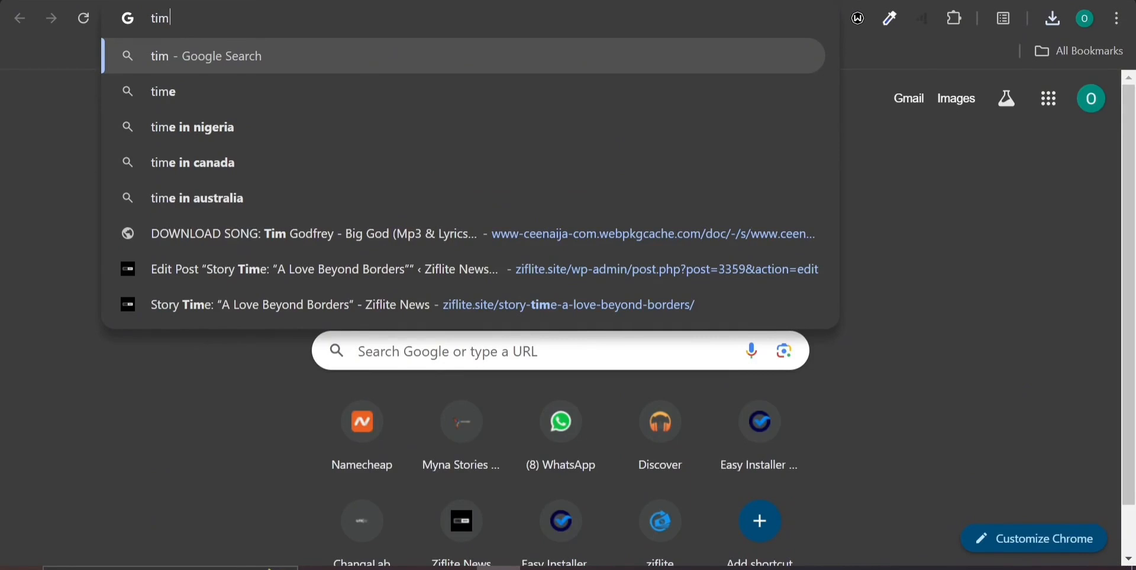
{"action": "type", "text": " go"}
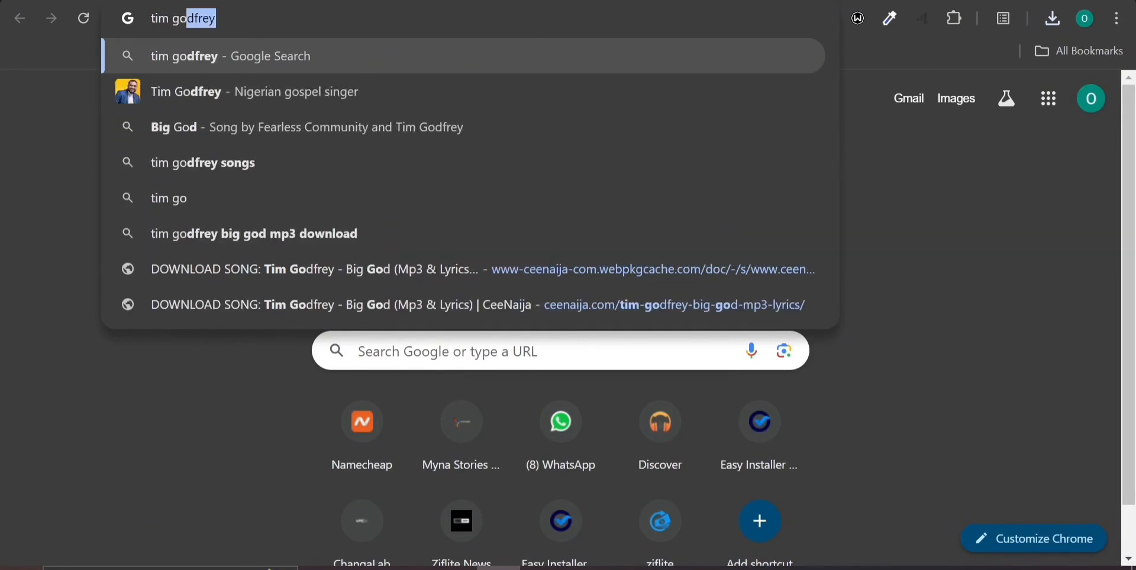
{"action": "key", "text": "Return"}
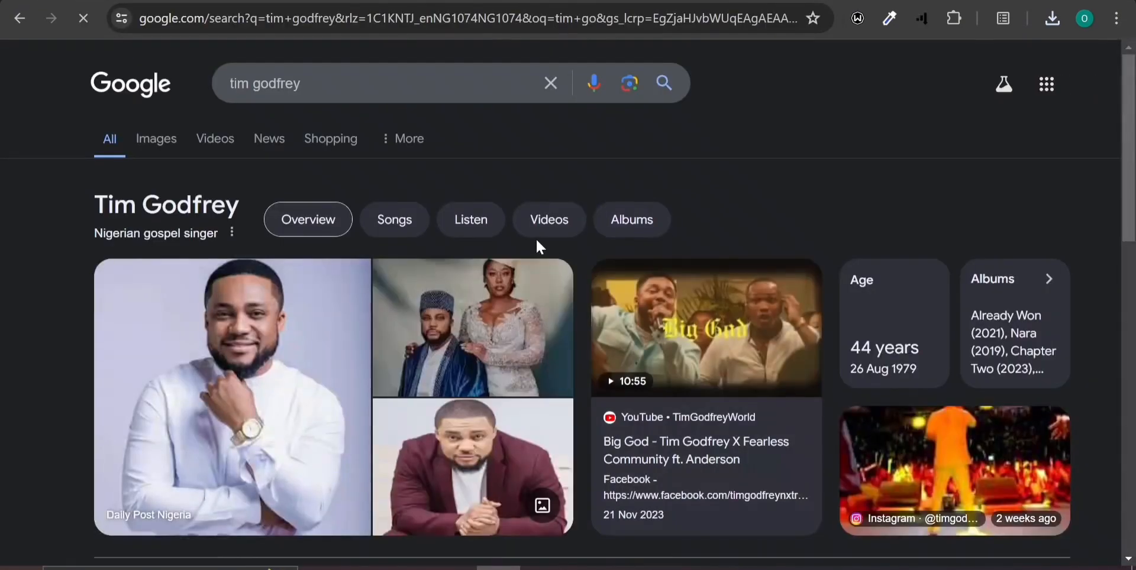
{"action": "mouse_move", "coordinate": [233, 203]}
{"action": "left_mouse_down"}
{"action": "mouse_move", "coordinate": [92, 209]}
{"action": "mouse_move", "coordinate": [238, 206]}
{"action": "left_mouse_up"}
{"action": "key", "text": "ctrl+c"}
{"action": "left_click", "coordinate": [92, 209]}
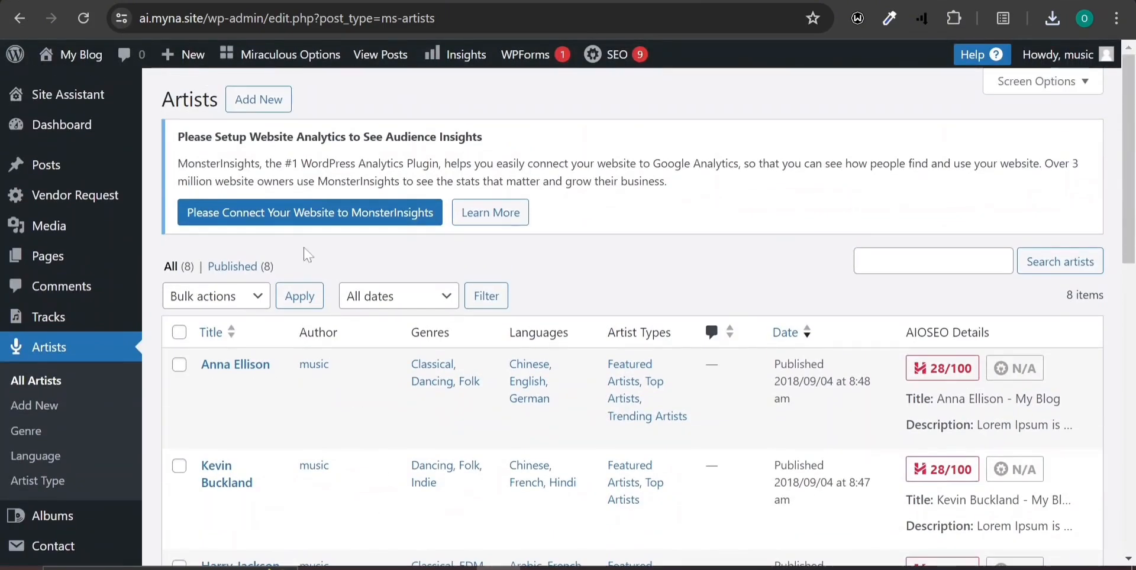
Add a new artist, dismiss the design library dialog and paste "Tim Godfrey" as the title
{"action": "left_click", "coordinate": [249, 102]}
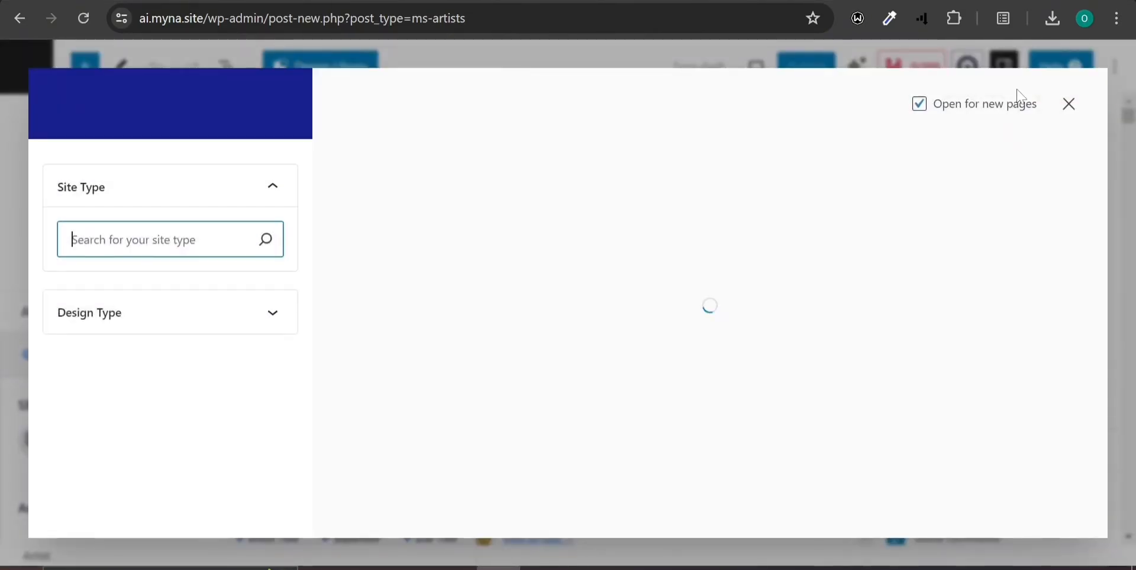
{"action": "left_click", "coordinate": [1070, 106]}
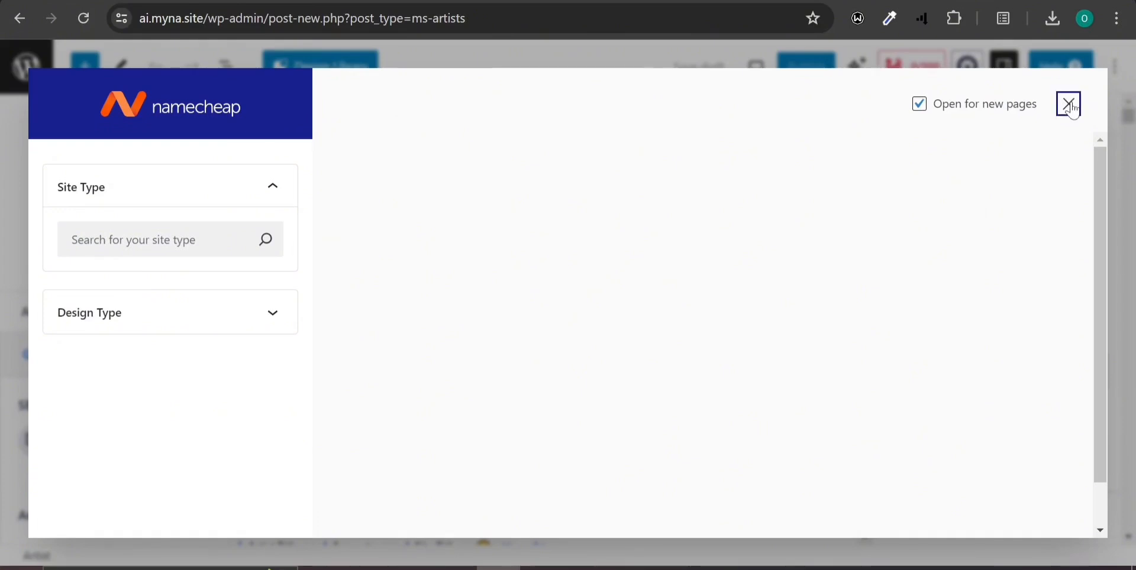
{"action": "key", "text": "ctrl+v"}
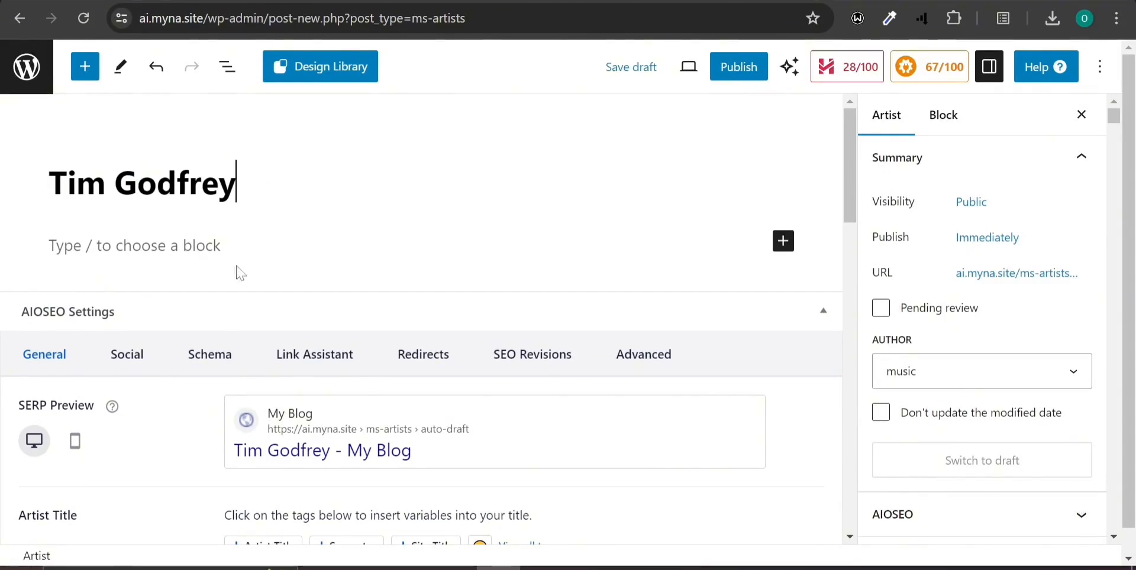
Collapse the AIOSEO Settings section below the empty content block to reach the Artist Options
{"action": "left_click", "coordinate": [527, 261]}
{"action": "scroll", "coordinate": [385, 429], "scroll_direction": "down", "scroll_amount": 3}
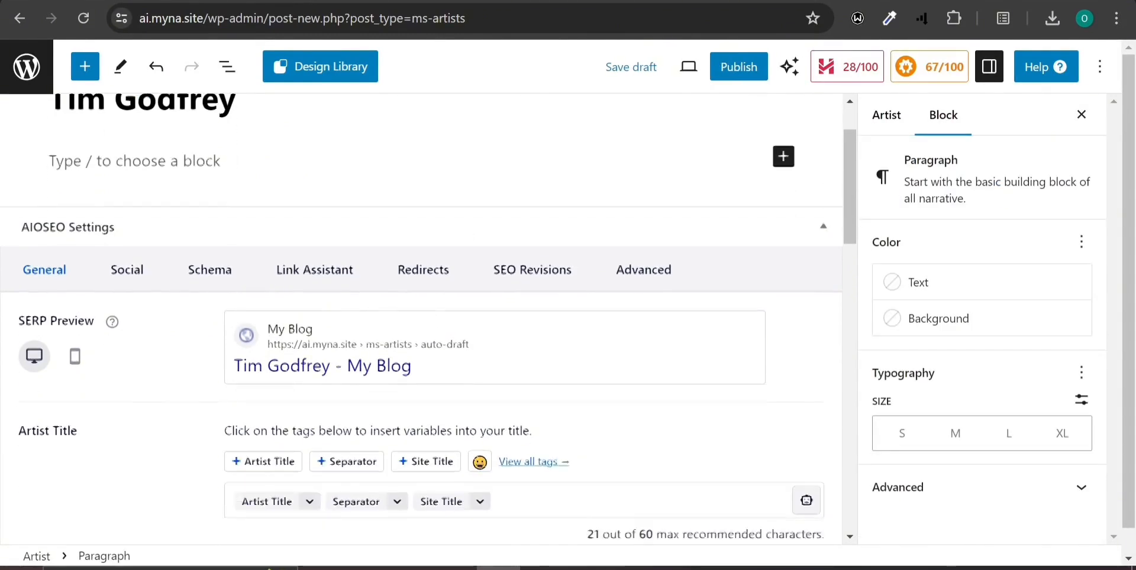
{"action": "scroll", "coordinate": [357, 436], "scroll_direction": "up", "scroll_amount": 2}
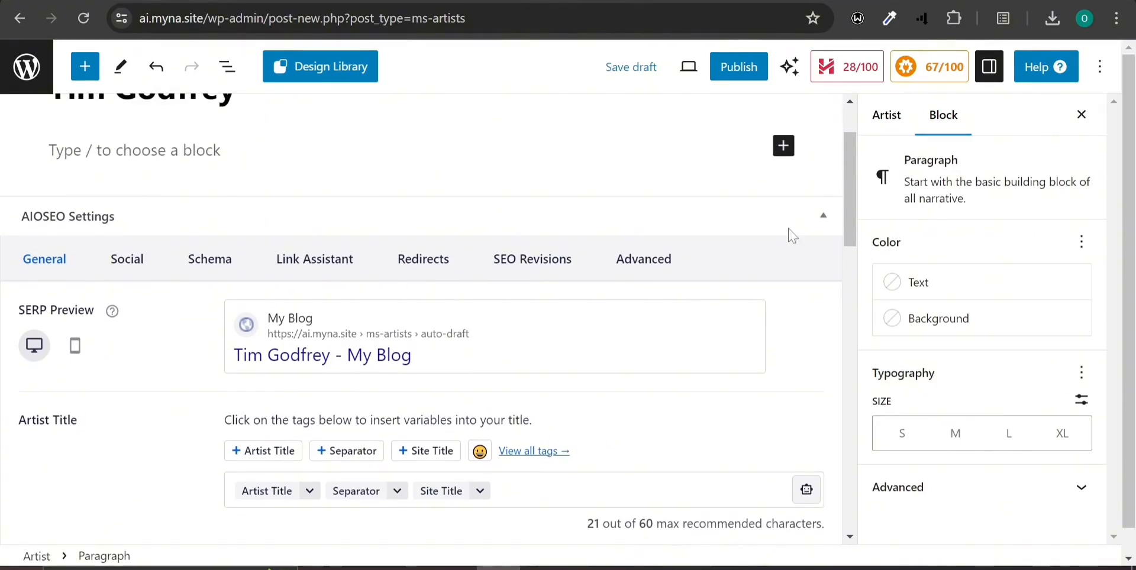
{"action": "left_click", "coordinate": [820, 217]}
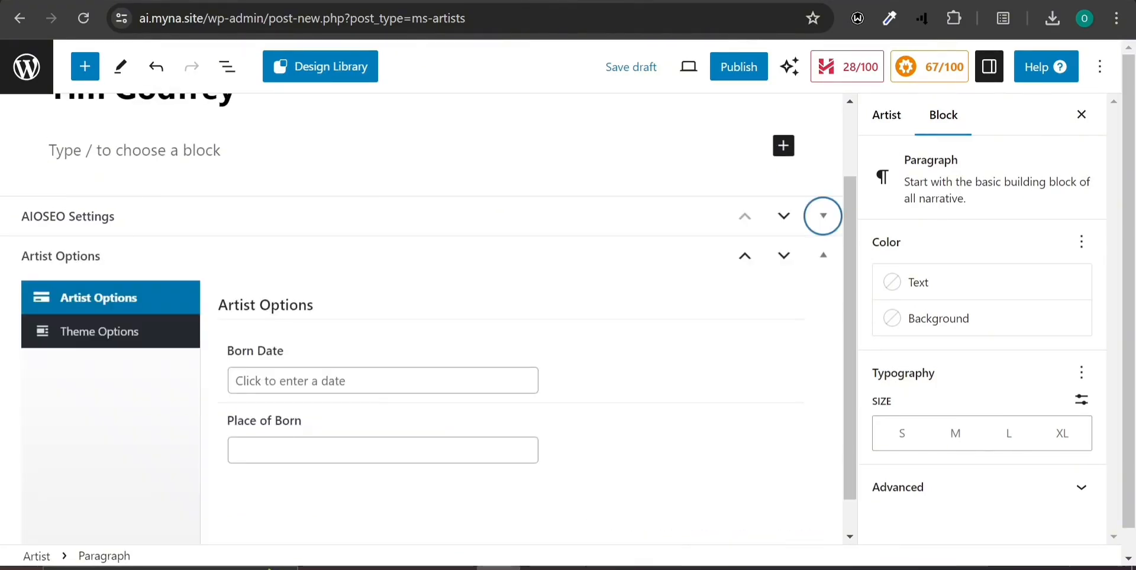
Switch to the Google results for the singer and search for "tim godfrey about"
{"action": "left_click", "coordinate": [366, 382]}
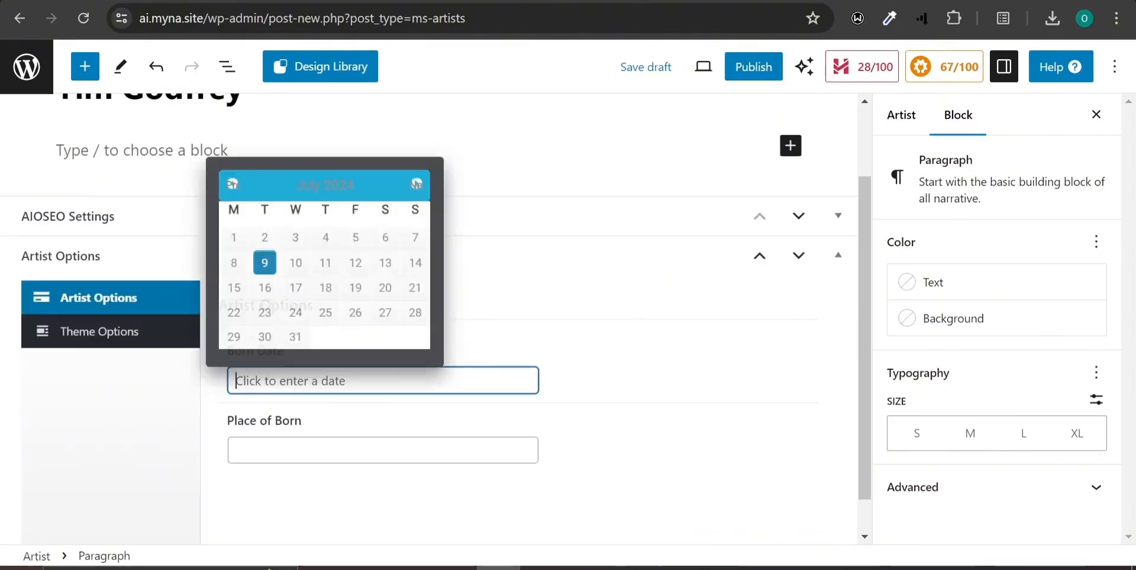
{"action": "left_click", "coordinate": [570, 2]}
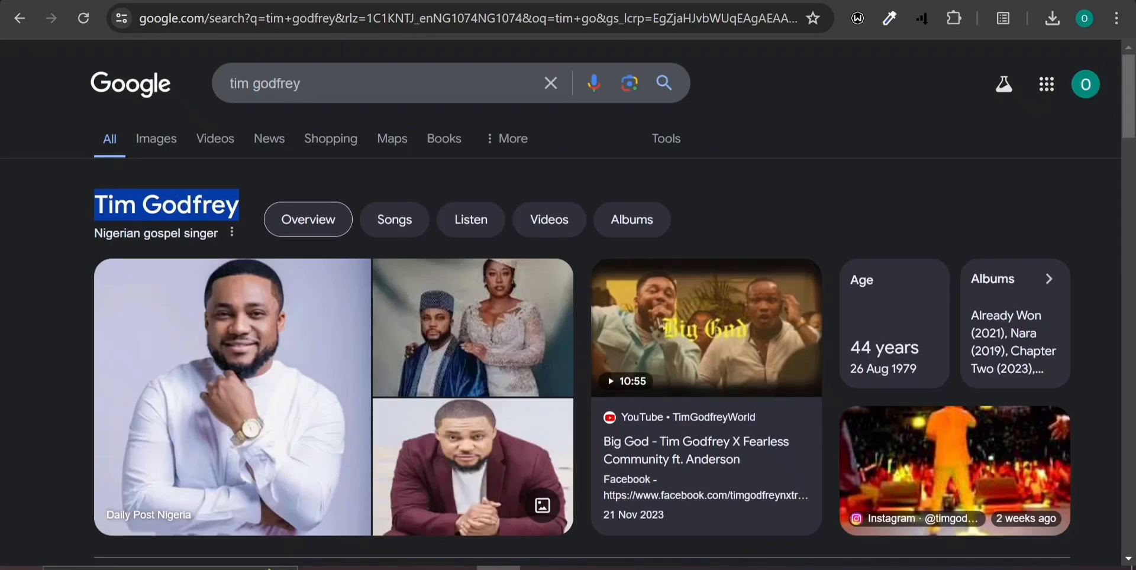
{"action": "scroll", "coordinate": [350, 357], "scroll_direction": "down", "scroll_amount": 7}
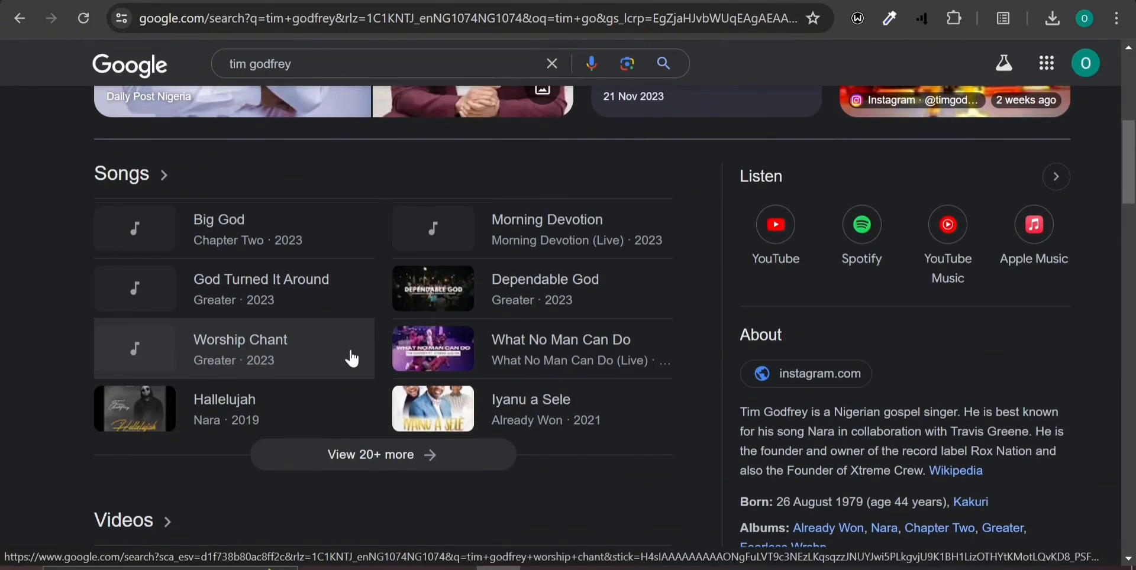
{"action": "scroll", "coordinate": [352, 359], "scroll_direction": "up", "scroll_amount": 7}
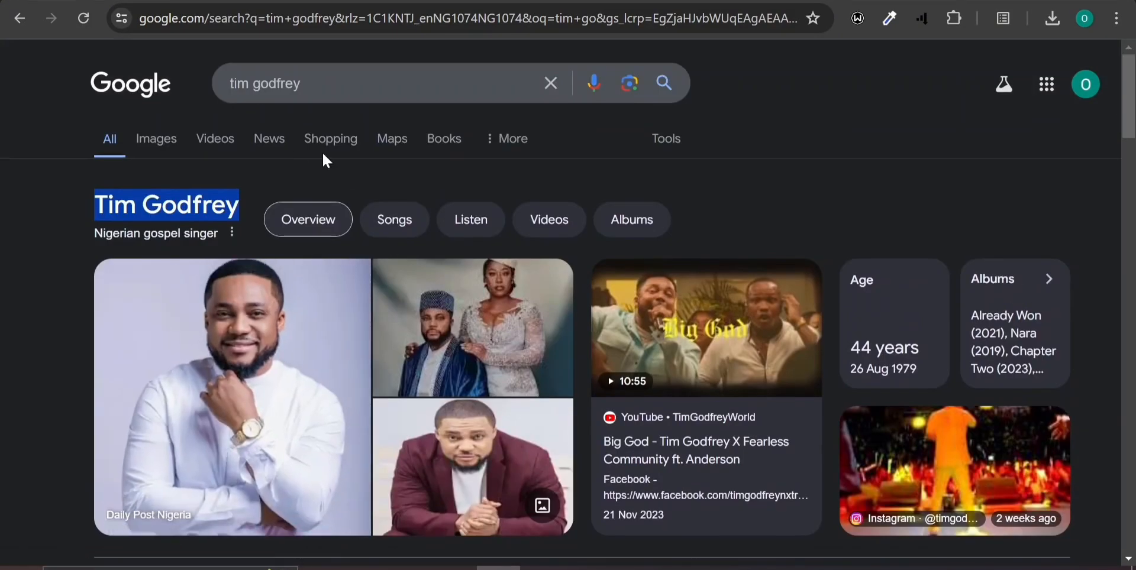
{"action": "left_click", "coordinate": [344, 97]}
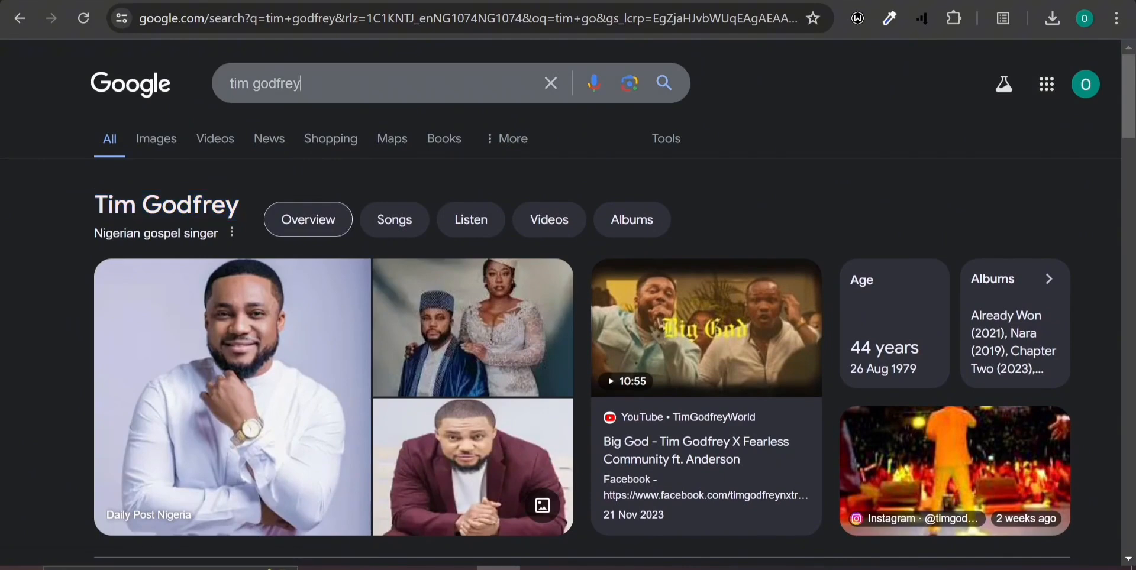
{"action": "type", "text": "about"}
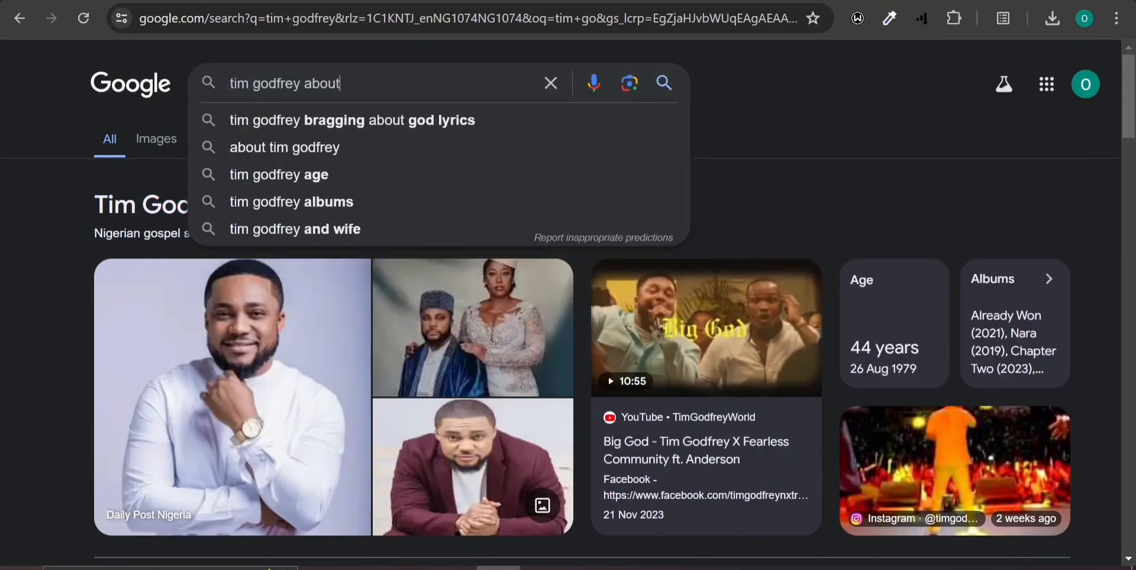
{"action": "key", "text": "Return"}
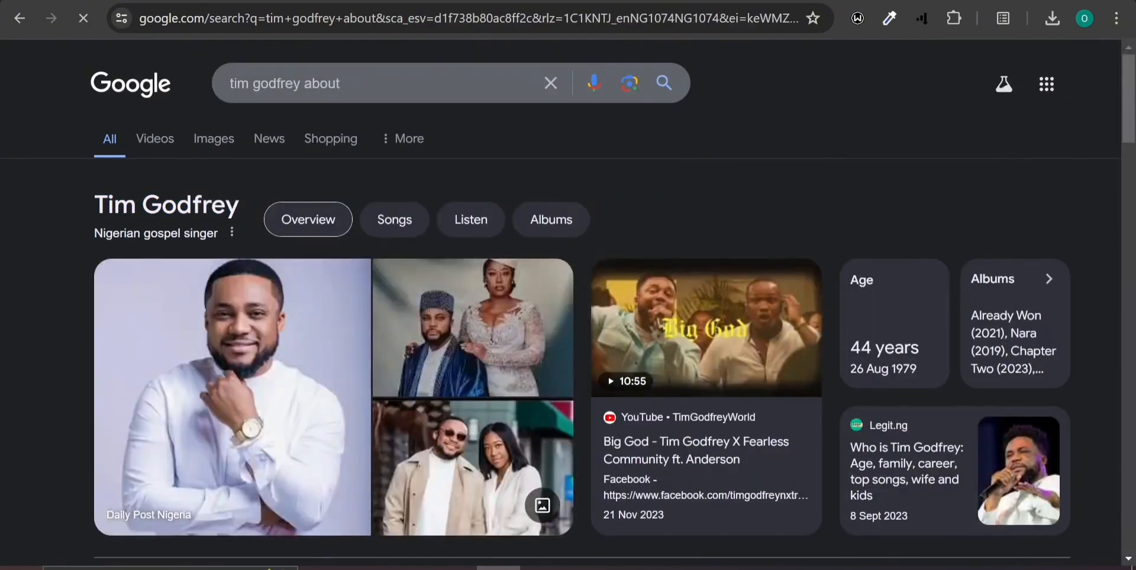
Copy the singer's date of birth from the About section of the search results and paste it into the artist's Born Date
{"action": "scroll", "coordinate": [307, 157], "scroll_direction": "down", "scroll_amount": 7}
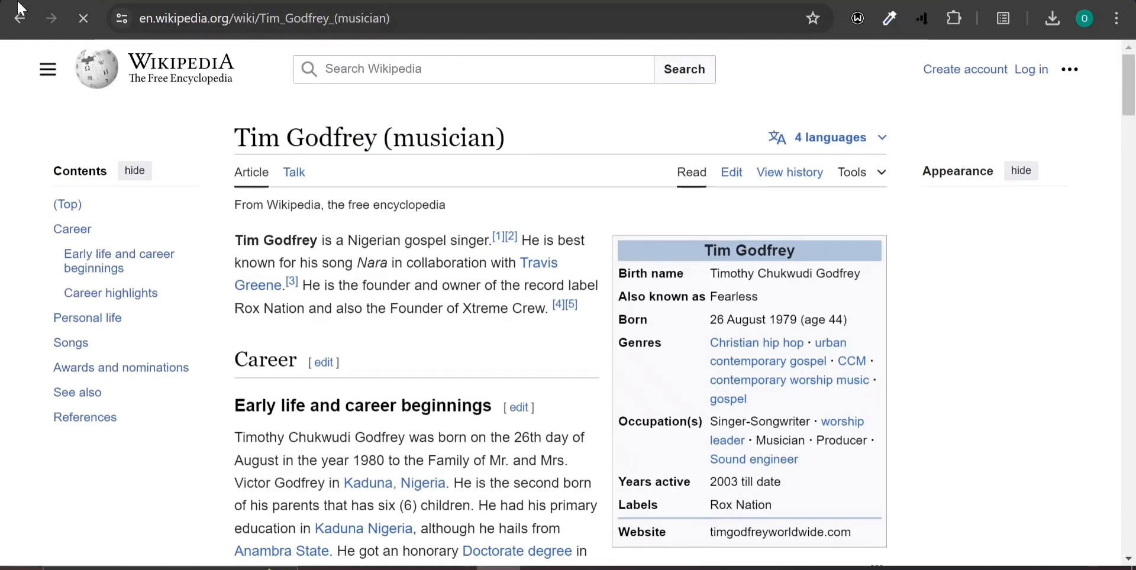
{"action": "left_click", "coordinate": [20, 9]}
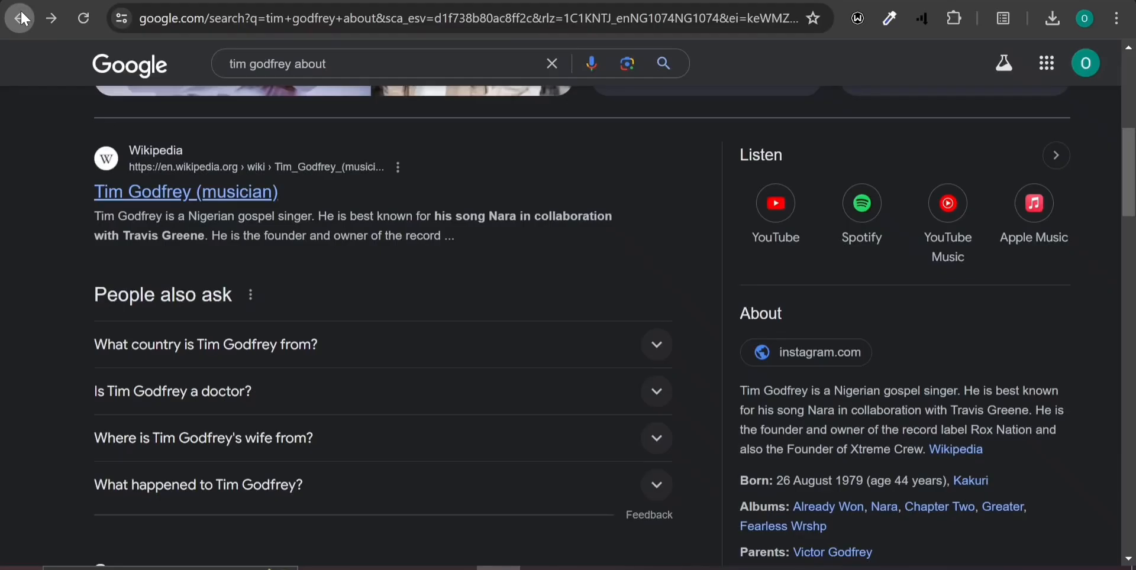
{"action": "left_click_drag", "start_coordinate": [776, 481], "coordinate": [846, 476]}
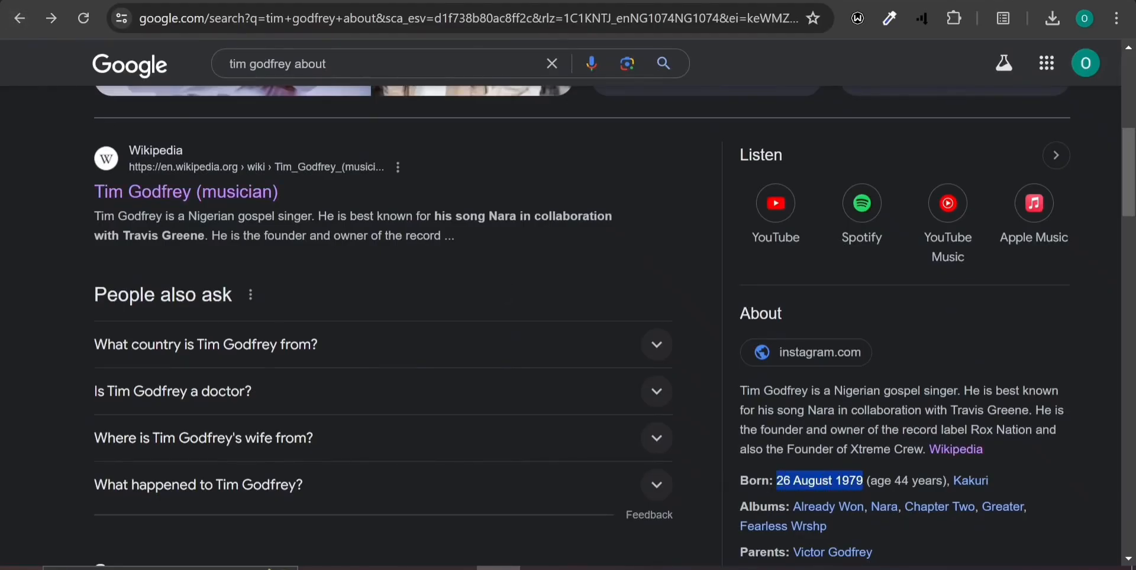
{"action": "key", "text": "alt+Tab"}
{"action": "type", "text": "26 August 1979"}
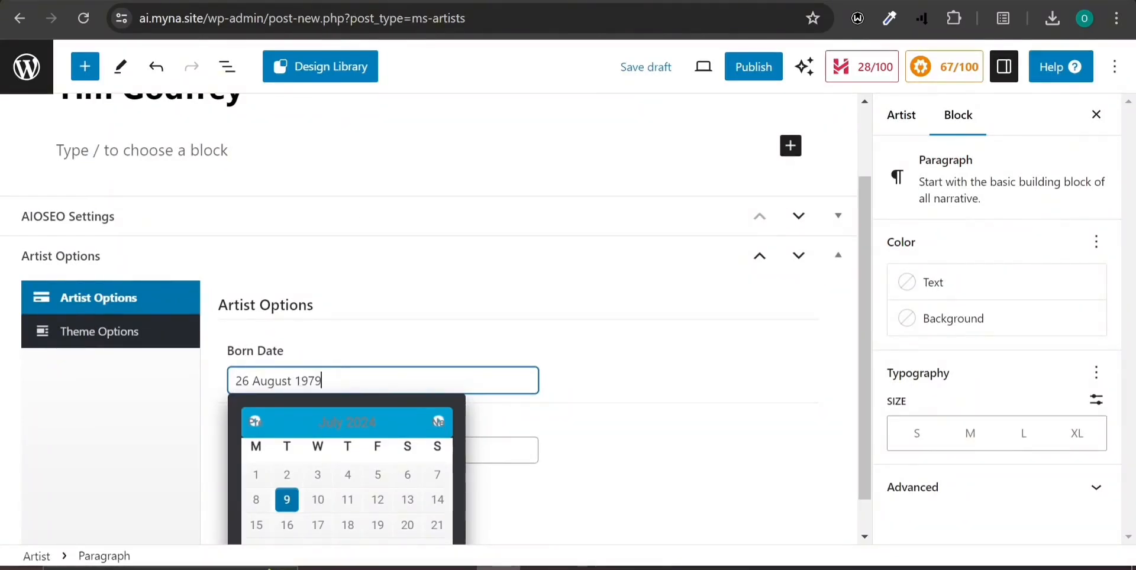
Dismiss the date picker and set the artist's Place of Born to "Lagos Nigeria"
{"action": "scroll", "coordinate": [436, 329], "scroll_direction": "down", "scroll_amount": 1}
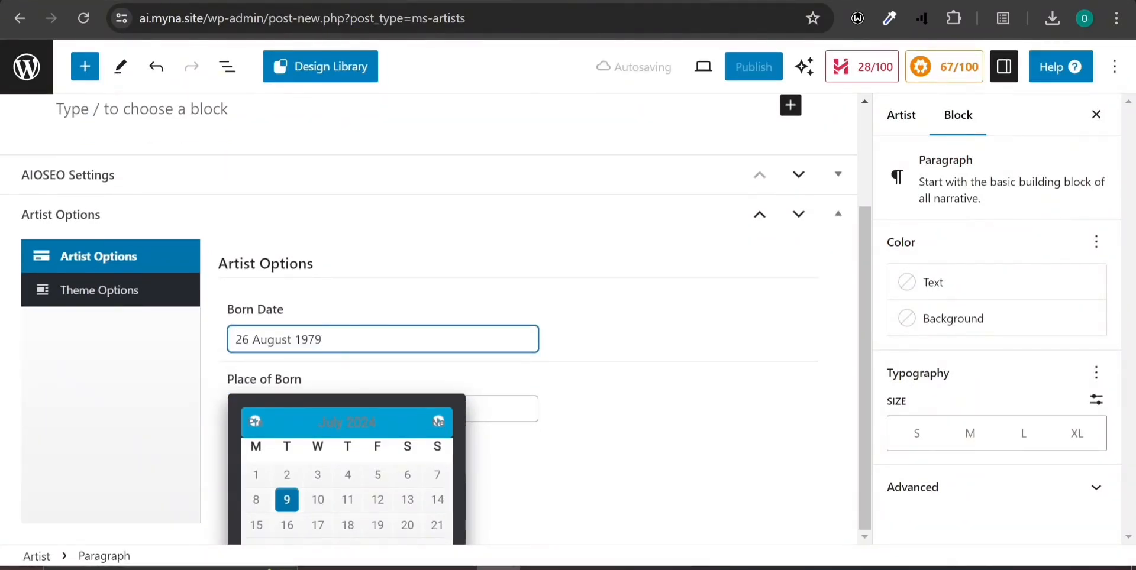
{"action": "left_click", "coordinate": [403, 313]}
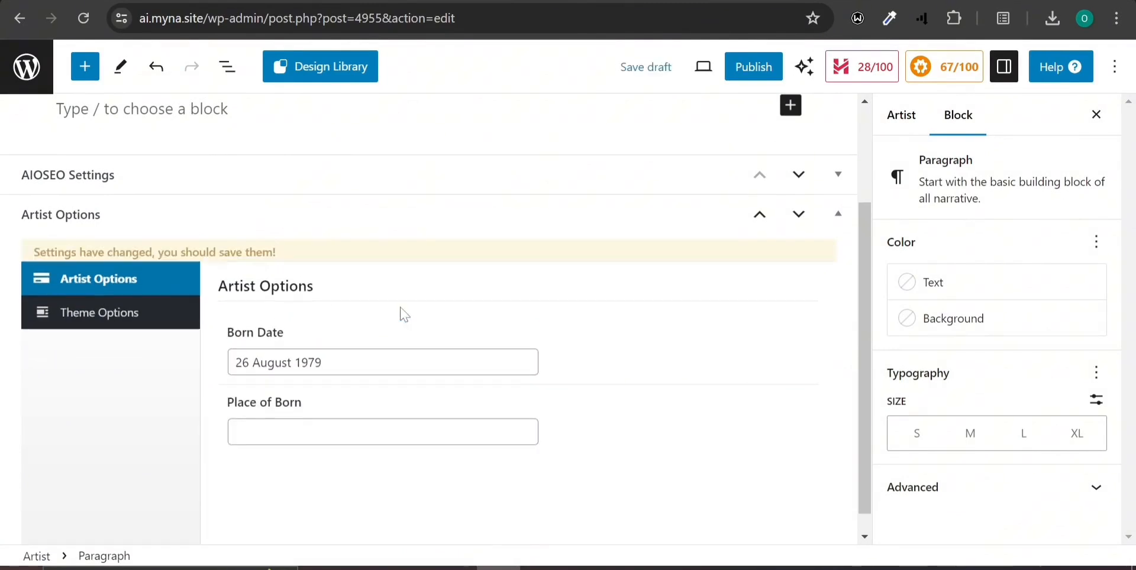
{"action": "left_click", "coordinate": [367, 371]}
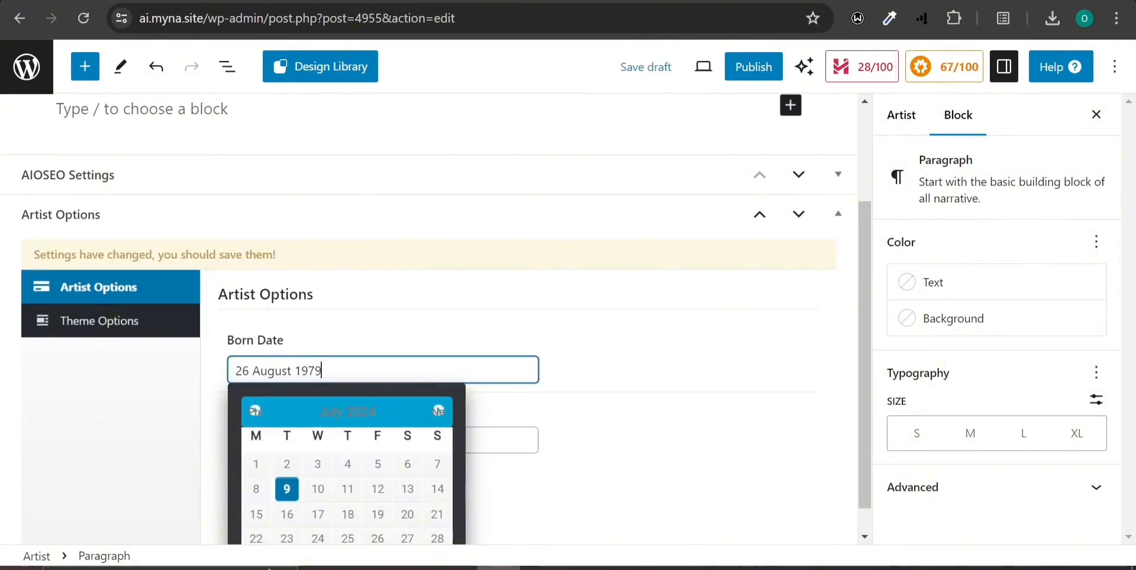
{"action": "key", "text": "alt+Tab"}
{"action": "scroll", "coordinate": [448, 272], "scroll_direction": "down", "scroll_amount": 1}
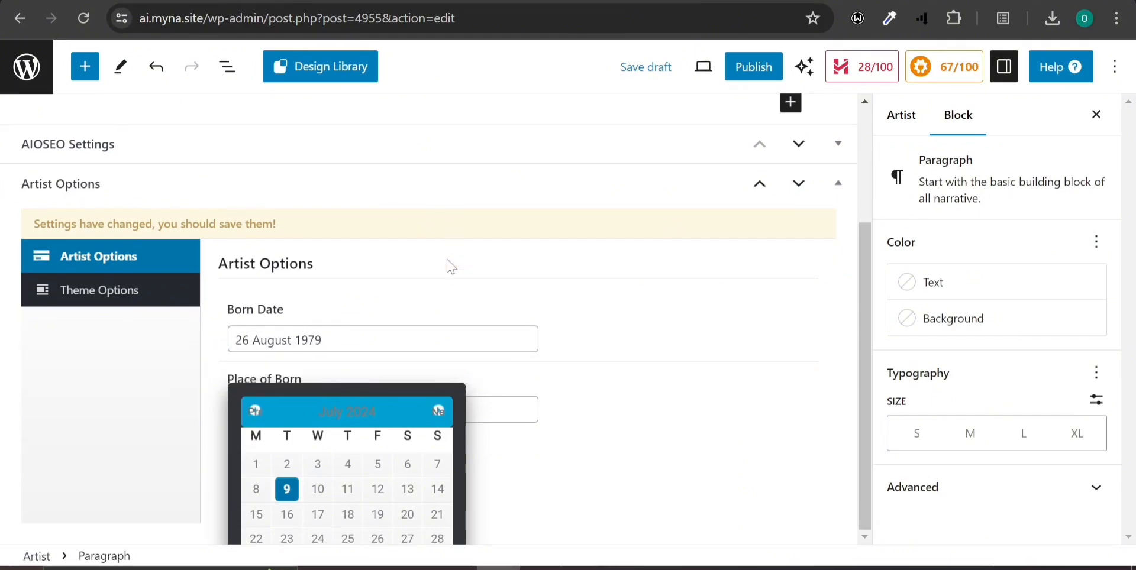
{"action": "left_click", "coordinate": [461, 341]}
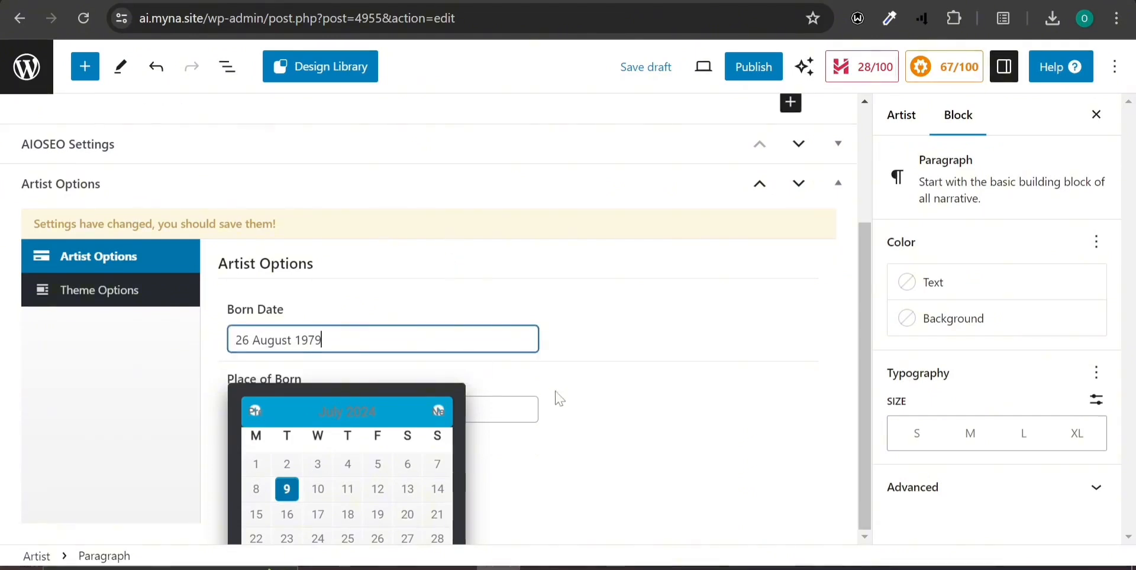
{"action": "left_click", "coordinate": [559, 394]}
{"action": "left_click", "coordinate": [521, 410]}
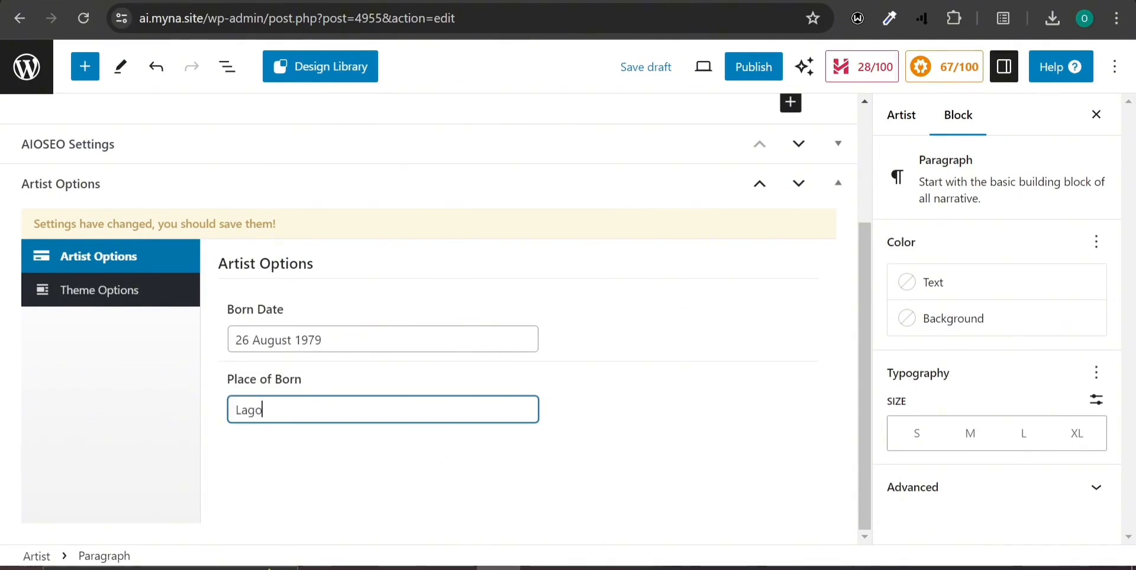
{"action": "type", "text": "Lagos Nigeria"}
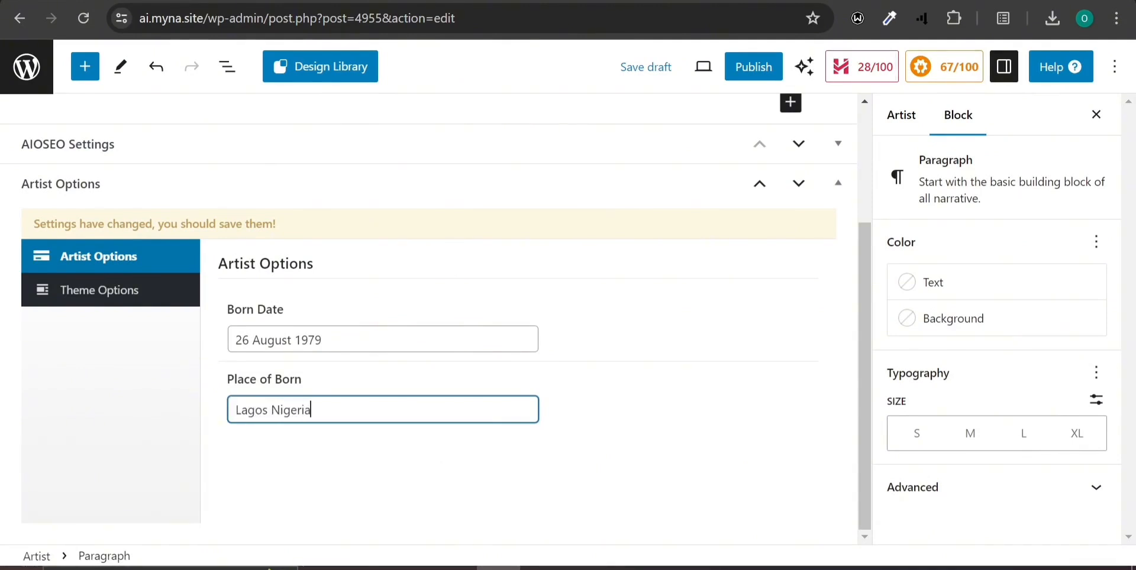
Start setting the artist's featured image from the Artist settings and browse to the Downloads folder in the file chooser
{"action": "scroll", "coordinate": [528, 498], "scroll_direction": "up", "scroll_amount": 2}
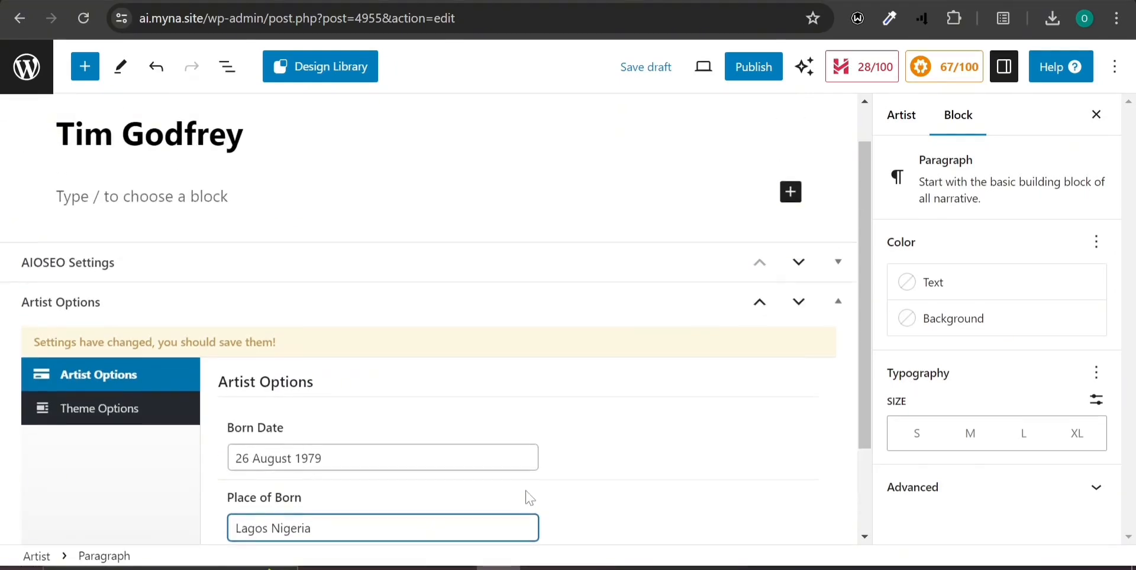
{"action": "left_click", "coordinate": [900, 114]}
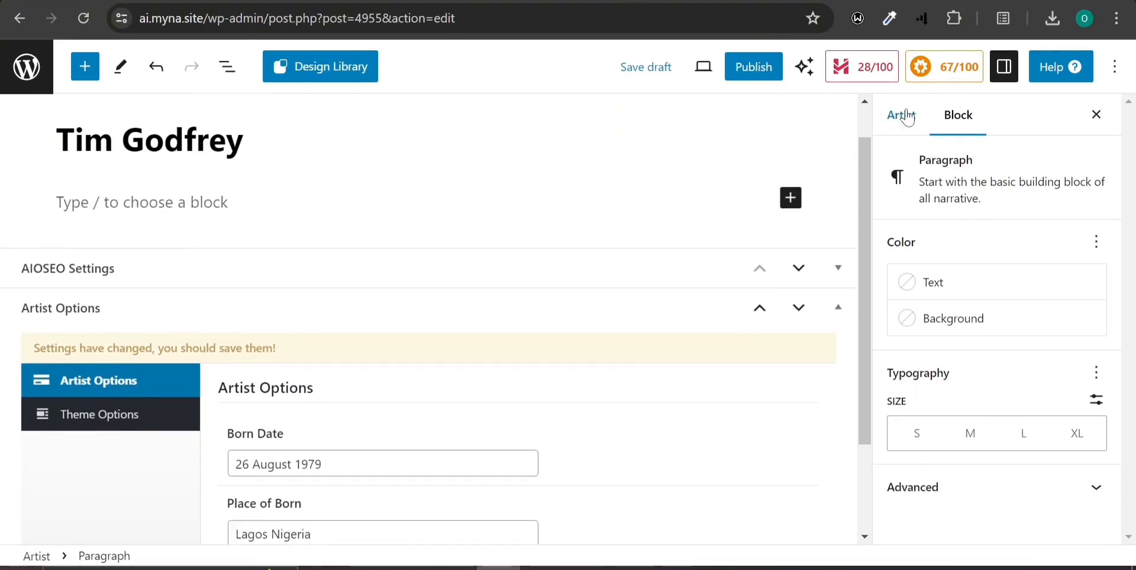
{"action": "scroll", "coordinate": [939, 322], "scroll_direction": "down", "scroll_amount": 8}
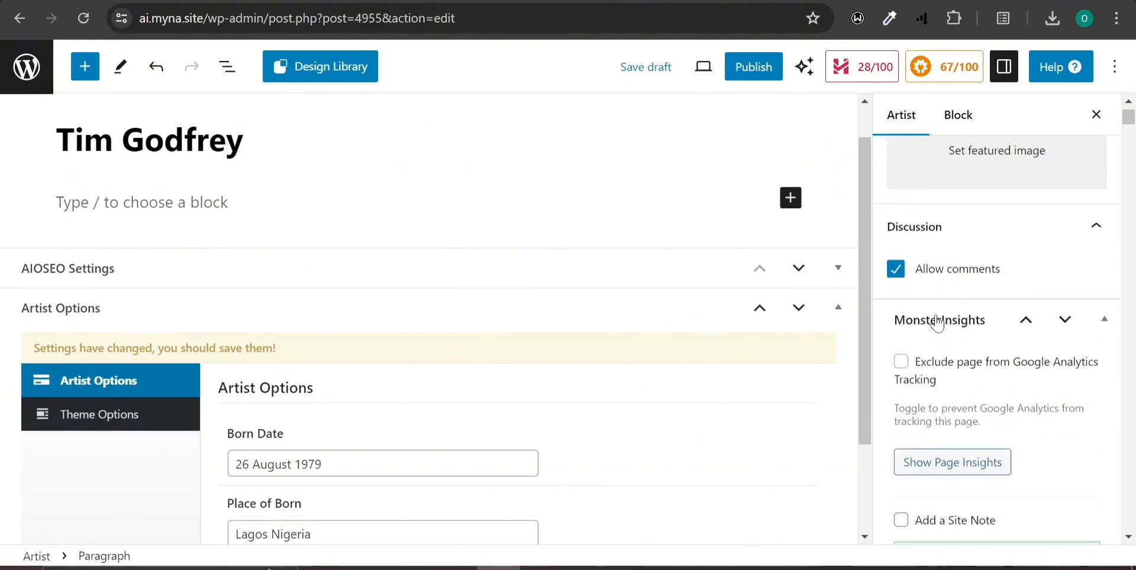
{"action": "scroll", "coordinate": [953, 284], "scroll_direction": "up", "scroll_amount": 1}
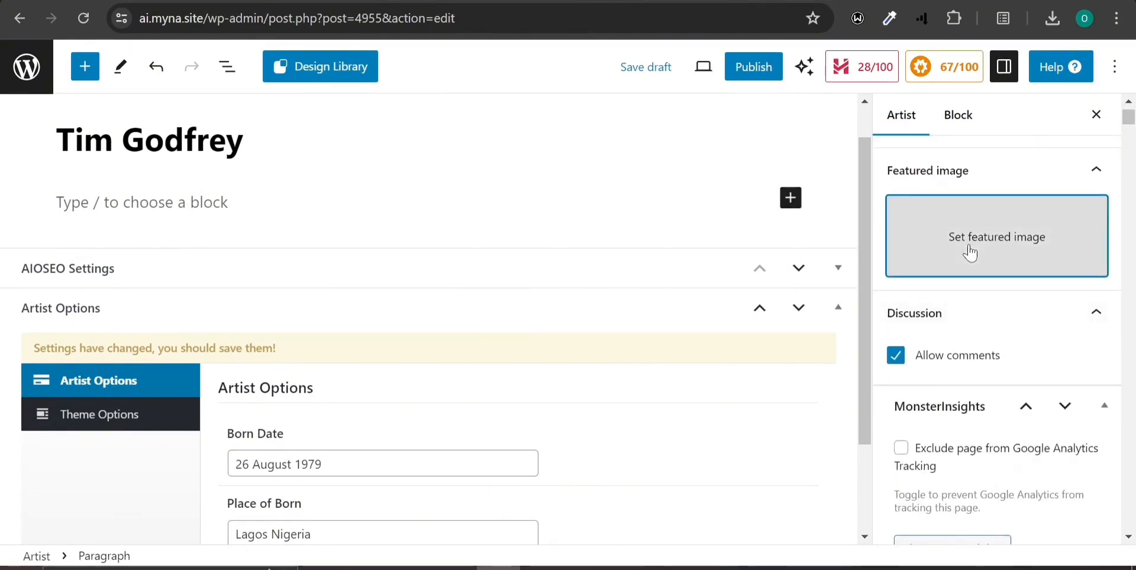
{"action": "left_click", "coordinate": [967, 251]}
{"action": "left_click", "coordinate": [545, 340]}
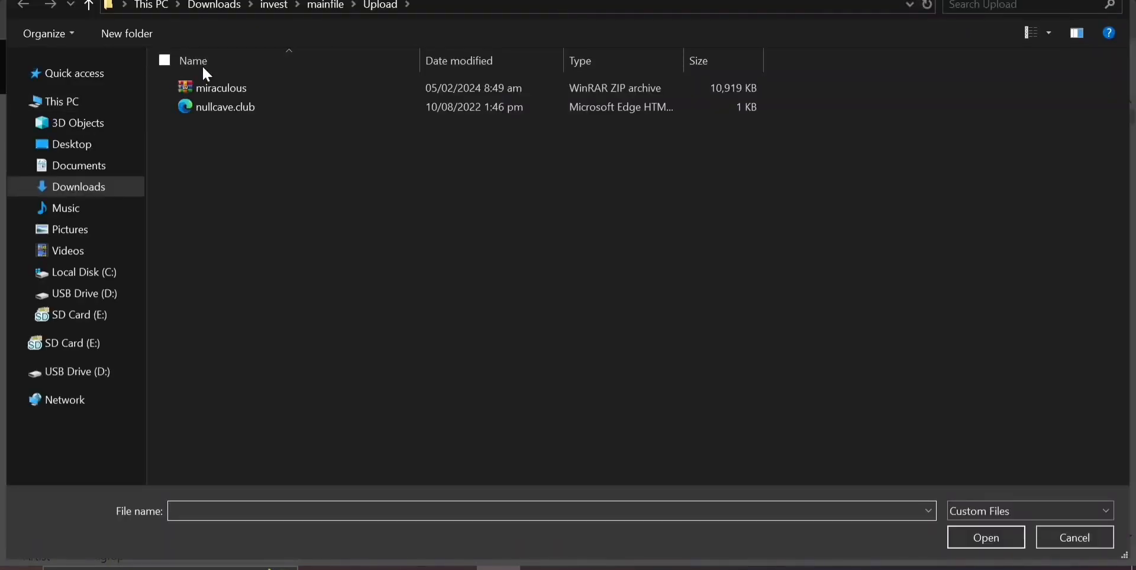
{"action": "left_click", "coordinate": [219, 6]}
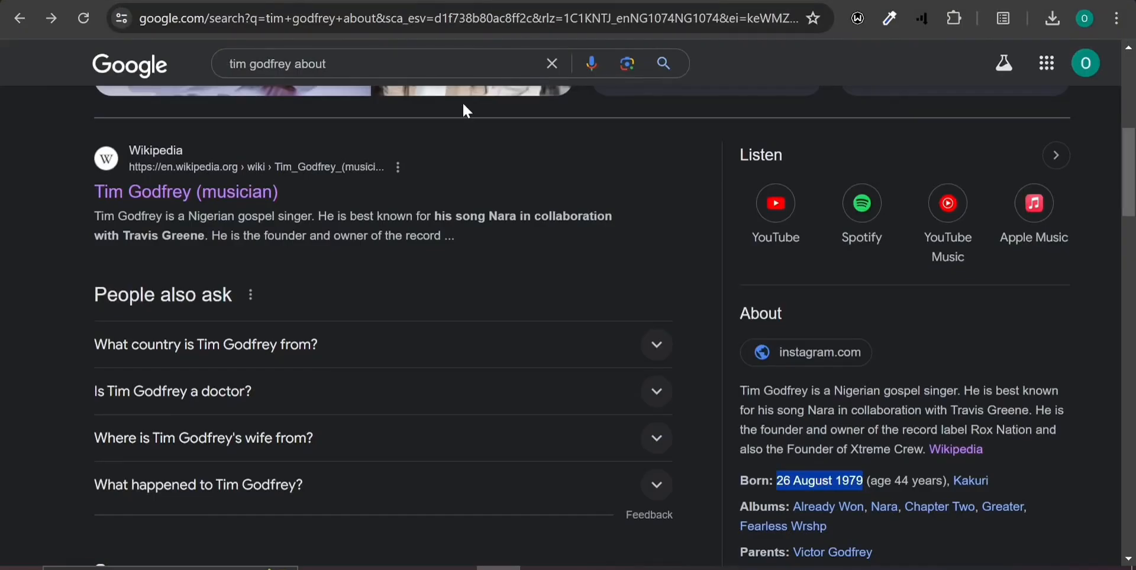
Save the large Tim Godfrey photo from the Google results to Downloads as the WEBP file "download"
{"action": "scroll", "coordinate": [291, 204], "scroll_direction": "up", "scroll_amount": 8}
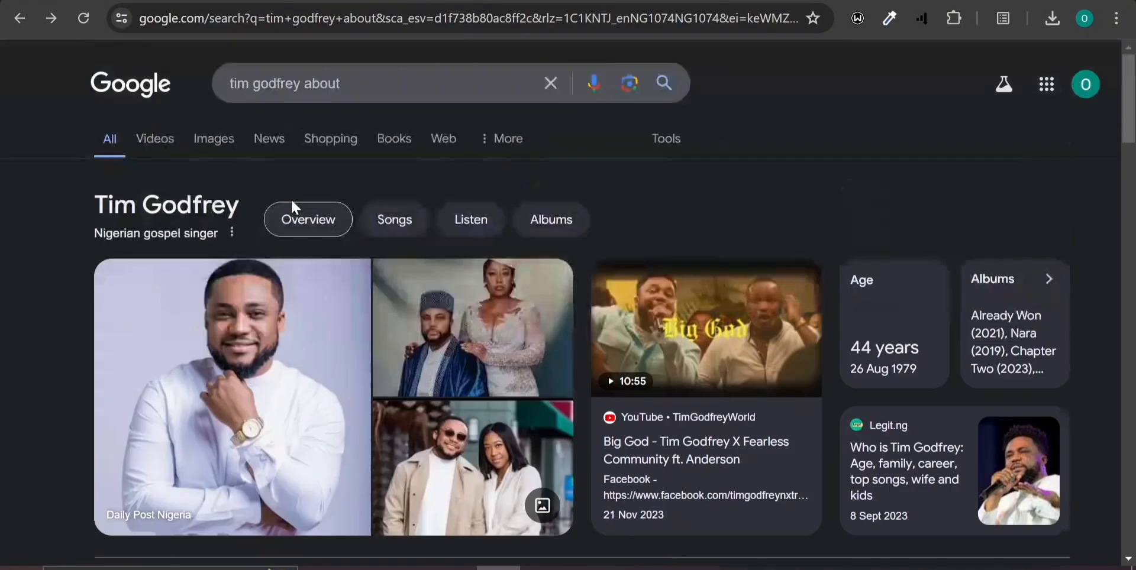
{"action": "right_click", "coordinate": [226, 341]}
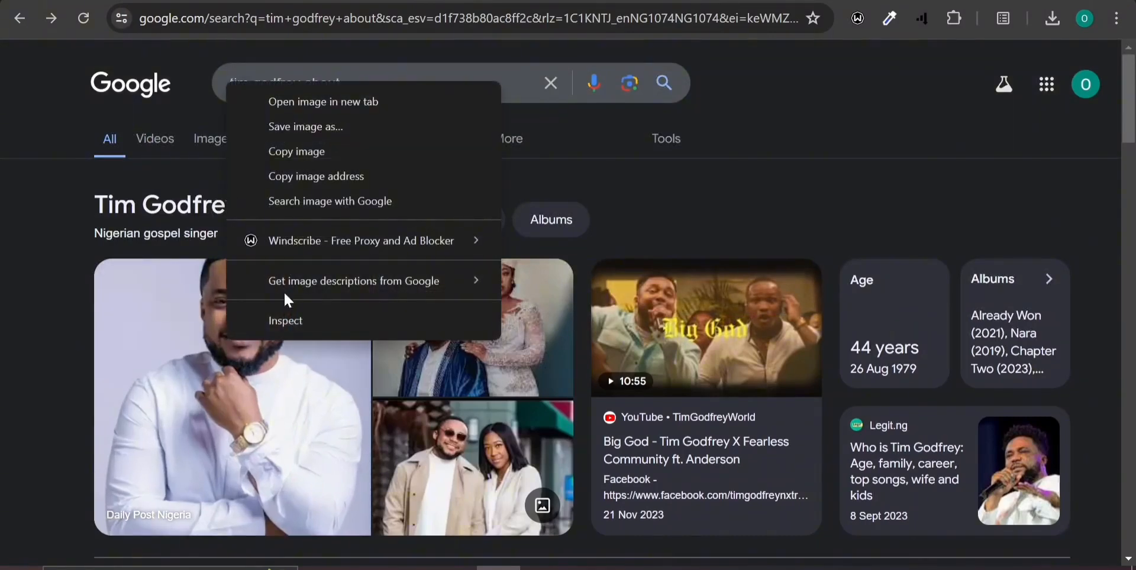
{"action": "left_click", "coordinate": [283, 117]}
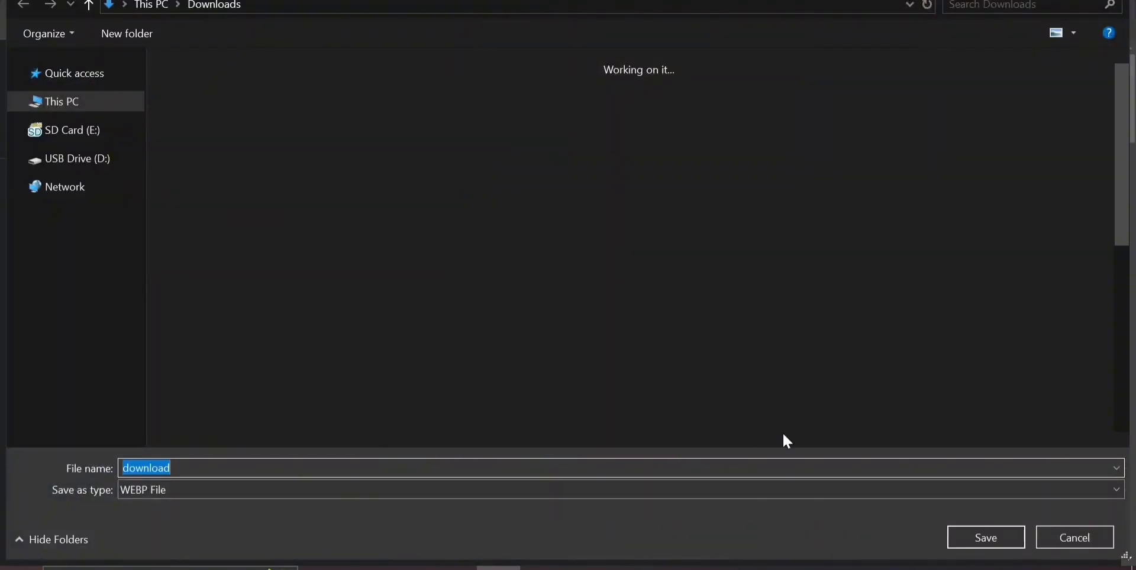
{"action": "left_click", "coordinate": [968, 528]}
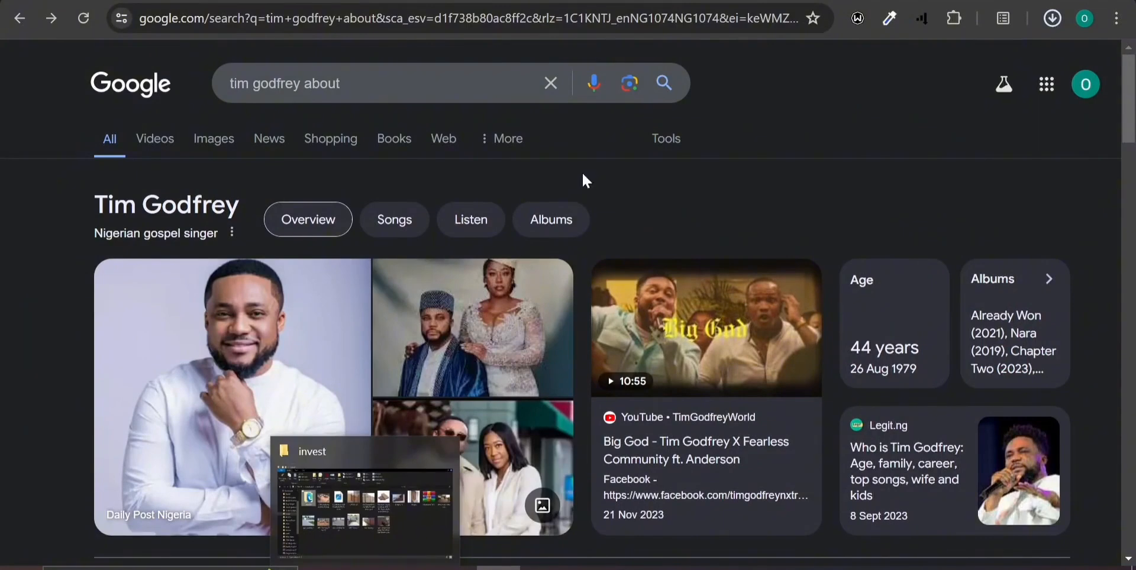
Return to the artist page, upload the "download" photo from Downloads and set it as the featured image
{"action": "key", "text": "ctrl+Tab"}
{"action": "left_click", "coordinate": [594, 339]}
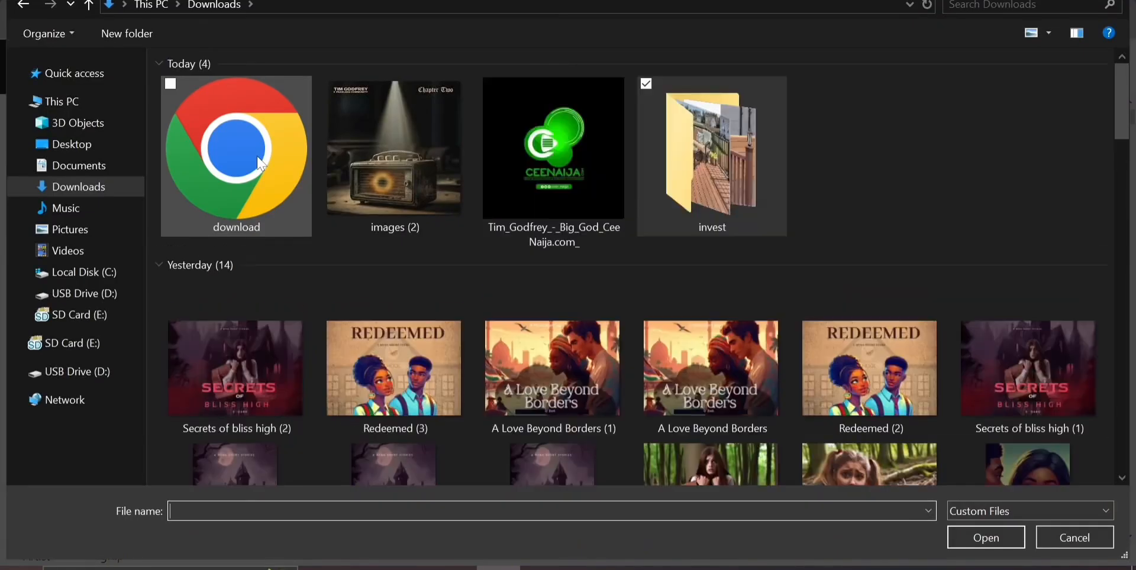
{"action": "double_click", "coordinate": [256, 156]}
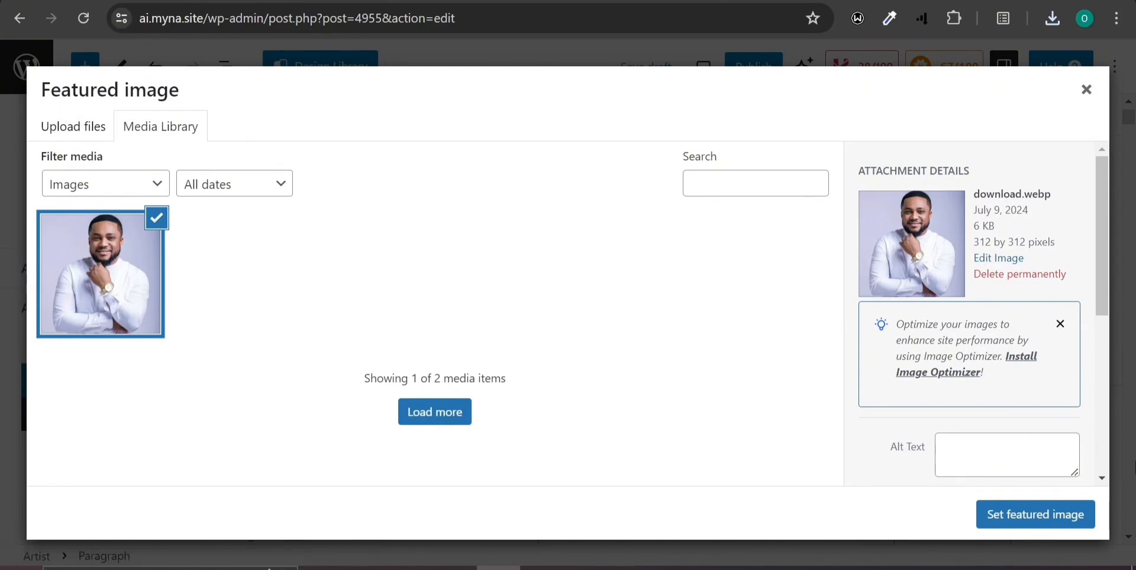
{"action": "left_click", "coordinate": [1025, 520]}
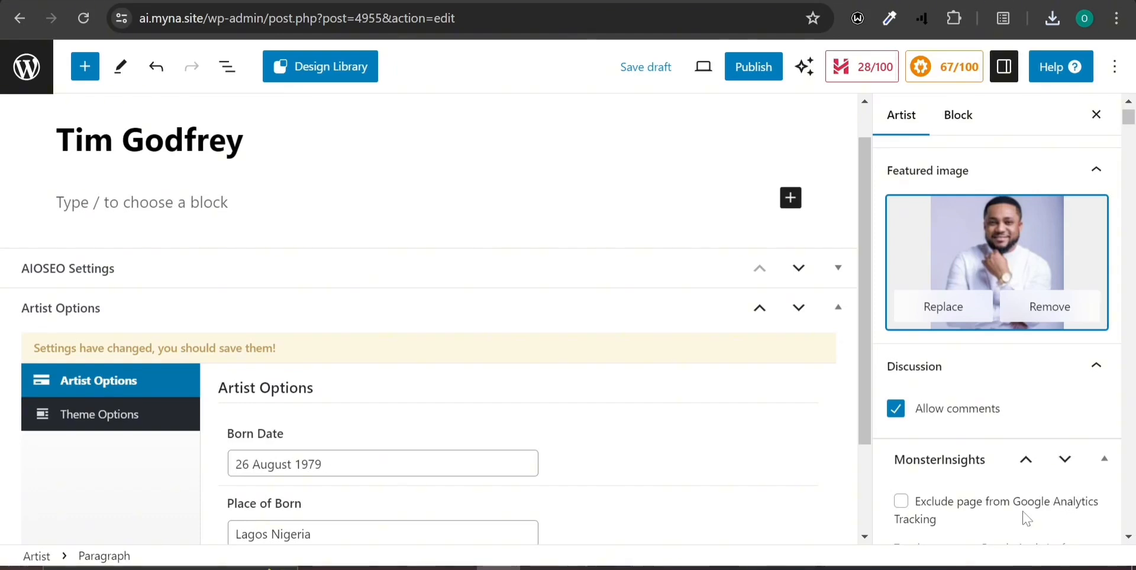
{"action": "scroll", "coordinate": [973, 438], "scroll_direction": "down", "scroll_amount": 5}
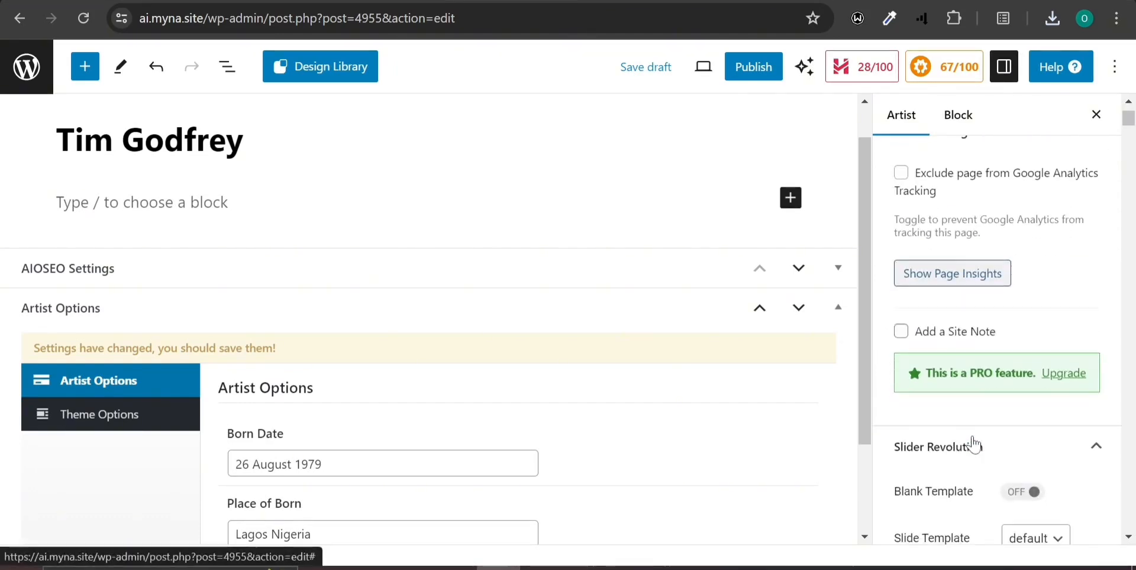
{"action": "scroll", "coordinate": [975, 443], "scroll_direction": "up", "scroll_amount": 6}
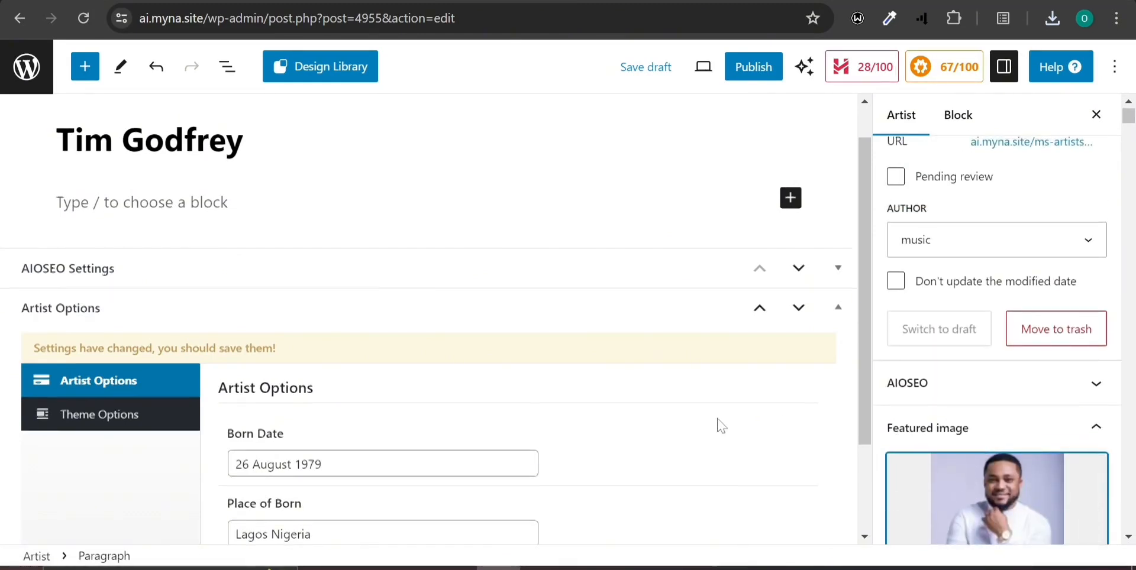
{"action": "scroll", "coordinate": [720, 426], "scroll_direction": "down", "scroll_amount": 2}
{"action": "scroll", "coordinate": [1034, 325], "scroll_direction": "up", "scroll_amount": 2}
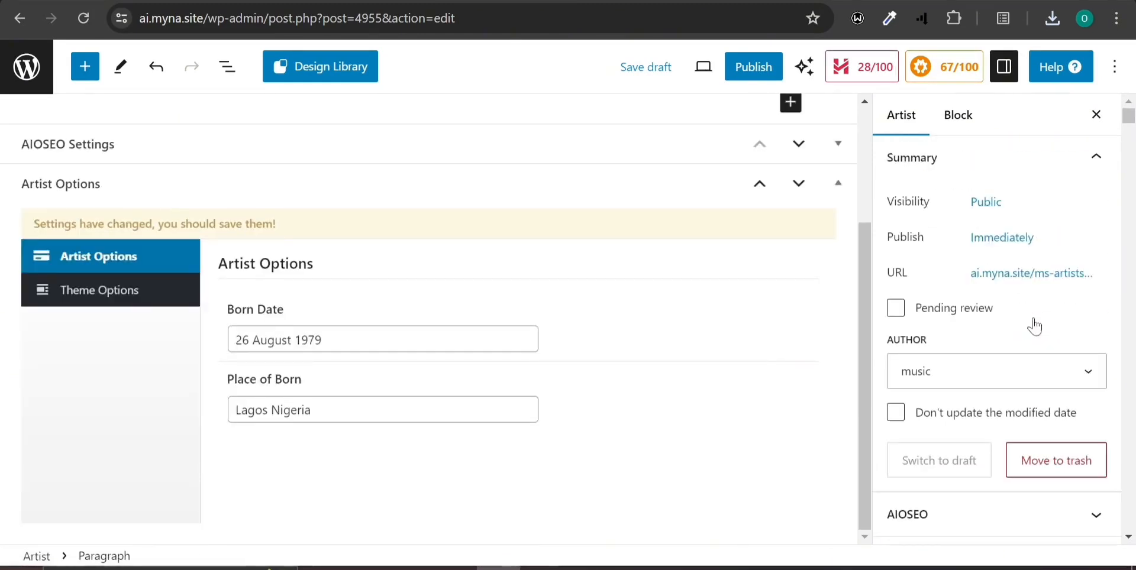
{"action": "left_click", "coordinate": [982, 369]}
{"action": "left_click", "coordinate": [985, 371]}
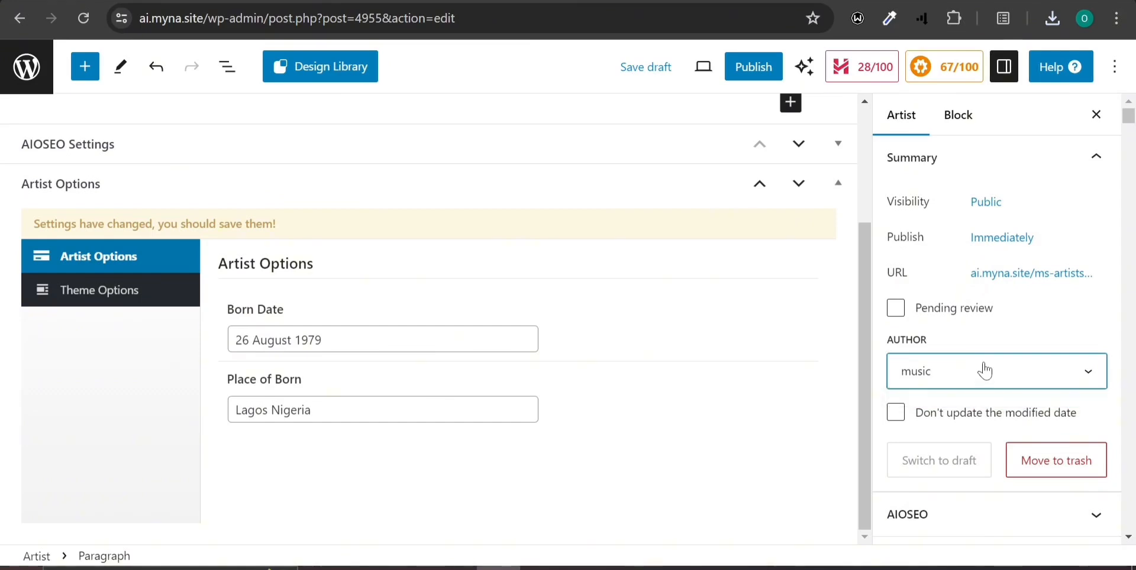
Publish the Tim Godfrey artist page and leave the editor for the list of all artists
{"action": "scroll", "coordinate": [985, 371], "scroll_direction": "down", "scroll_amount": 12}
{"action": "scroll", "coordinate": [986, 370], "scroll_direction": "down", "scroll_amount": 4}
{"action": "scroll", "coordinate": [984, 371], "scroll_direction": "up", "scroll_amount": 10}
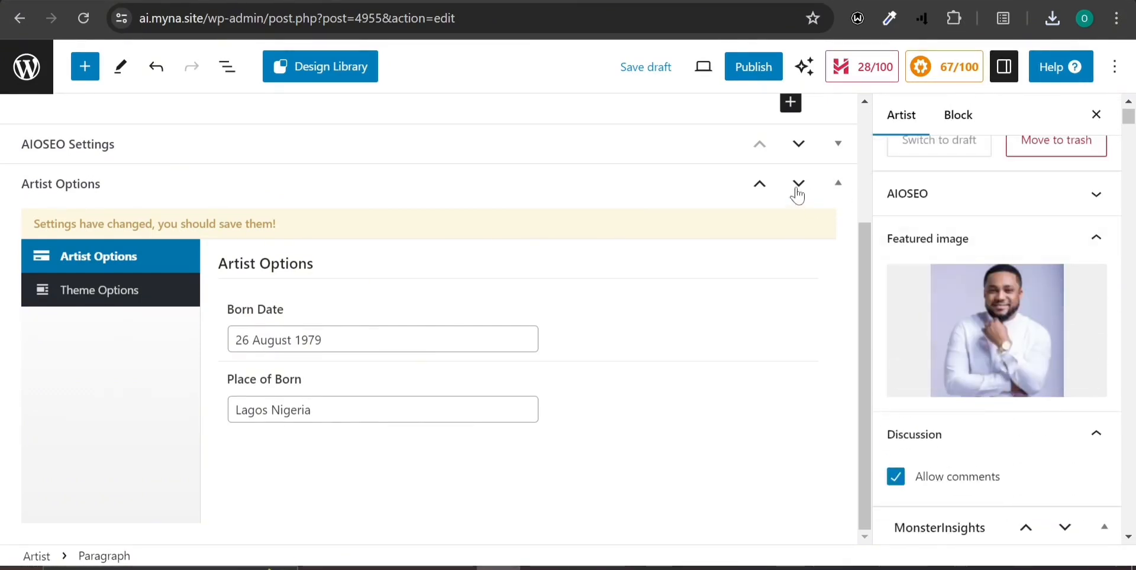
{"action": "left_click", "coordinate": [750, 67]}
{"action": "left_click", "coordinate": [961, 56]}
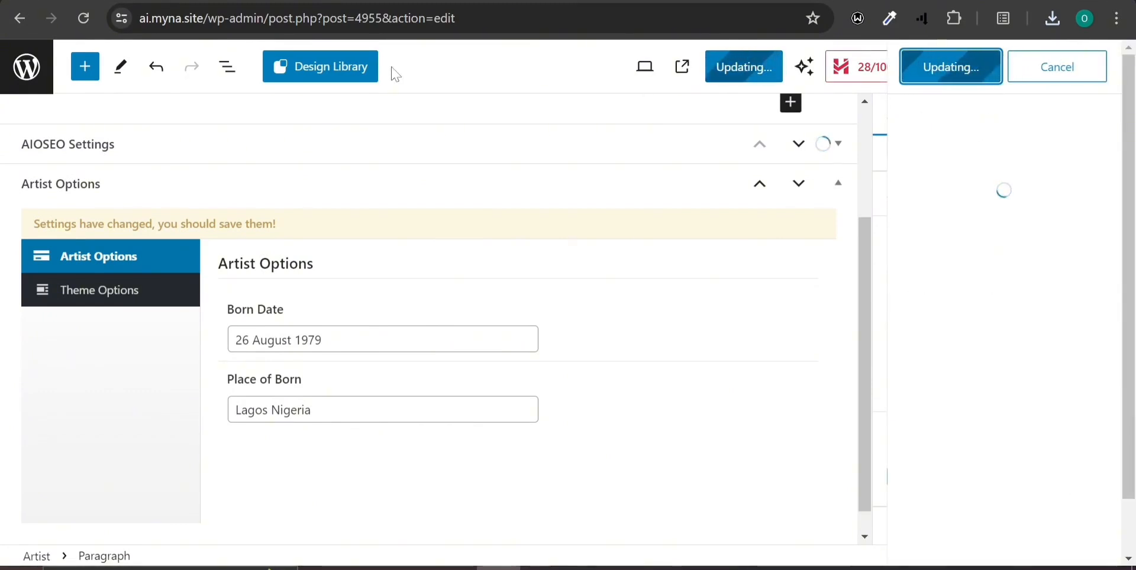
{"action": "left_click", "coordinate": [33, 82]}
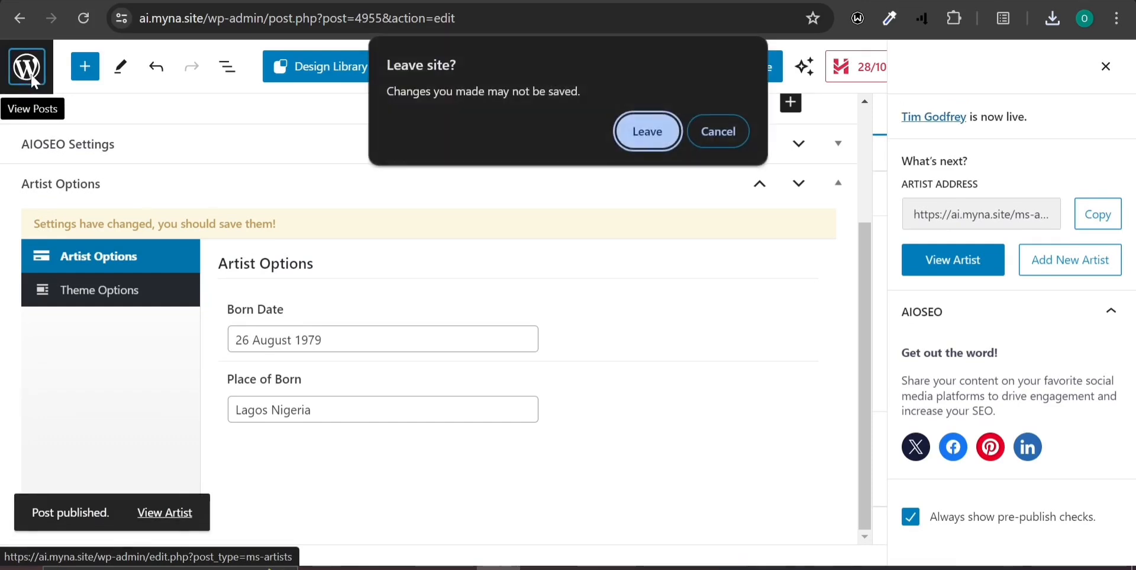
{"action": "left_click", "coordinate": [647, 133]}
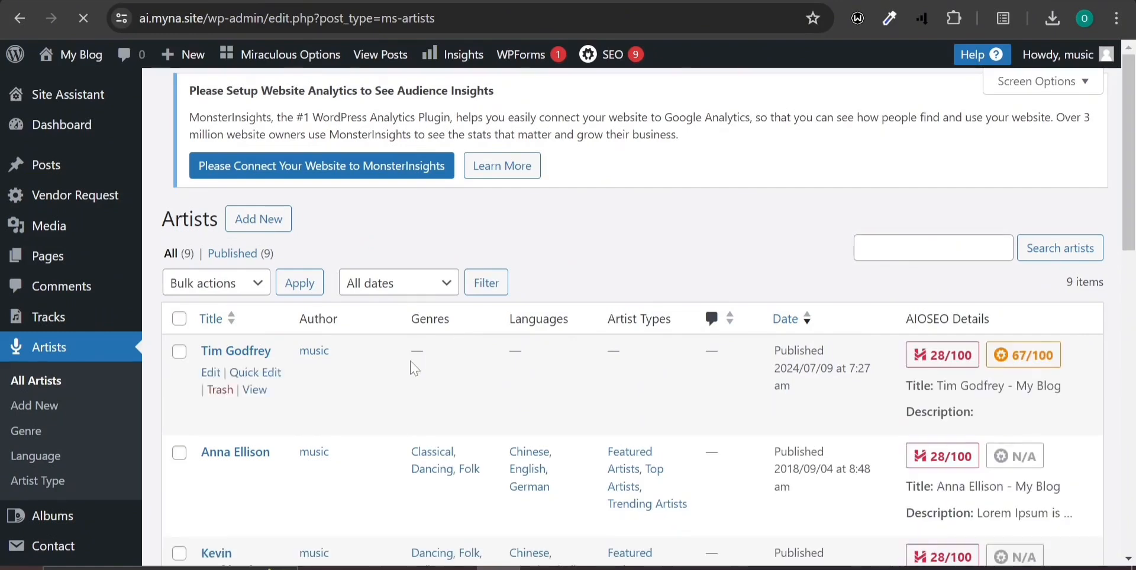
Open the artist genres and check the existing ones against the singer's genre in the Google results
{"action": "scroll", "coordinate": [523, 355], "scroll_direction": "down", "scroll_amount": 2}
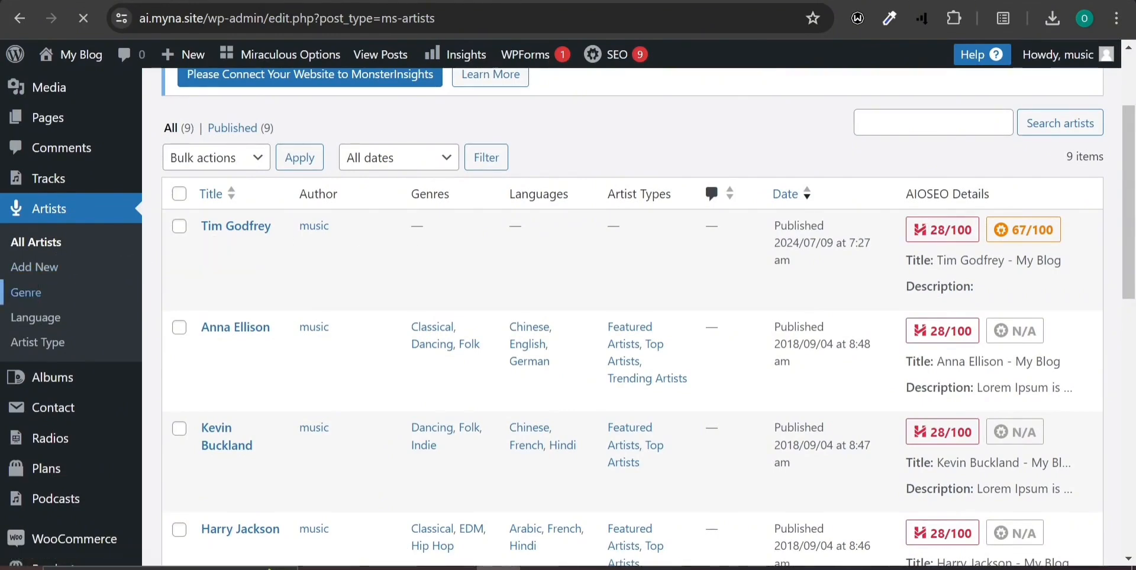
{"action": "key", "text": "alt+Left"}
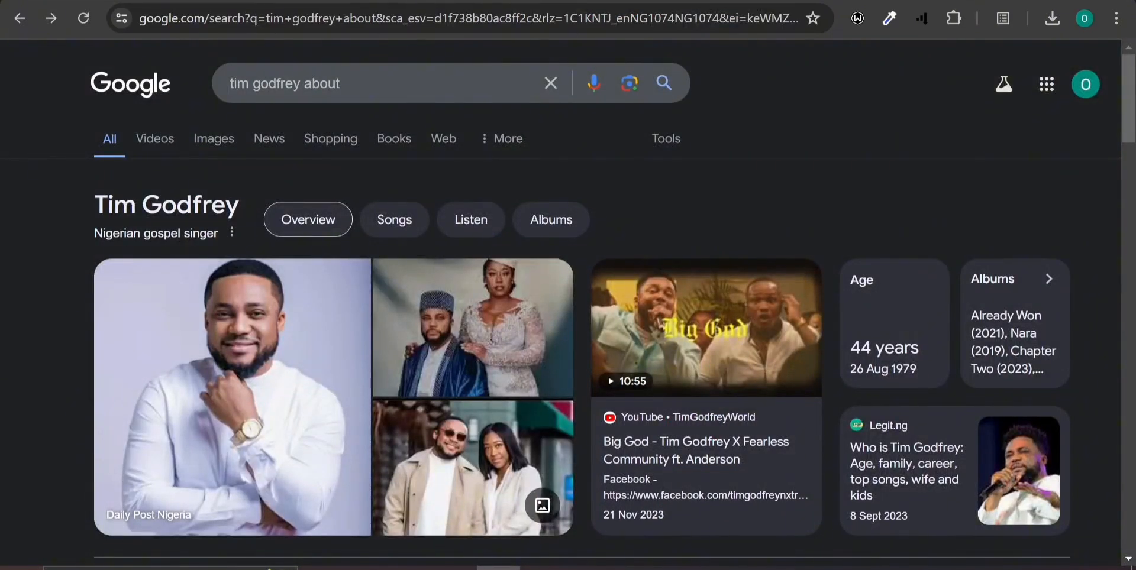
{"action": "left_click_drag", "start_coordinate": [141, 233], "coordinate": [177, 233]}
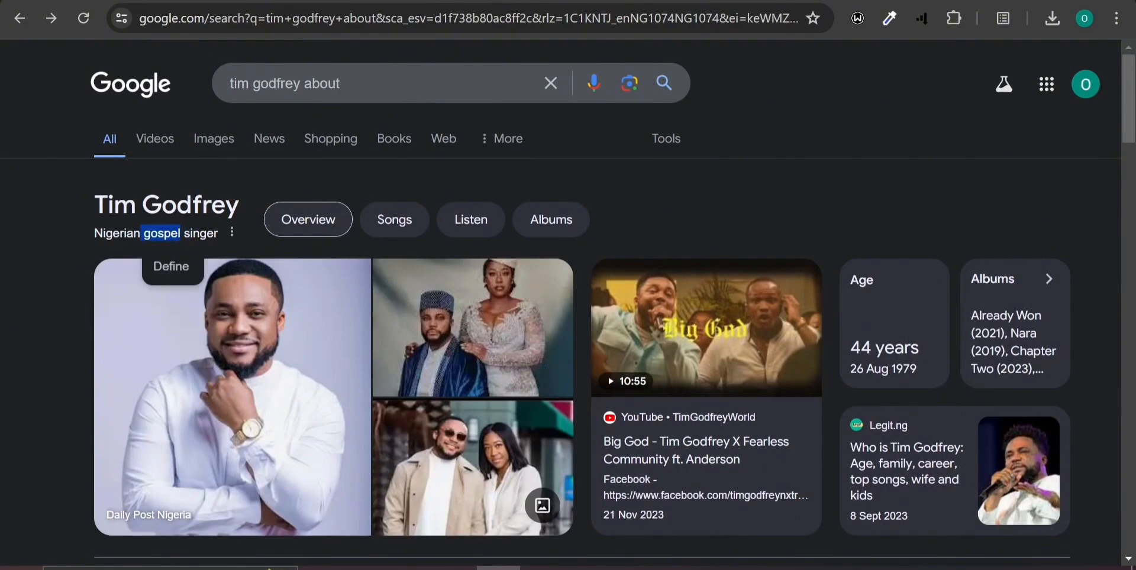
{"action": "key", "text": "alt+Right"}
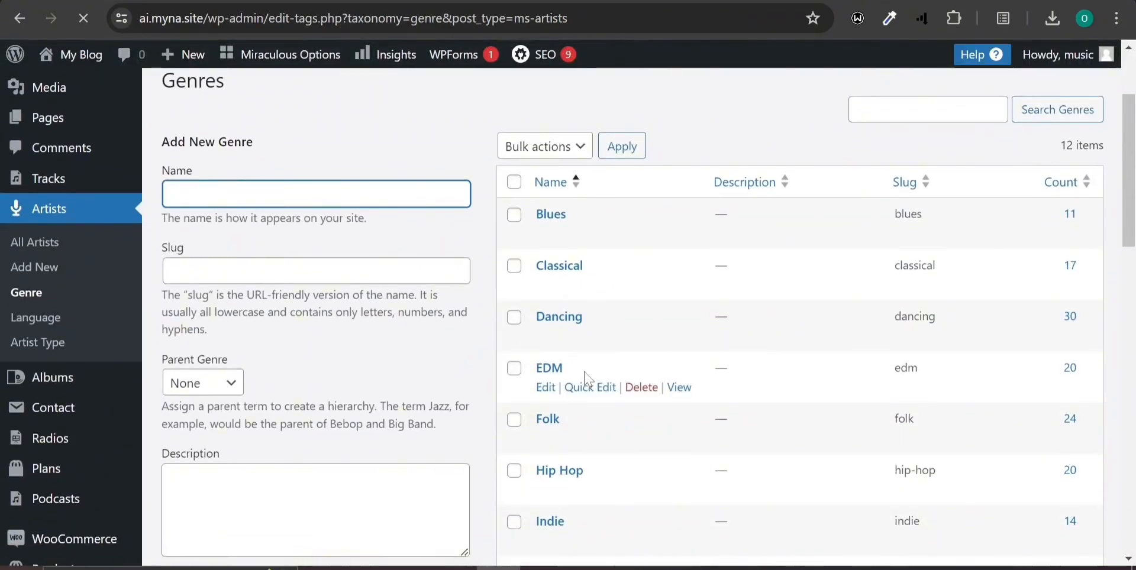
{"action": "scroll", "coordinate": [588, 378], "scroll_direction": "down", "scroll_amount": 3}
{"action": "scroll", "coordinate": [587, 378], "scroll_direction": "down", "scroll_amount": 4}
{"action": "scroll", "coordinate": [587, 379], "scroll_direction": "up", "scroll_amount": 2}
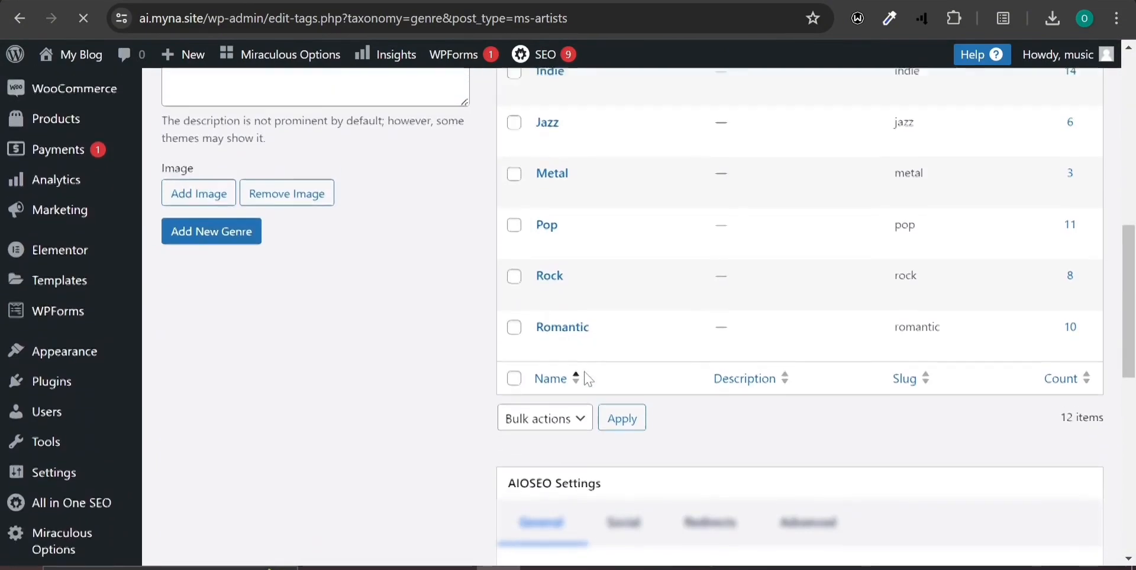
{"action": "scroll", "coordinate": [587, 378], "scroll_direction": "up", "scroll_amount": 8}
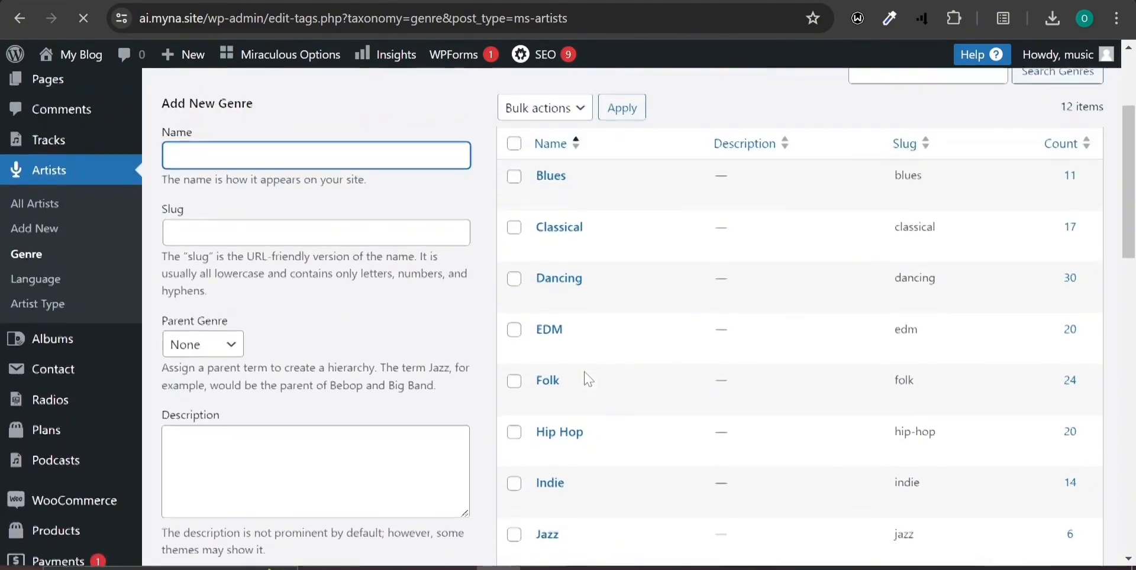
Add a new artist genre named "gospel" and check it in the genre list
{"action": "type", "text": "gospel"}
{"action": "scroll", "coordinate": [587, 379], "scroll_direction": "down", "scroll_amount": 3}
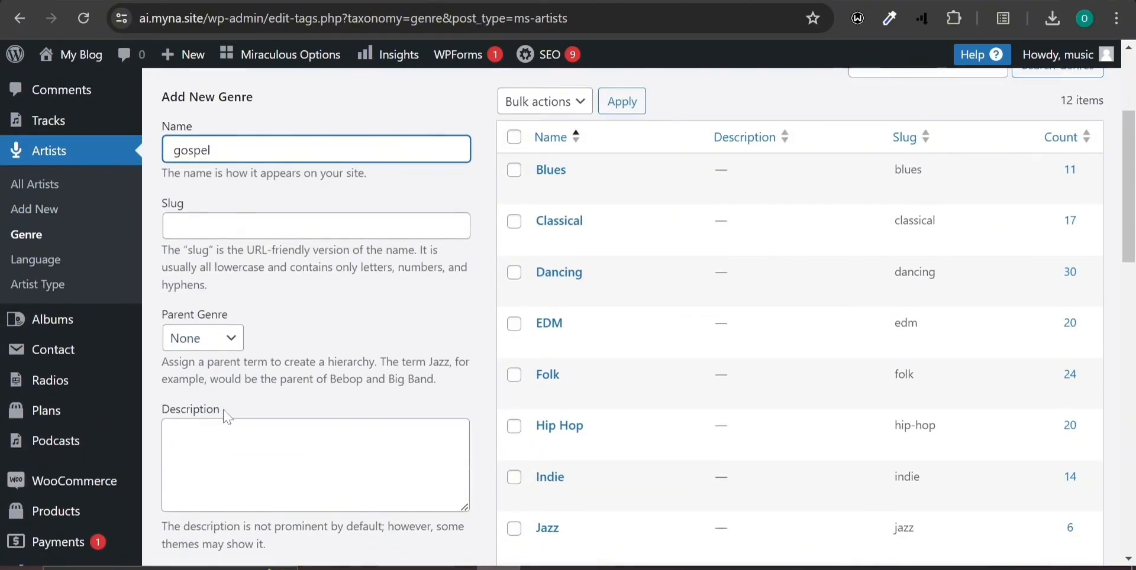
{"action": "scroll", "coordinate": [227, 417], "scroll_direction": "down", "scroll_amount": 6}
{"action": "left_click", "coordinate": [205, 323]}
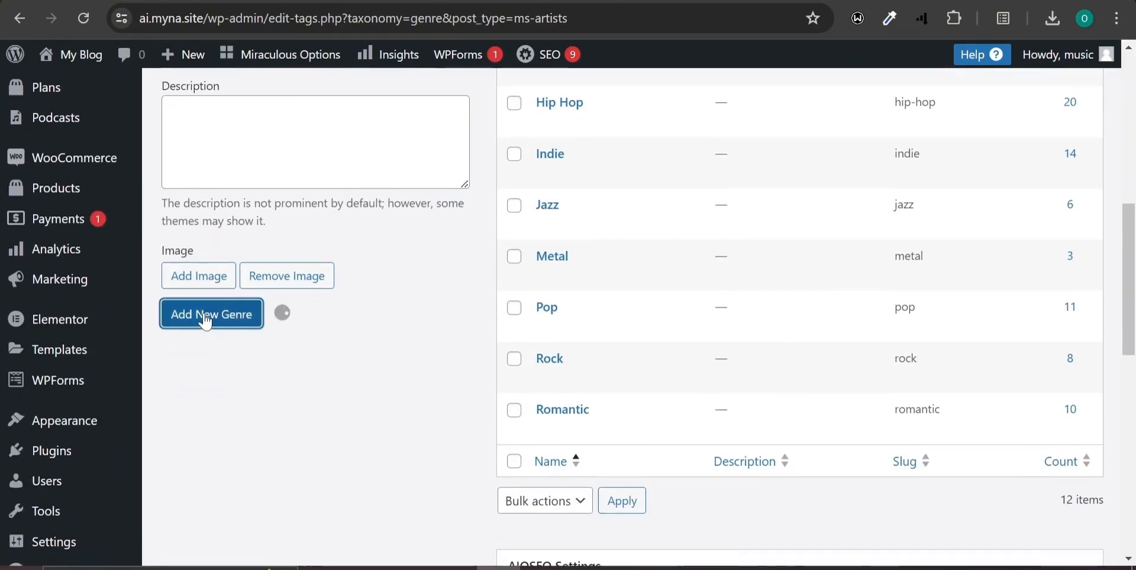
{"action": "scroll", "coordinate": [349, 260], "scroll_direction": "up", "scroll_amount": 8}
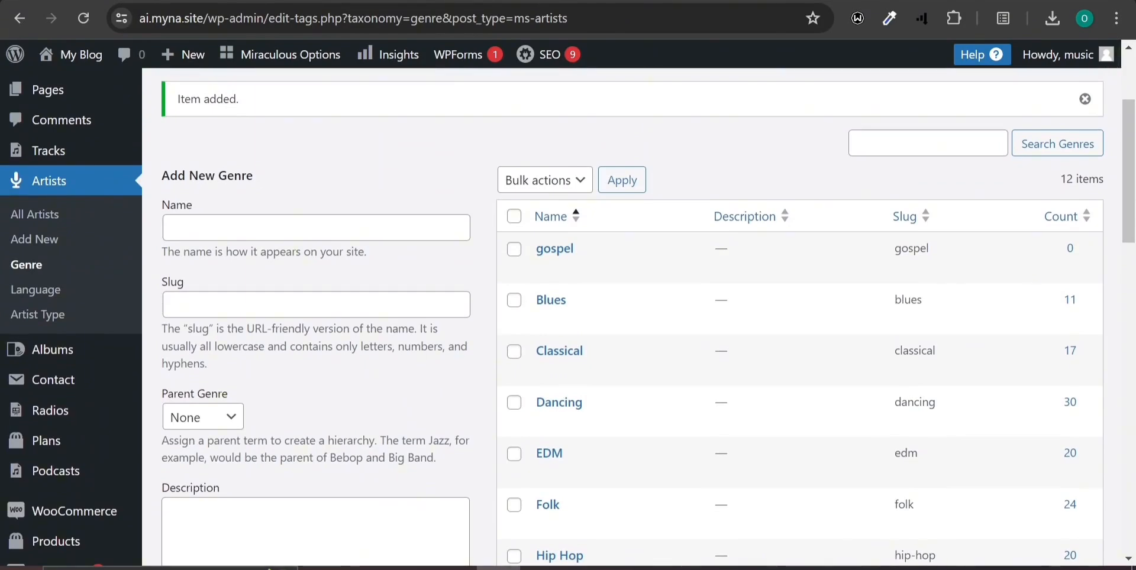
{"action": "scroll", "coordinate": [568, 319], "scroll_direction": "down", "scroll_amount": 5}
{"action": "scroll", "coordinate": [350, 258], "scroll_direction": "down", "scroll_amount": 4}
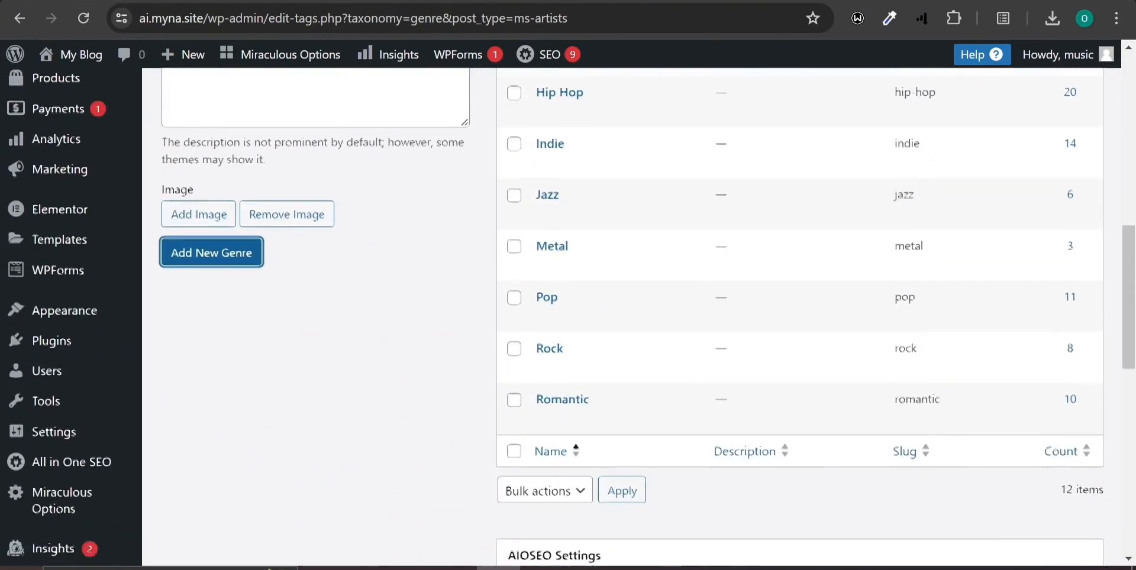
{"action": "scroll", "coordinate": [349, 259], "scroll_direction": "up", "scroll_amount": 5}
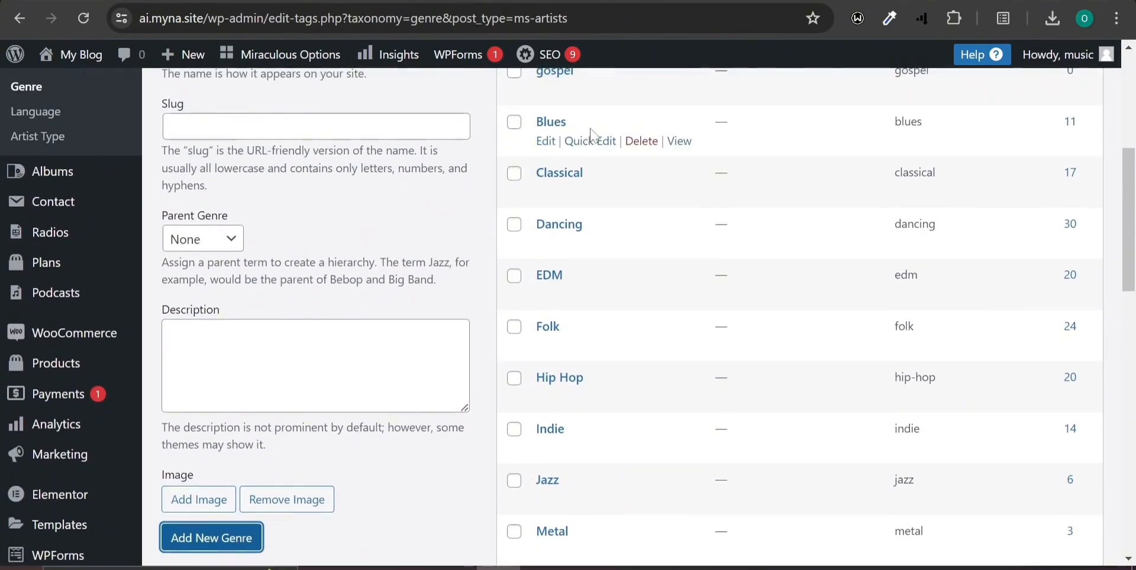
{"action": "scroll", "coordinate": [571, 367], "scroll_direction": "up", "scroll_amount": 2}
{"action": "scroll", "coordinate": [571, 367], "scroll_direction": "down", "scroll_amount": 1}
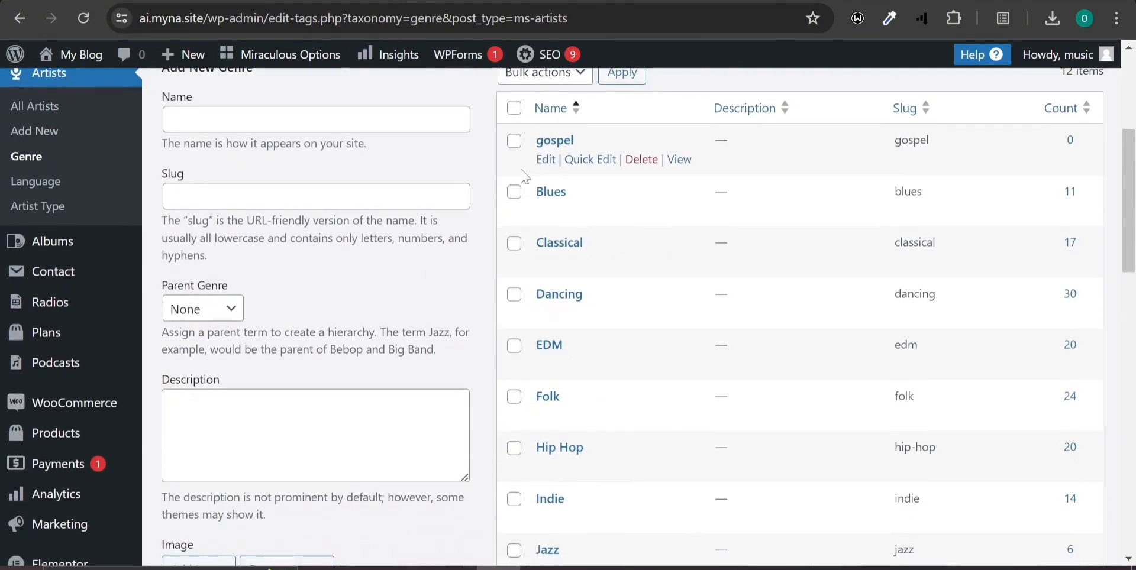
Open the artist types and review the existing entries and the form for adding one
{"action": "left_click", "coordinate": [53, 210]}
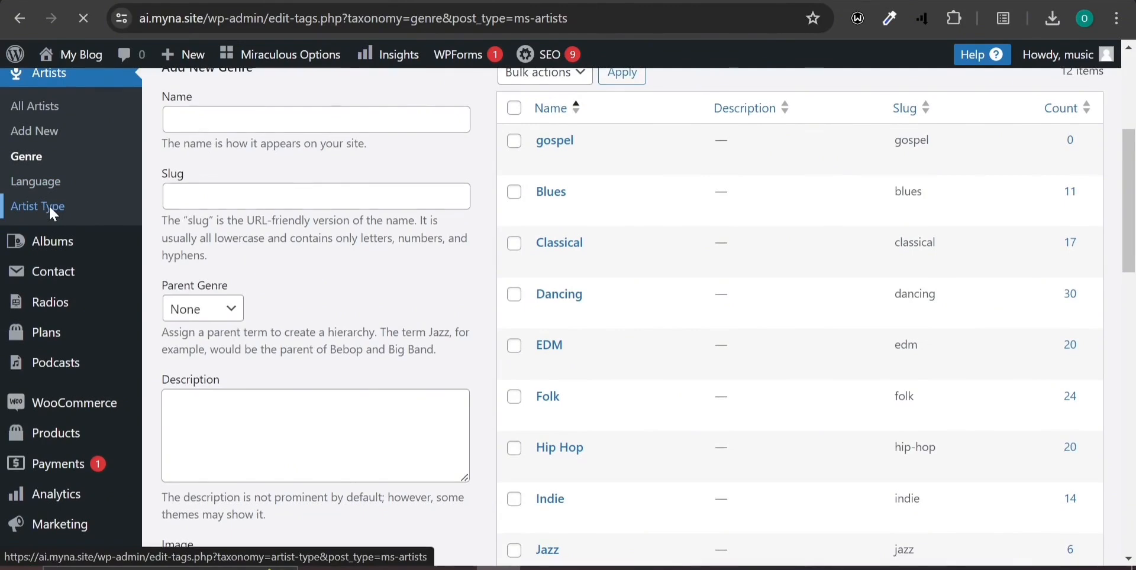
{"action": "scroll", "coordinate": [424, 309], "scroll_direction": "down", "scroll_amount": 1}
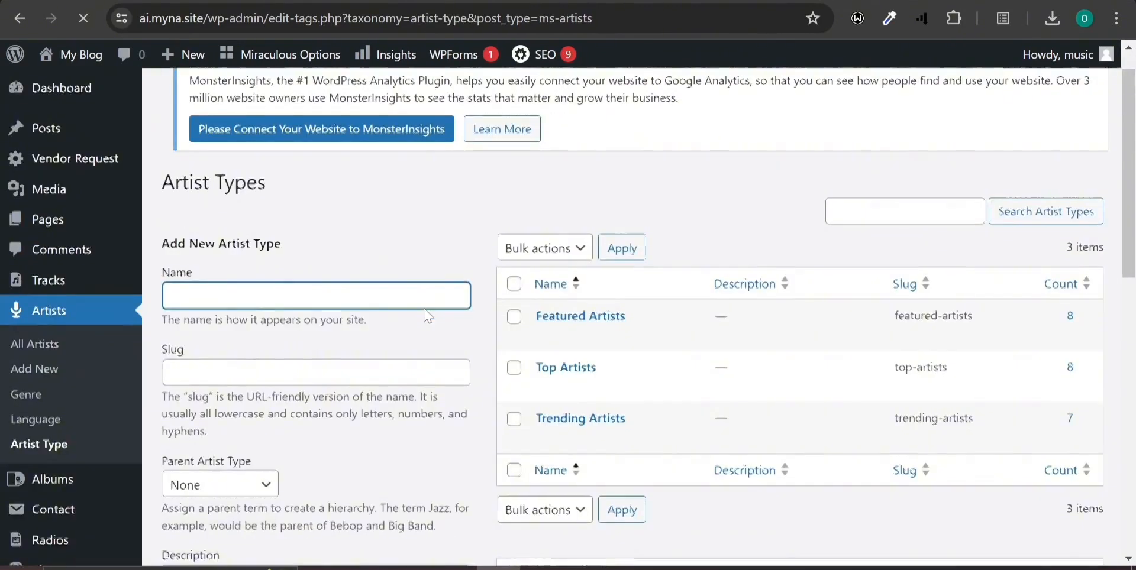
{"action": "scroll", "coordinate": [580, 302], "scroll_direction": "down", "scroll_amount": 6}
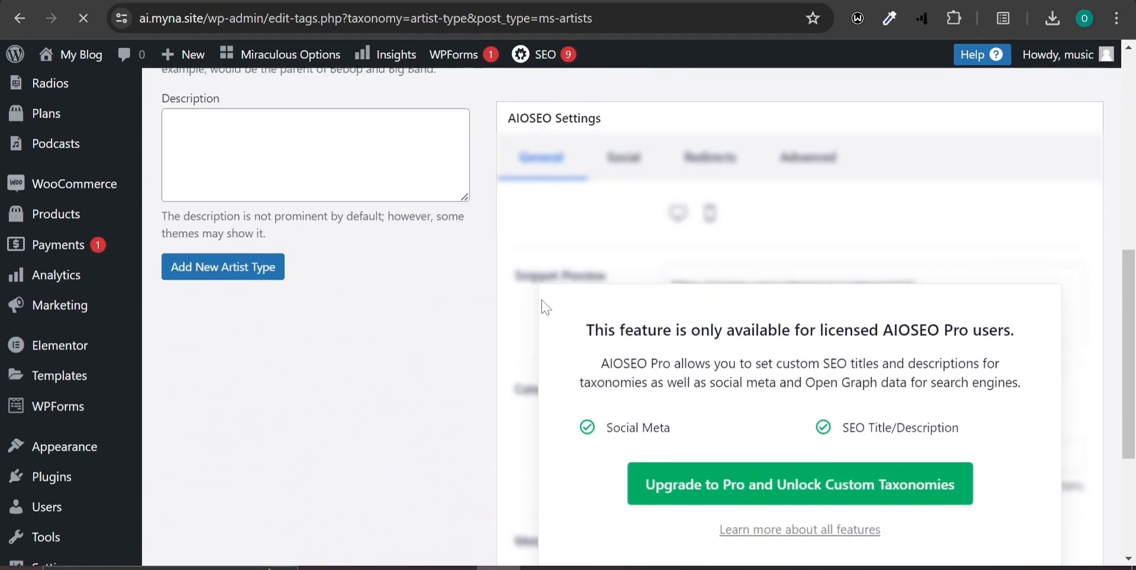
{"action": "scroll", "coordinate": [543, 305], "scroll_direction": "up", "scroll_amount": 9}
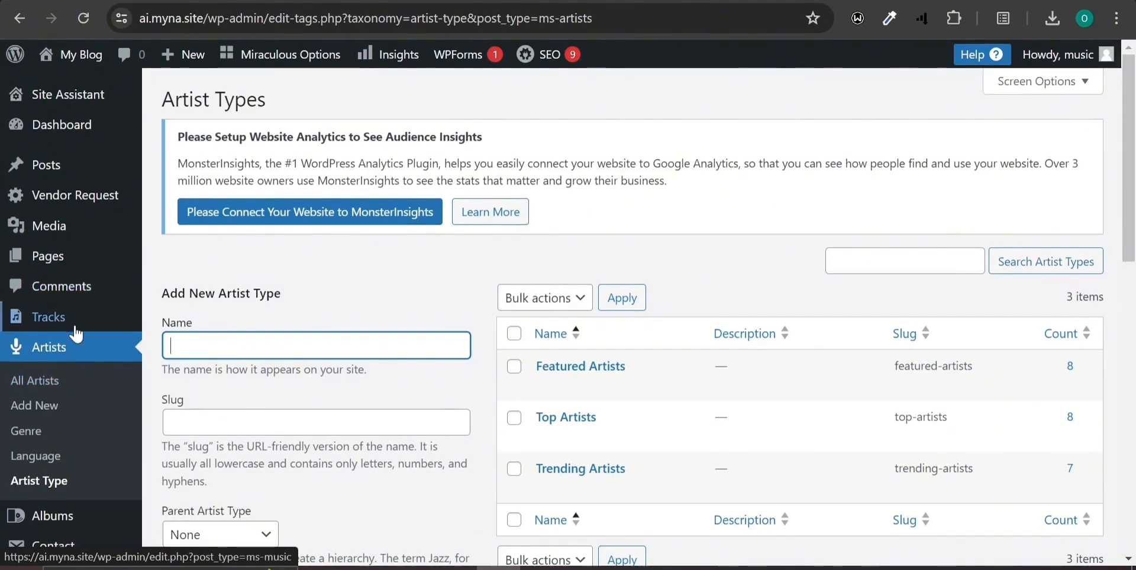
Start adding a new track and dismiss the design library window that opens with it
{"action": "mouse_move", "coordinate": [70, 317]}
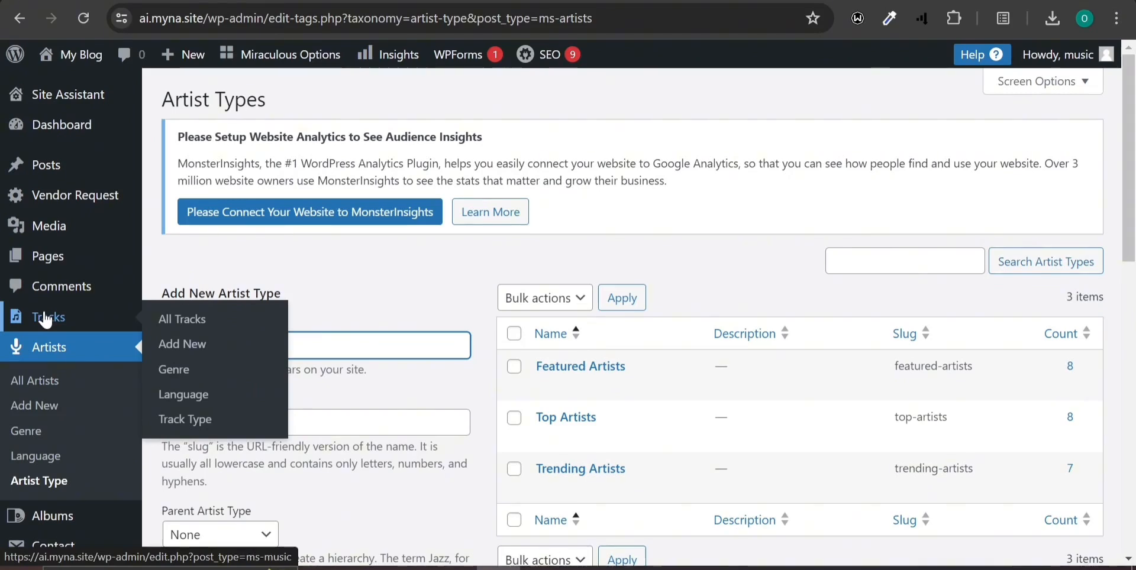
{"action": "mouse_move", "coordinate": [61, 524]}
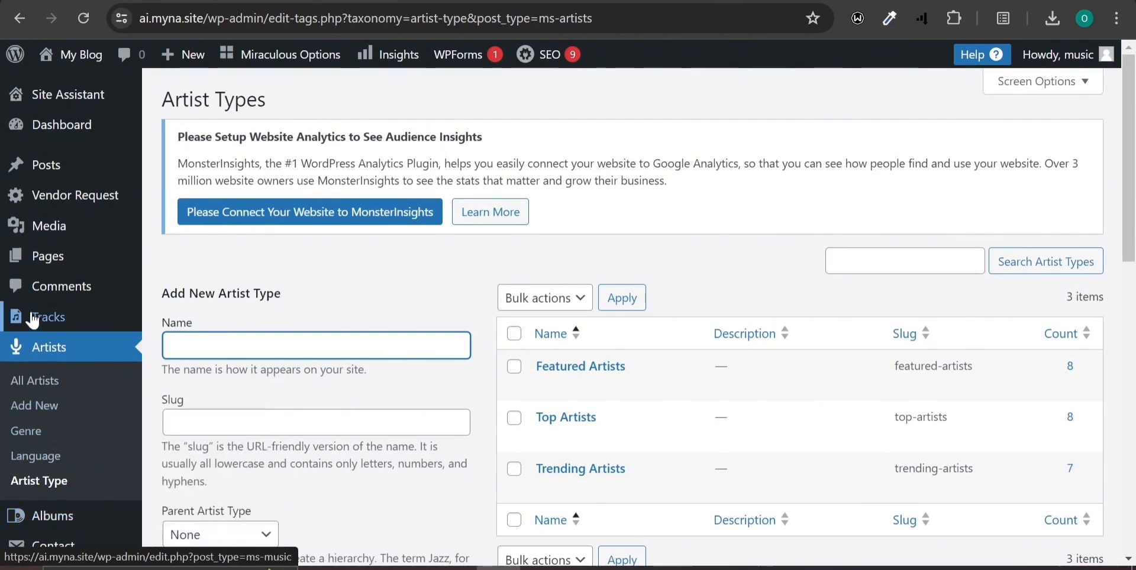
{"action": "mouse_move", "coordinate": [33, 320]}
{"action": "left_click", "coordinate": [185, 345]}
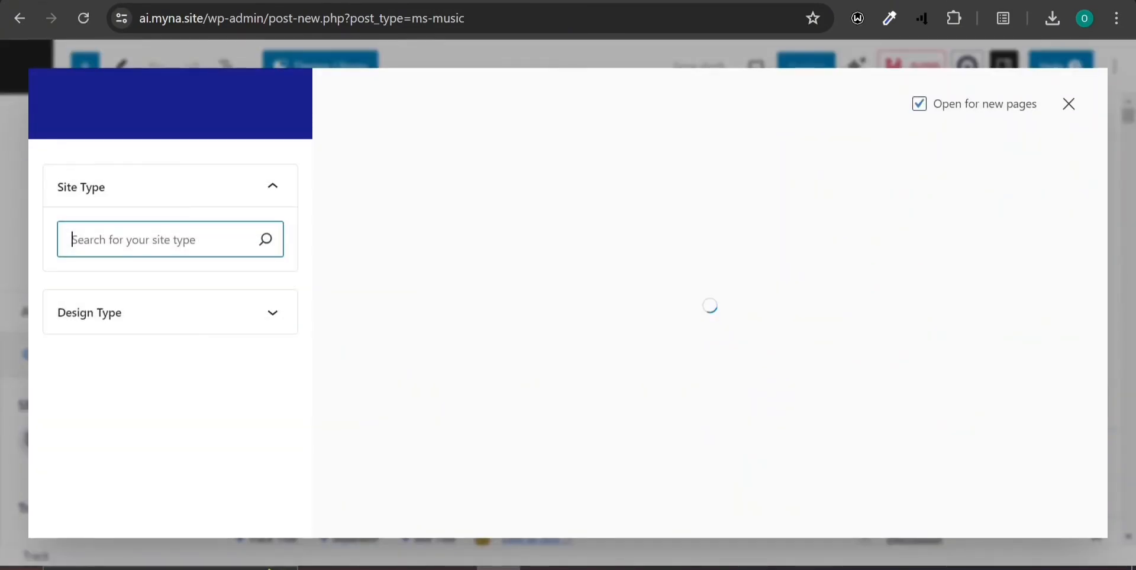
{"action": "left_click", "coordinate": [1062, 113]}
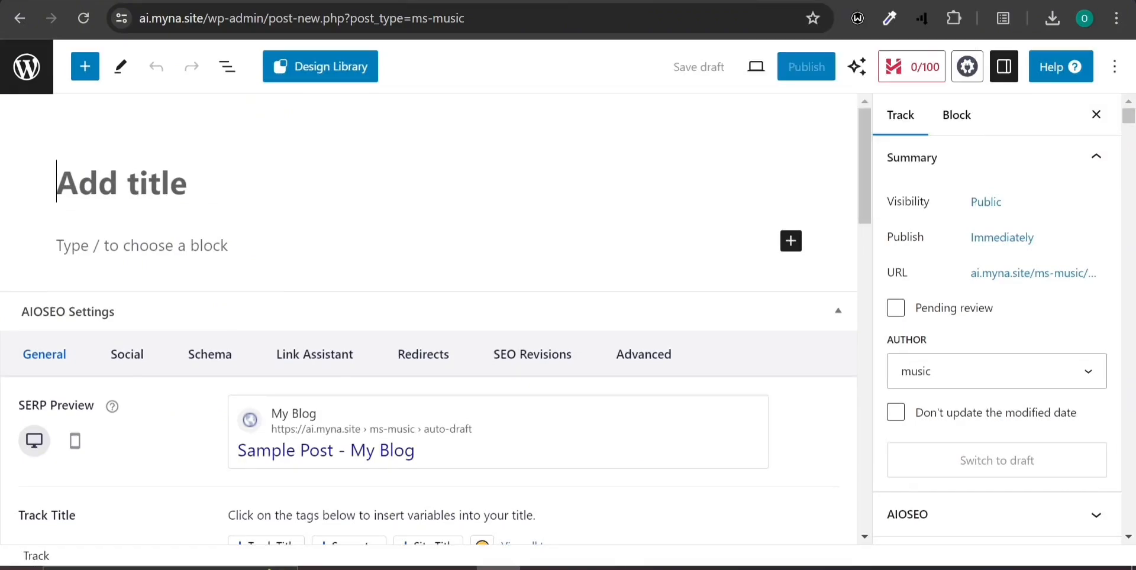
{"action": "key", "text": "ctrl+t"}
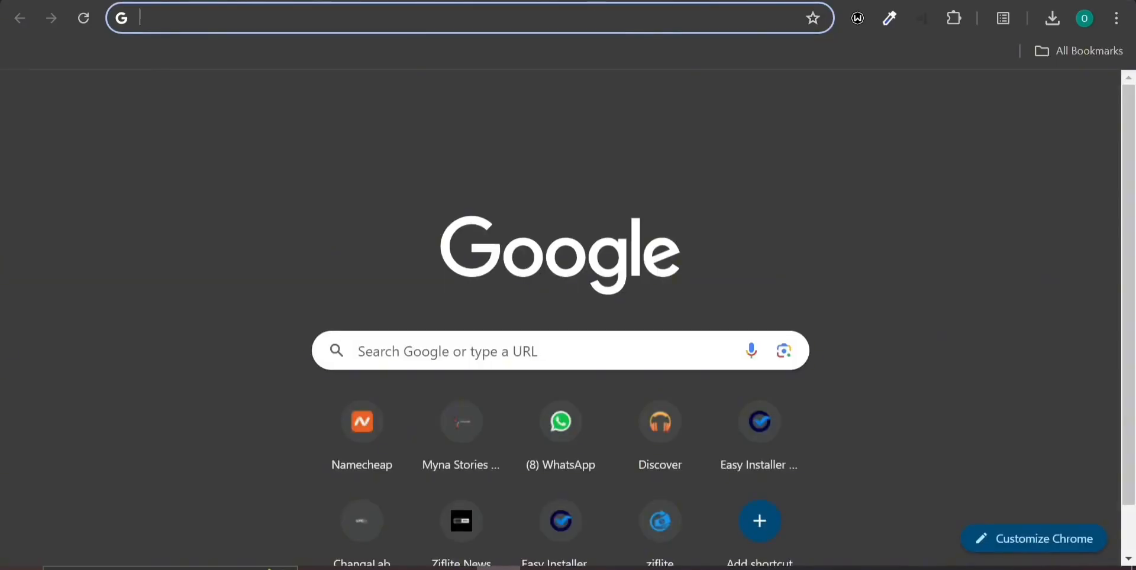
{"action": "key", "text": "ctrl+w"}
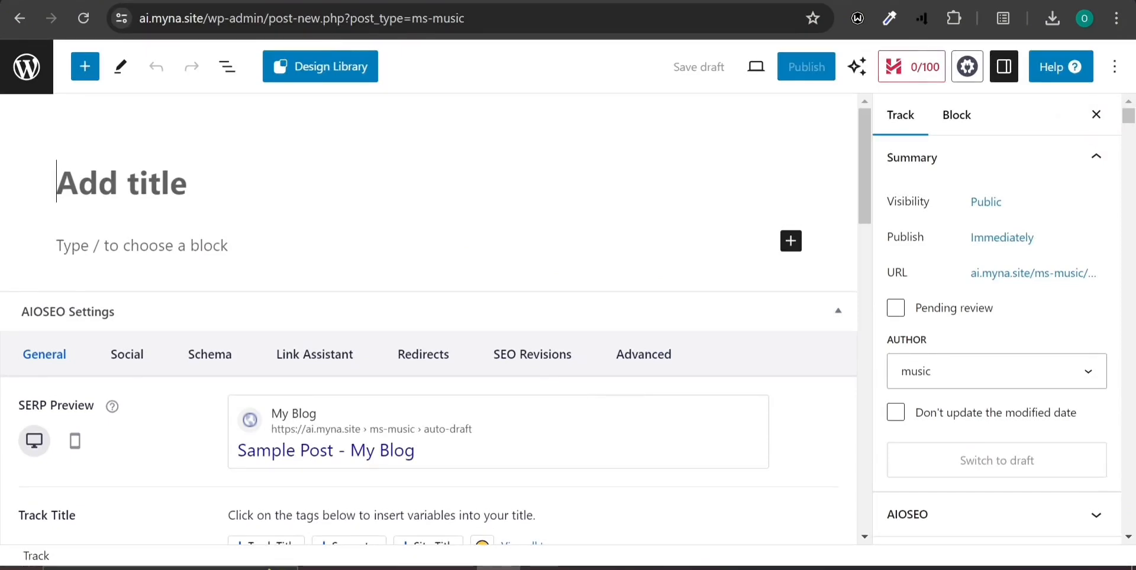
Title the new track "BIG GOD" and start its first body paragraph
{"action": "type", "text": "BIG G"}
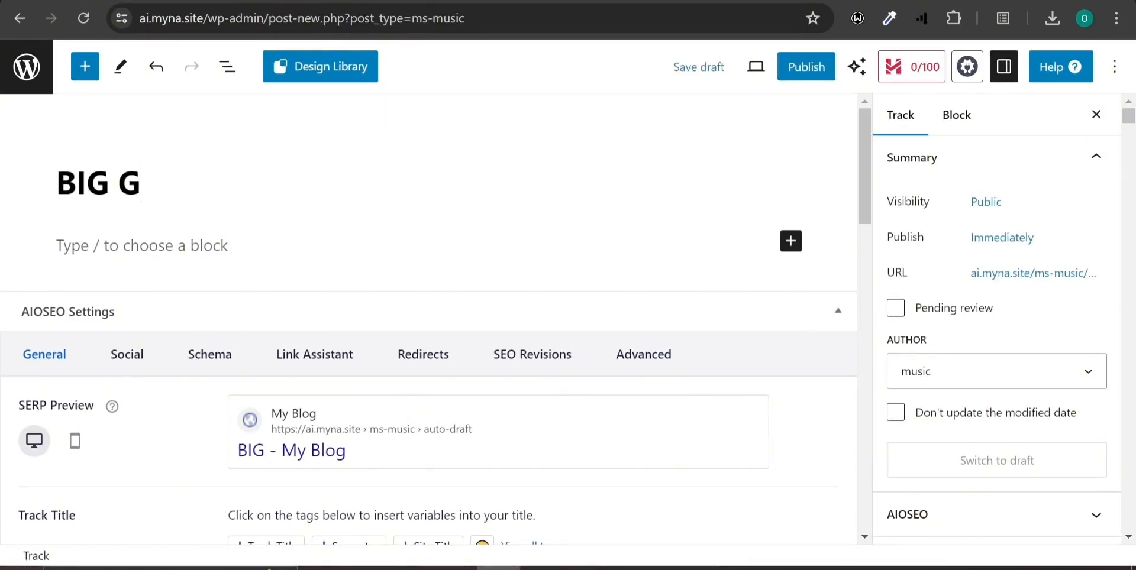
{"action": "type", "text": "OD"}
{"action": "scroll", "coordinate": [428, 319], "scroll_direction": "down", "scroll_amount": 1}
{"action": "key", "text": "Return"}
Write "By Tim Godfrey" as the track's body text, copying the artist name from the Google results
{"action": "key", "text": "ctrl+Tab"}
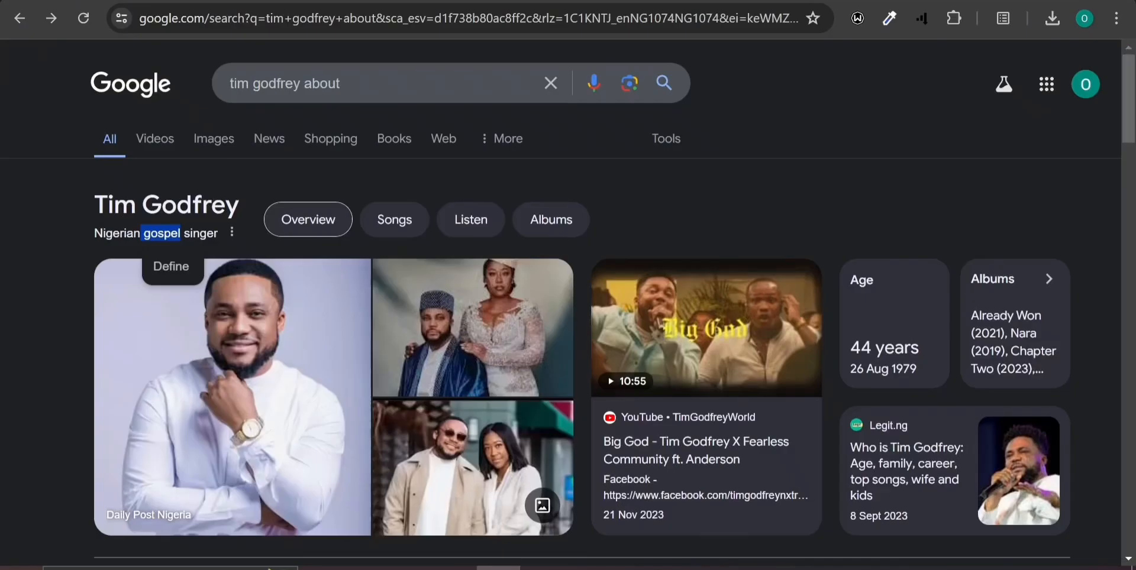
{"action": "left_click_drag", "start_coordinate": [95, 198], "coordinate": [240, 195]}
{"action": "key", "text": "ctrl+c"}
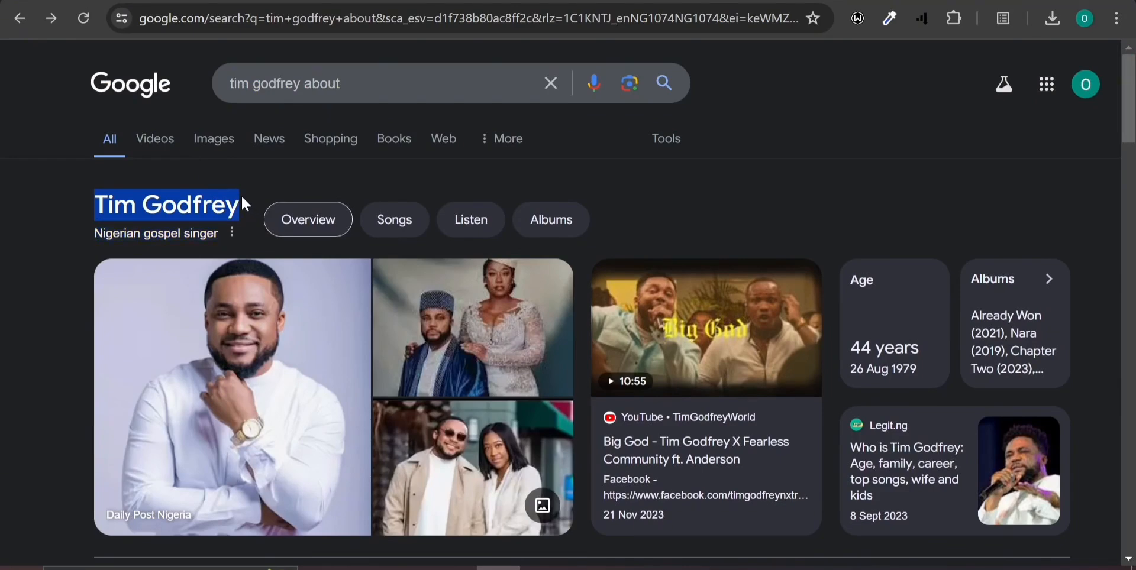
{"action": "key", "text": "ctrl+Tab"}
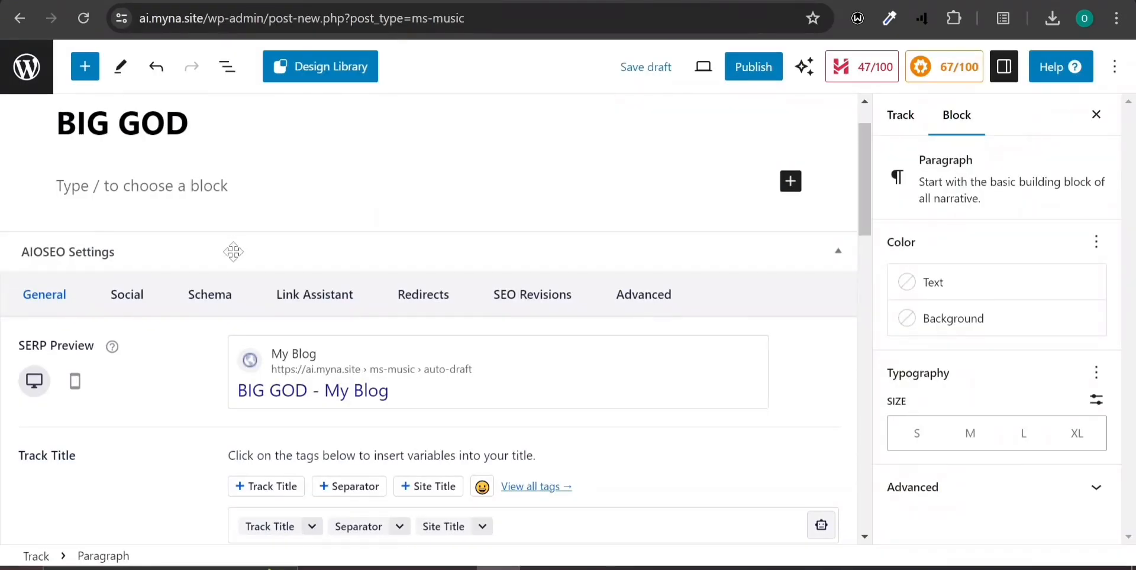
{"action": "type", "text": "By"}
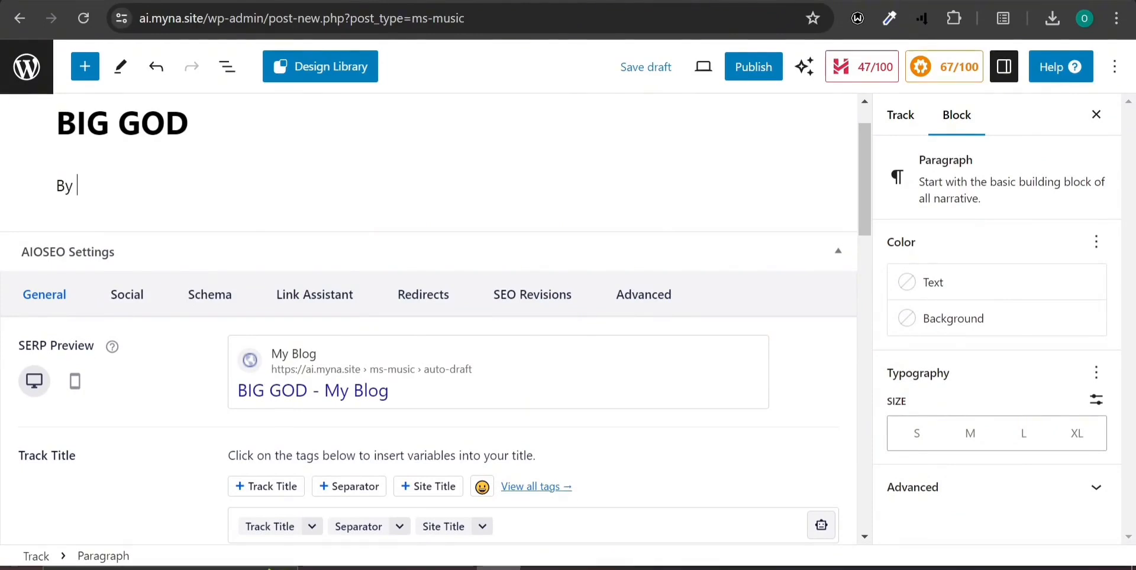
{"action": "key", "text": "ctrl+v"}
{"action": "scroll", "coordinate": [323, 168], "scroll_direction": "up", "scroll_amount": 1}
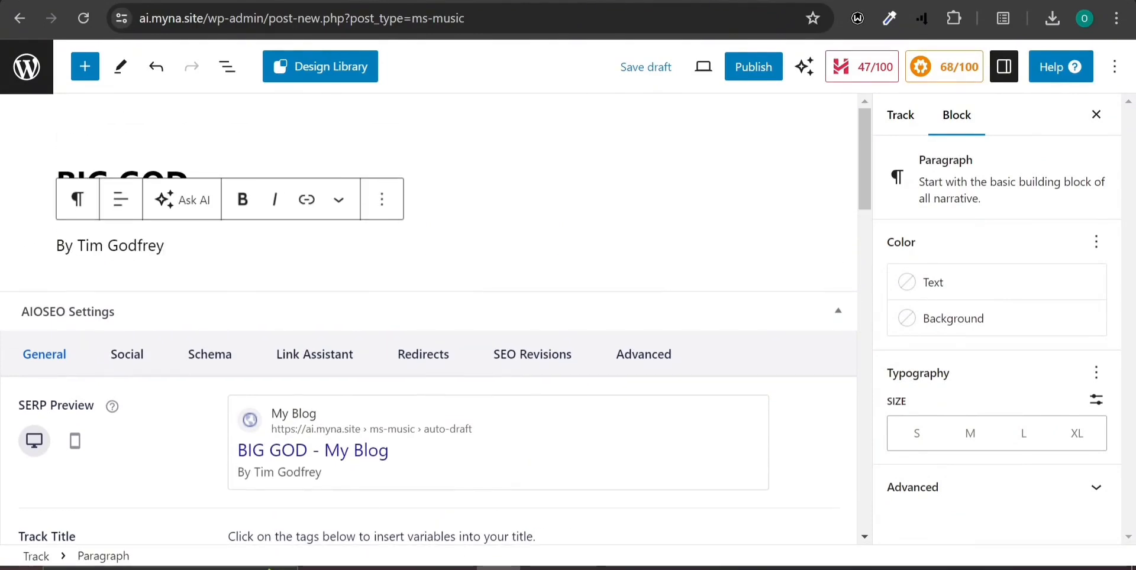
Collapse the AIOSEO settings and open the file picker for uploading the track's Mp3 Full song
{"action": "left_click", "coordinate": [838, 318]}
{"action": "scroll", "coordinate": [603, 337], "scroll_direction": "down", "scroll_amount": 3}
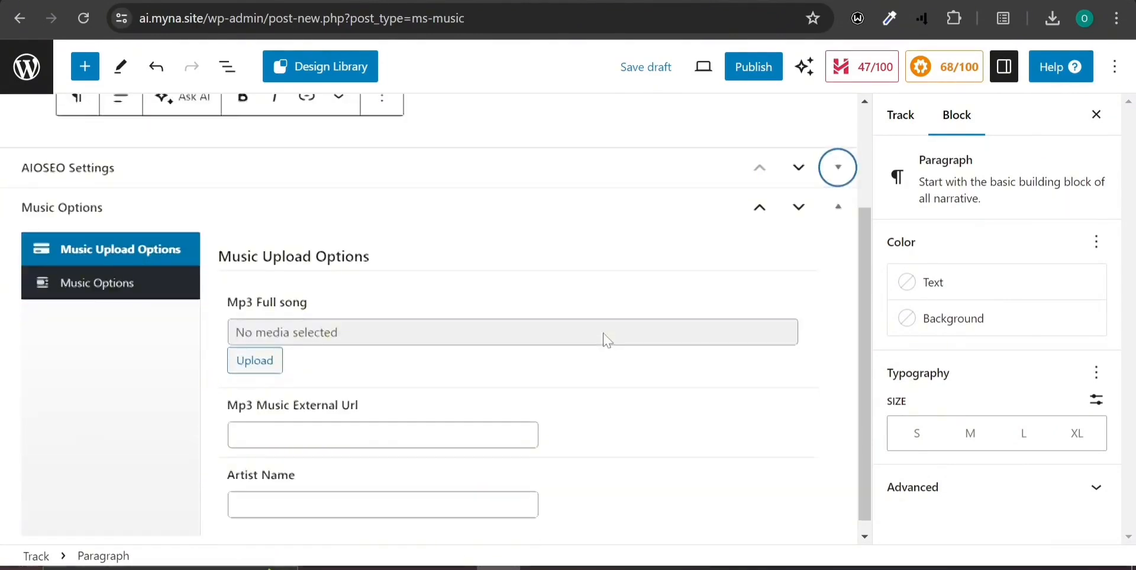
{"action": "left_click", "coordinate": [273, 353]}
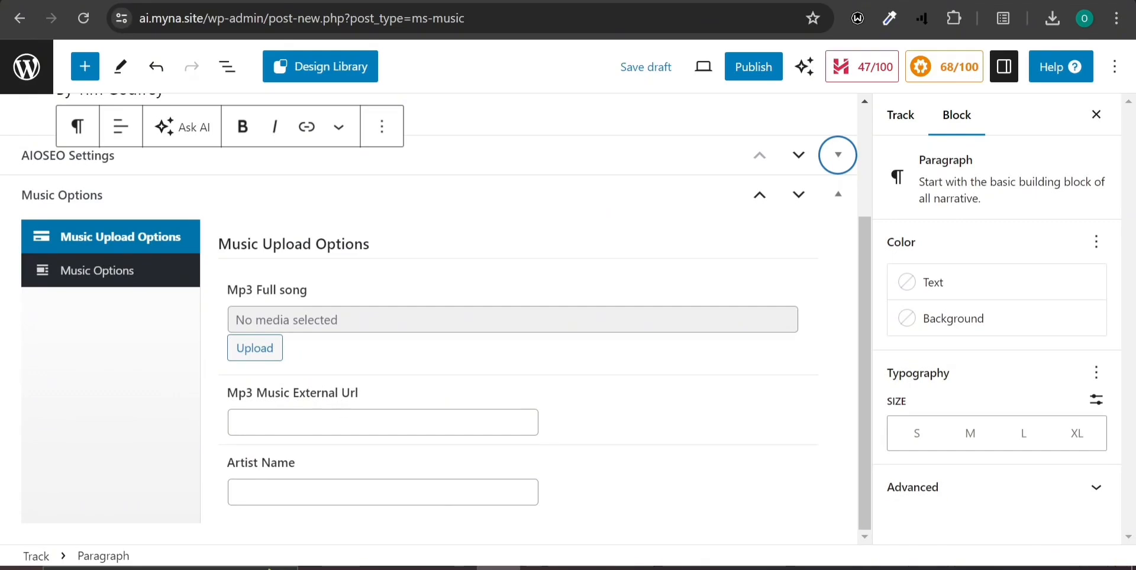
{"action": "left_click", "coordinate": [346, 421]}
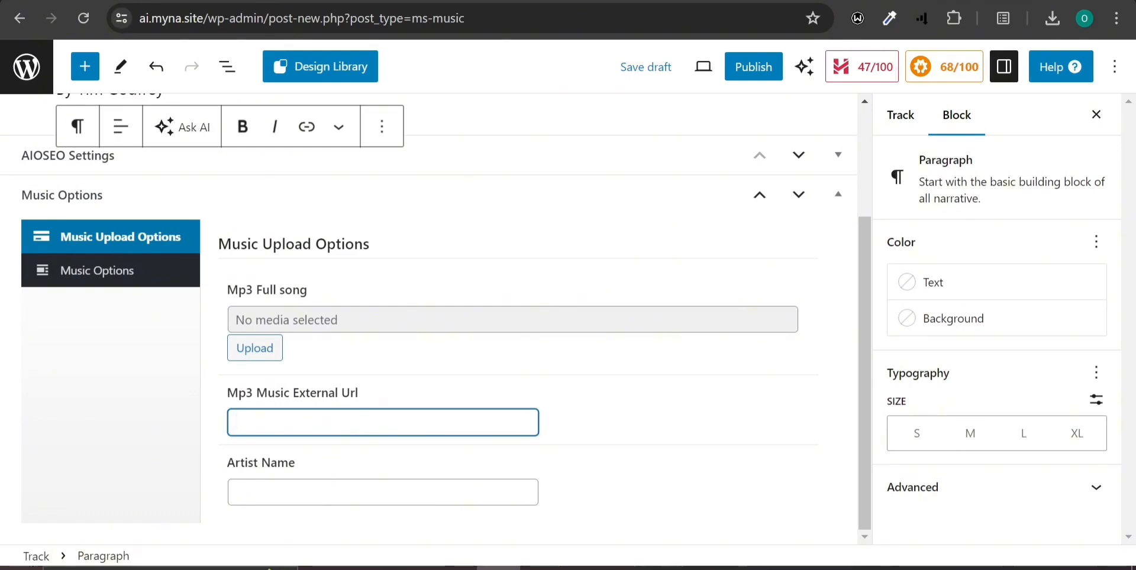
{"action": "left_click", "coordinate": [255, 349]}
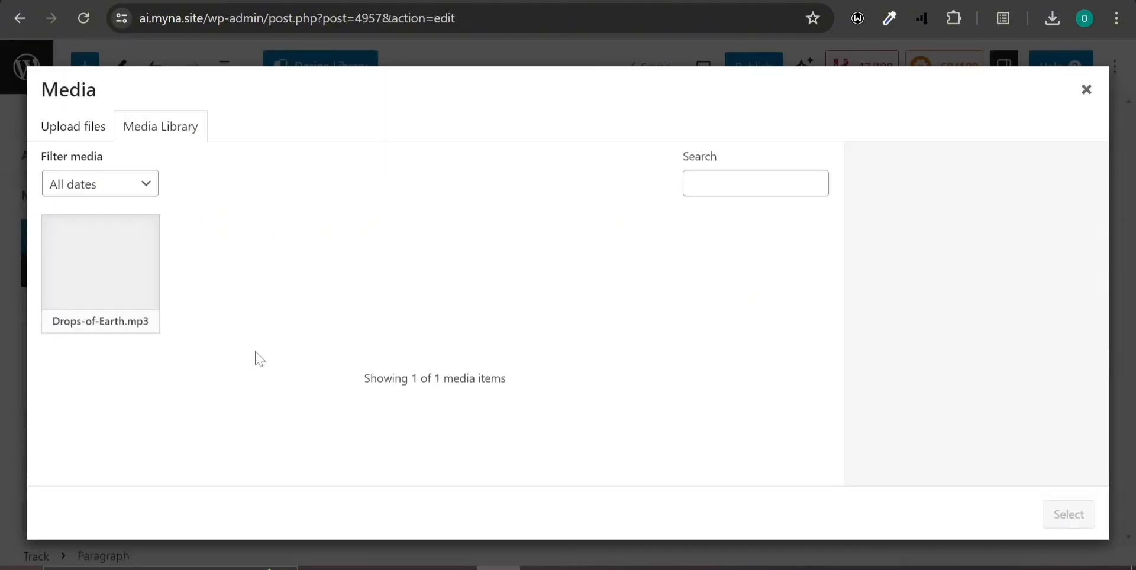
{"action": "left_click", "coordinate": [67, 135]}
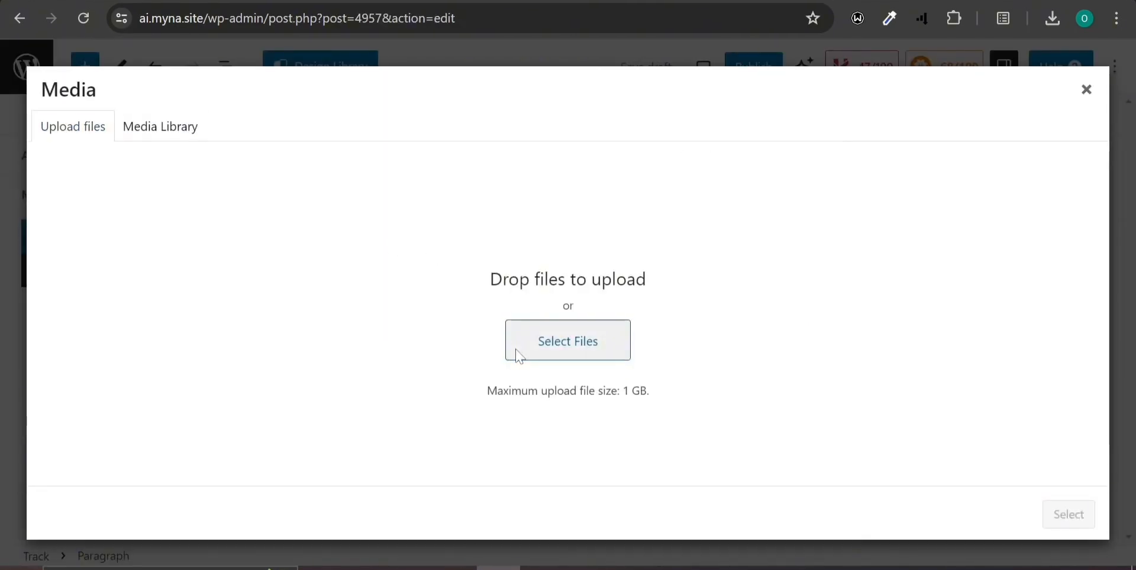
{"action": "left_click", "coordinate": [519, 355]}
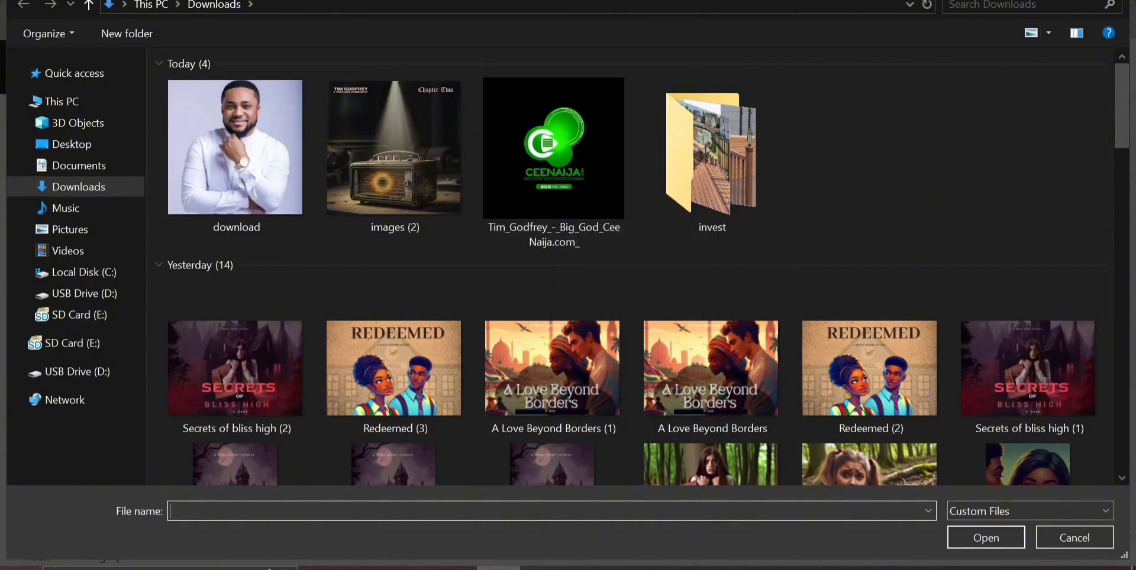
In a new browser tab, search Google for "mp3 compressor for pc" and open FreeConvert's MP3 Compressor page
{"action": "left_click", "coordinate": [1112, 0]}
{"action": "left_click", "coordinate": [577, 0]}
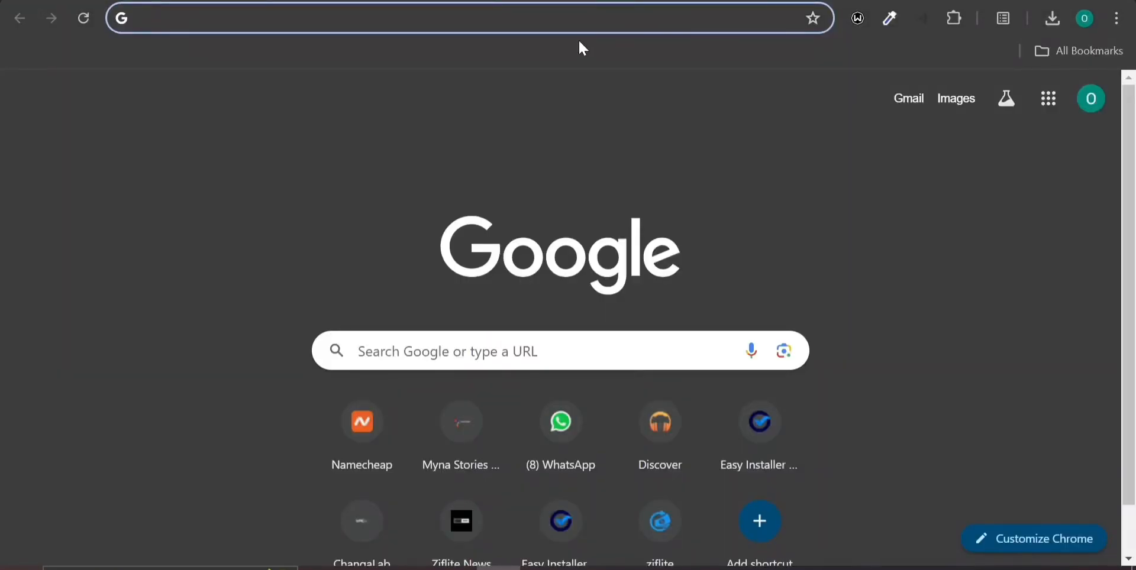
{"action": "type", "text": "mp3"}
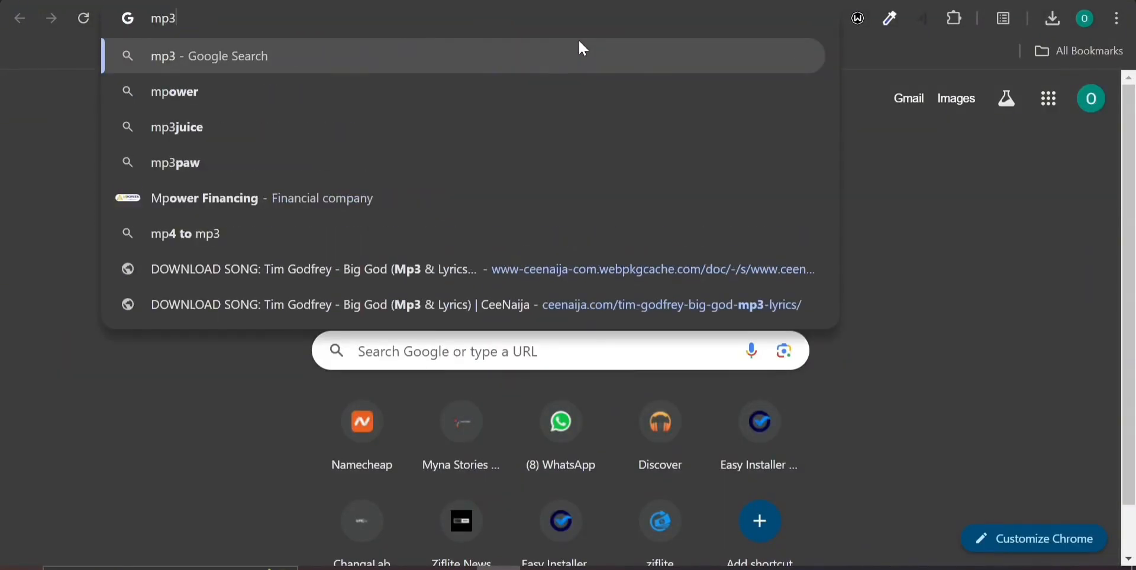
{"action": "type", "text": " compre"}
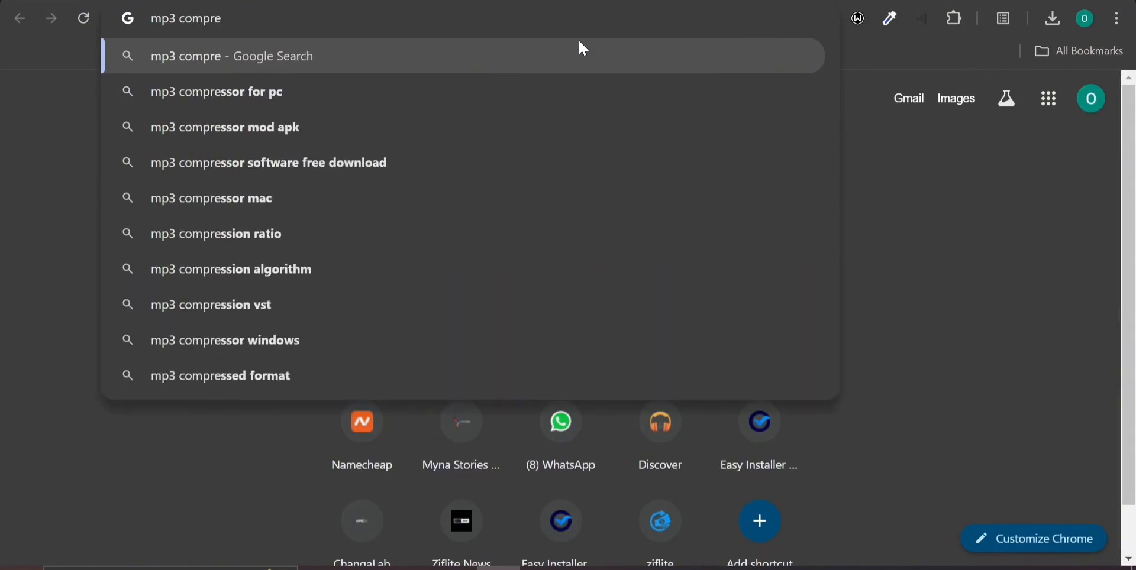
{"action": "left_click", "coordinate": [332, 82]}
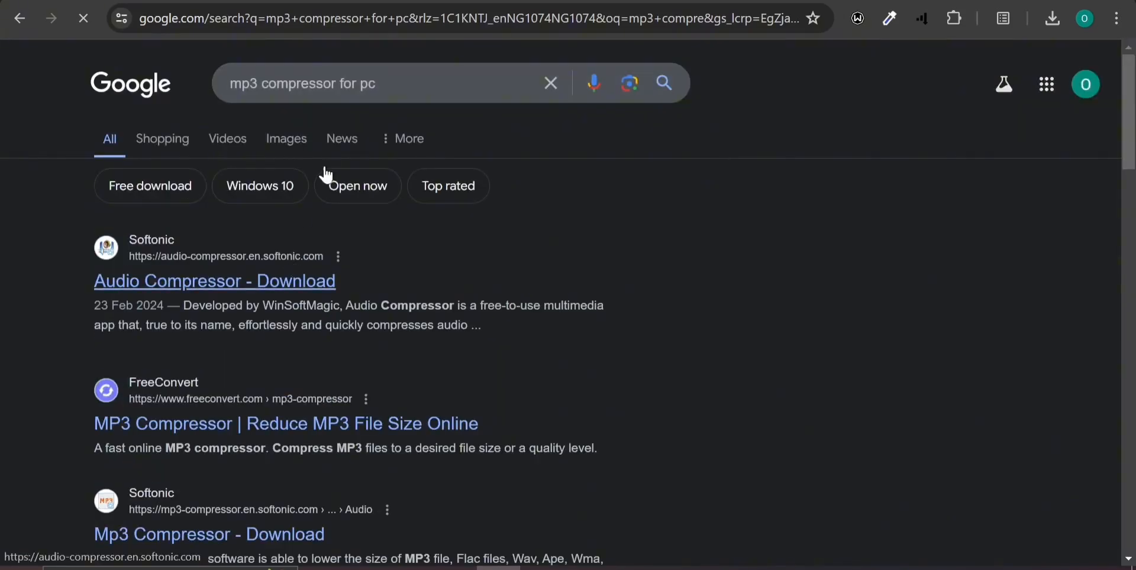
{"action": "scroll", "coordinate": [315, 284], "scroll_direction": "down", "scroll_amount": 3}
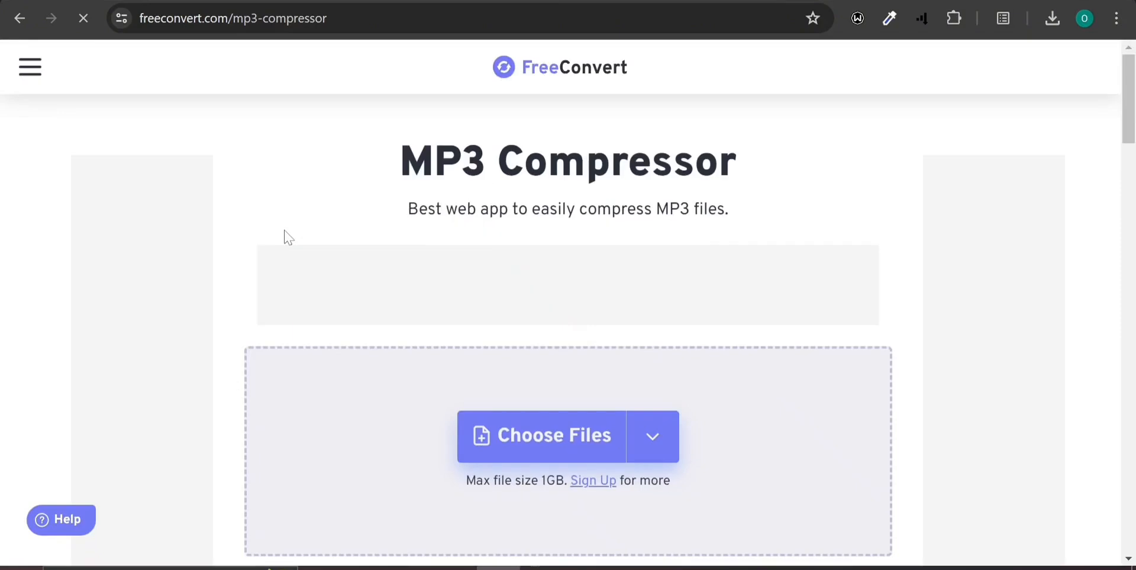
Load the downloaded Tim Godfrey Big God MP3 from the device into FreeConvert and compress it
{"action": "mouse_move", "coordinate": [591, 428]}
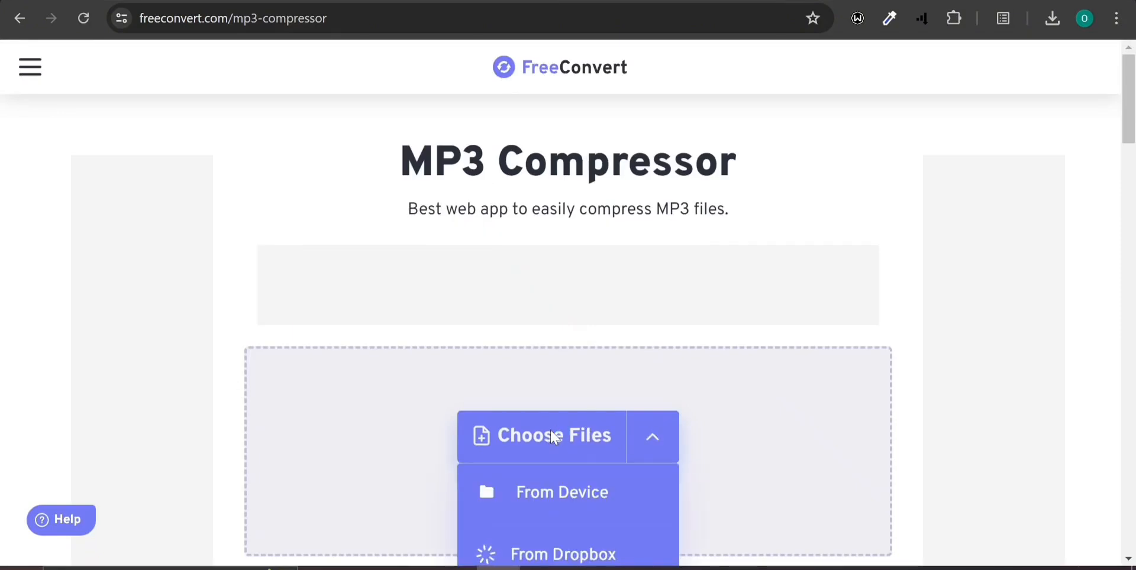
{"action": "left_click", "coordinate": [563, 467]}
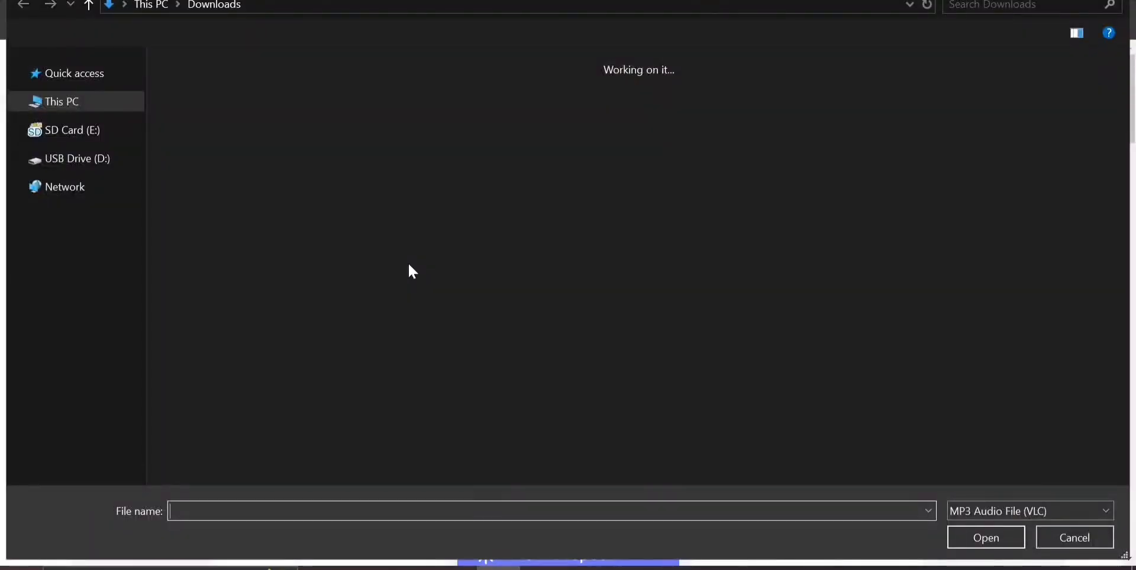
{"action": "double_click", "coordinate": [254, 154]}
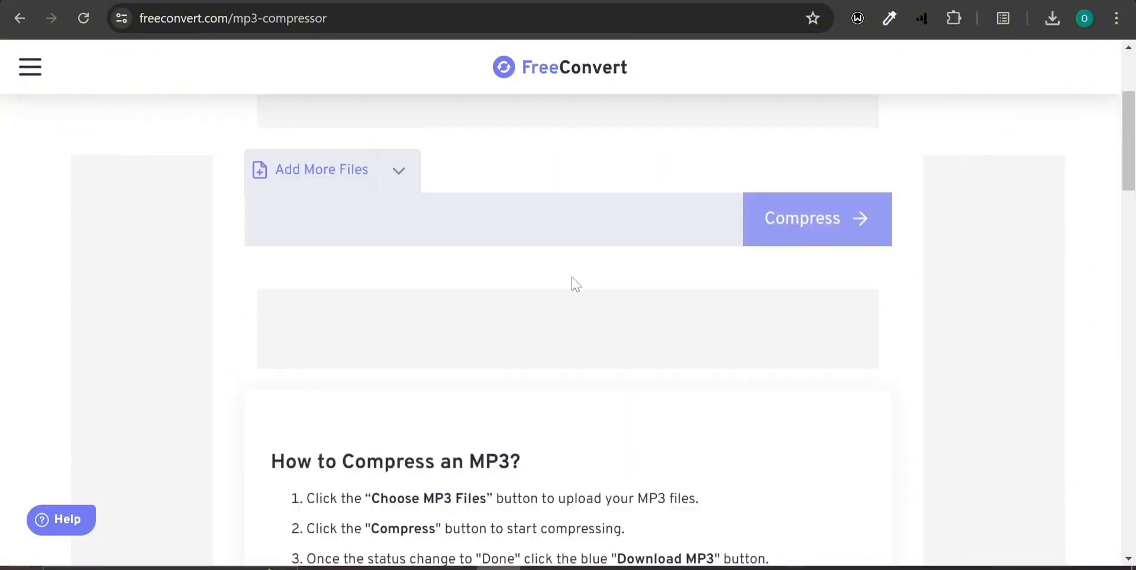
{"action": "left_click", "coordinate": [788, 295]}
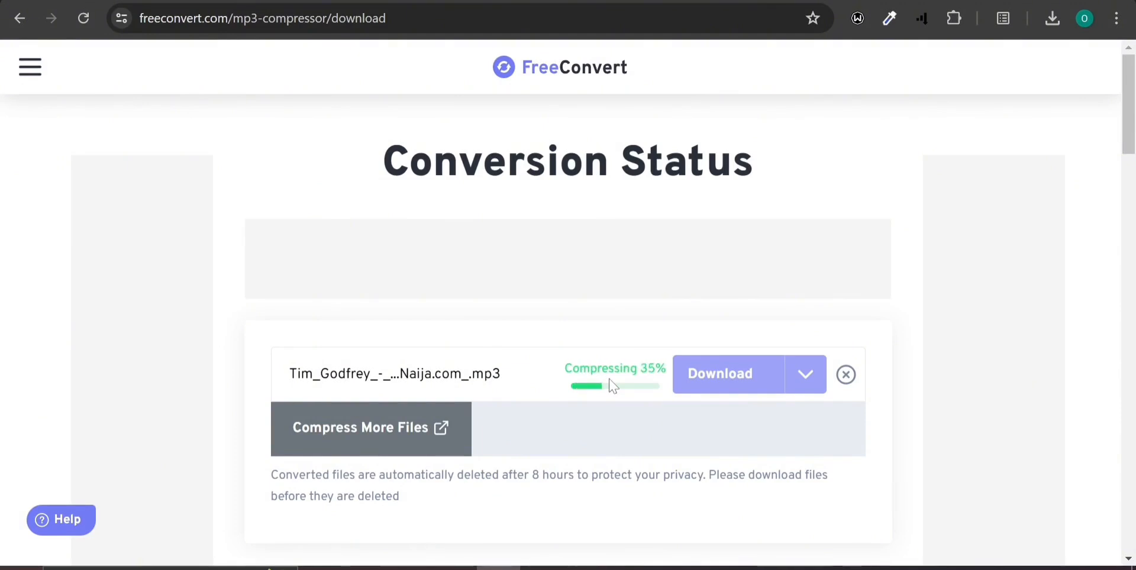
Download the compressed Big God MP3 and check it in the recent download history
{"action": "scroll", "coordinate": [612, 385], "scroll_direction": "down", "scroll_amount": 6}
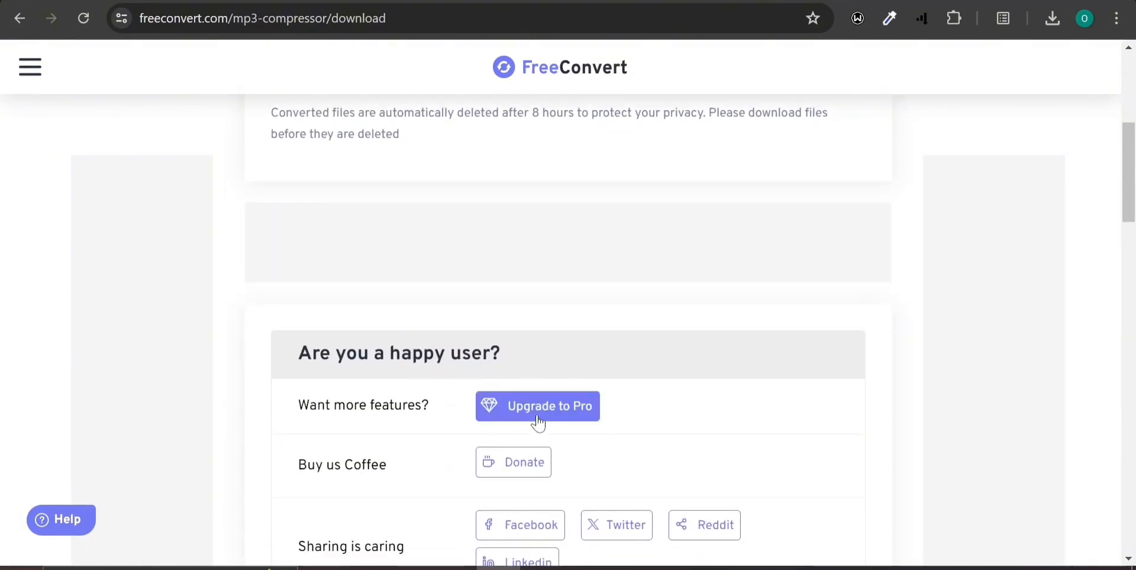
{"action": "scroll", "coordinate": [608, 337], "scroll_direction": "up", "scroll_amount": 3}
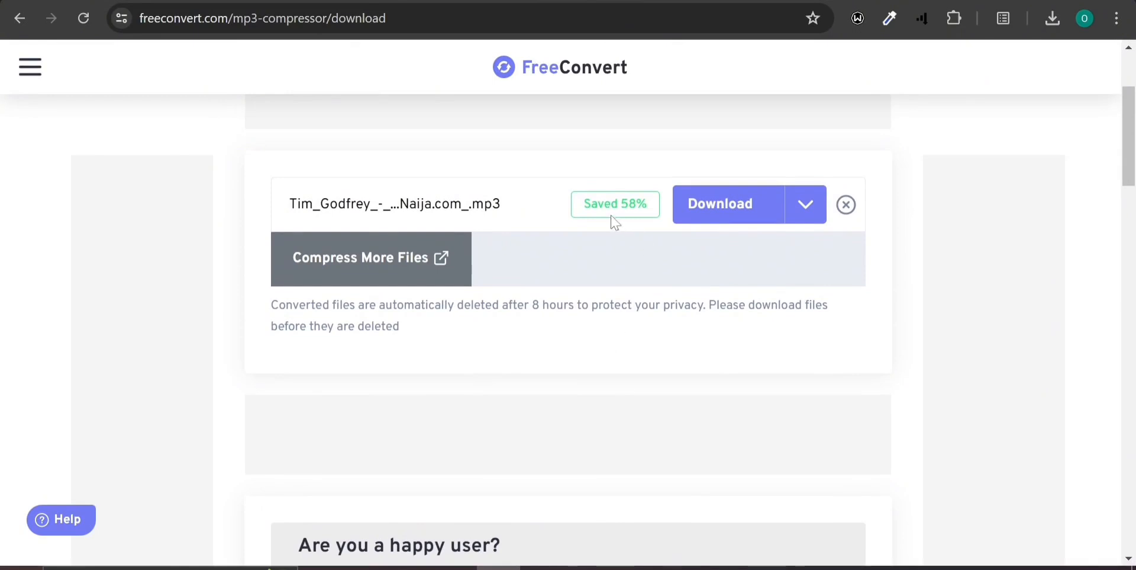
{"action": "left_click", "coordinate": [701, 219]}
{"action": "left_click", "coordinate": [1052, 19]}
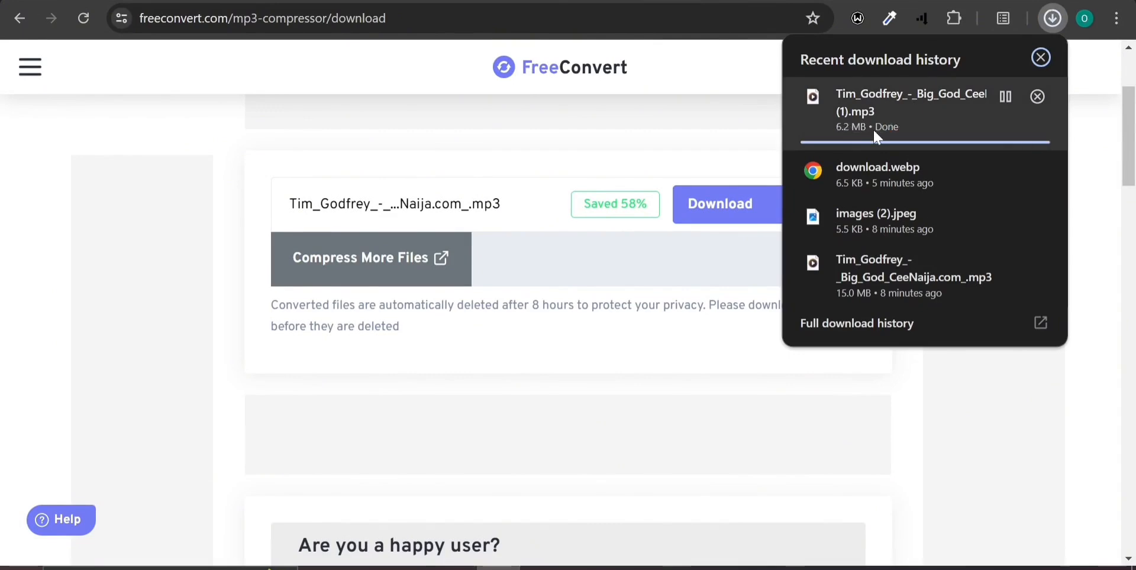
{"action": "left_click", "coordinate": [850, 129]}
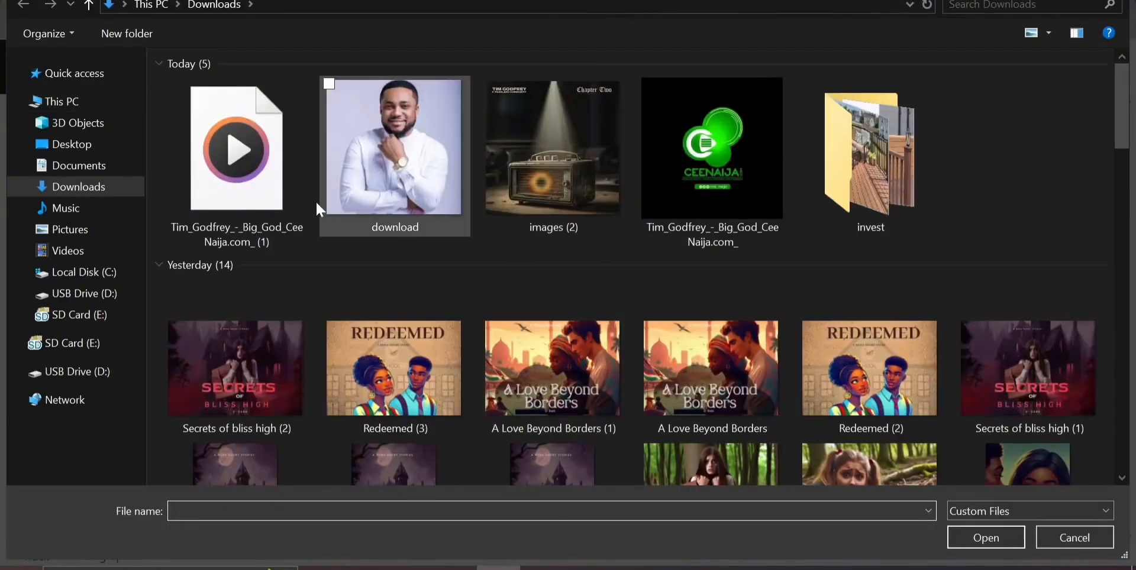
Upload the compressed Big God MP3 to the WordPress media library and preview its first seconds
{"action": "double_click", "coordinate": [305, 201]}
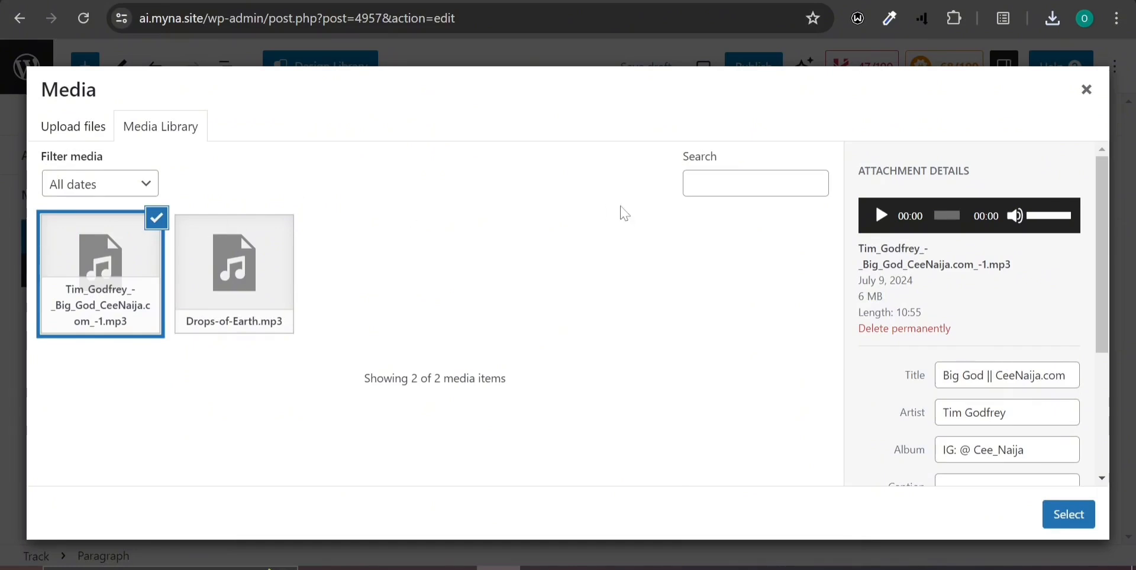
{"action": "left_click", "coordinate": [882, 218]}
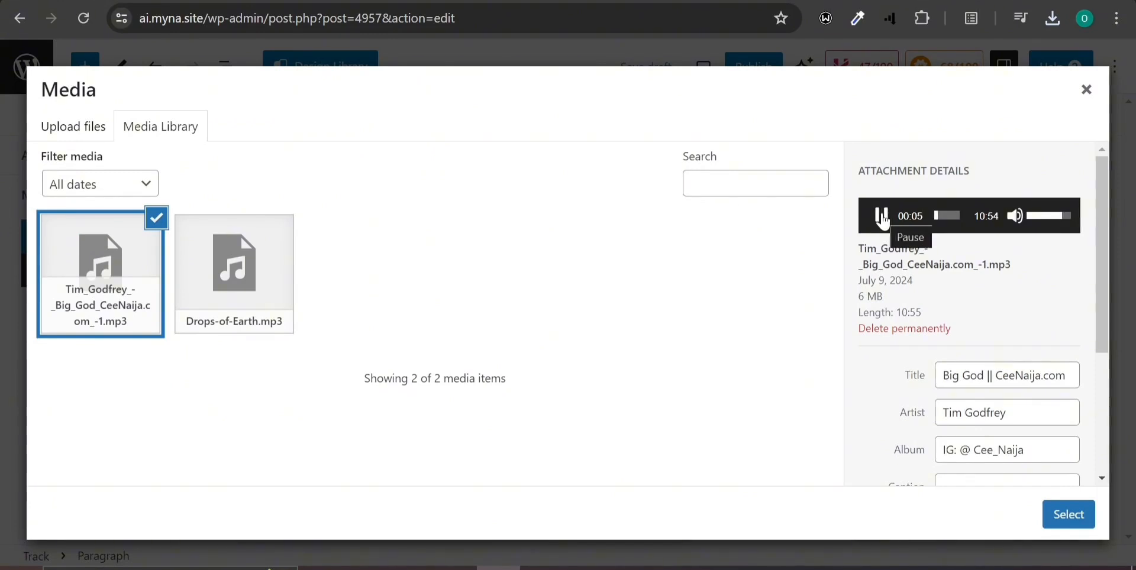
{"action": "left_click", "coordinate": [881, 218]}
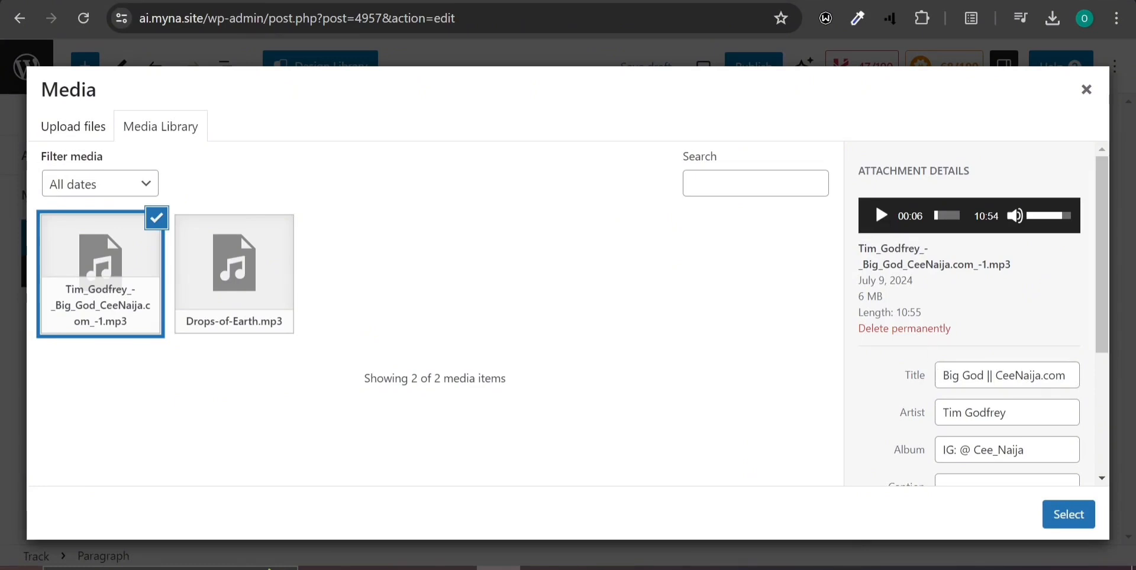
Shorten the audio attachment's title to "Big God" and clear its album and description
{"action": "left_click_drag", "start_coordinate": [983, 375], "coordinate": [1065, 375]}
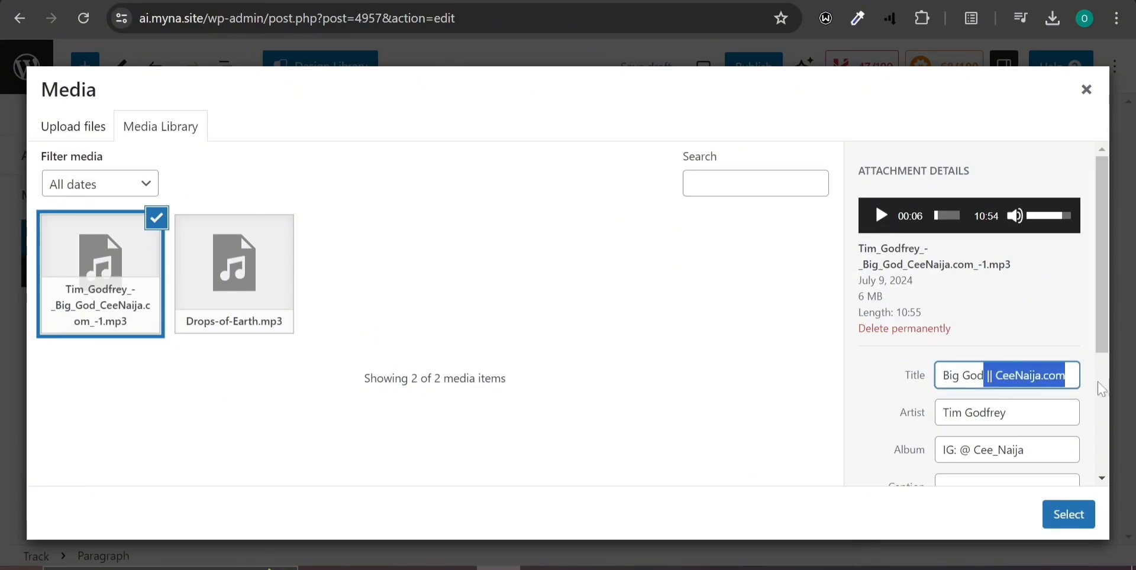
{"action": "key", "text": "BackSpace"}
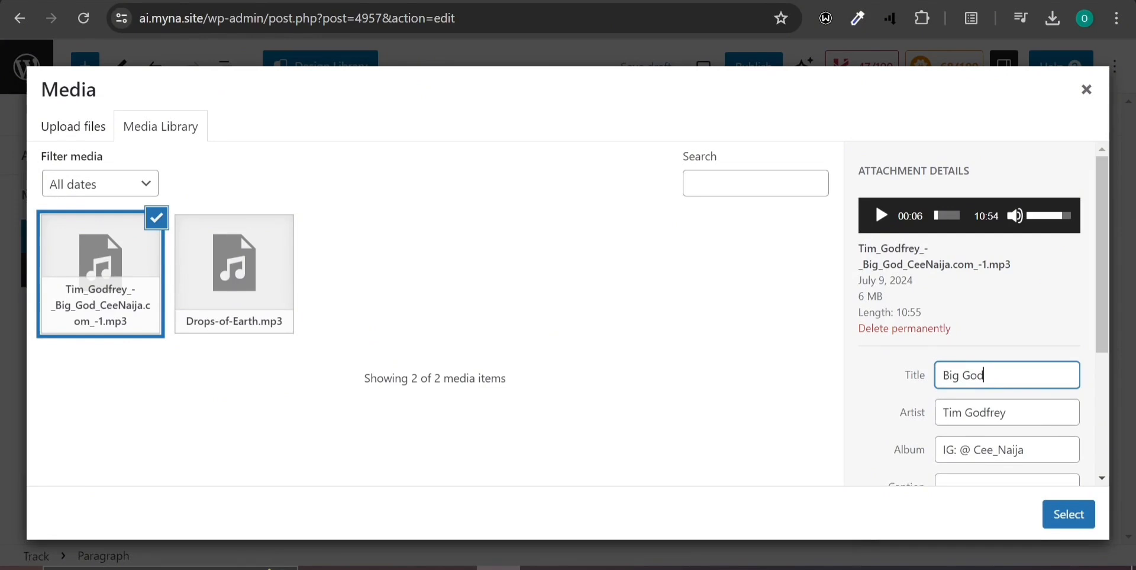
{"action": "scroll", "coordinate": [1013, 409], "scroll_direction": "down", "scroll_amount": 1}
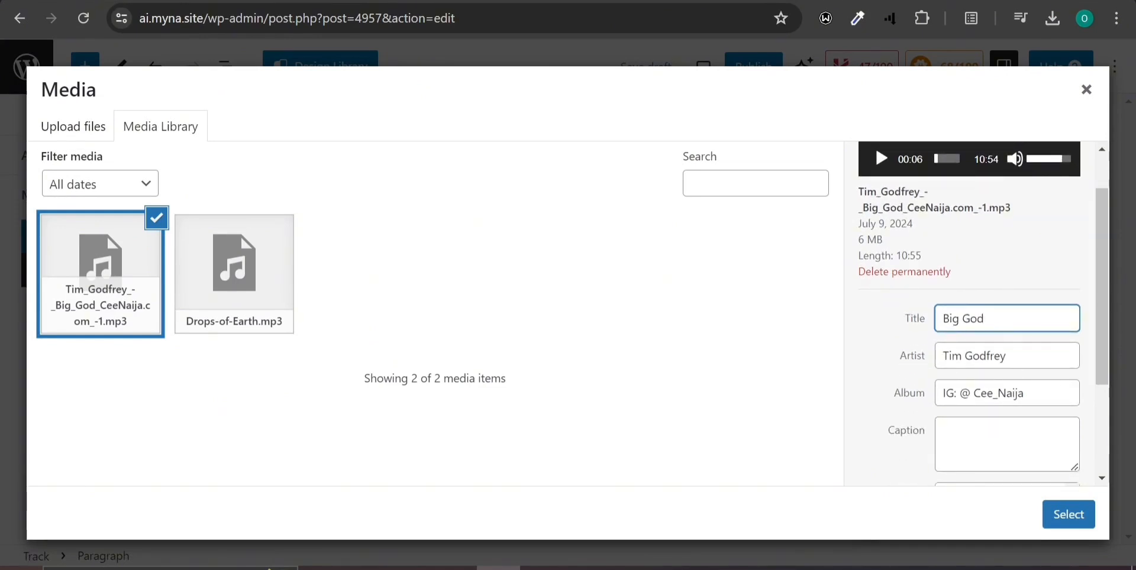
{"action": "key", "text": "Tab"}
{"action": "key", "text": "Tab"}
{"action": "key", "text": "BackSpace"}
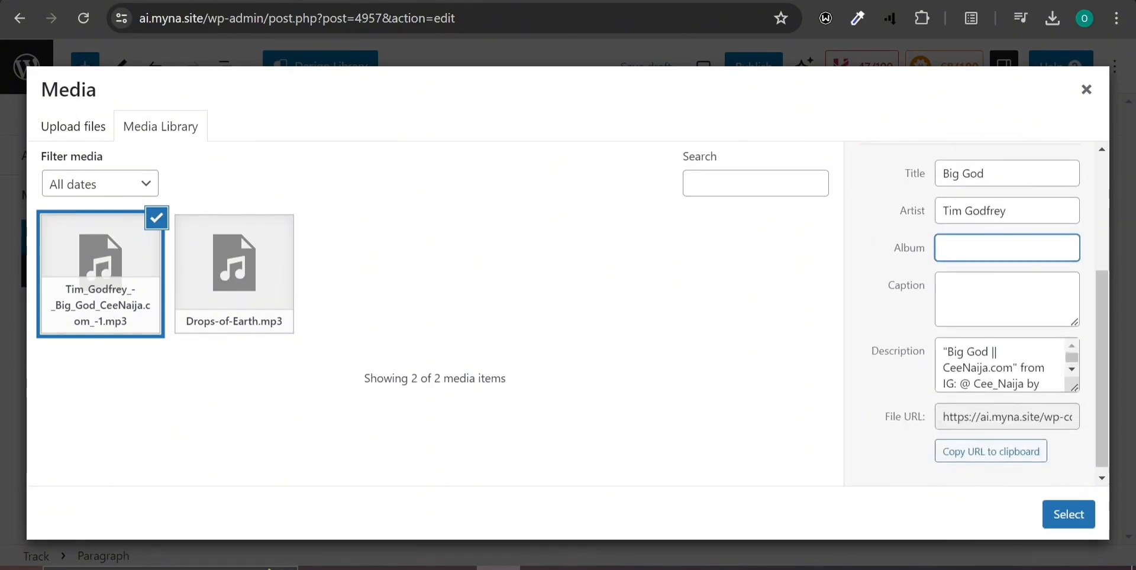
{"action": "key", "text": "Tab"}
{"action": "key", "text": "Tab"}
{"action": "key", "text": "ctrl+a"}
{"action": "key", "text": "BackSpace"}
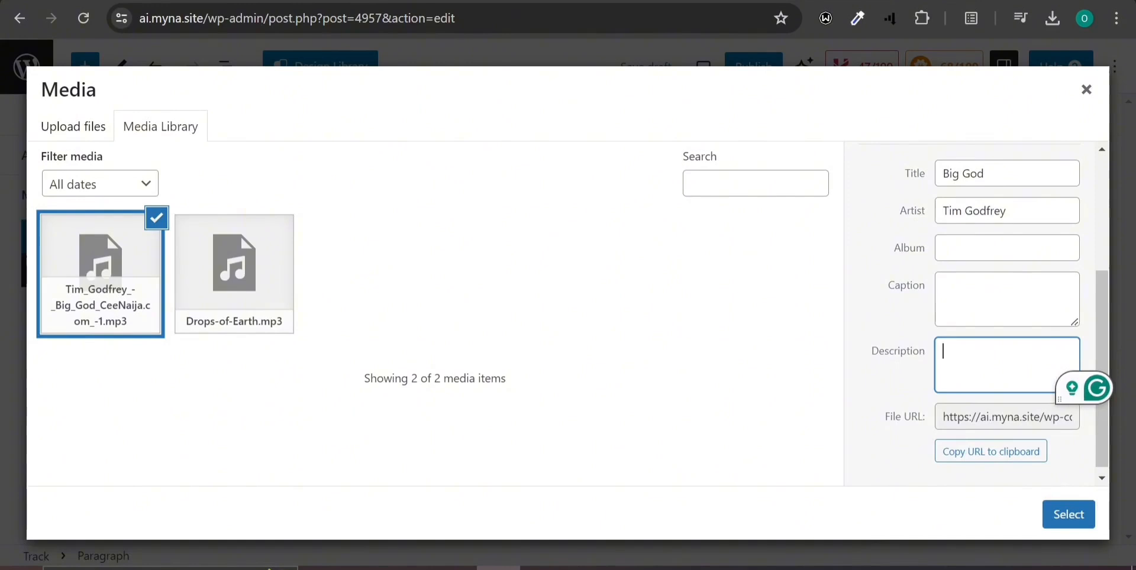
Use the uploaded MP3 as the track's full song and enter "Tim Godfrey" as the artist name
{"action": "scroll", "coordinate": [949, 438], "scroll_direction": "down", "scroll_amount": 1}
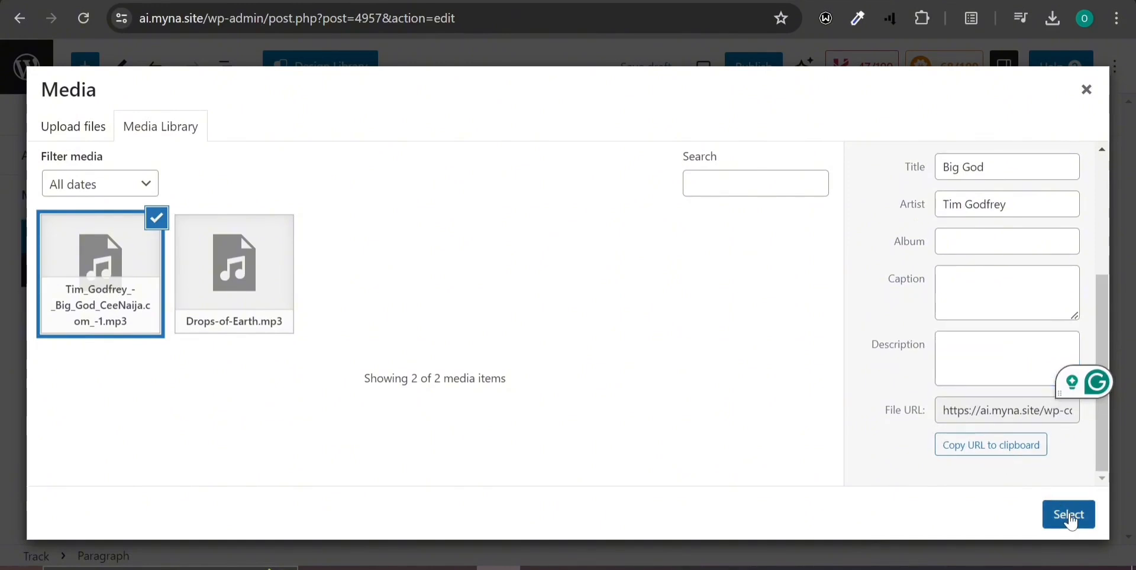
{"action": "left_click", "coordinate": [1069, 519]}
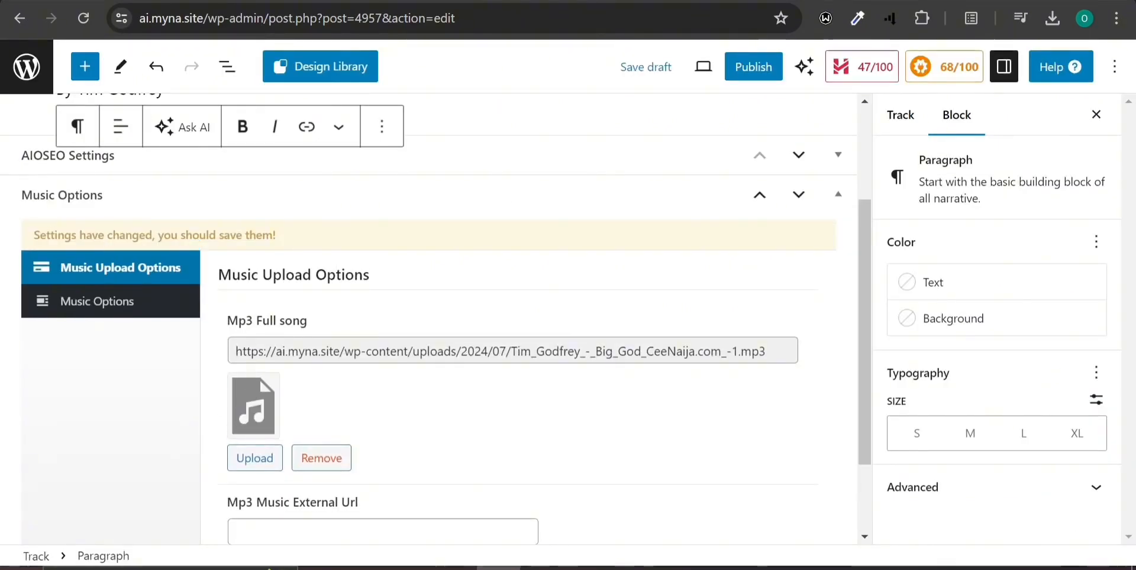
{"action": "scroll", "coordinate": [292, 426], "scroll_direction": "down", "scroll_amount": 2}
{"action": "scroll", "coordinate": [259, 499], "scroll_direction": "up", "scroll_amount": 4}
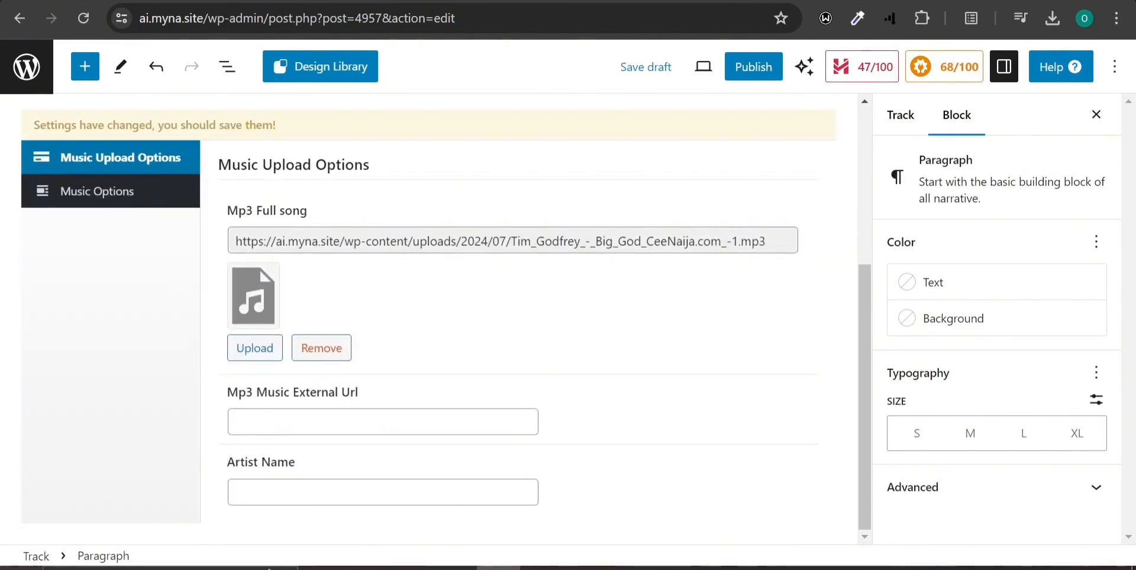
{"action": "left_click", "coordinate": [340, 493]}
{"action": "type", "text": "Tim Godfrey"}
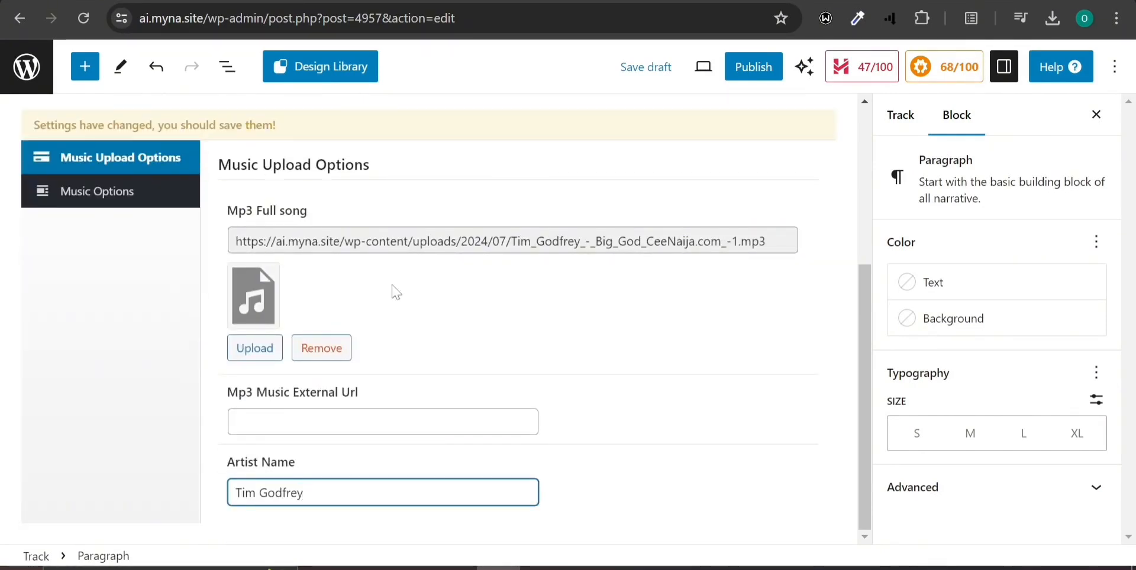
{"action": "scroll", "coordinate": [396, 292], "scroll_direction": "up", "scroll_amount": 2}
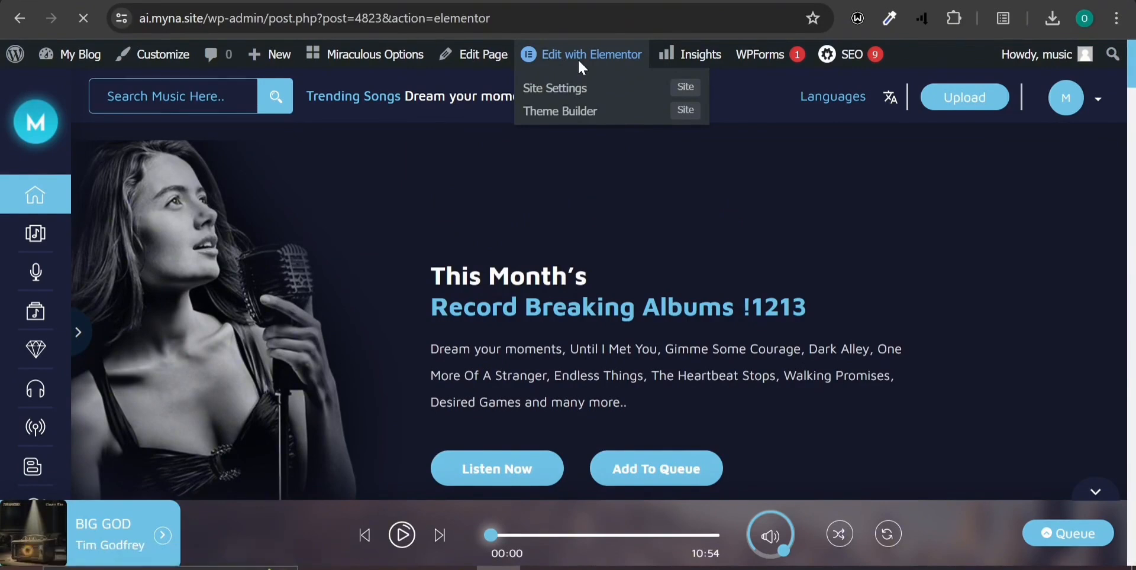
Open the site's home page in Elementor, dismissing the AIOSEO integration notice, and reduce the browser zoom to 75%
{"action": "left_click", "coordinate": [577, 59]}
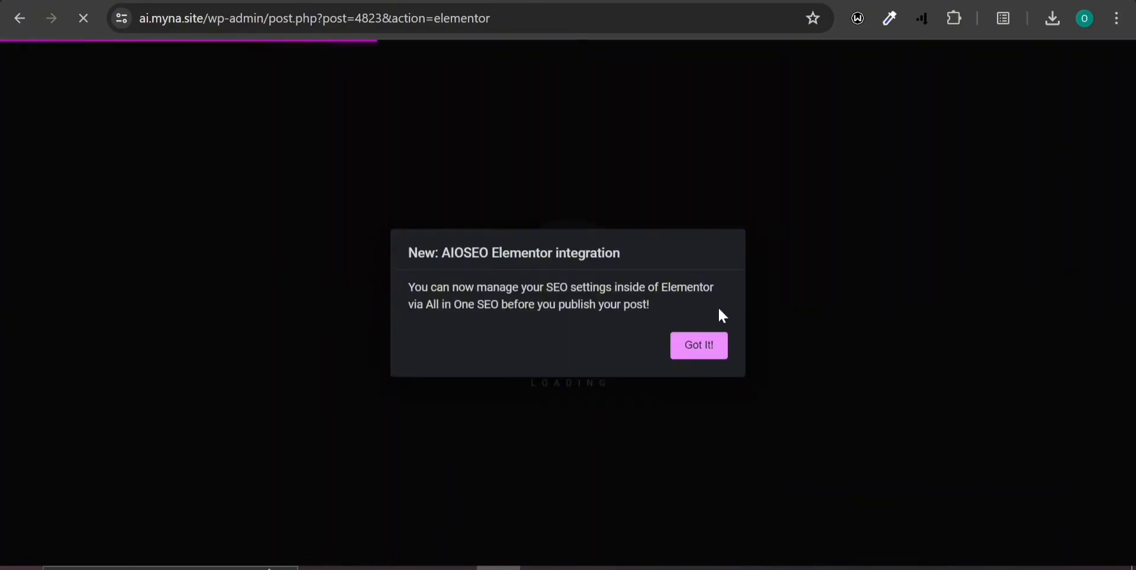
{"action": "left_click", "coordinate": [709, 338]}
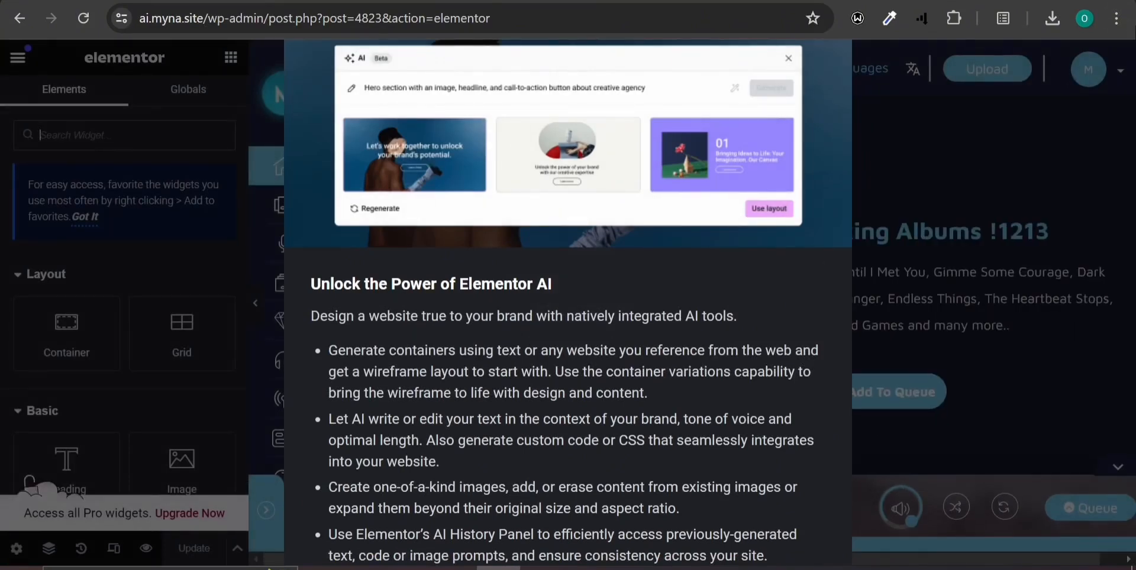
{"action": "left_click", "coordinate": [1116, 18]}
{"action": "left_click", "coordinate": [1000, 343]}
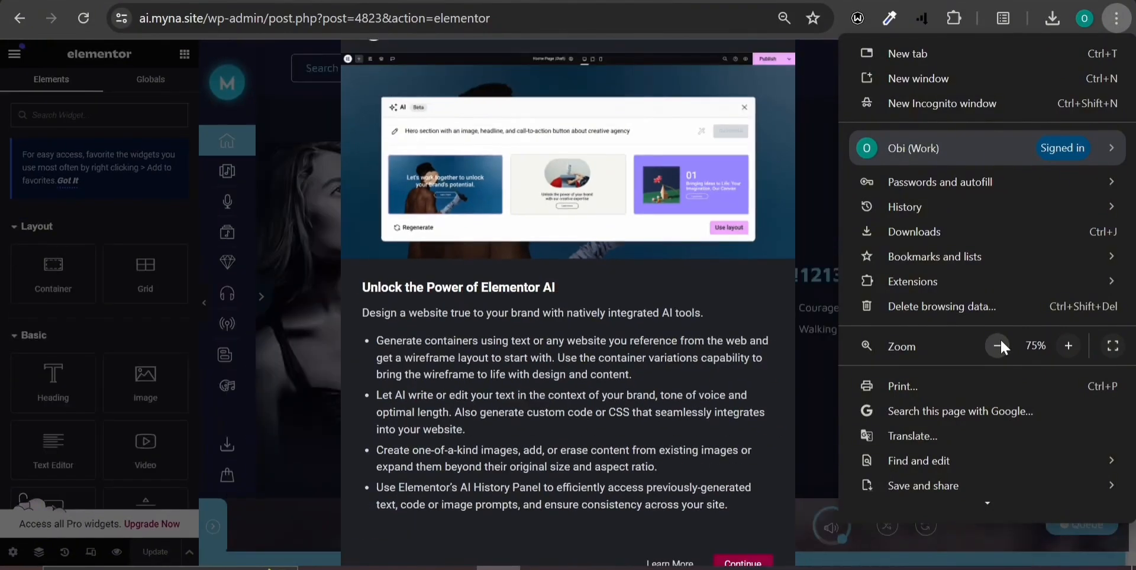
Dismiss the Elementor AI notification and restore the browser zoom to 100%
{"action": "left_click", "coordinate": [753, 562]}
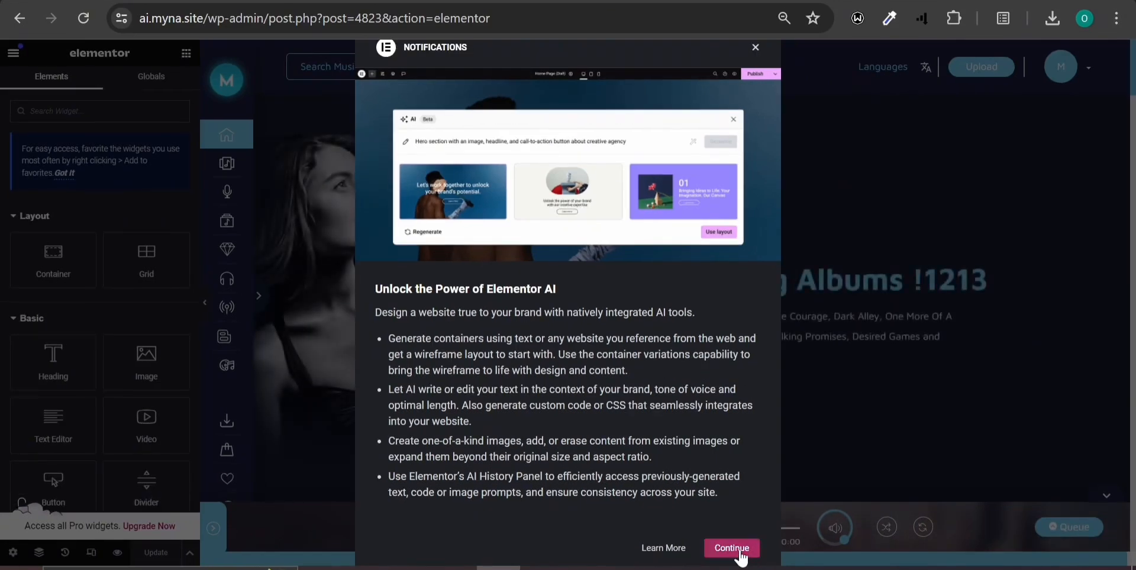
{"action": "left_click", "coordinate": [734, 549]}
{"action": "left_click", "coordinate": [1118, 20]}
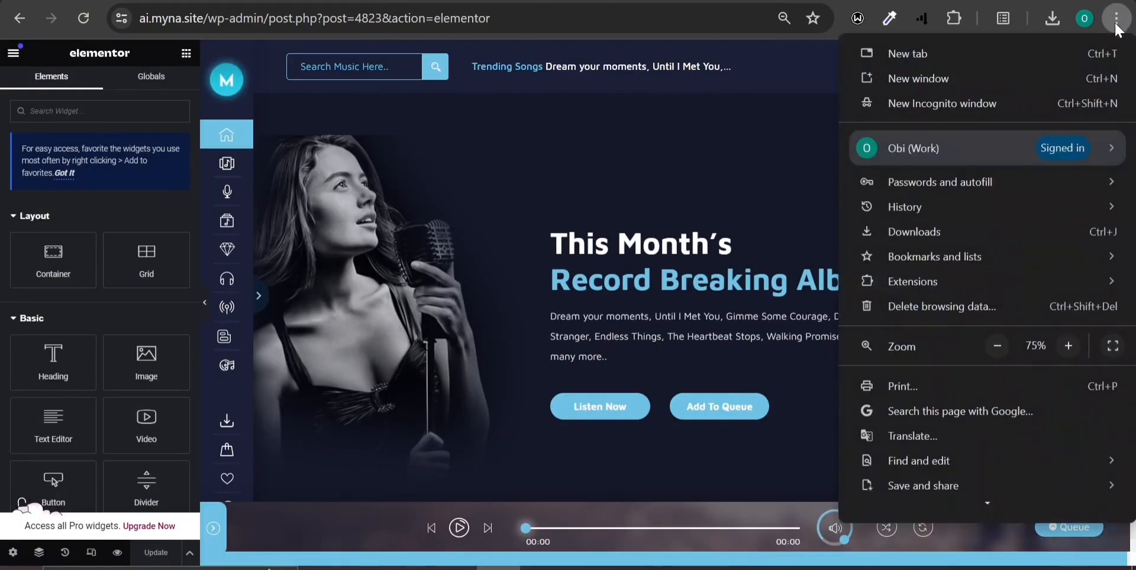
{"action": "left_click", "coordinate": [1072, 339]}
{"action": "left_click", "coordinate": [1072, 339]}
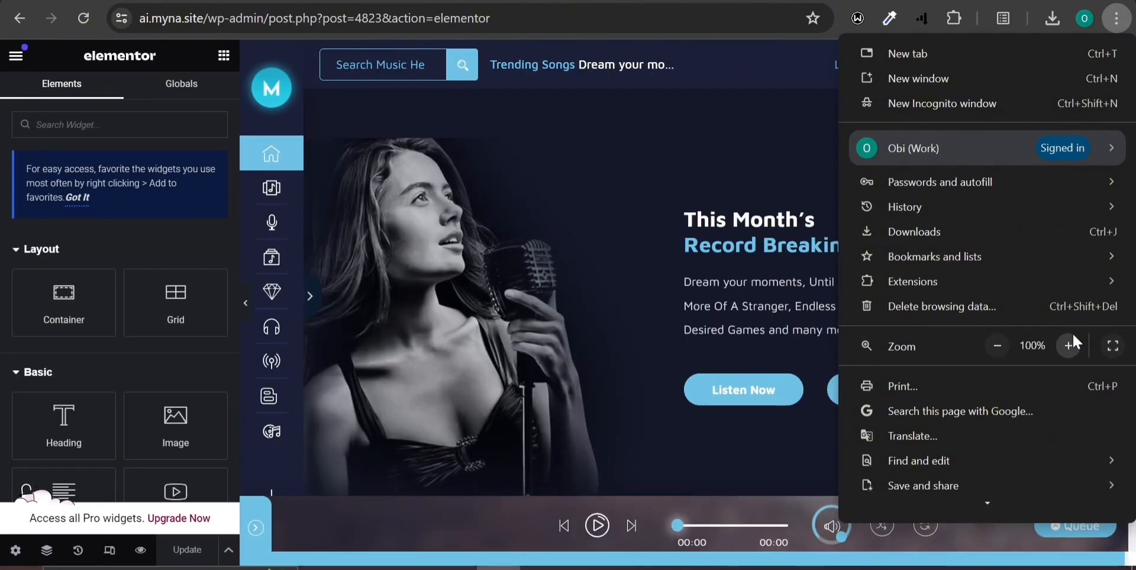
Open the hero banner's settings and look through the surrounding home page sections
{"action": "left_click", "coordinate": [555, 267]}
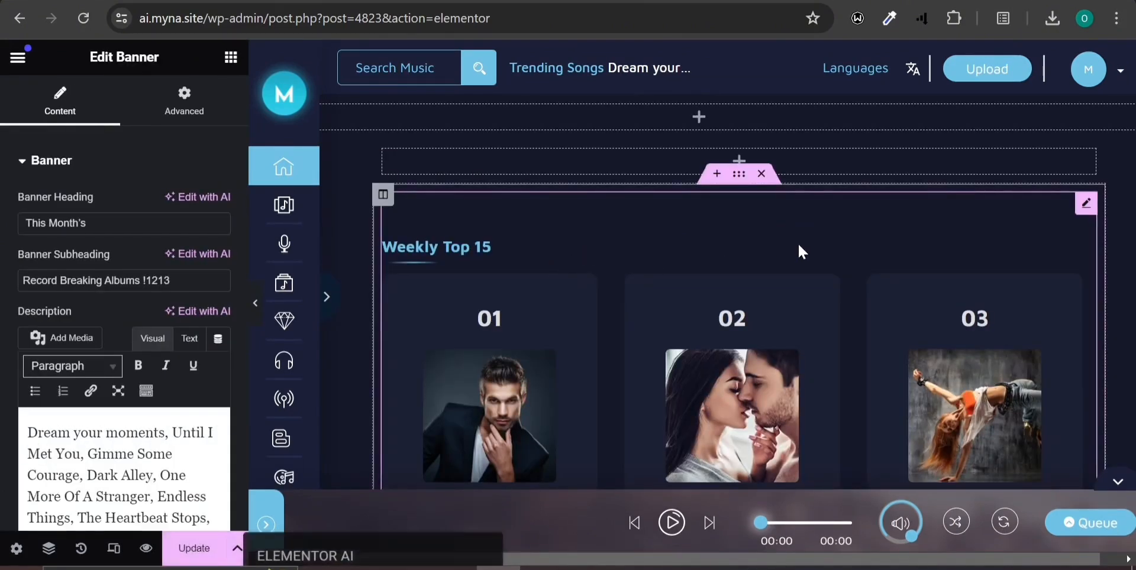
{"action": "left_click", "coordinate": [1117, 21]}
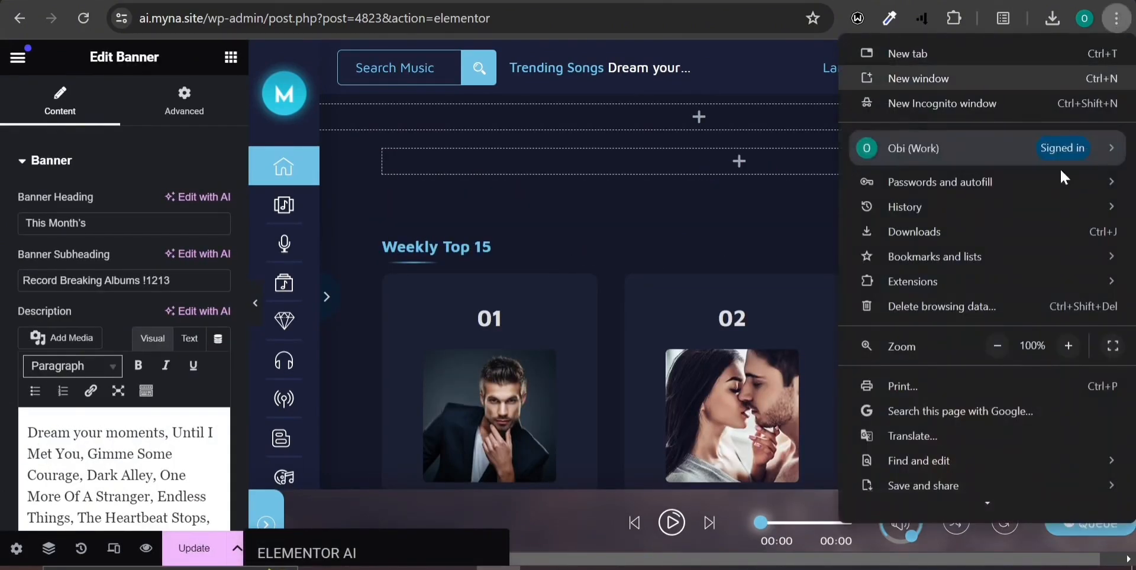
{"action": "left_click", "coordinate": [576, 268]}
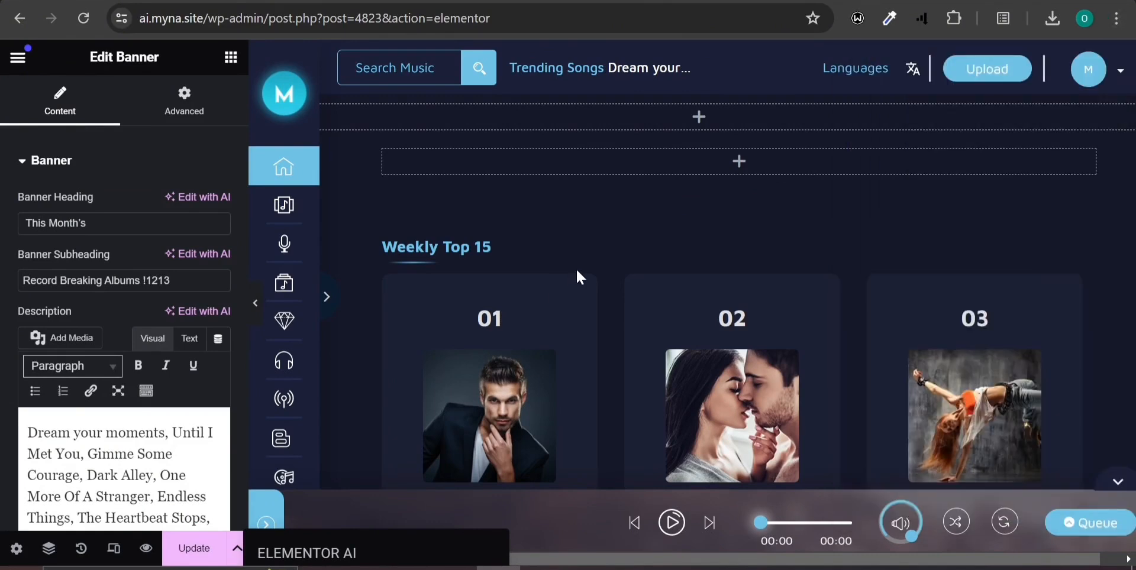
{"action": "scroll", "coordinate": [576, 268], "scroll_direction": "down", "scroll_amount": 8}
{"action": "scroll", "coordinate": [576, 268], "scroll_direction": "up", "scroll_amount": 8}
Set the Featured Albums widget's albums type to Top Albums
{"action": "left_click", "coordinate": [441, 263]}
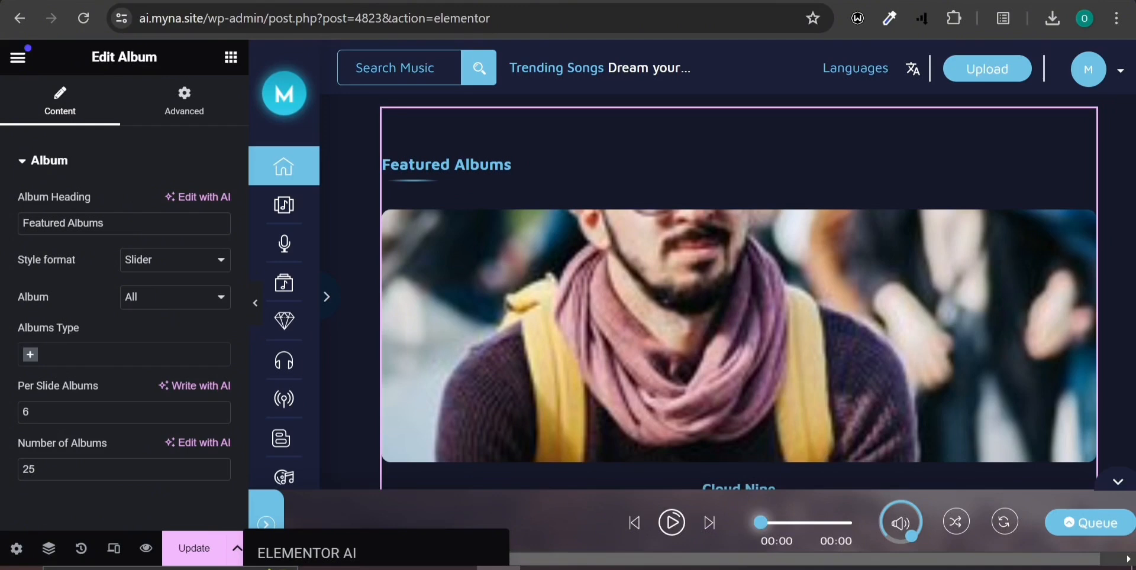
{"action": "left_click", "coordinate": [31, 358]}
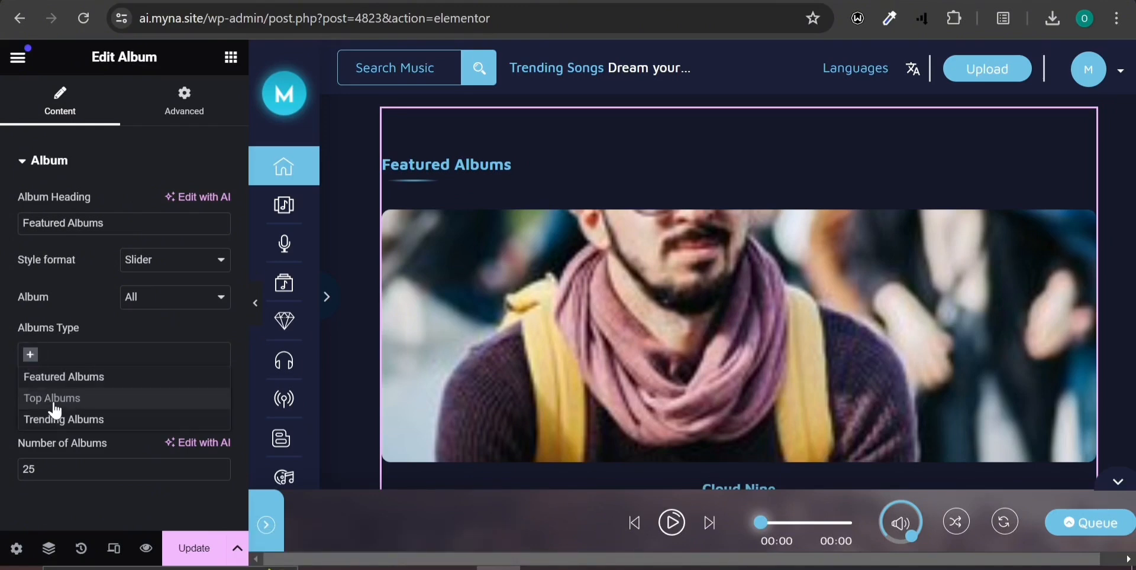
{"action": "left_click", "coordinate": [52, 398]}
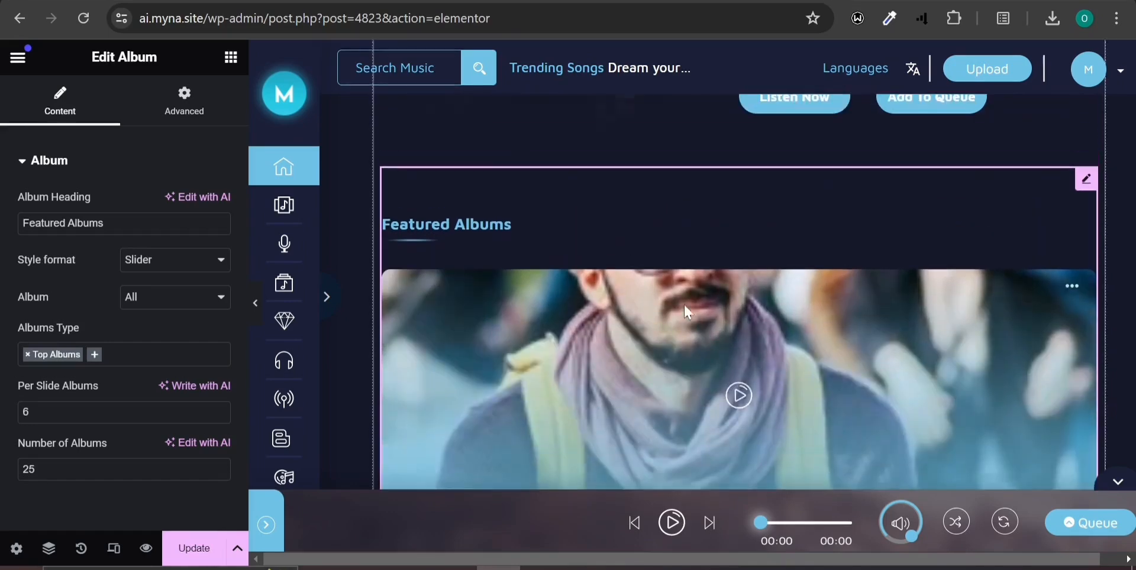
Review the home page sections below Featured Albums, opening the New Releases track widget's settings
{"action": "scroll", "coordinate": [498, 291], "scroll_direction": "down", "scroll_amount": 5}
{"action": "scroll", "coordinate": [498, 291], "scroll_direction": "down", "scroll_amount": 6}
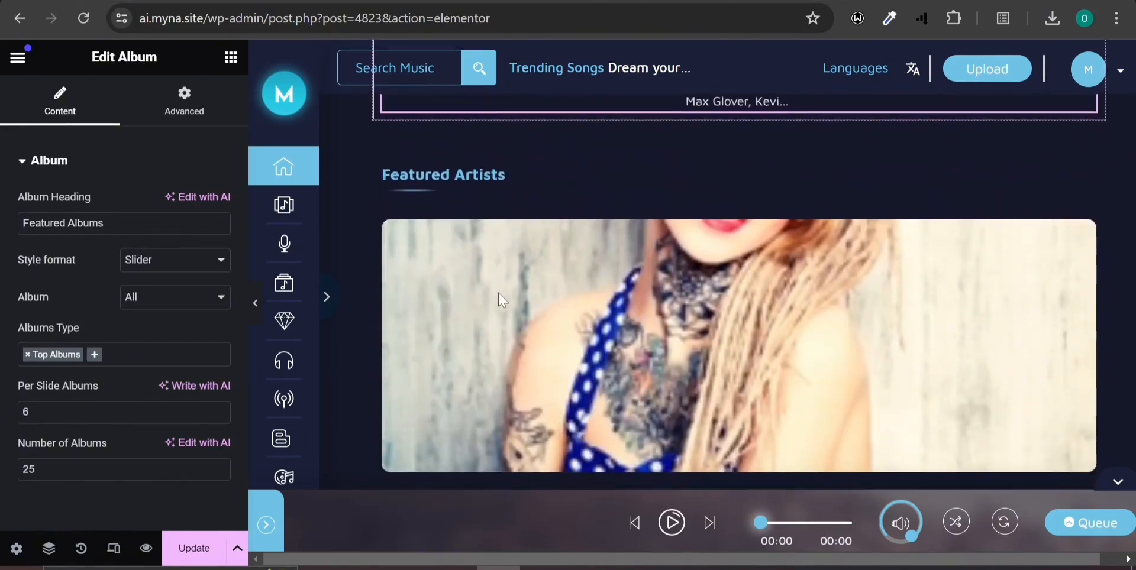
{"action": "scroll", "coordinate": [498, 291], "scroll_direction": "up", "scroll_amount": 7}
{"action": "scroll", "coordinate": [498, 300], "scroll_direction": "up", "scroll_amount": 8}
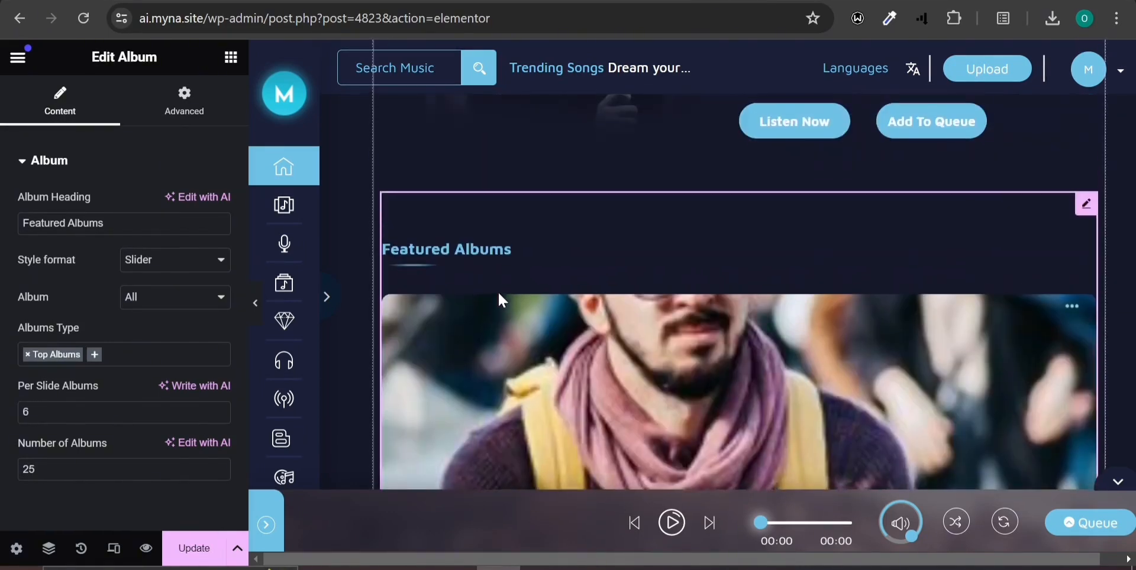
{"action": "scroll", "coordinate": [498, 301], "scroll_direction": "down", "scroll_amount": 6}
{"action": "scroll", "coordinate": [736, 281], "scroll_direction": "down", "scroll_amount": 10}
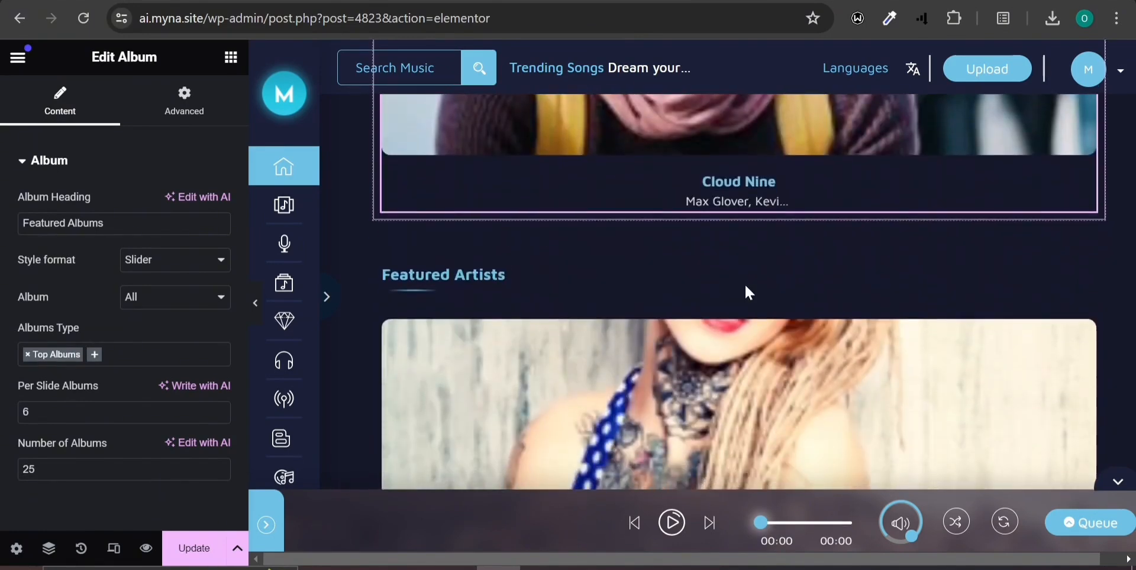
{"action": "scroll", "coordinate": [957, 347], "scroll_direction": "down", "scroll_amount": 5}
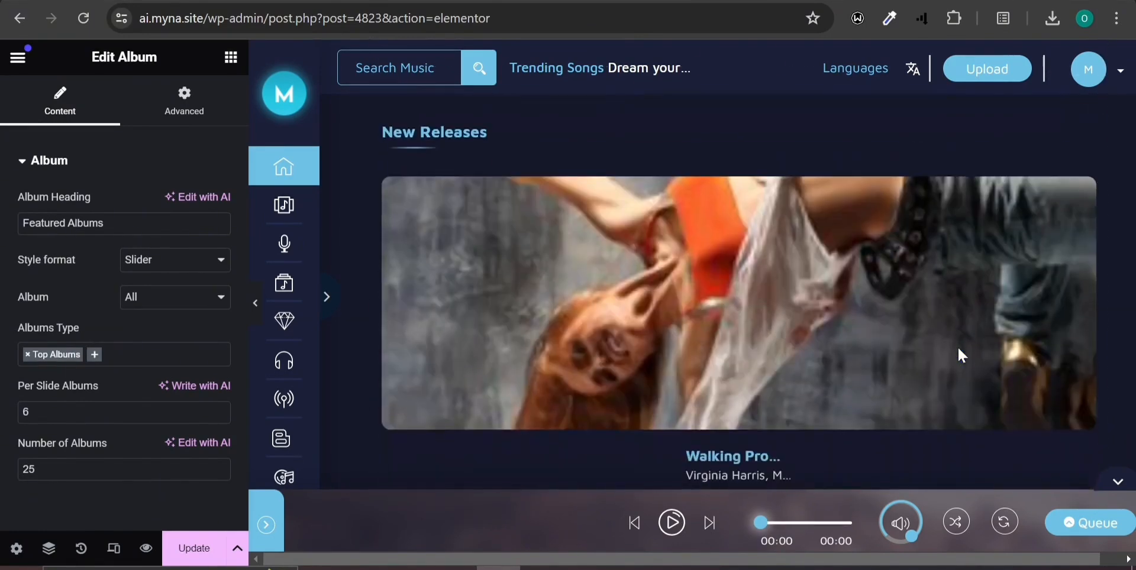
{"action": "left_click", "coordinate": [706, 290]}
{"action": "scroll", "coordinate": [473, 340], "scroll_direction": "down", "scroll_amount": 20}
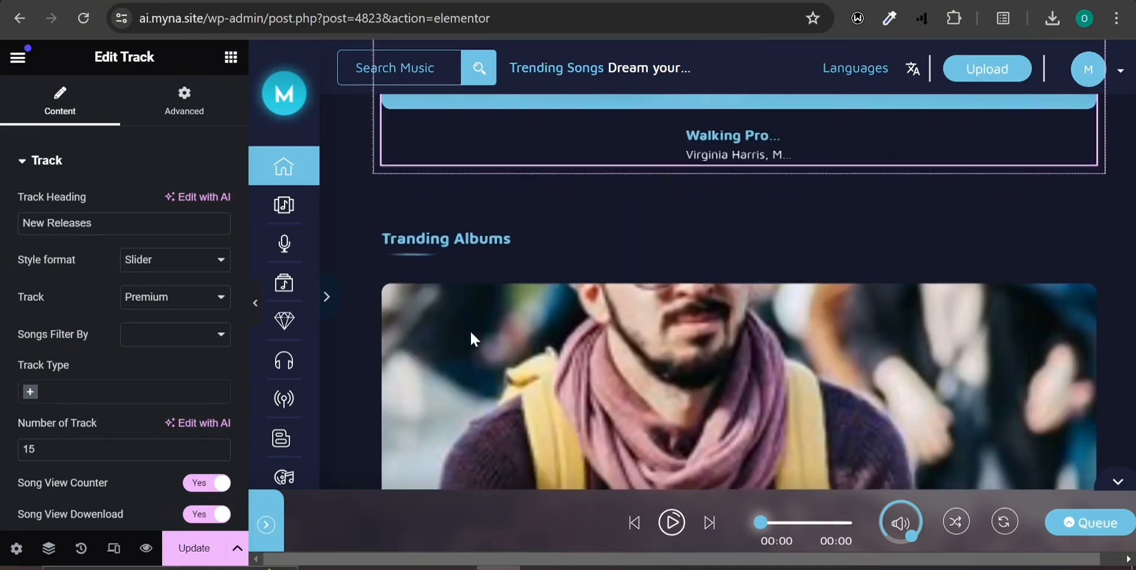
{"action": "scroll", "coordinate": [472, 334], "scroll_direction": "up", "scroll_amount": 10}
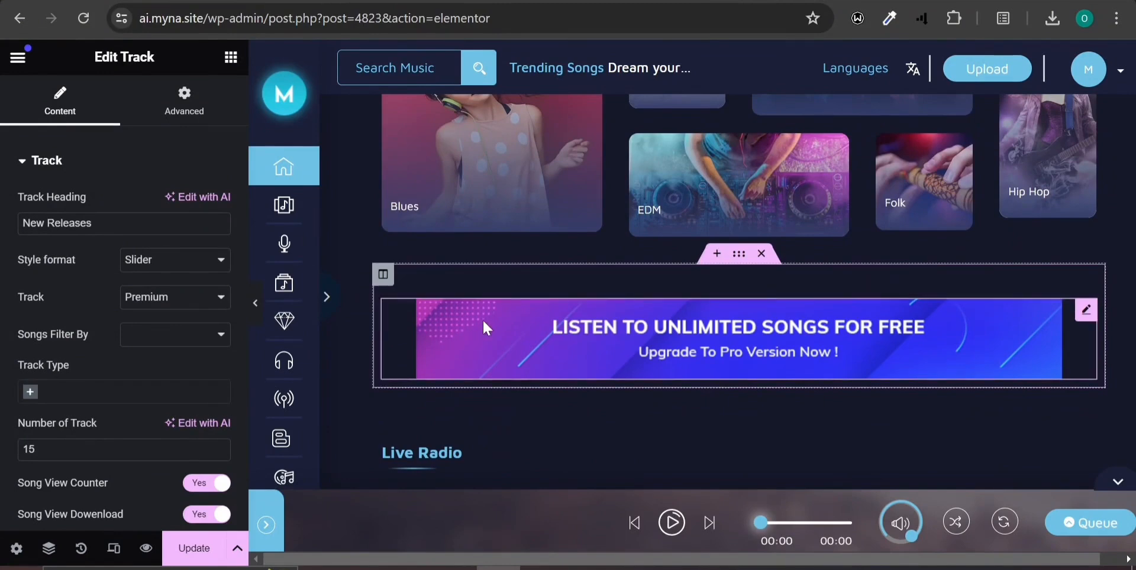
Open the image settings of the "Listen to unlimited songs for free" banner and examine the page sections around it
{"action": "left_click", "coordinate": [483, 321]}
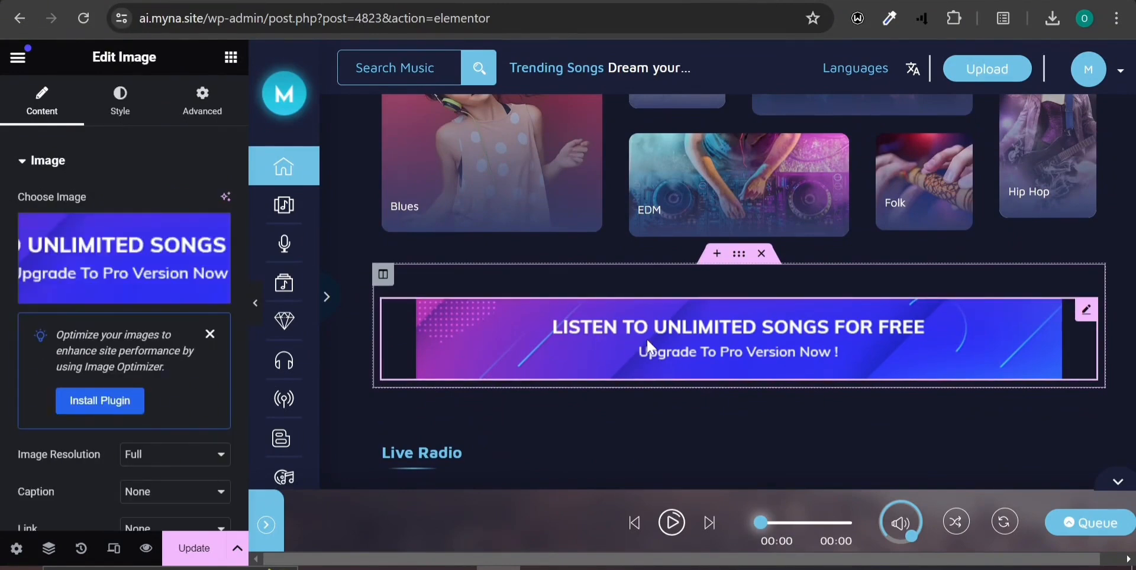
{"action": "mouse_move", "coordinate": [93, 277]}
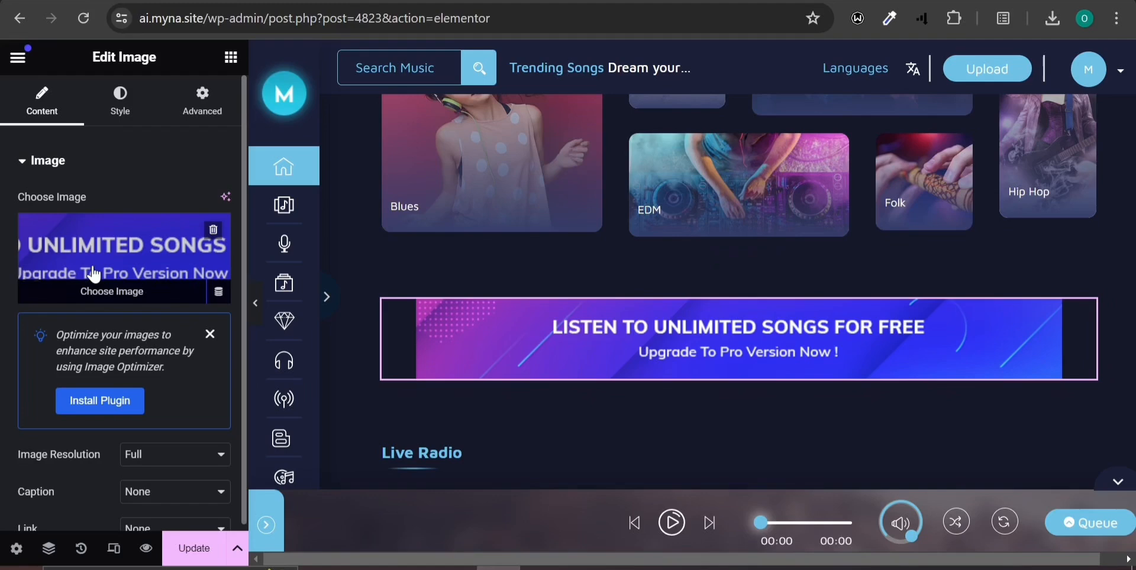
{"action": "scroll", "coordinate": [510, 348], "scroll_direction": "down", "scroll_amount": 2}
{"action": "scroll", "coordinate": [510, 346], "scroll_direction": "down", "scroll_amount": 5}
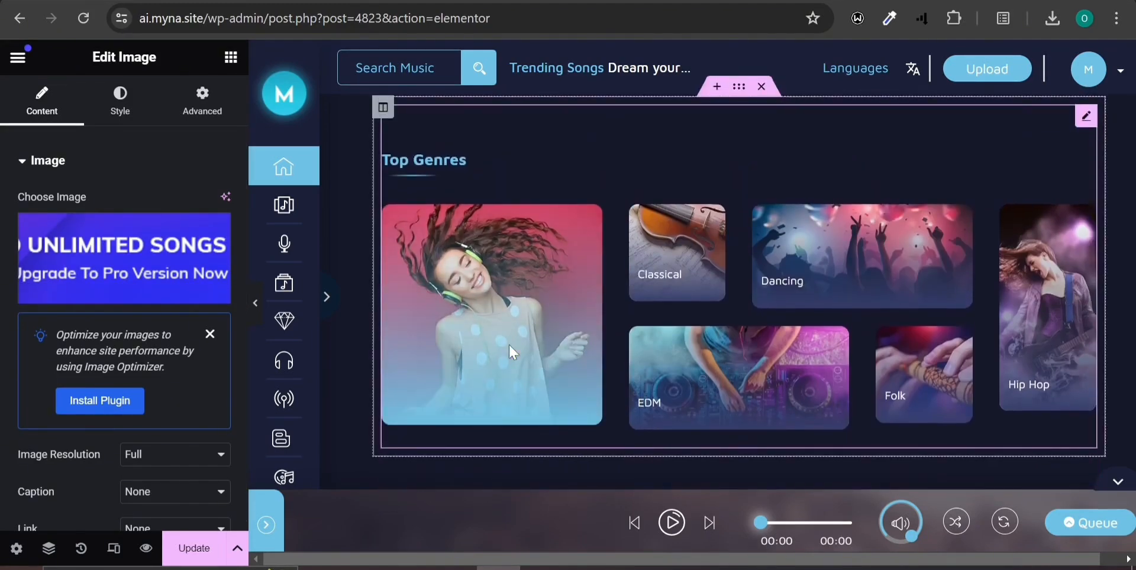
{"action": "scroll", "coordinate": [510, 347], "scroll_direction": "down", "scroll_amount": 3}
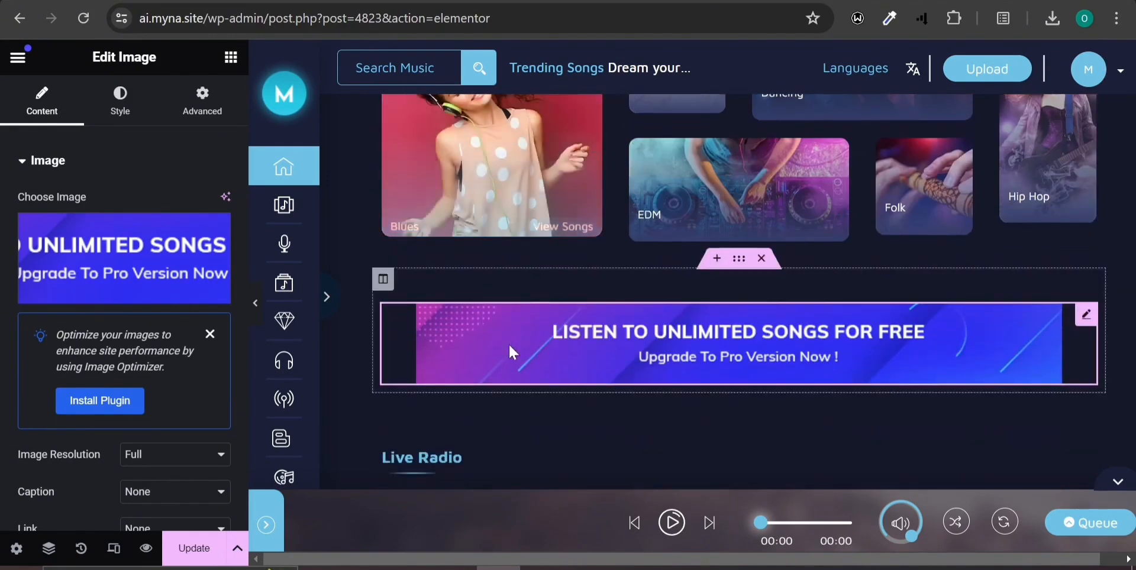
{"action": "scroll", "coordinate": [509, 349], "scroll_direction": "up", "scroll_amount": 10}
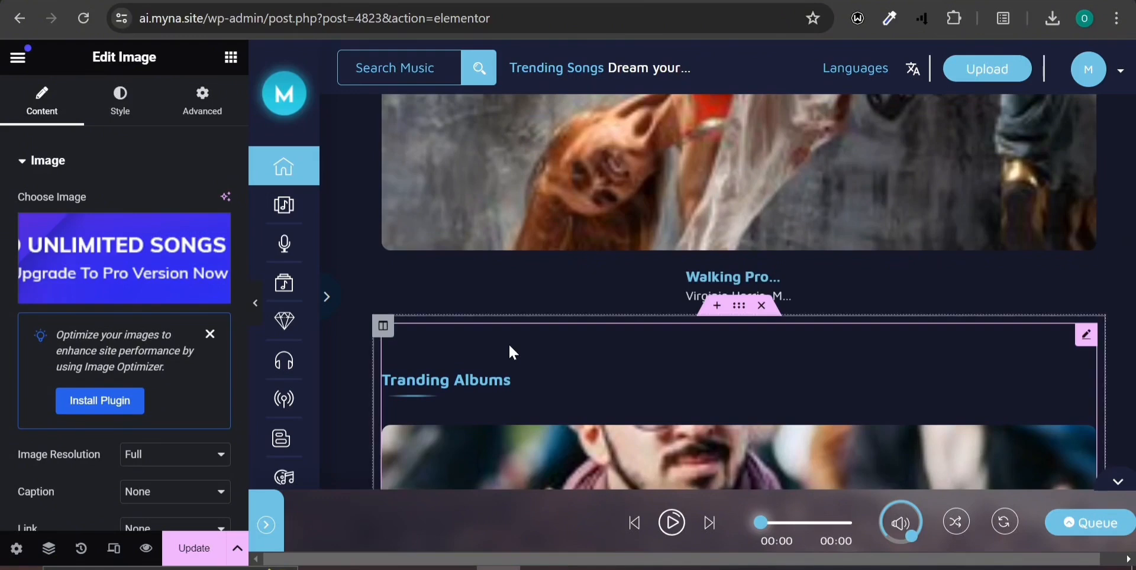
{"action": "scroll", "coordinate": [509, 349], "scroll_direction": "up", "scroll_amount": 5}
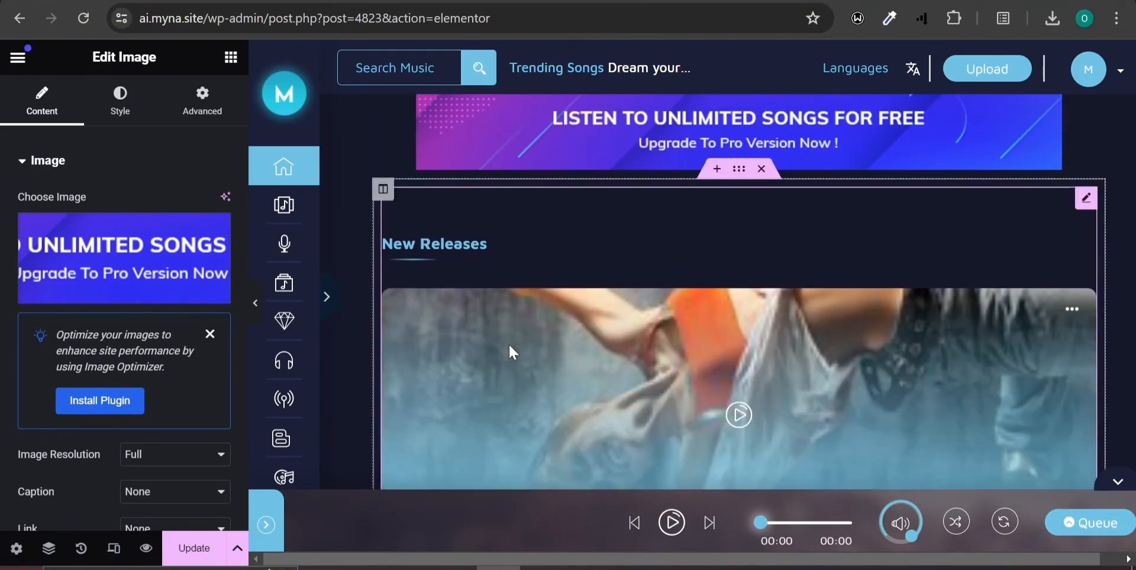
{"action": "scroll", "coordinate": [510, 352], "scroll_direction": "up", "scroll_amount": 10}
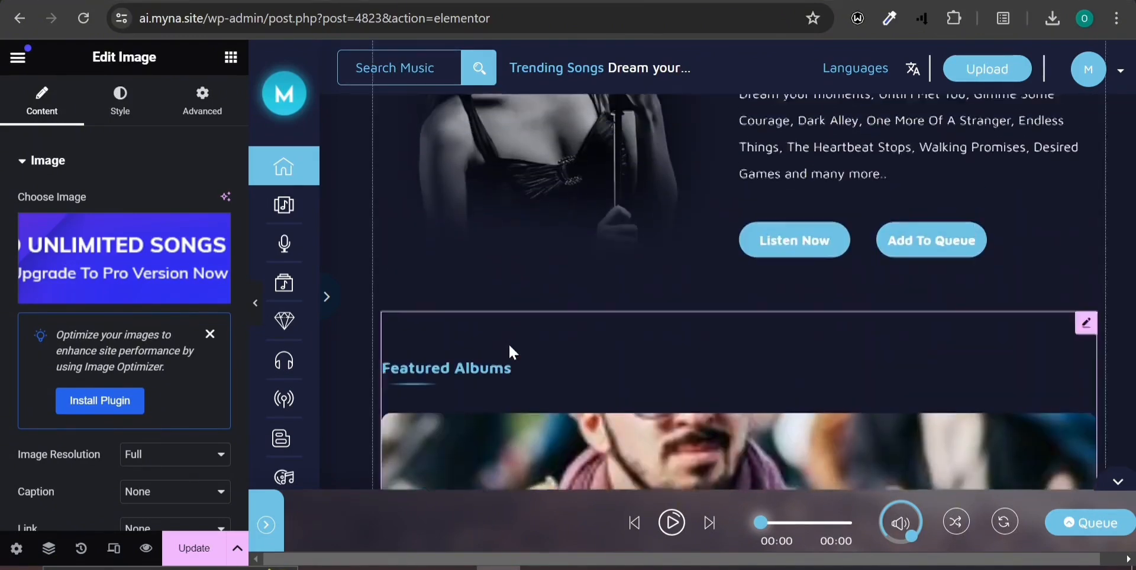
{"action": "scroll", "coordinate": [510, 353], "scroll_direction": "up", "scroll_amount": 5}
{"action": "scroll", "coordinate": [510, 351], "scroll_direction": "up", "scroll_amount": 16}
Set the Weekly Top 15 widget to show Free tracks, keeping its Weekly style format, and check the listed songs
{"action": "left_click", "coordinate": [510, 349]}
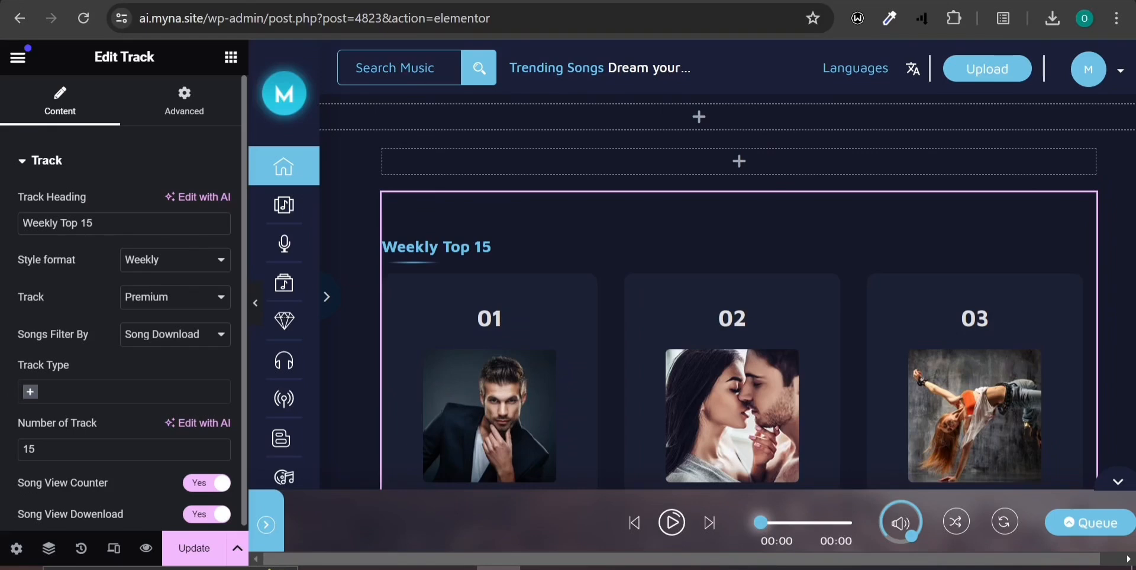
{"action": "left_click", "coordinate": [181, 265]}
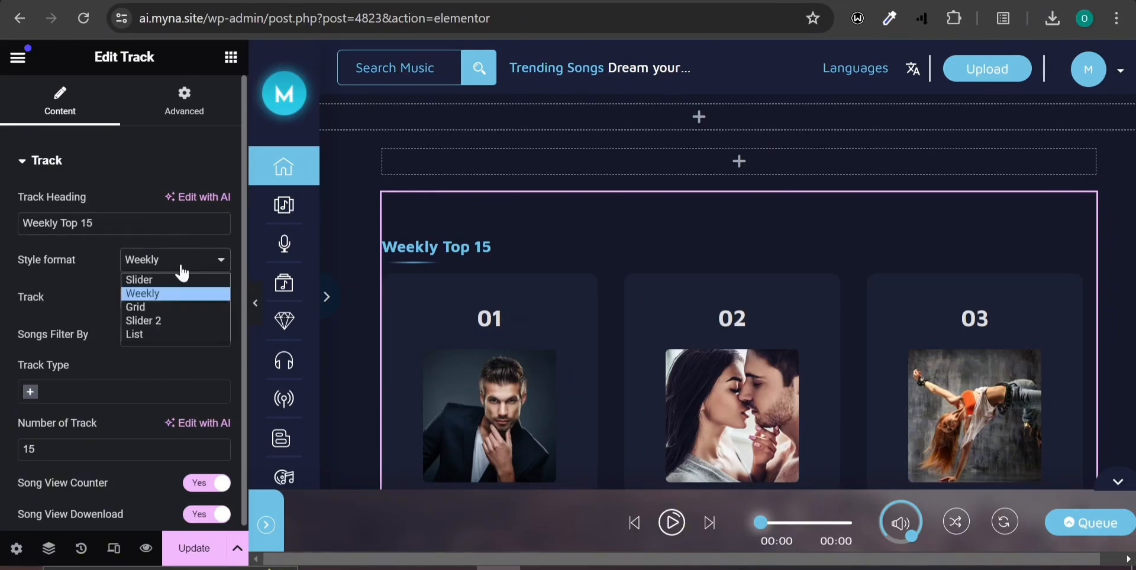
{"action": "left_click", "coordinate": [145, 294]}
{"action": "left_click", "coordinate": [145, 301]}
{"action": "left_click", "coordinate": [145, 329]}
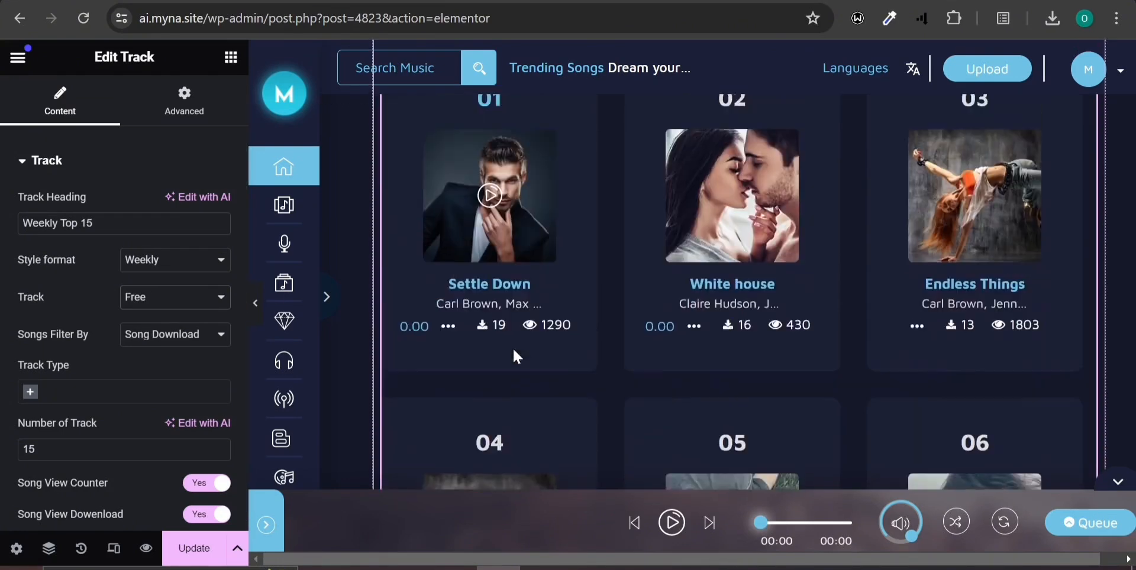
{"action": "scroll", "coordinate": [513, 350], "scroll_direction": "down", "scroll_amount": 3}
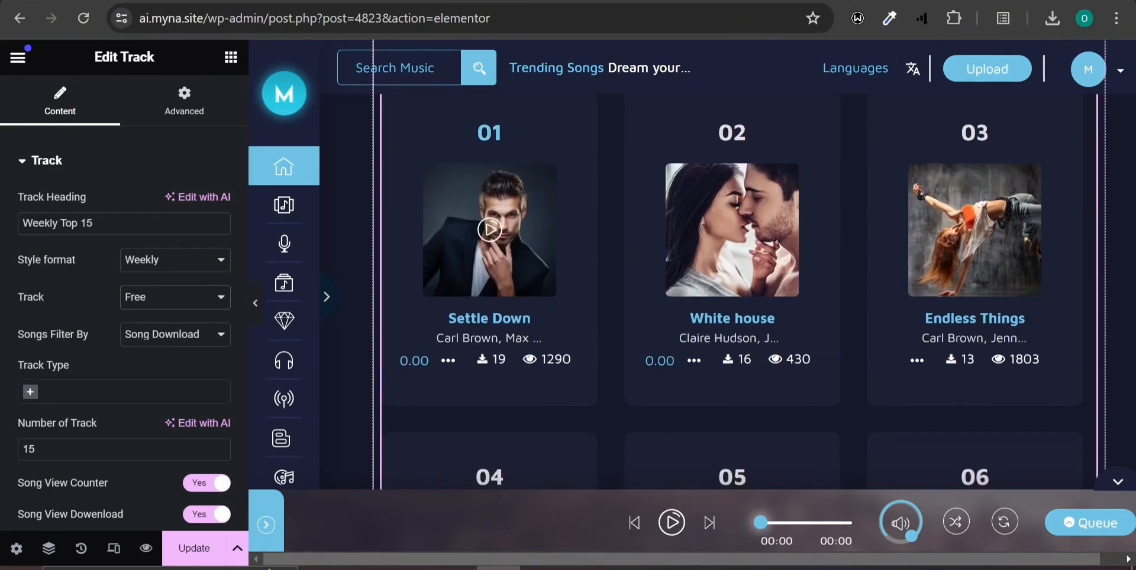
{"action": "scroll", "coordinate": [510, 363], "scroll_direction": "down", "scroll_amount": 2}
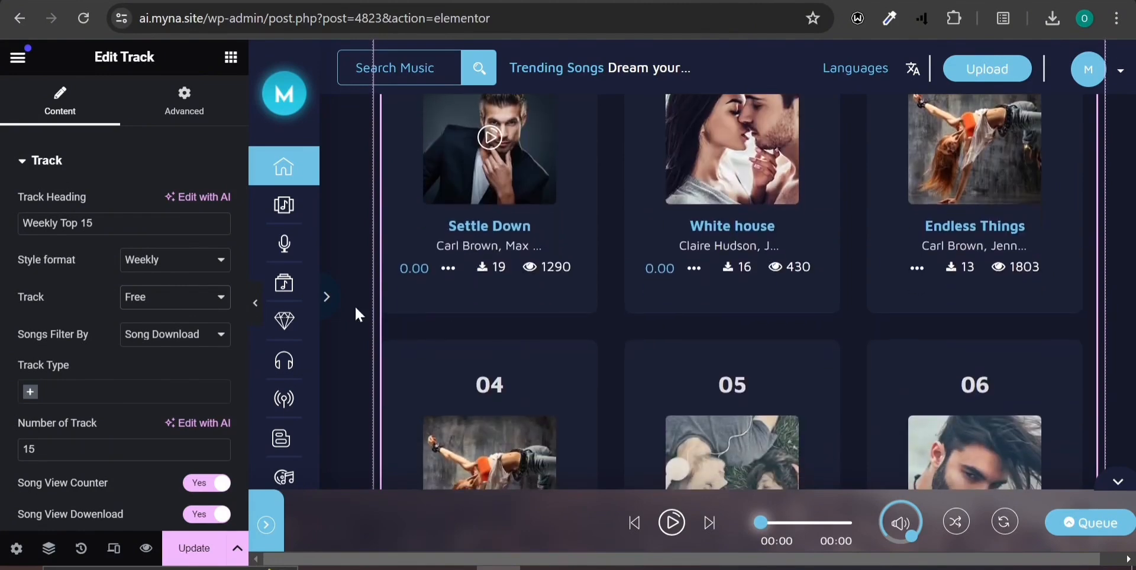
Examine the song filter and track type options of the Weekly Top 15 widget without changing them
{"action": "left_click", "coordinate": [200, 338]}
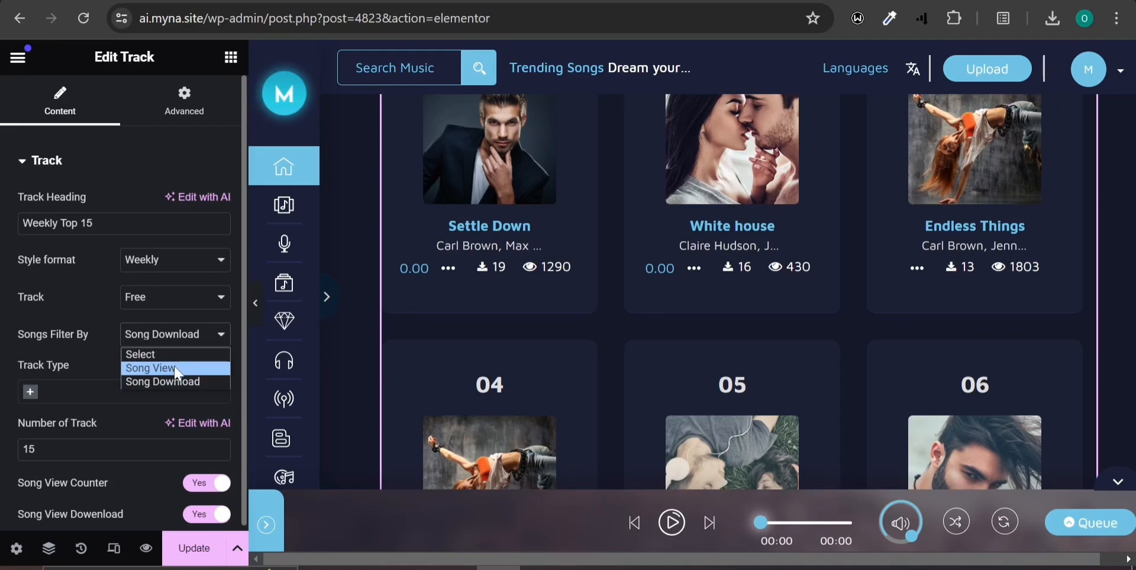
{"action": "left_click", "coordinate": [194, 347]}
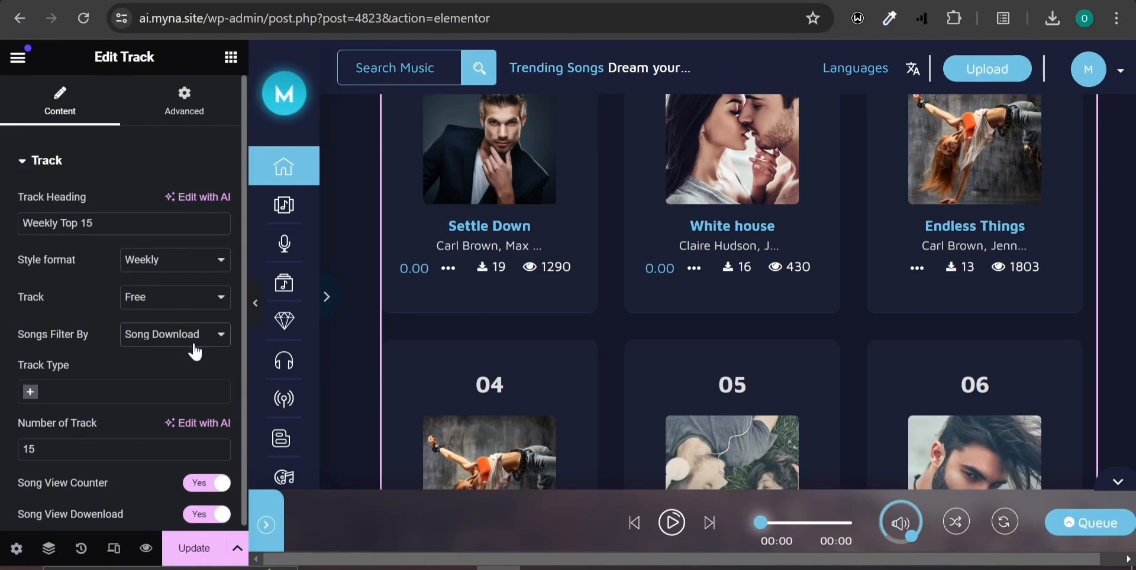
{"action": "scroll", "coordinate": [178, 365], "scroll_direction": "down", "scroll_amount": 1}
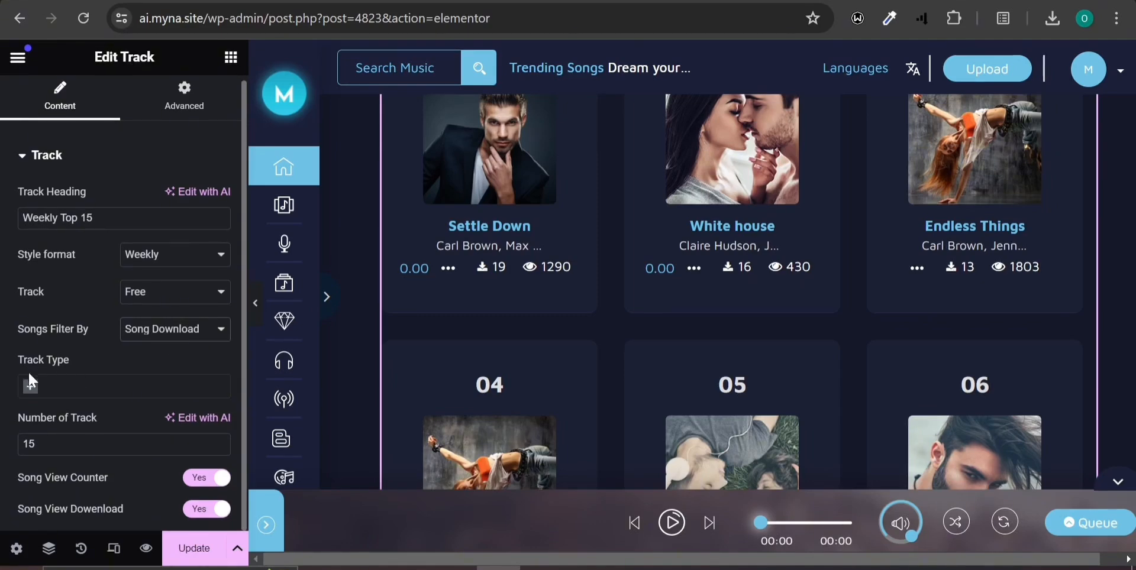
{"action": "left_click", "coordinate": [32, 391]}
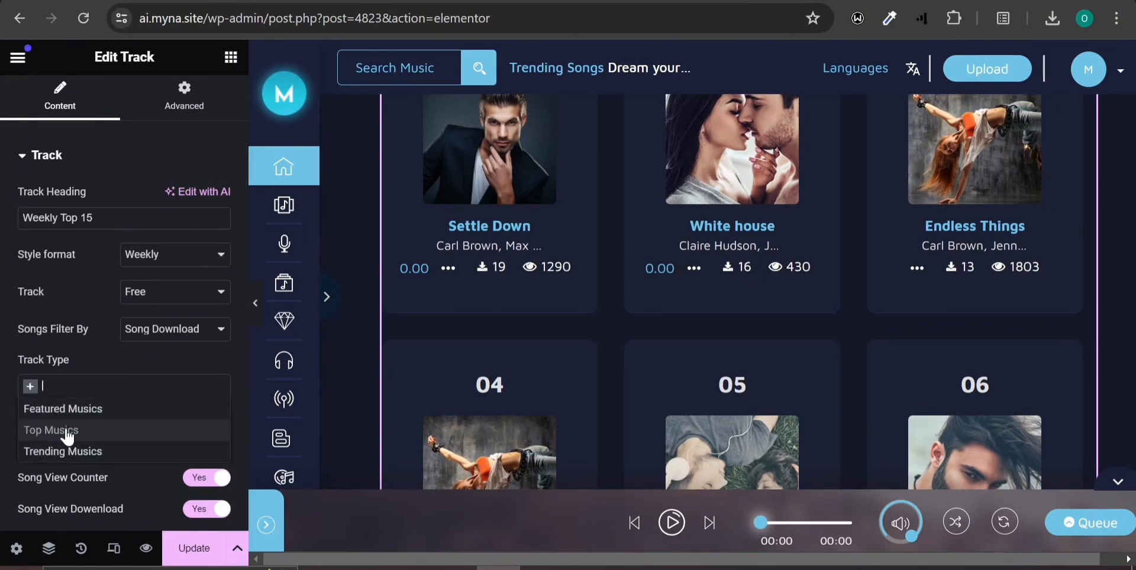
{"action": "left_click", "coordinate": [72, 346]}
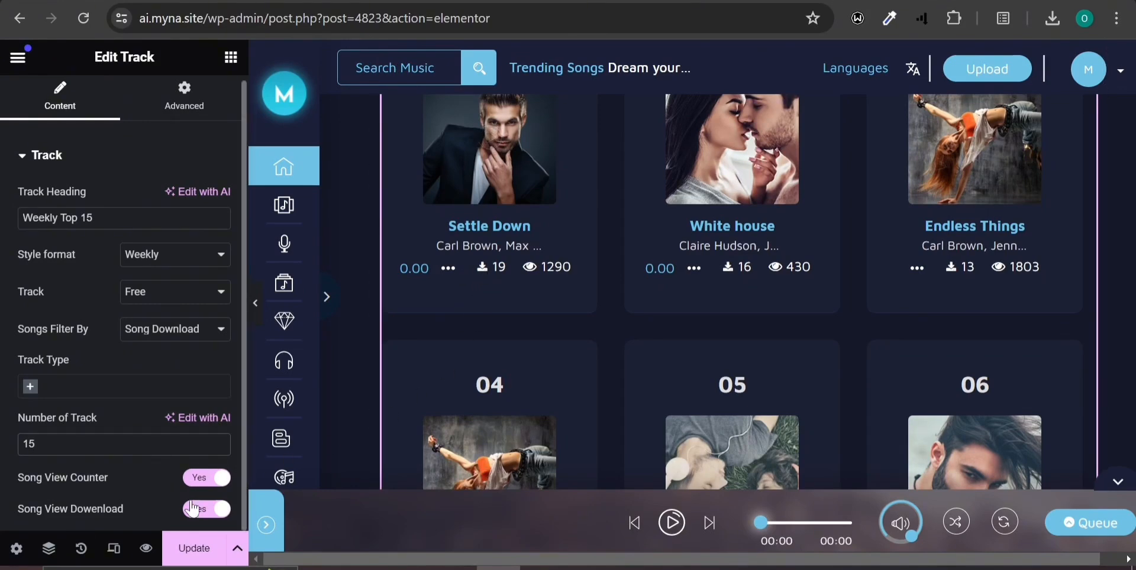
{"action": "scroll", "coordinate": [523, 168], "scroll_direction": "up", "scroll_amount": 4}
{"action": "scroll", "coordinate": [473, 260], "scroll_direction": "down", "scroll_amount": 5}
{"action": "scroll", "coordinate": [467, 266], "scroll_direction": "up", "scroll_amount": 10}
{"action": "left_click", "coordinate": [18, 57]}
{"action": "left_click", "coordinate": [68, 468]}
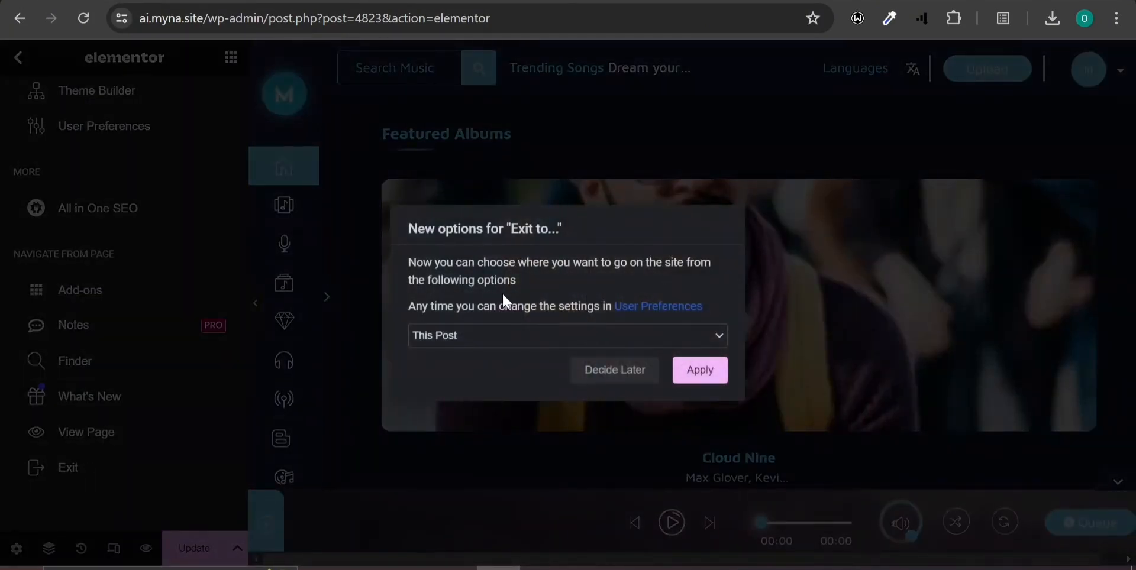
{"action": "left_click", "coordinate": [627, 375]}
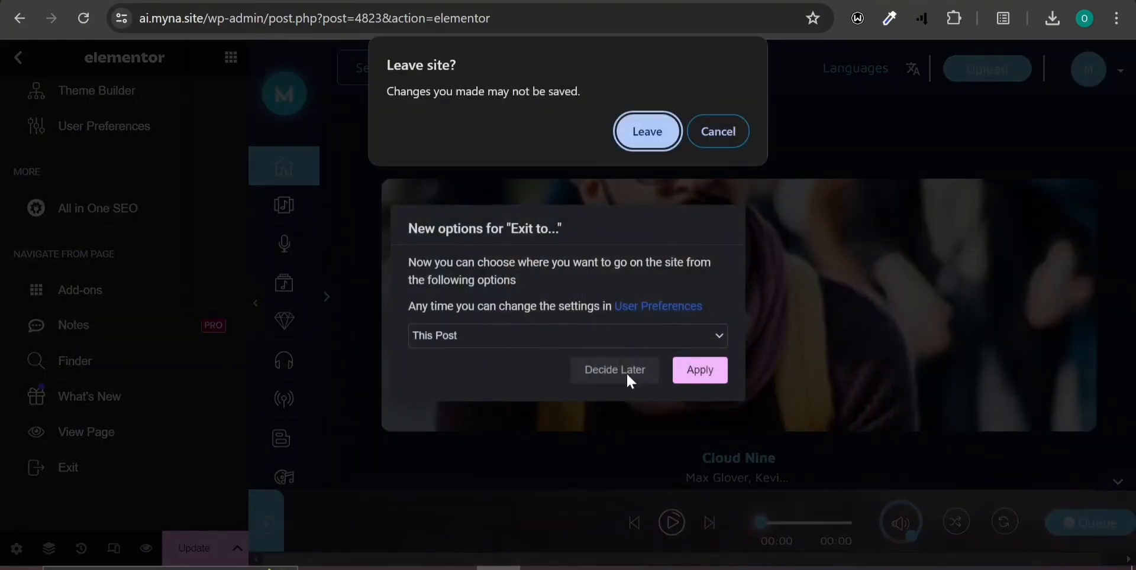
{"action": "left_click", "coordinate": [705, 135]}
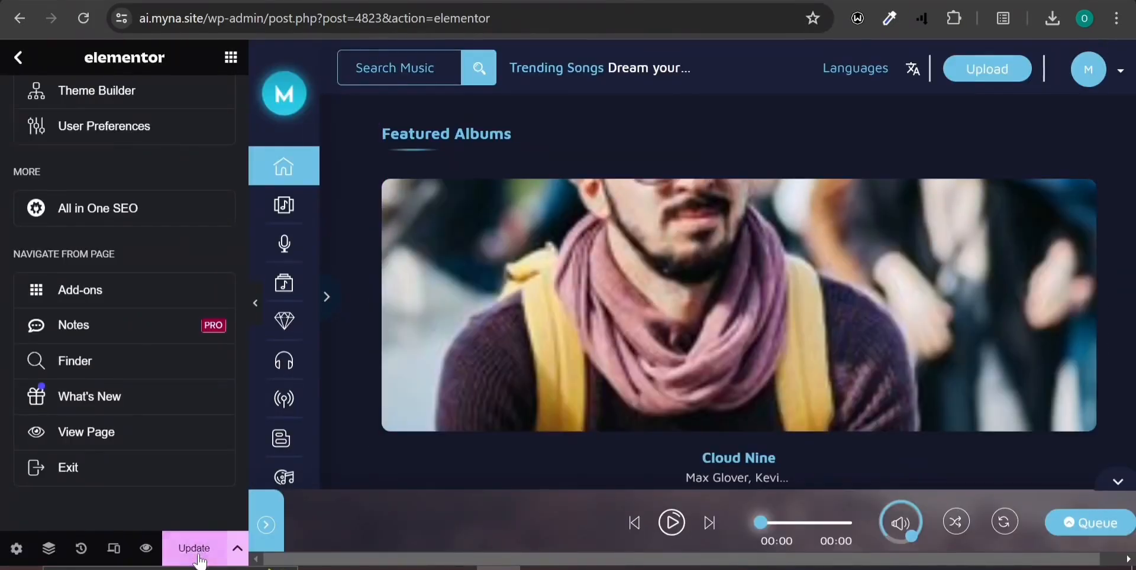
Save the edited home page and open the Artists page of the live site
{"action": "left_click", "coordinate": [194, 548]}
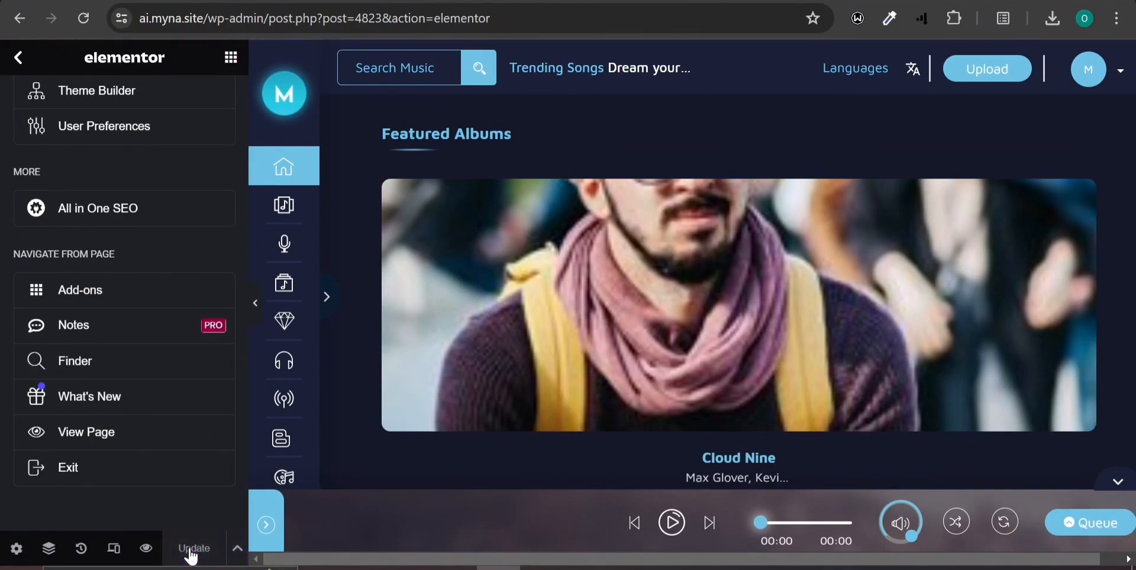
{"action": "left_click", "coordinate": [230, 57]}
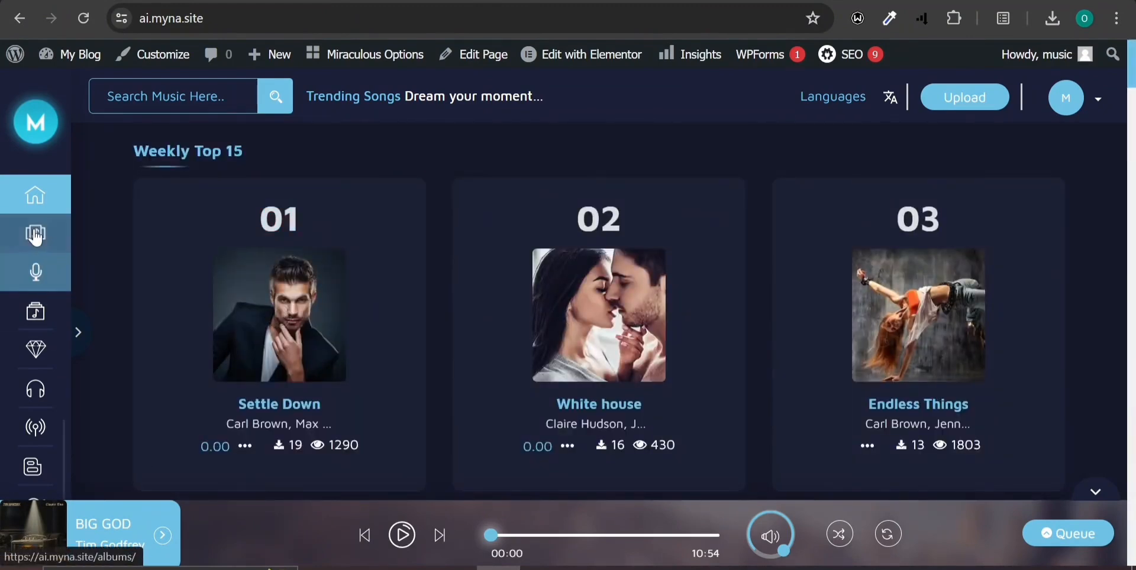
{"action": "left_click", "coordinate": [36, 285]}
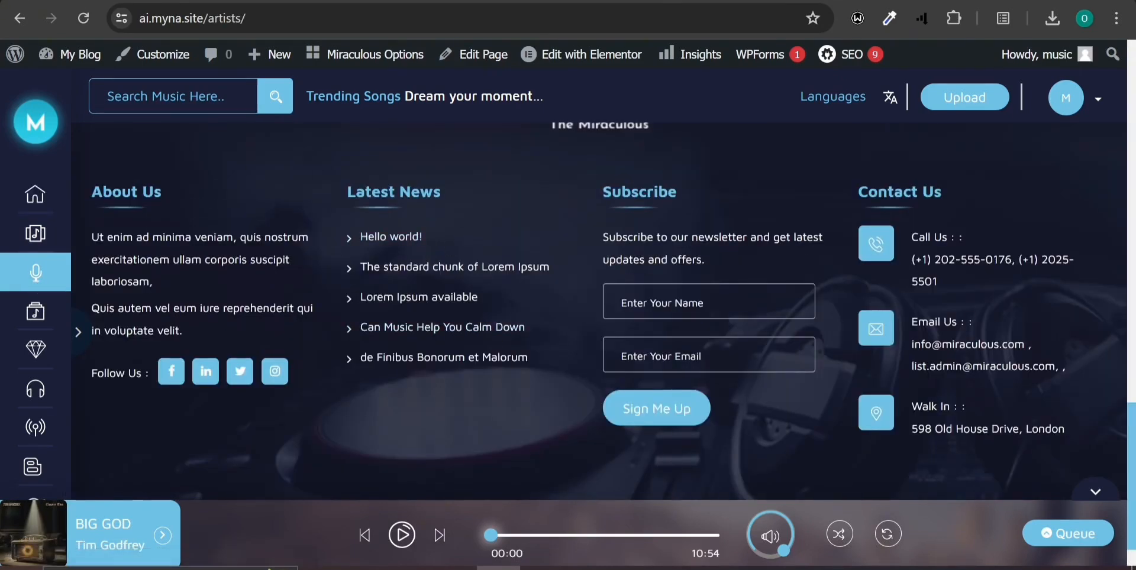
Open the live site's Genres page and look through the Top Genres section down to the footer
{"action": "left_click", "coordinate": [44, 312]}
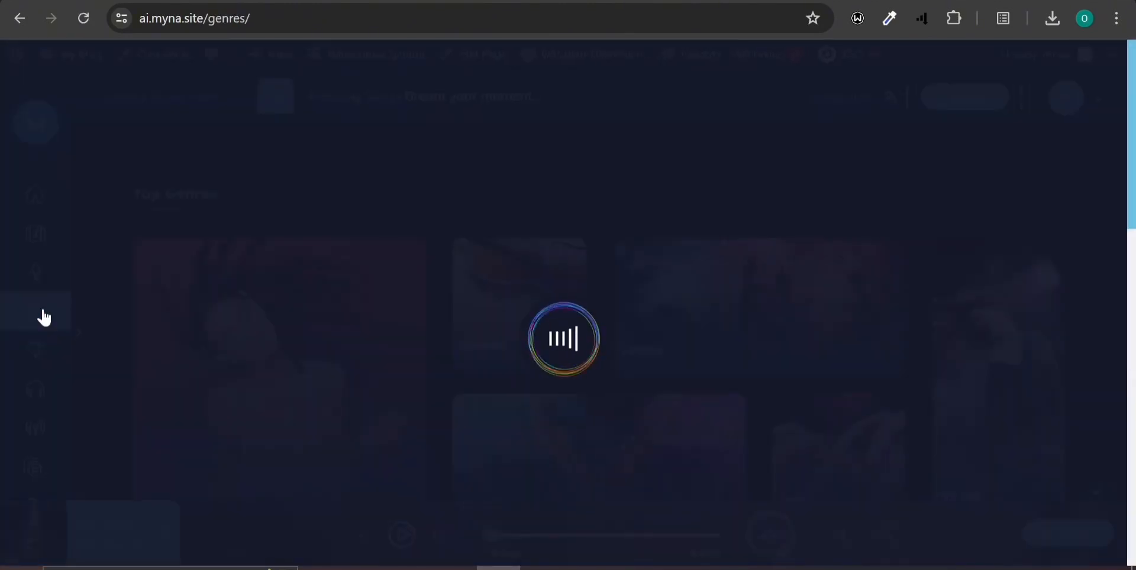
{"action": "scroll", "coordinate": [563, 335], "scroll_direction": "down", "scroll_amount": 3}
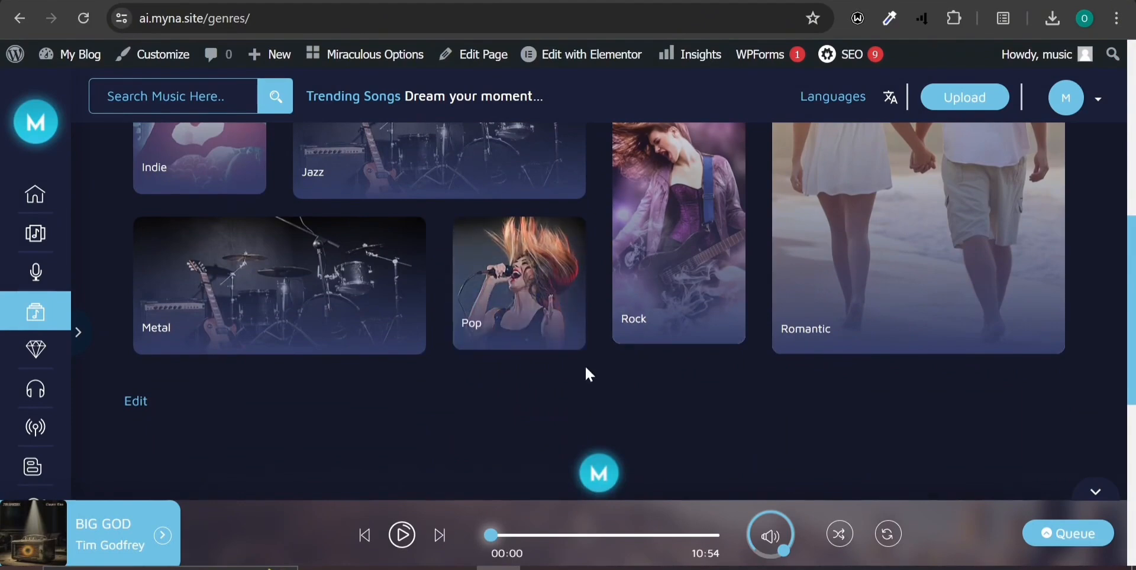
{"action": "scroll", "coordinate": [640, 355], "scroll_direction": "down", "scroll_amount": 2}
{"action": "scroll", "coordinate": [532, 394], "scroll_direction": "down", "scroll_amount": 4}
{"action": "scroll", "coordinate": [532, 394], "scroll_direction": "up", "scroll_amount": 10}
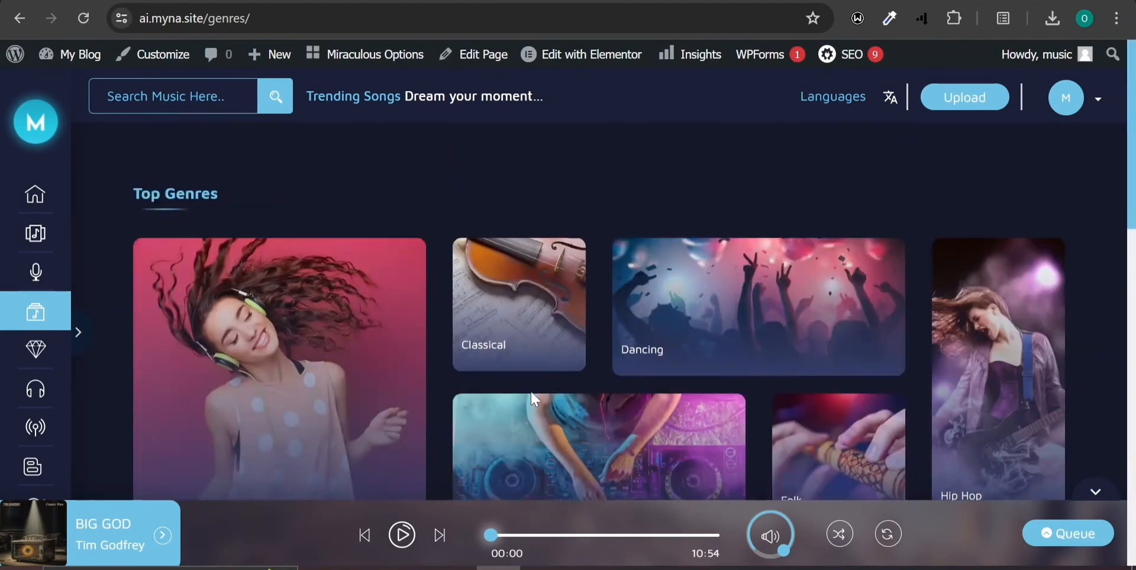
Open ai.myna.site in a new incognito window to view it as a logged-out visitor
{"action": "left_click", "coordinate": [1116, 19]}
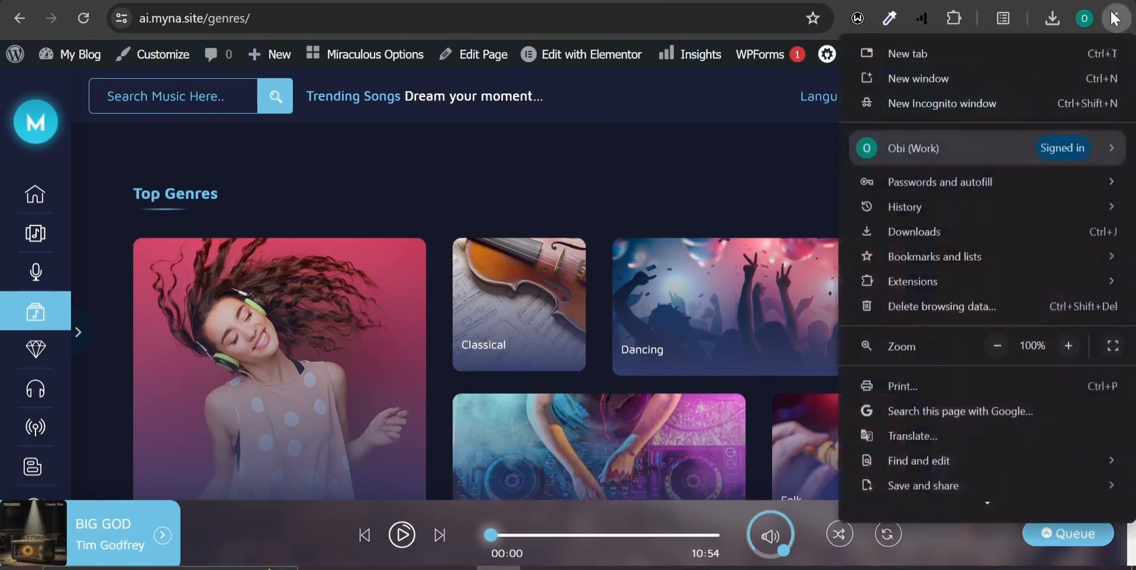
{"action": "left_click", "coordinate": [1015, 107]}
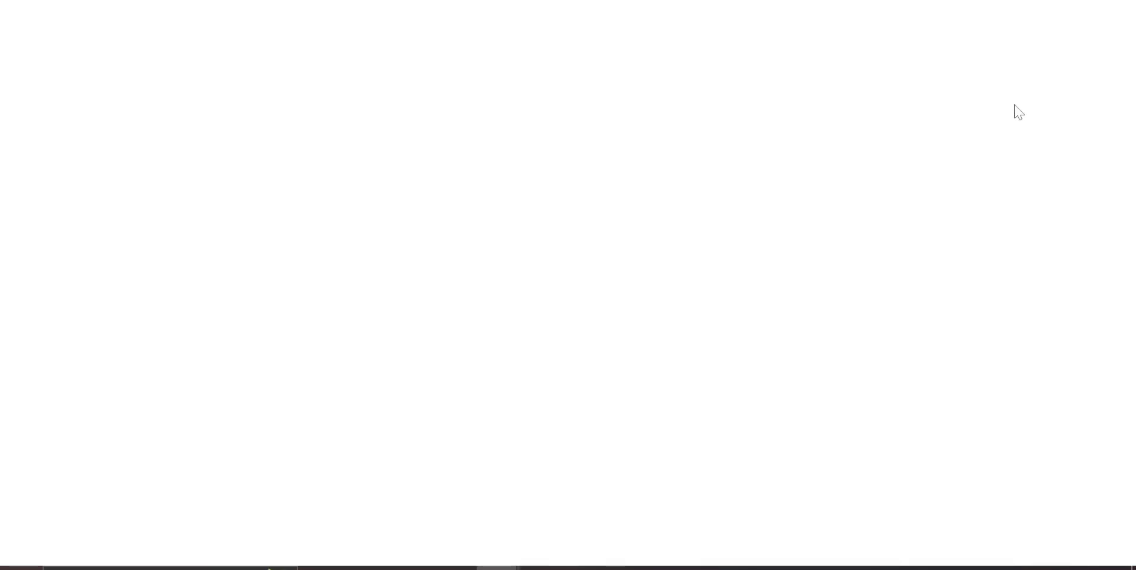
{"action": "type", "text": "a"}
{"action": "key", "text": "Return"}
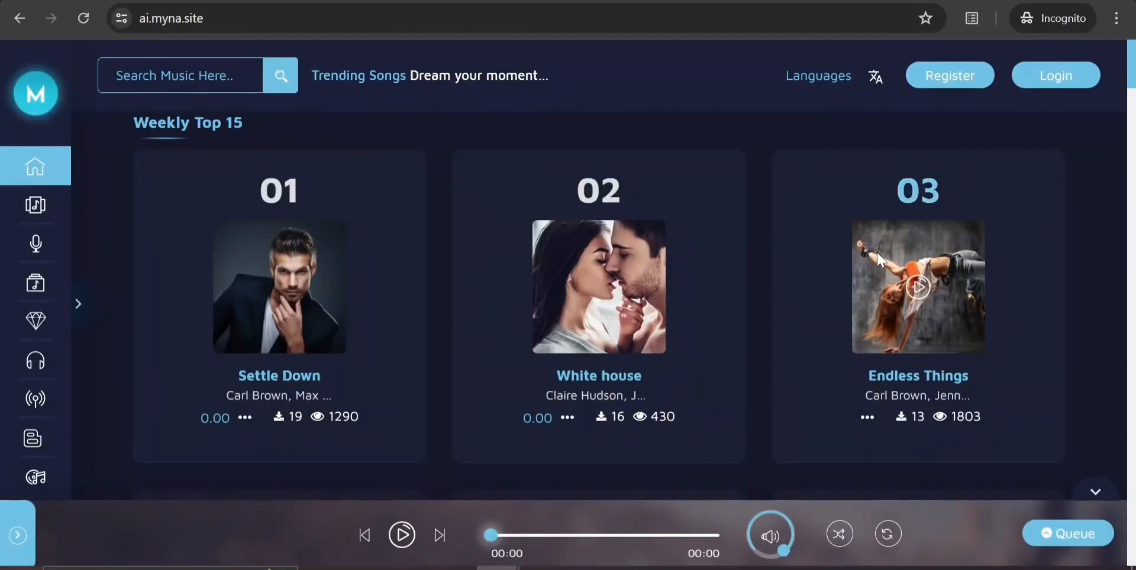
Review the public home page from Weekly Top 15 through the Record Breaking Albums banner and the sections below
{"action": "scroll", "coordinate": [880, 260], "scroll_direction": "down", "scroll_amount": 15}
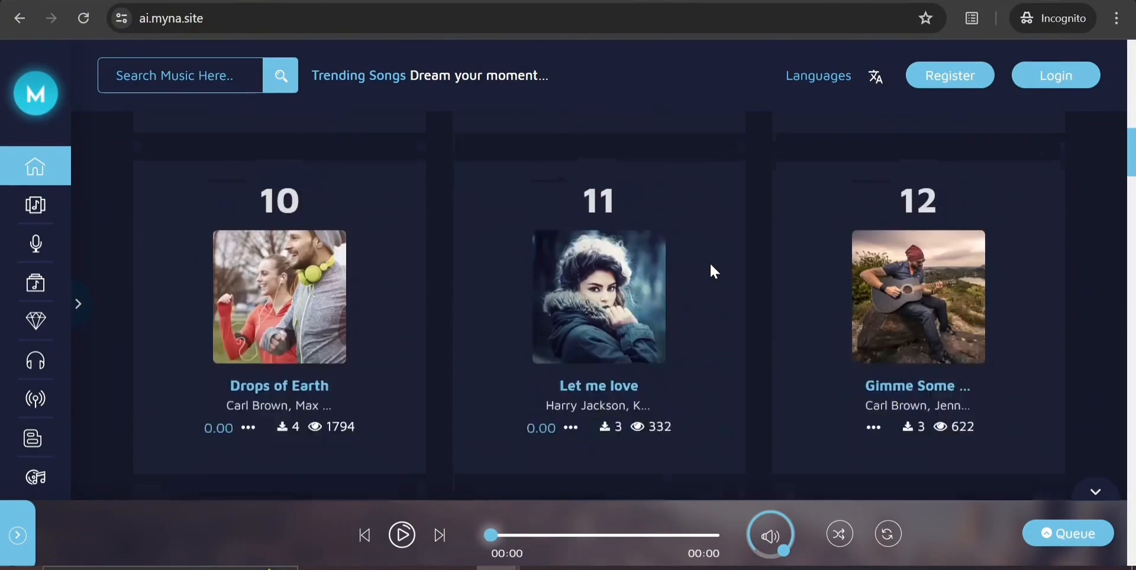
{"action": "scroll", "coordinate": [709, 262], "scroll_direction": "down", "scroll_amount": 12}
{"action": "scroll", "coordinate": [709, 262], "scroll_direction": "up", "scroll_amount": 9}
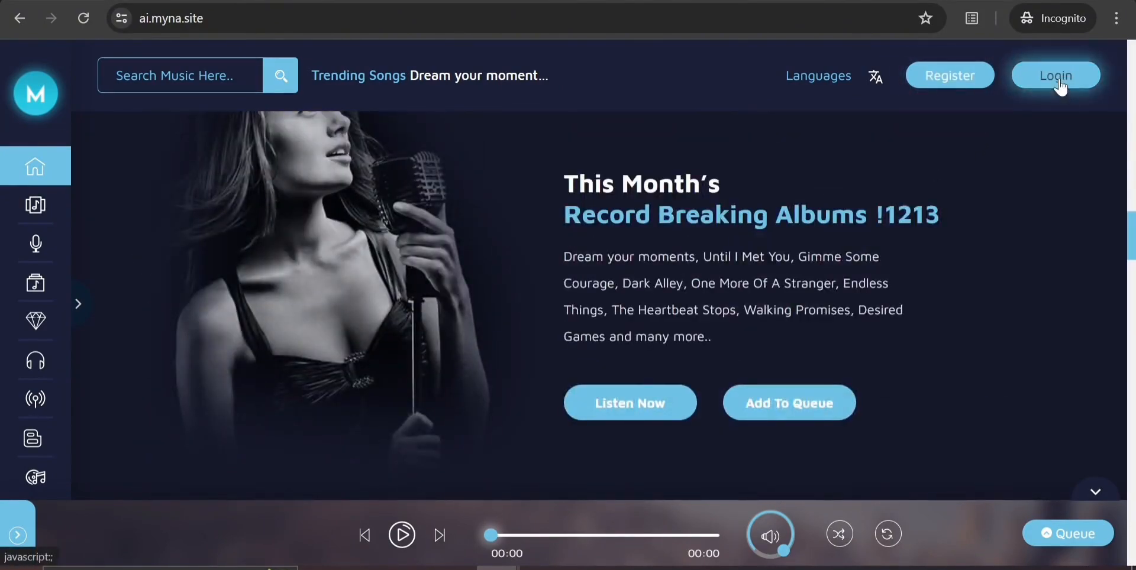
{"action": "scroll", "coordinate": [713, 349], "scroll_direction": "up", "scroll_amount": 10}
{"action": "scroll", "coordinate": [712, 346], "scroll_direction": "up", "scroll_amount": 1}
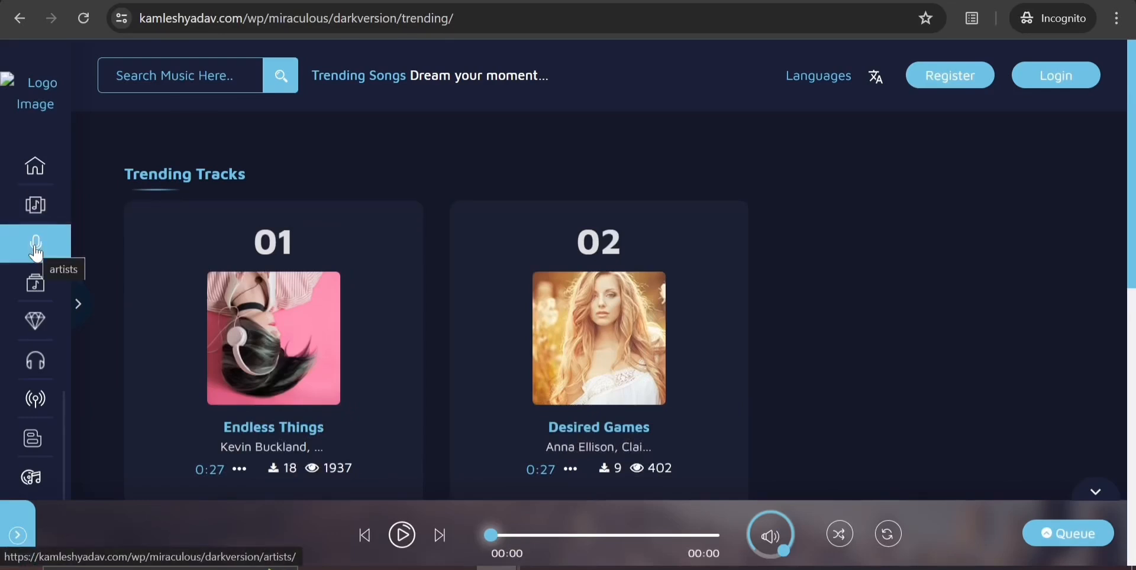
Open the Miraculous demo's artists page and look through the Featured Artists section and the full artist list
{"action": "left_click", "coordinate": [36, 244]}
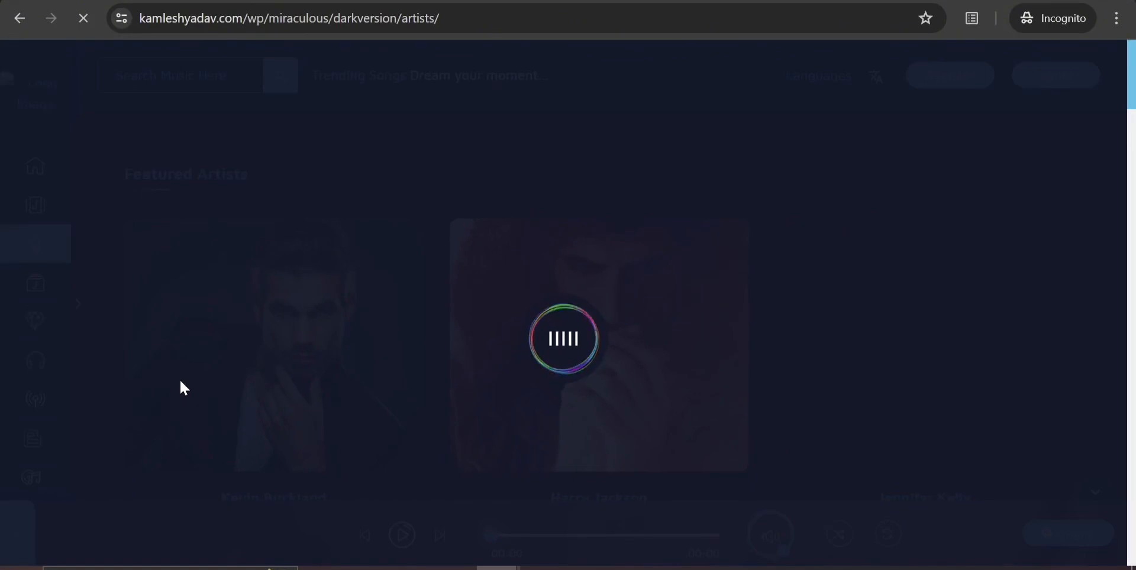
{"action": "scroll", "coordinate": [180, 383], "scroll_direction": "down", "scroll_amount": 4}
{"action": "scroll", "coordinate": [180, 381], "scroll_direction": "down", "scroll_amount": 12}
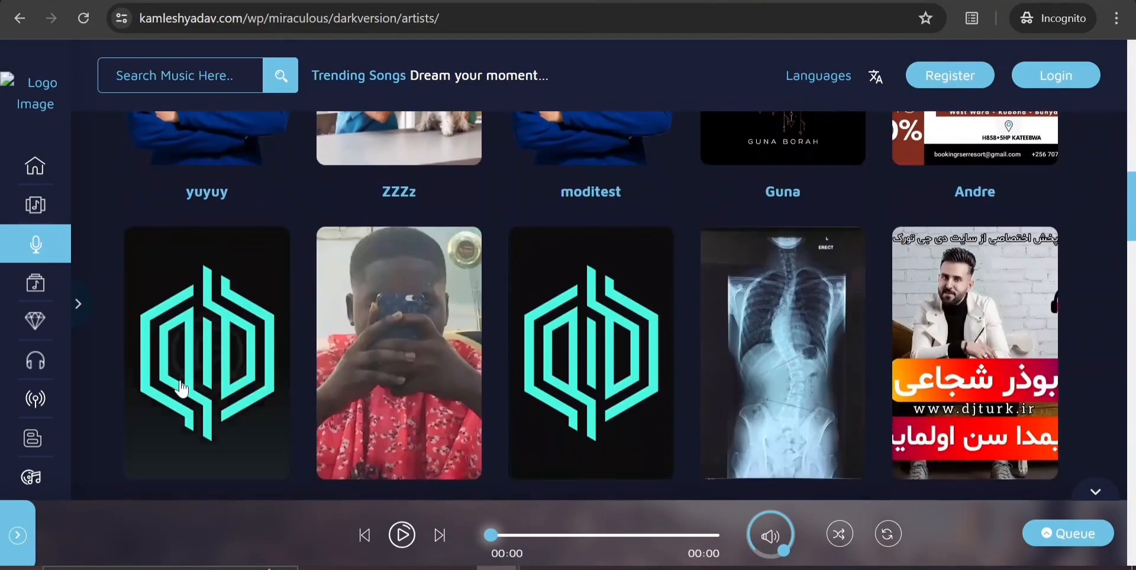
{"action": "scroll", "coordinate": [180, 381], "scroll_direction": "down", "scroll_amount": 20}
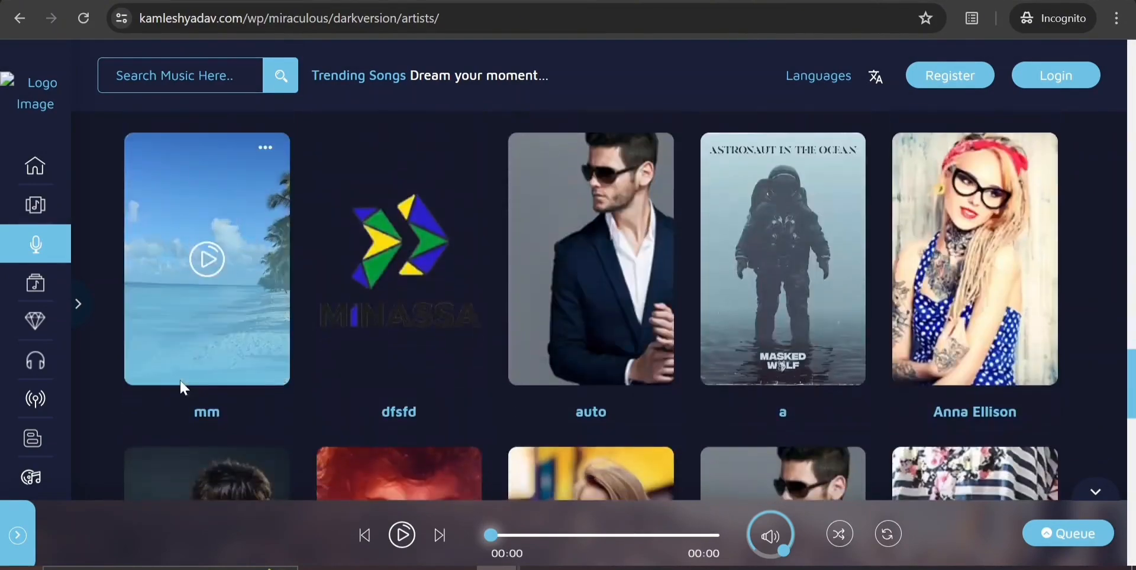
{"action": "scroll", "coordinate": [180, 388], "scroll_direction": "down", "scroll_amount": 5}
{"action": "scroll", "coordinate": [181, 387], "scroll_direction": "up", "scroll_amount": 11}
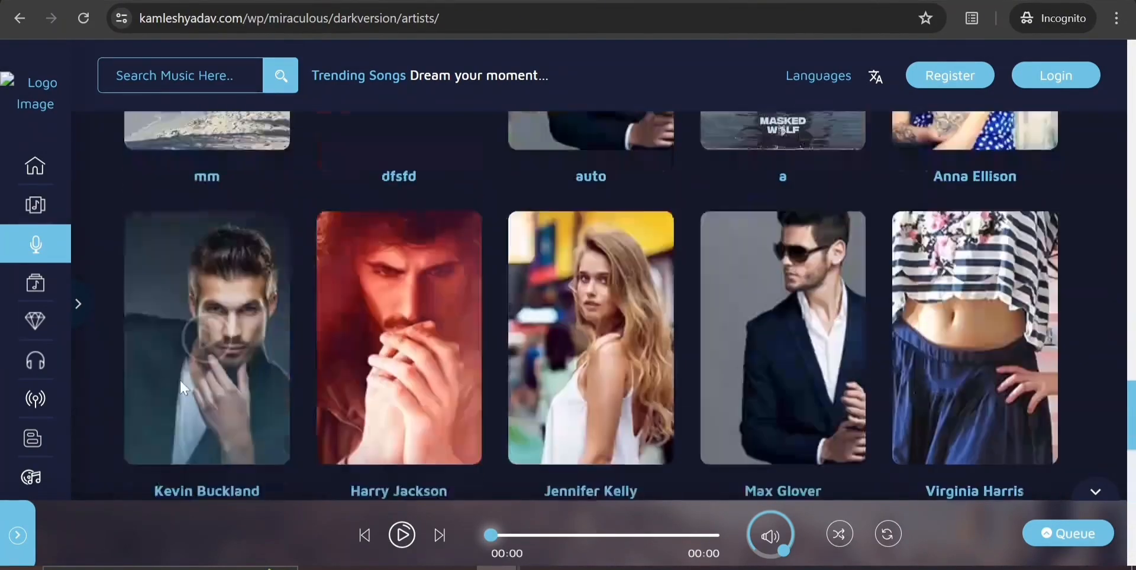
{"action": "scroll", "coordinate": [179, 379], "scroll_direction": "up", "scroll_amount": 5}
{"action": "scroll", "coordinate": [179, 379], "scroll_direction": "up", "scroll_amount": 10}
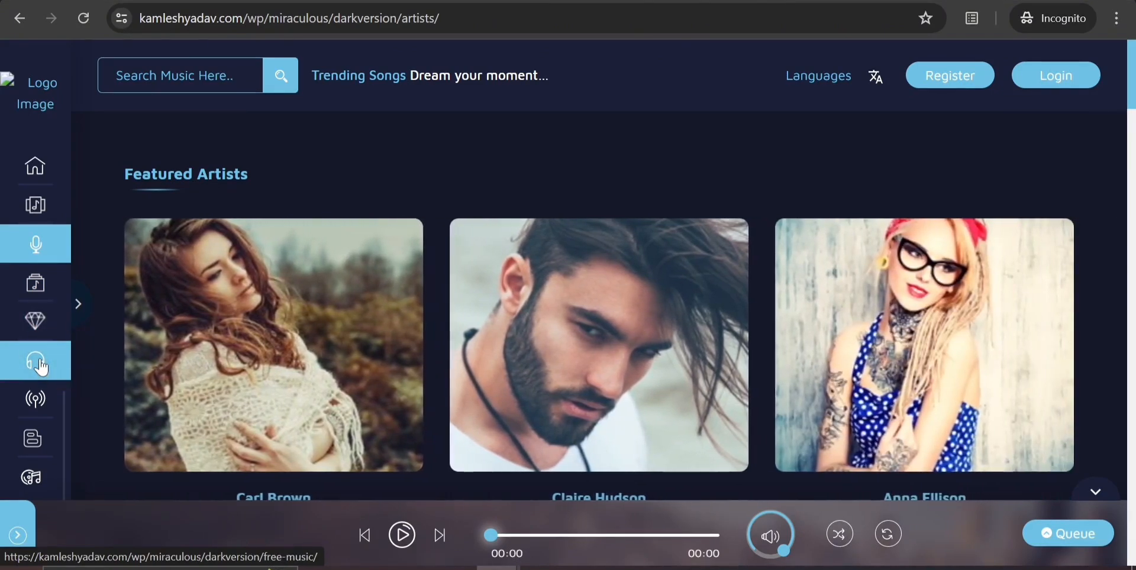
Open the demo's free music page and examine its trending, album and latest download sections
{"action": "left_click", "coordinate": [40, 366]}
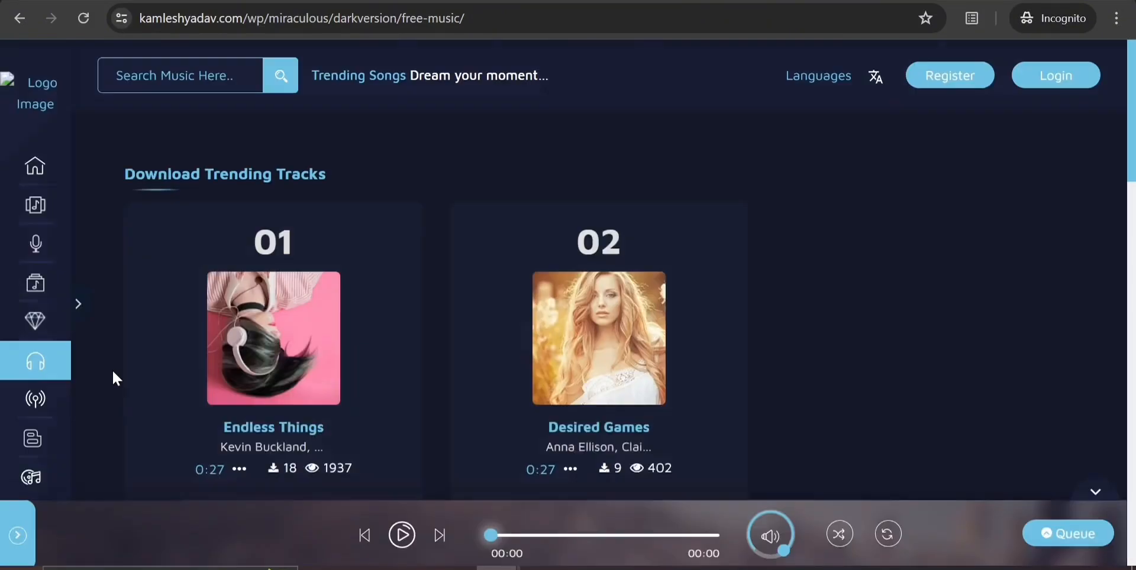
{"action": "scroll", "coordinate": [113, 373], "scroll_direction": "down", "scroll_amount": 7}
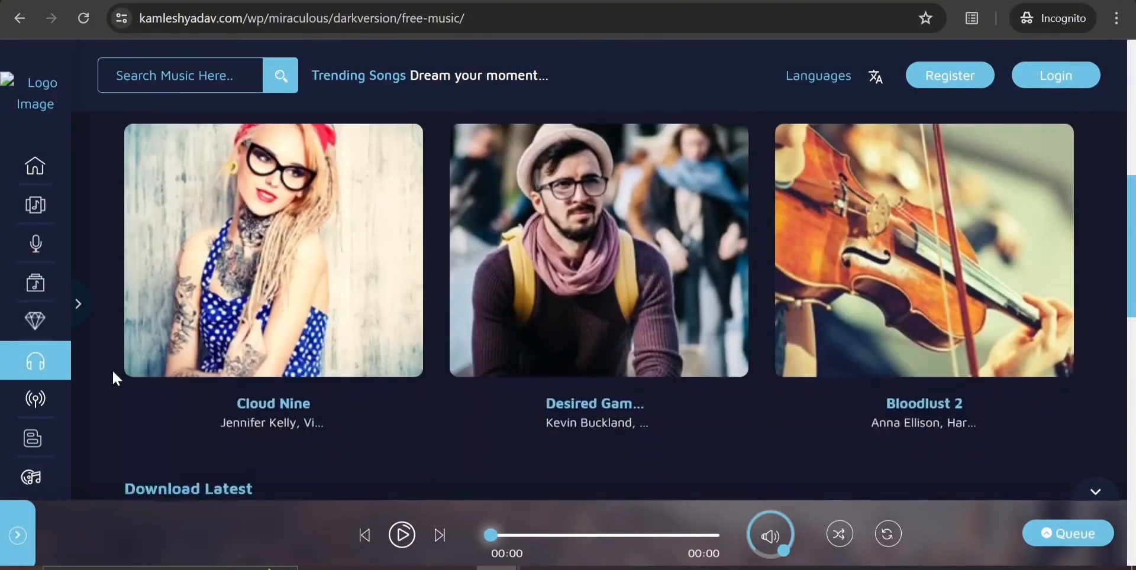
{"action": "scroll", "coordinate": [113, 372], "scroll_direction": "down", "scroll_amount": 12}
{"action": "scroll", "coordinate": [113, 373], "scroll_direction": "up", "scroll_amount": 4}
{"action": "scroll", "coordinate": [111, 369], "scroll_direction": "up", "scroll_amount": 15}
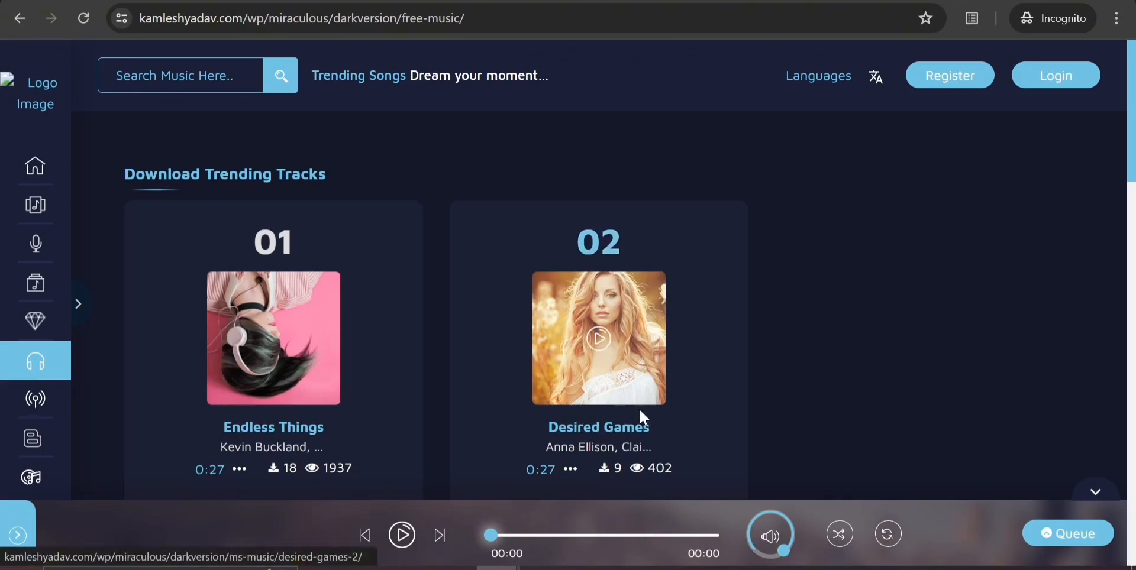
{"action": "scroll", "coordinate": [636, 500], "scroll_direction": "down", "scroll_amount": 2}
{"action": "scroll", "coordinate": [637, 500], "scroll_direction": "up", "scroll_amount": 1}
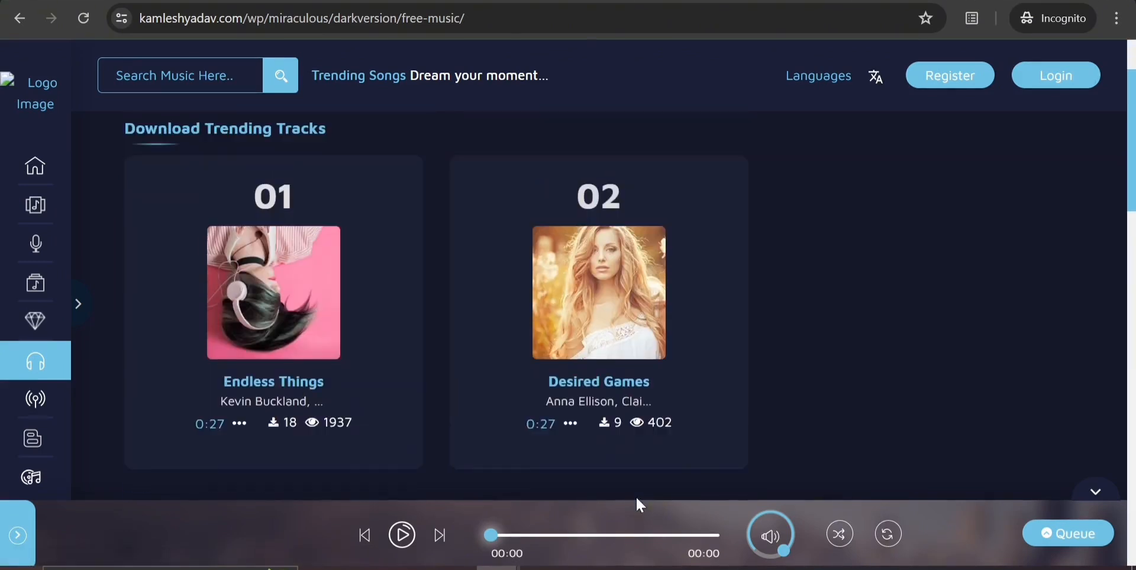
{"action": "scroll", "coordinate": [636, 498], "scroll_direction": "up", "scroll_amount": 1}
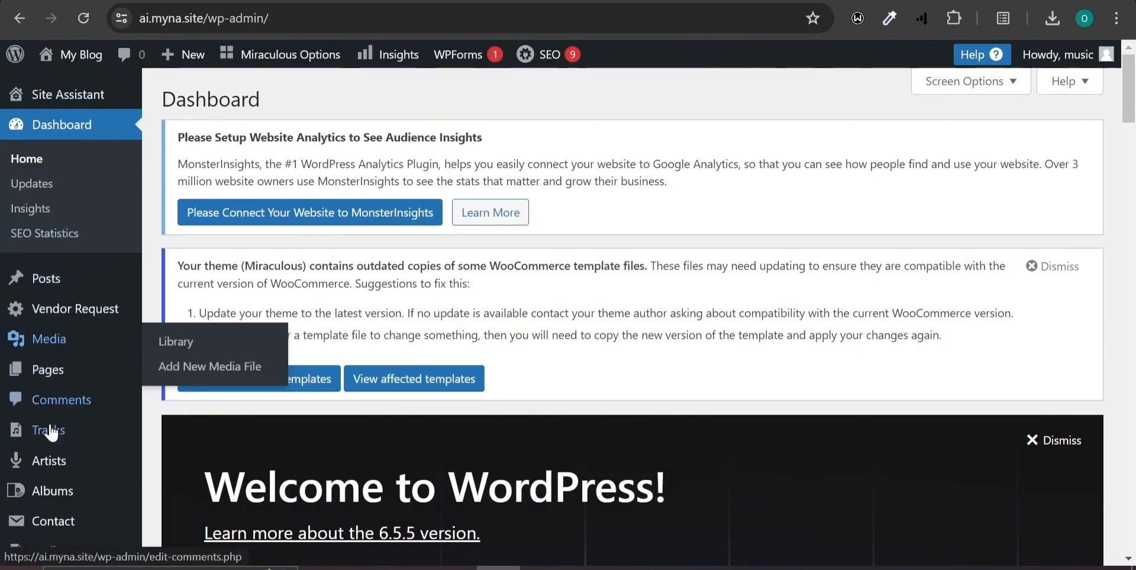
Open the All Artists list from the WordPress dashboard in a new browser tab
{"action": "scroll", "coordinate": [55, 414], "scroll_direction": "down", "scroll_amount": 3}
{"action": "mouse_move", "coordinate": [62, 298]}
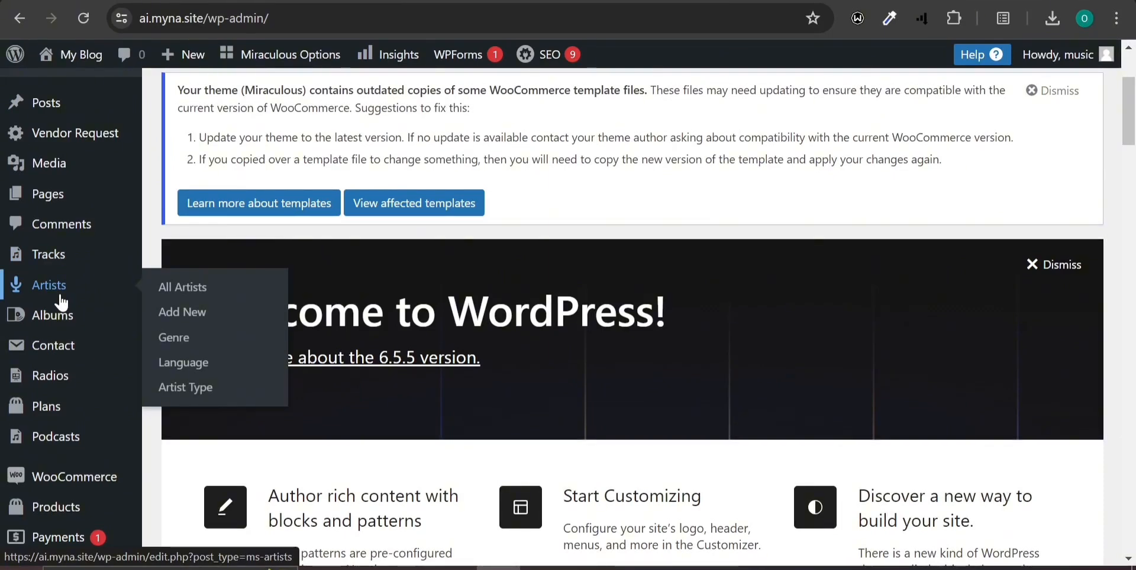
{"action": "right_click", "coordinate": [166, 299]}
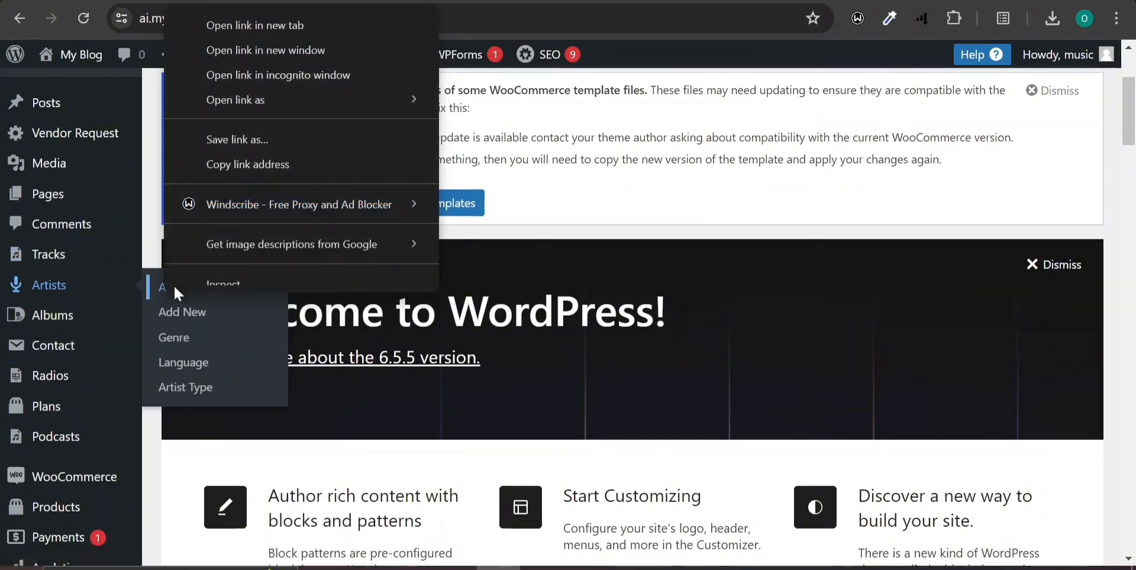
{"action": "left_click", "coordinate": [237, 27]}
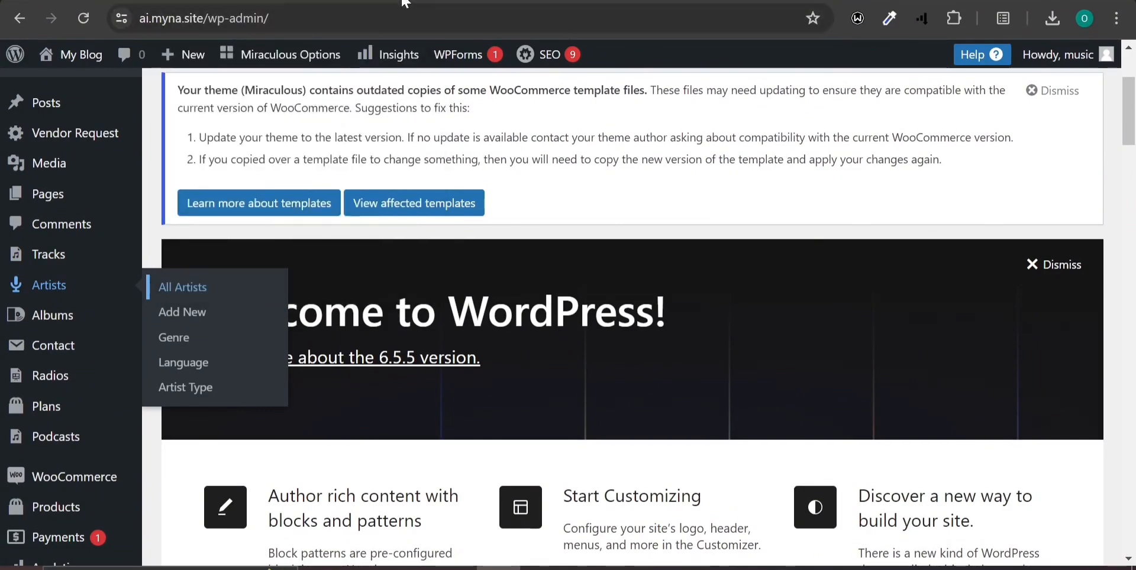
Open the All Tracks list in the WordPress admin and locate the BIG GOD track
{"action": "scroll", "coordinate": [42, 288], "scroll_direction": "up", "scroll_amount": 2}
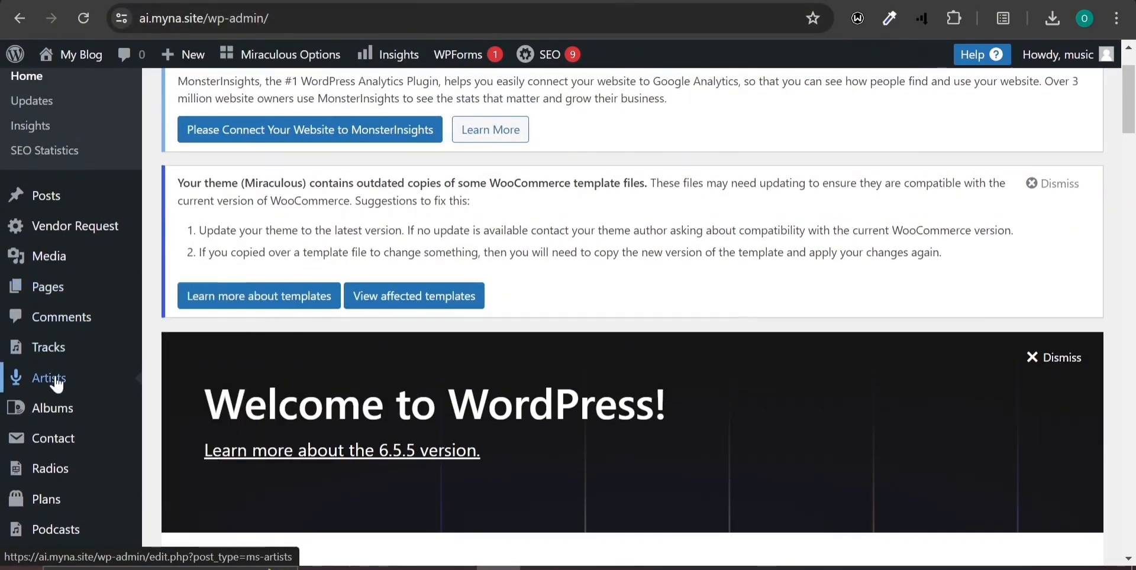
{"action": "scroll", "coordinate": [54, 382], "scroll_direction": "down", "scroll_amount": 2}
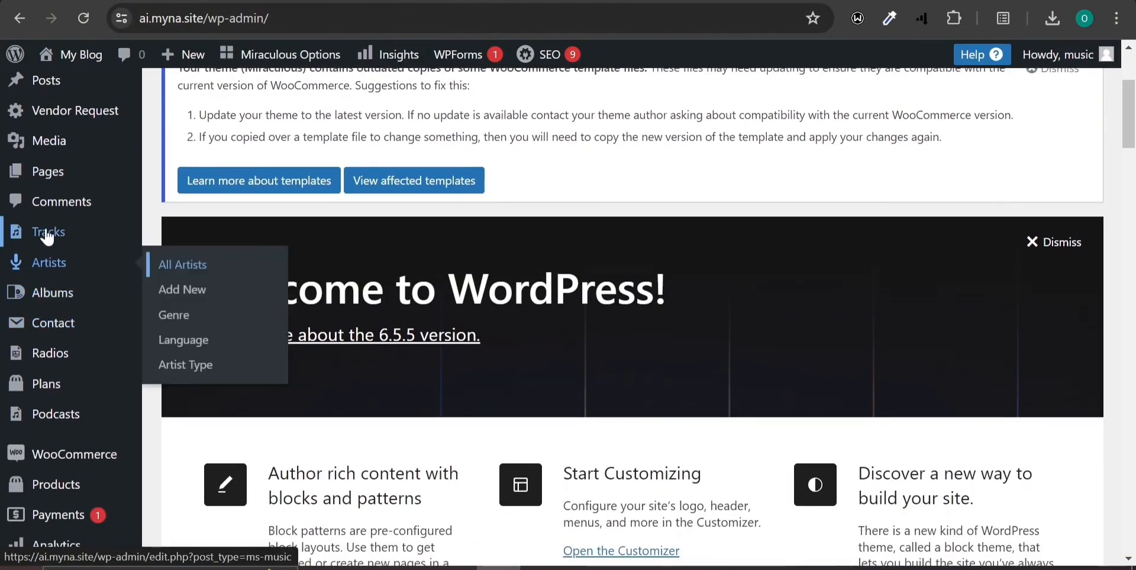
{"action": "mouse_move", "coordinate": [47, 236]}
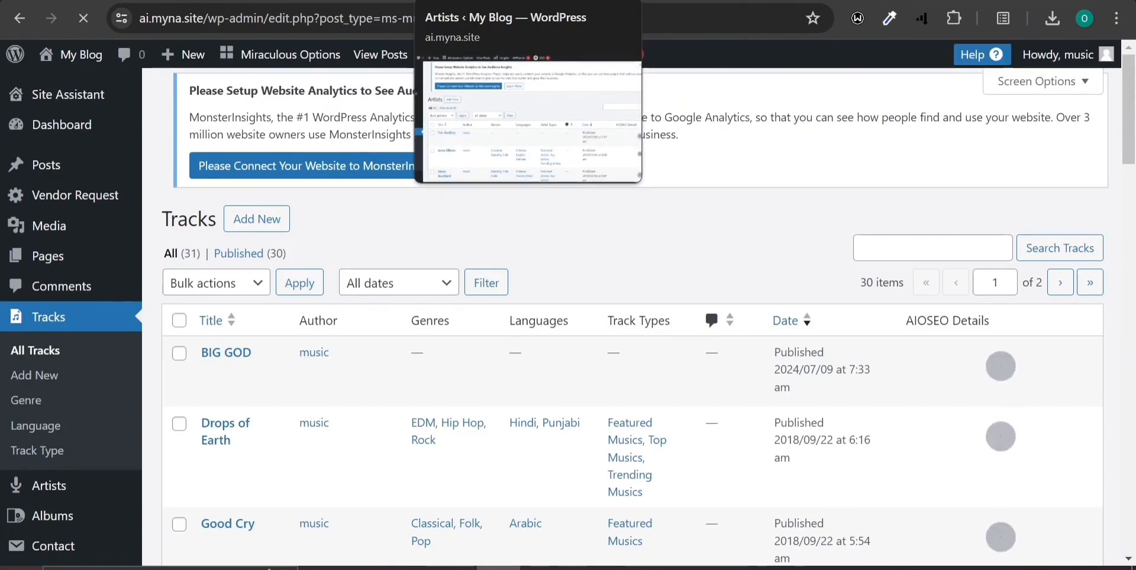
{"action": "scroll", "coordinate": [253, 213], "scroll_direction": "down", "scroll_amount": 2}
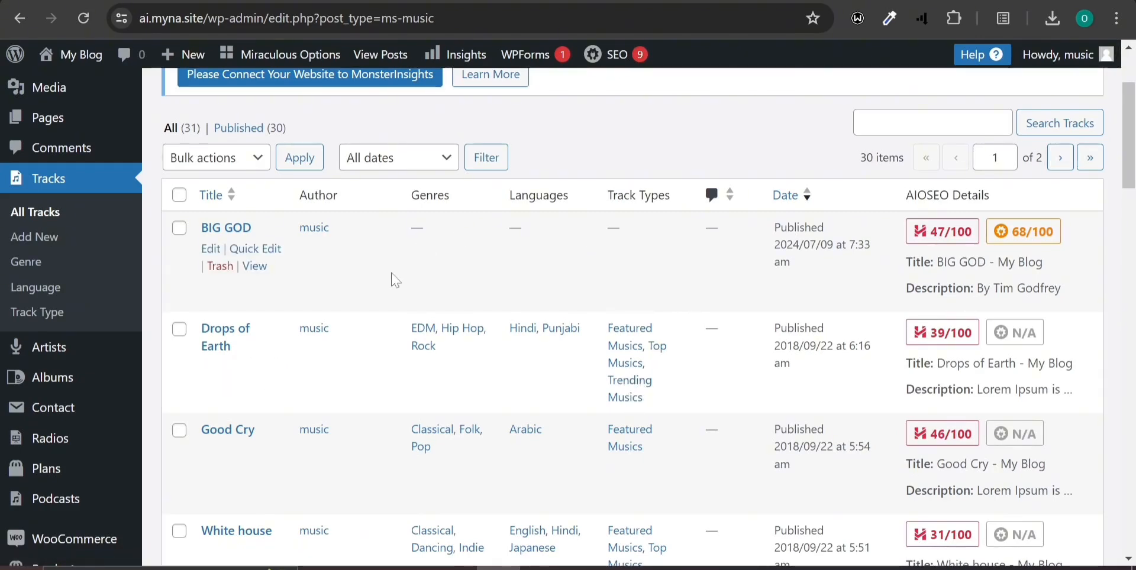
Open Quick Edit for the BIG GOD track and assign it the gospel genre
{"action": "left_click", "coordinate": [240, 249]}
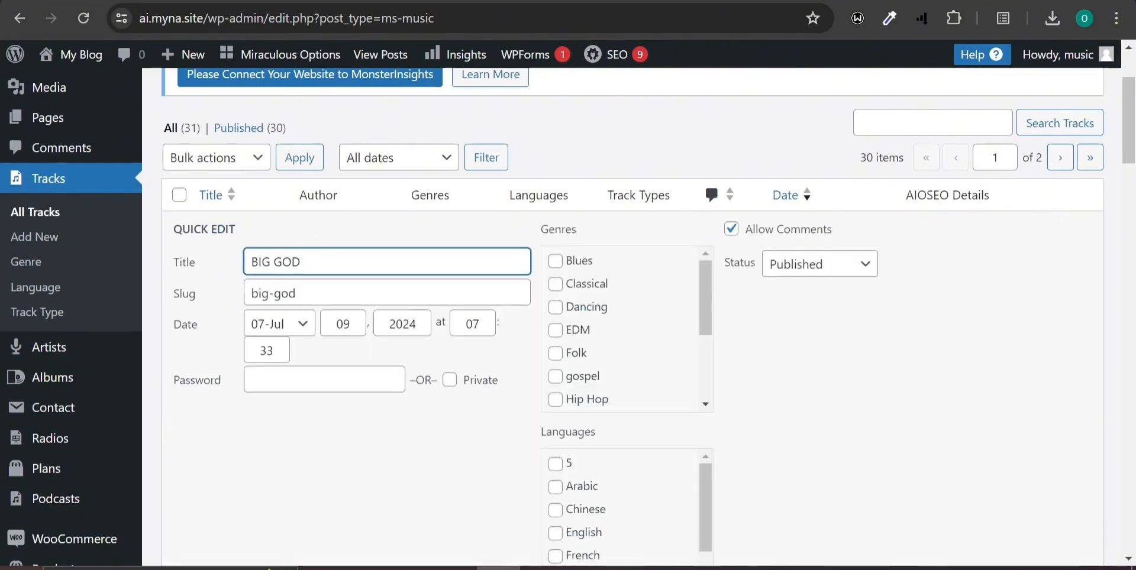
{"action": "scroll", "coordinate": [586, 390], "scroll_direction": "down", "scroll_amount": 2}
{"action": "scroll", "coordinate": [586, 392], "scroll_direction": "down", "scroll_amount": 1}
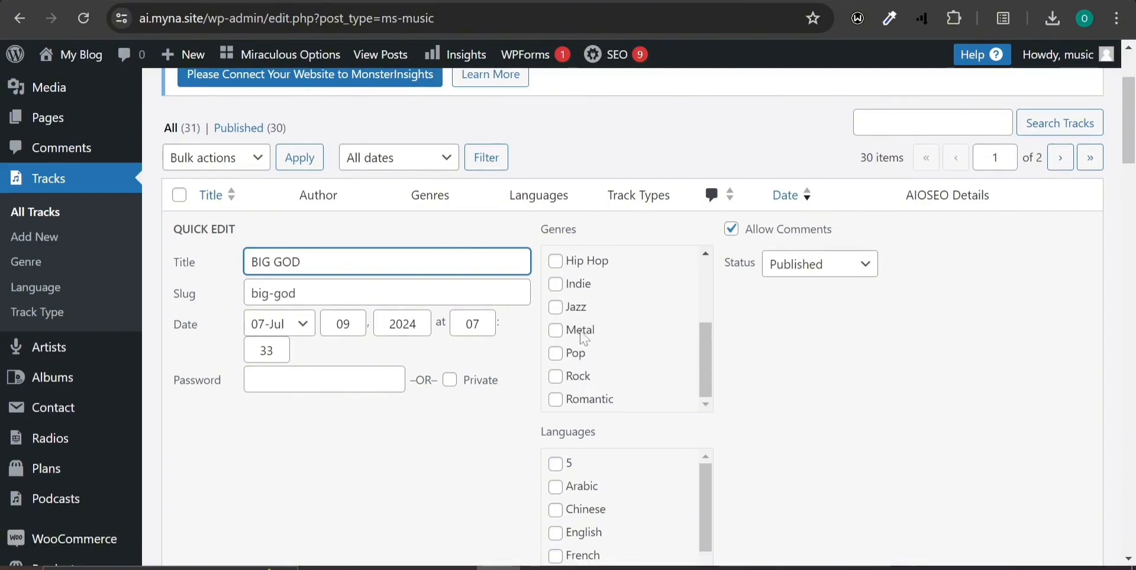
{"action": "scroll", "coordinate": [572, 330], "scroll_direction": "up", "scroll_amount": 2}
{"action": "left_click", "coordinate": [559, 326]}
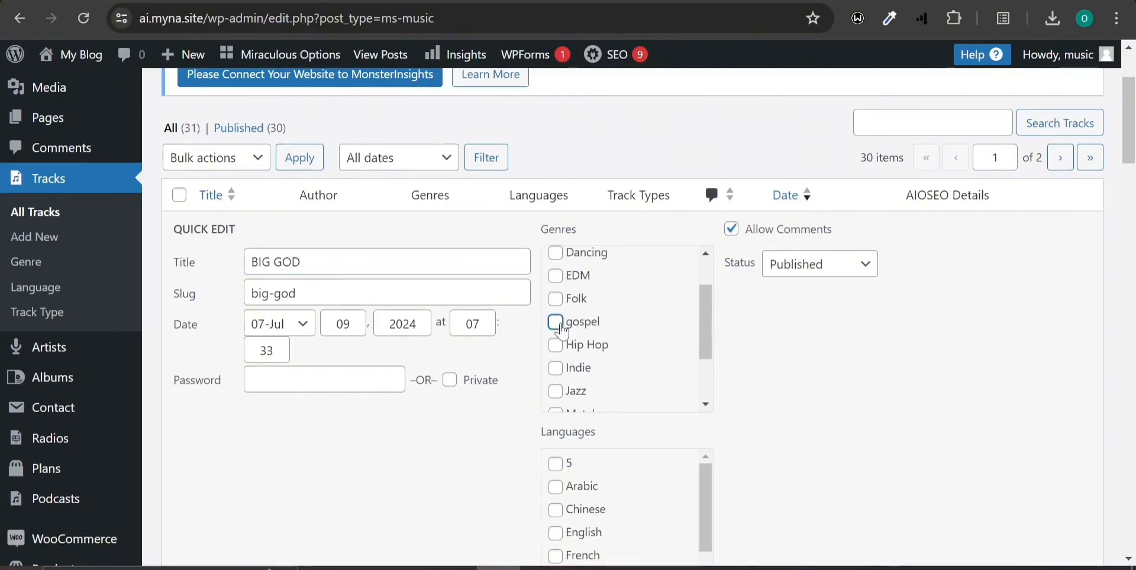
Assign English as the language of the BIG GOD track
{"action": "scroll", "coordinate": [517, 449], "scroll_direction": "down", "scroll_amount": 2}
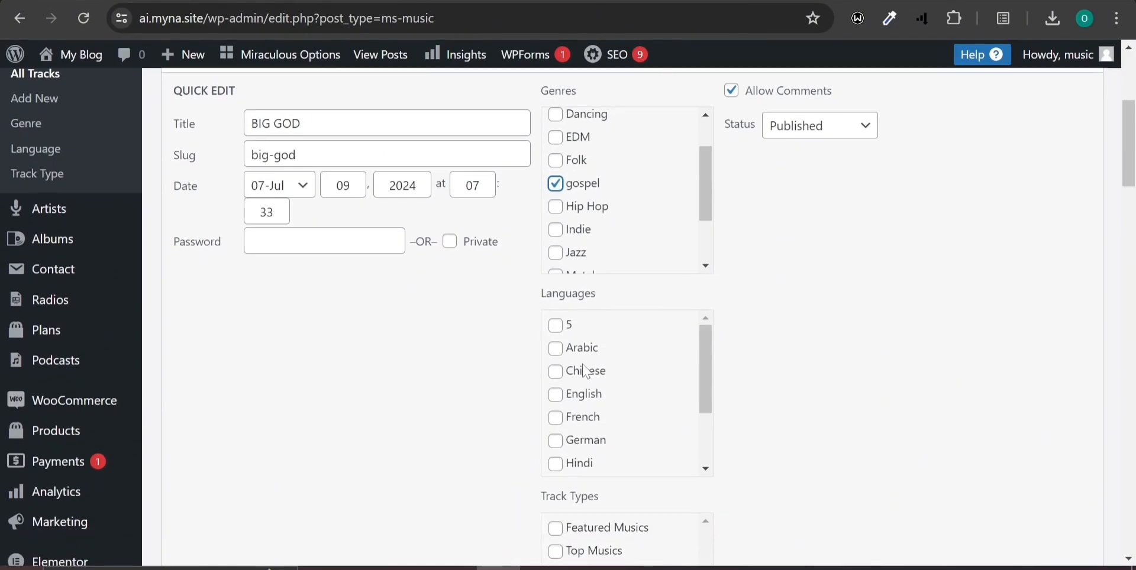
{"action": "left_click", "coordinate": [557, 394]}
{"action": "scroll", "coordinate": [559, 401], "scroll_direction": "down", "scroll_amount": 2}
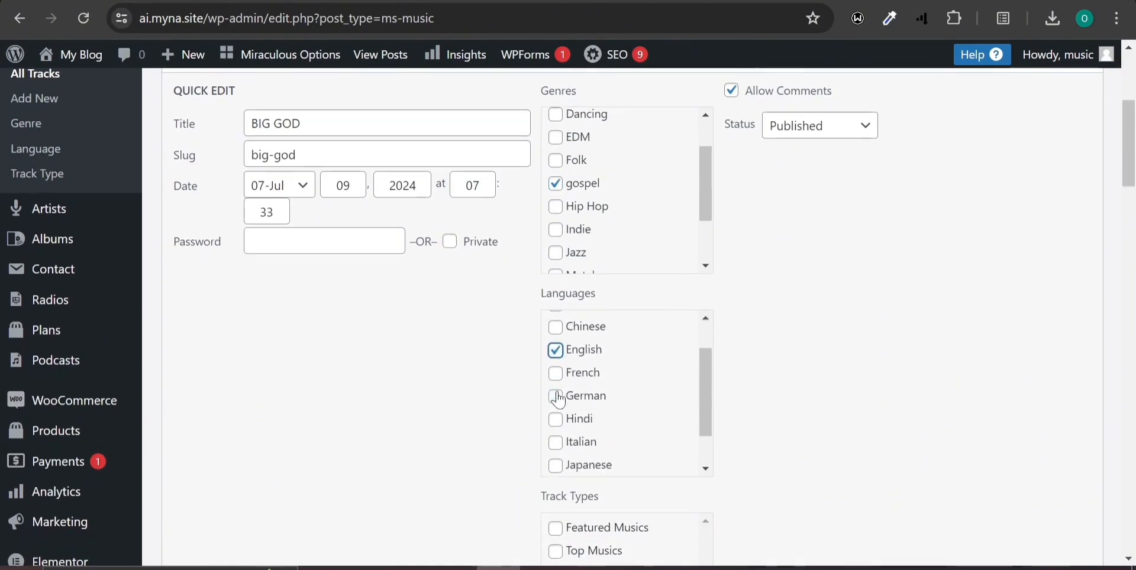
{"action": "scroll", "coordinate": [559, 400], "scroll_direction": "down", "scroll_amount": 1}
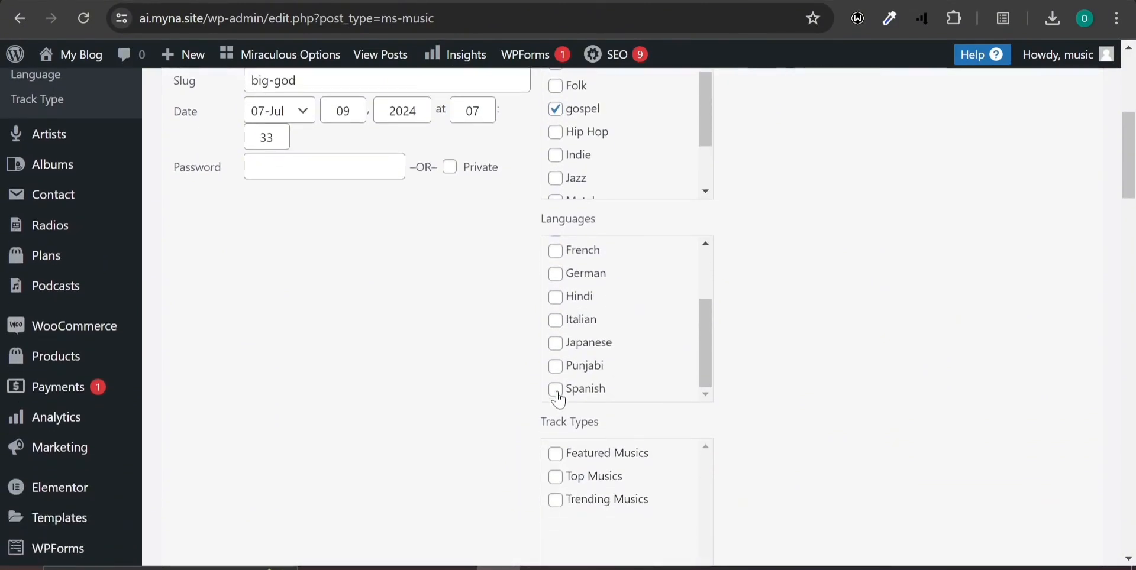
Mark the BIG GOD track as Featured Musics, Top Musics and Trending Musics, and update it
{"action": "scroll", "coordinate": [475, 414], "scroll_direction": "down", "scroll_amount": 2}
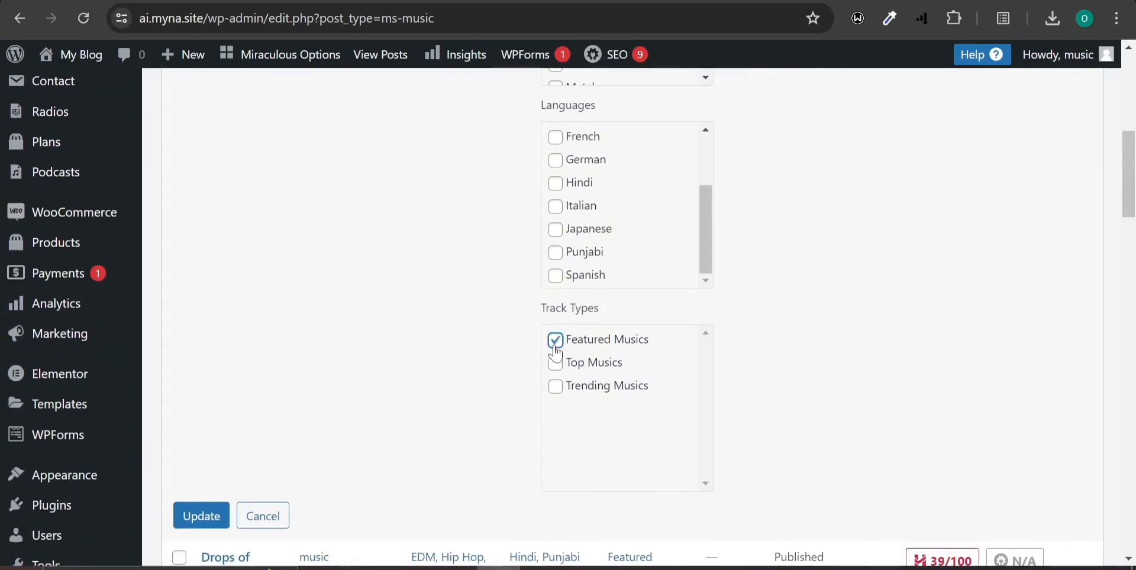
{"action": "left_click", "coordinate": [561, 395]}
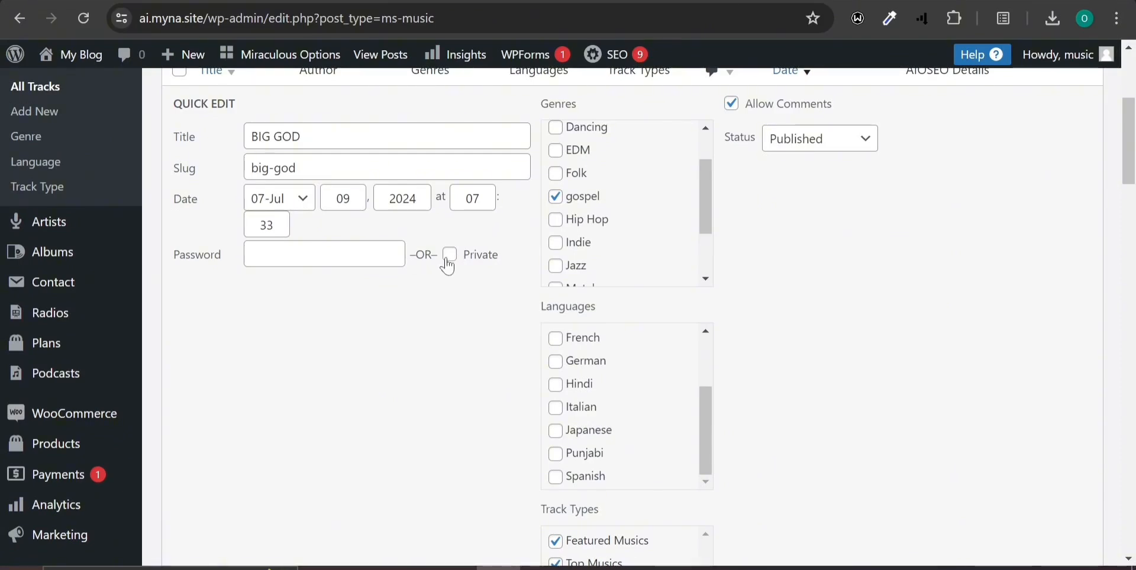
{"action": "scroll", "coordinate": [446, 264], "scroll_direction": "up", "scroll_amount": 1}
{"action": "scroll", "coordinate": [347, 360], "scroll_direction": "down", "scroll_amount": 4}
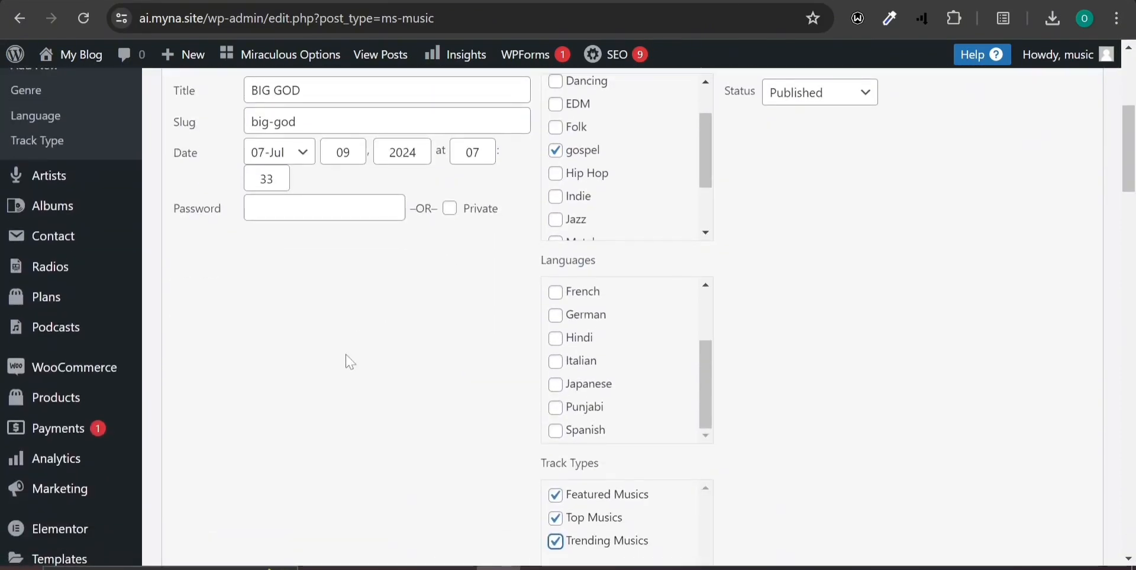
{"action": "left_click", "coordinate": [214, 467]}
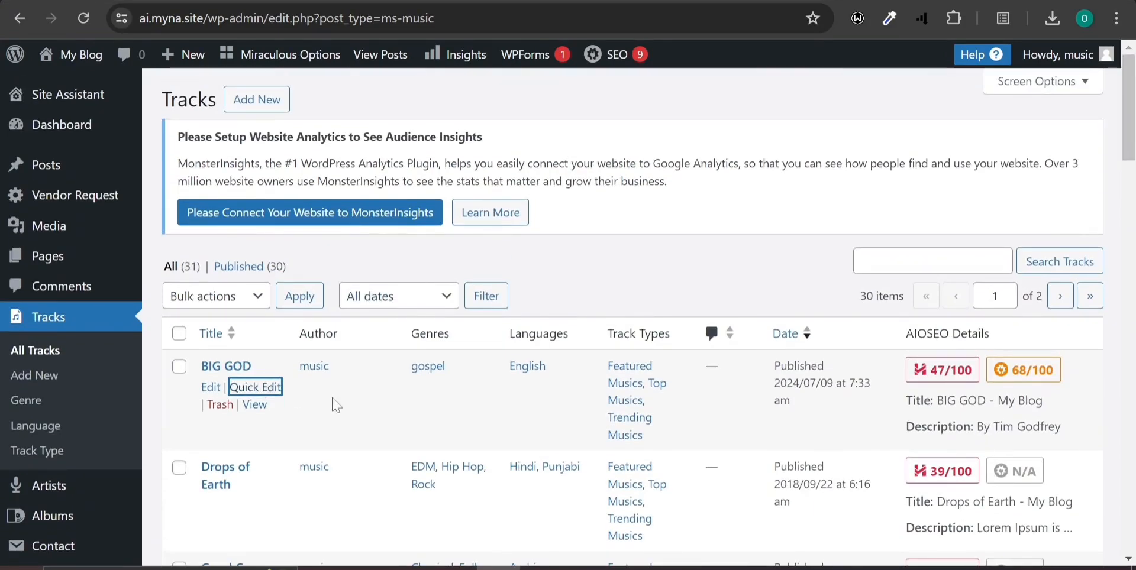
Open Quick Edit for the artist Tim Godfrey and assign the gospel genre and the English language
{"action": "left_click", "coordinate": [48, 485]}
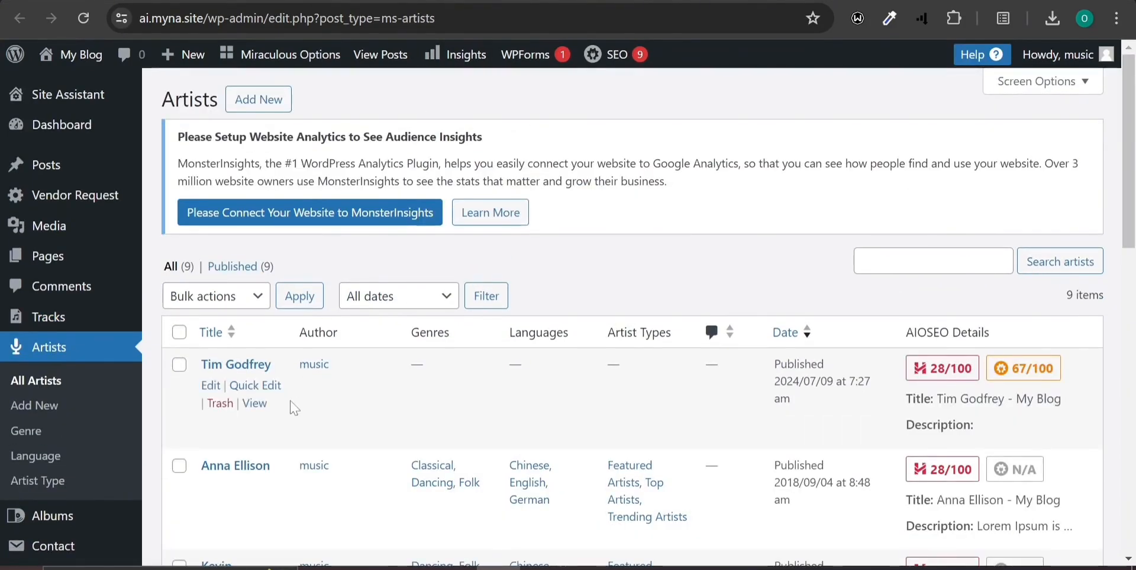
{"action": "left_click", "coordinate": [244, 388]}
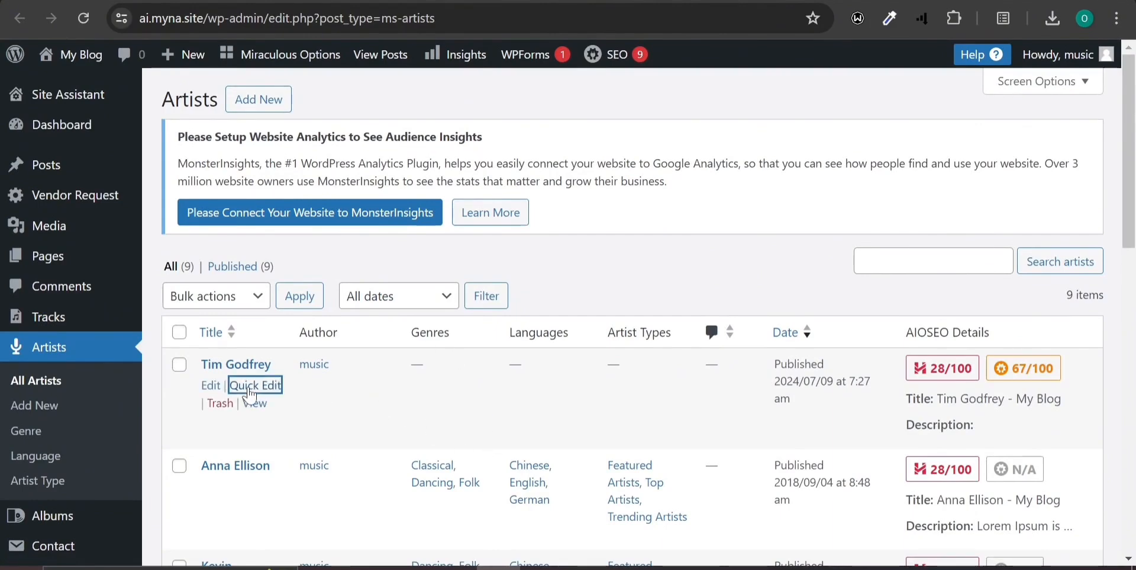
{"action": "scroll", "coordinate": [563, 431], "scroll_direction": "down", "scroll_amount": 2}
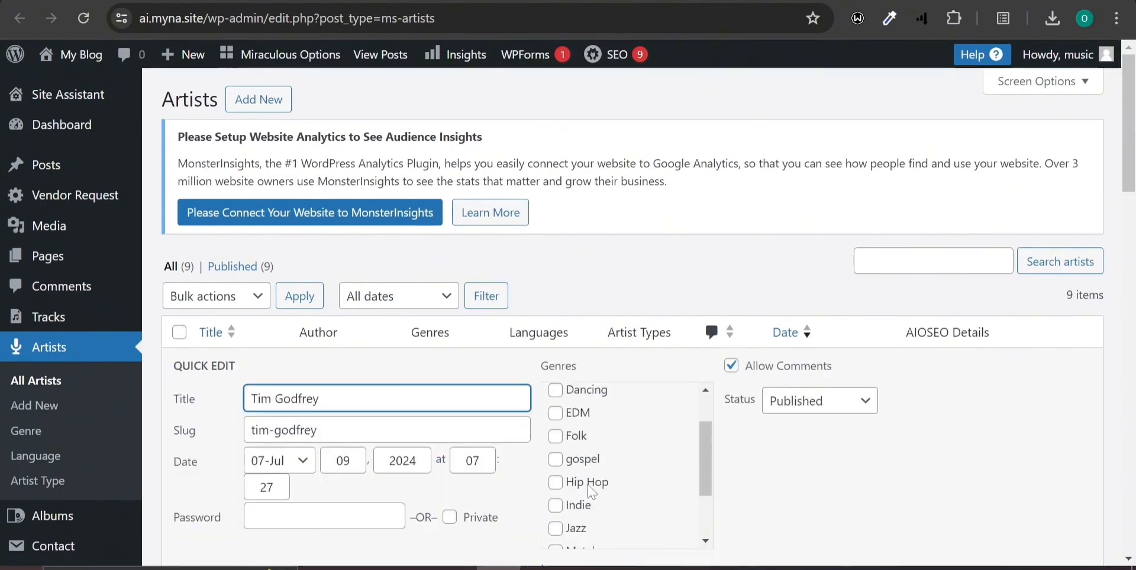
{"action": "scroll", "coordinate": [568, 424], "scroll_direction": "up", "scroll_amount": 1}
{"action": "left_click", "coordinate": [555, 431]}
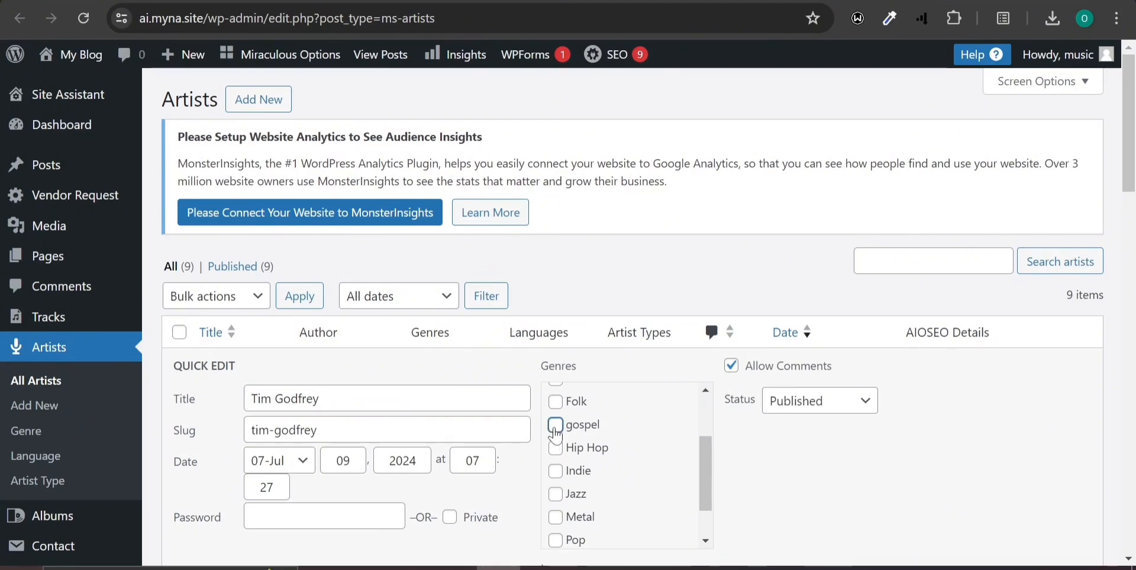
{"action": "scroll", "coordinate": [516, 522], "scroll_direction": "down", "scroll_amount": 3}
{"action": "scroll", "coordinate": [615, 462], "scroll_direction": "down", "scroll_amount": 2}
{"action": "scroll", "coordinate": [556, 468], "scroll_direction": "up", "scroll_amount": 1}
{"action": "left_click", "coordinate": [554, 477]}
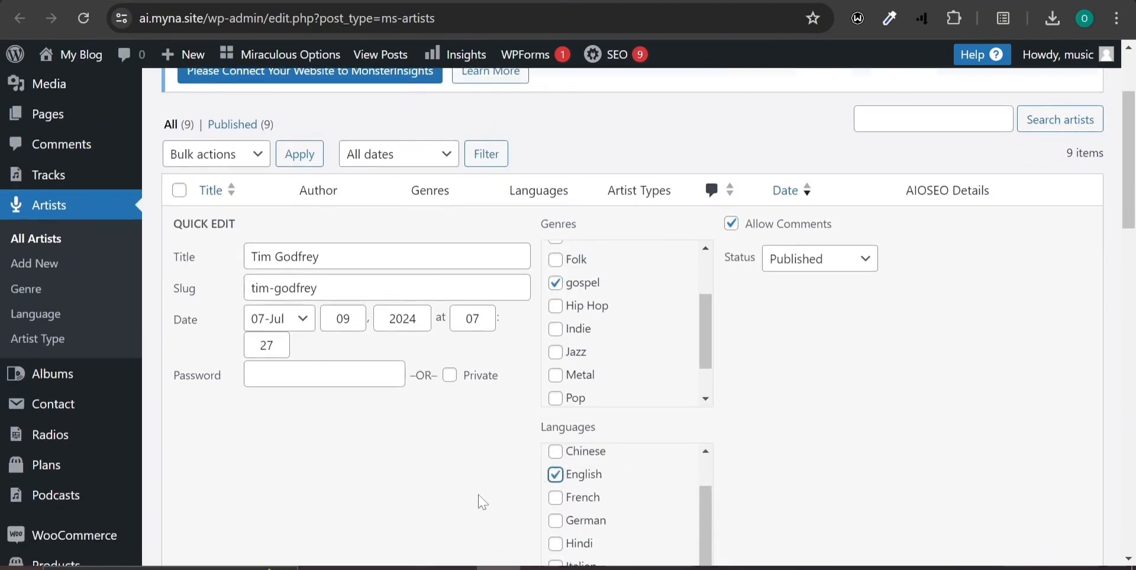
Mark Tim Godfrey as Featured, Top and Trending Artists, and update the artist entry
{"action": "scroll", "coordinate": [566, 415], "scroll_direction": "down", "scroll_amount": 5}
{"action": "left_click", "coordinate": [555, 376]}
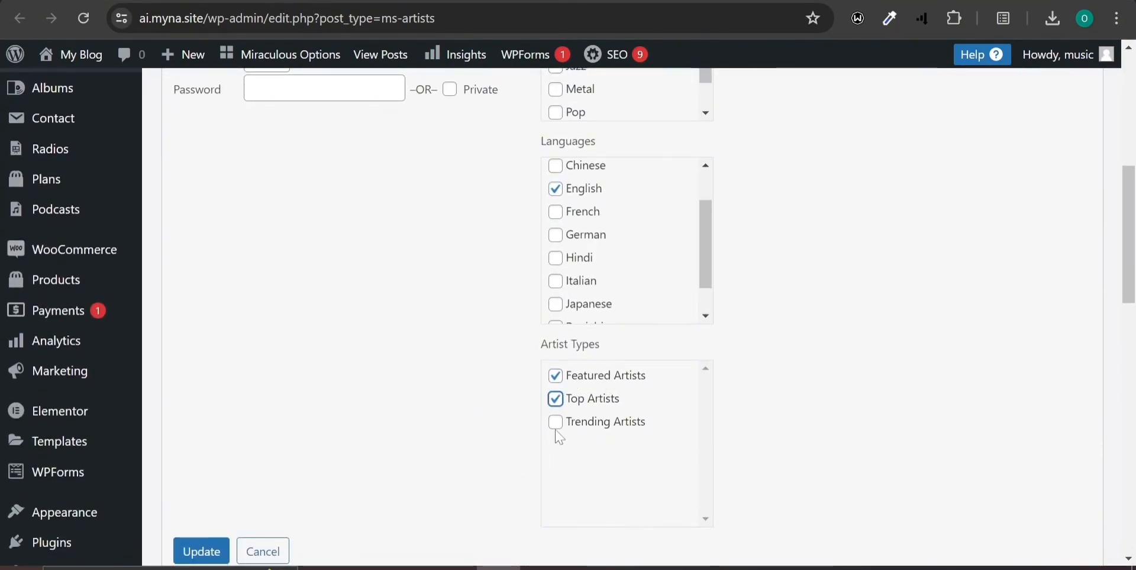
{"action": "left_click", "coordinate": [555, 423]}
{"action": "left_click", "coordinate": [207, 556]}
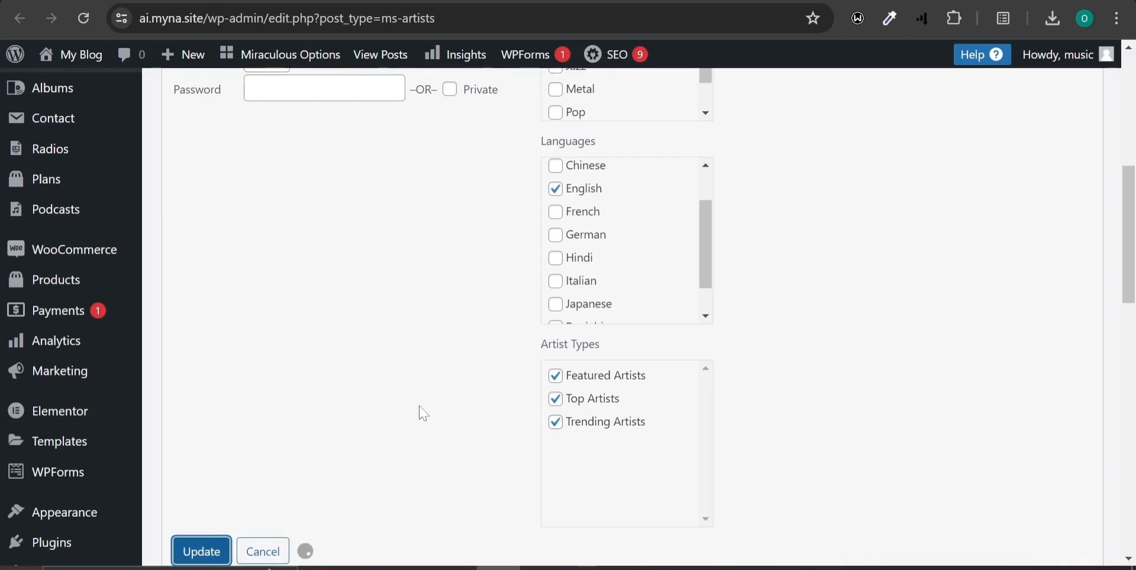
Open the General Settings page of the WordPress site
{"action": "scroll", "coordinate": [423, 413], "scroll_direction": "down", "scroll_amount": 9}
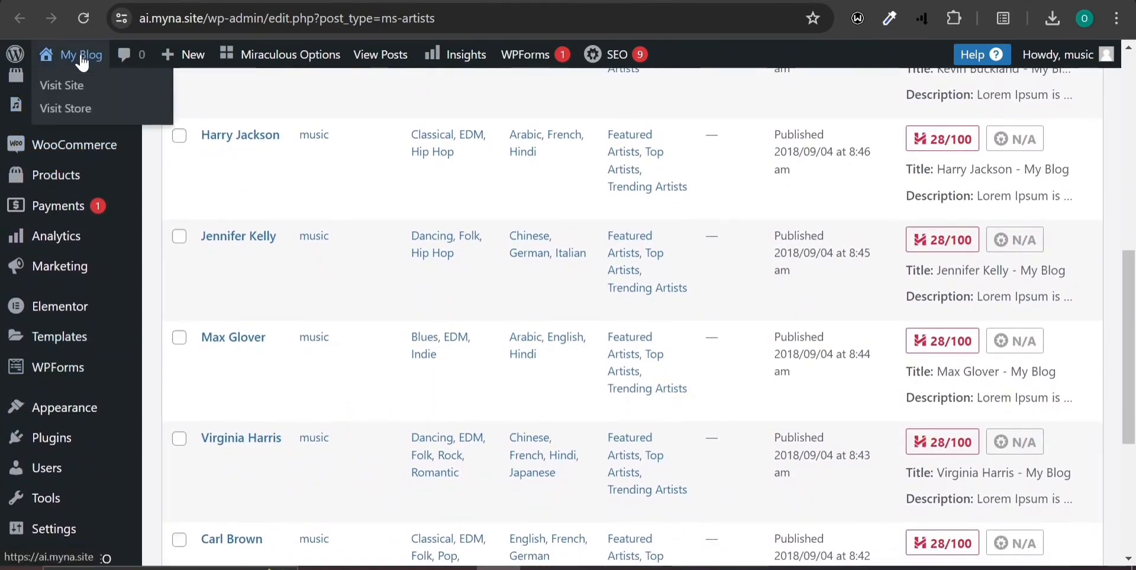
{"action": "scroll", "coordinate": [82, 349], "scroll_direction": "down", "scroll_amount": 5}
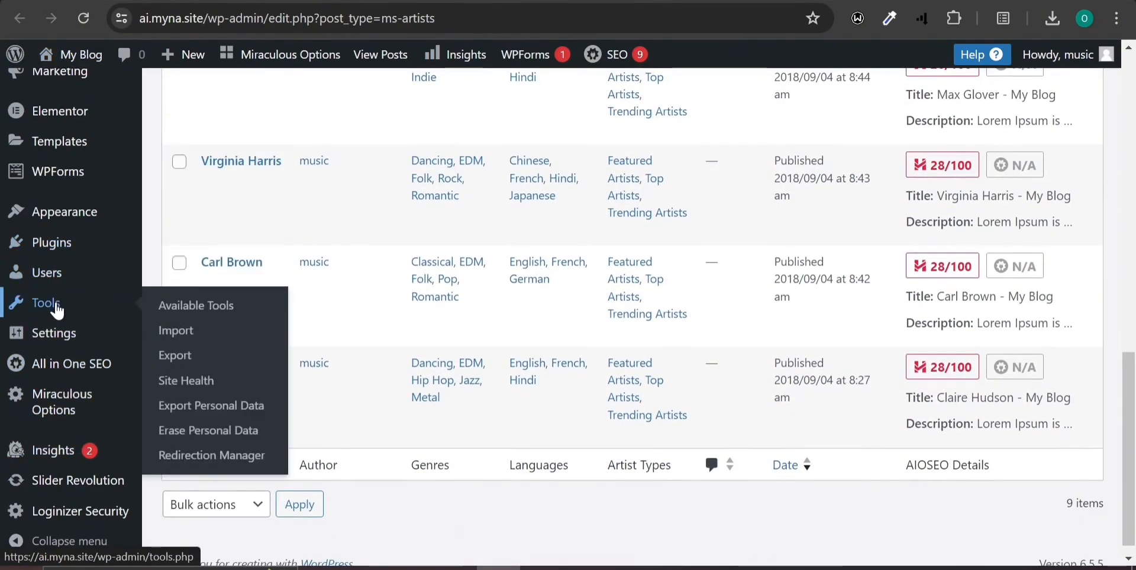
{"action": "mouse_move", "coordinate": [30, 336]}
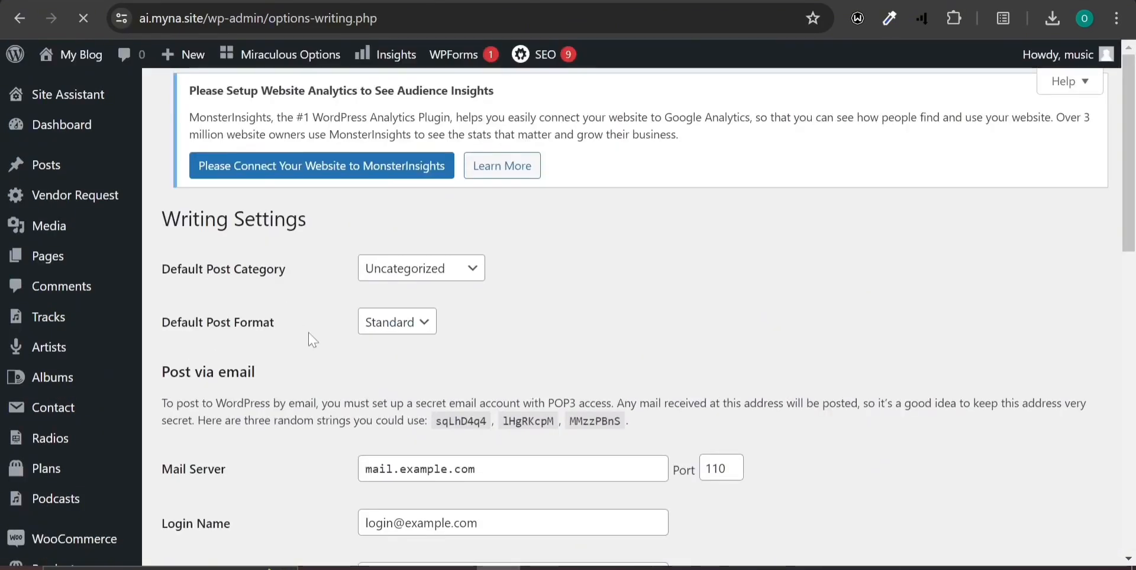
{"action": "scroll", "coordinate": [404, 355], "scroll_direction": "down", "scroll_amount": 3}
{"action": "scroll", "coordinate": [120, 272], "scroll_direction": "down", "scroll_amount": 5}
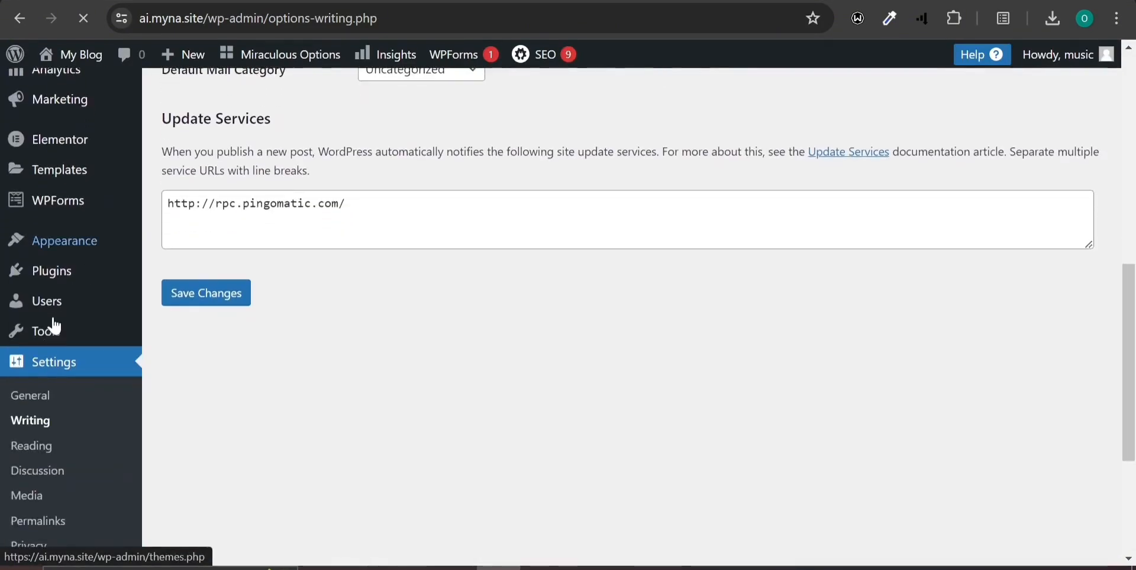
{"action": "left_click", "coordinate": [33, 402]}
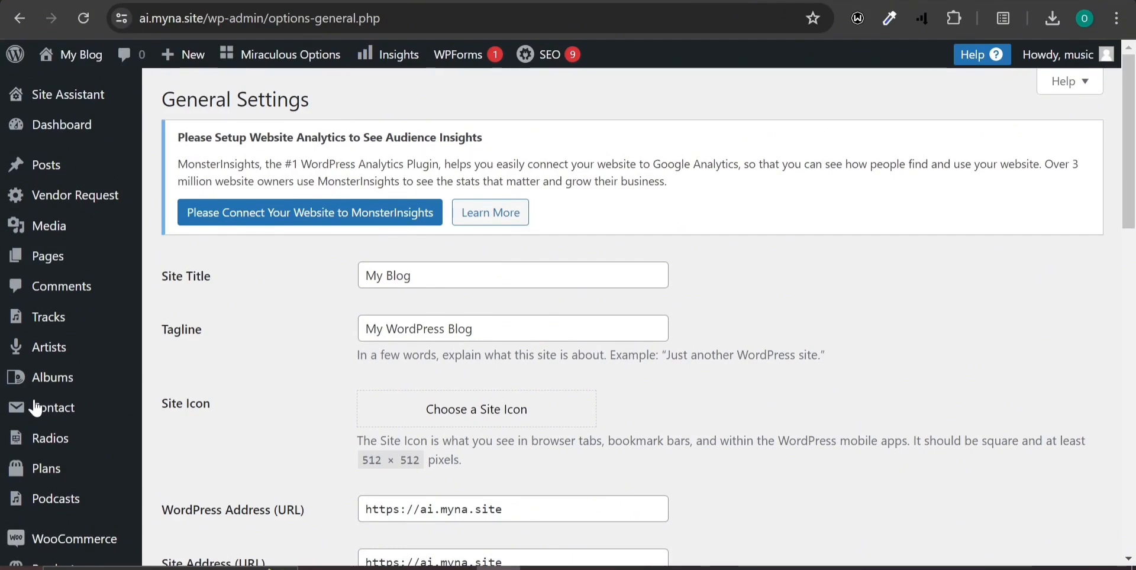
Change the site title to Music
{"action": "left_click", "coordinate": [426, 278]}
{"action": "key", "text": "ctrl+a"}
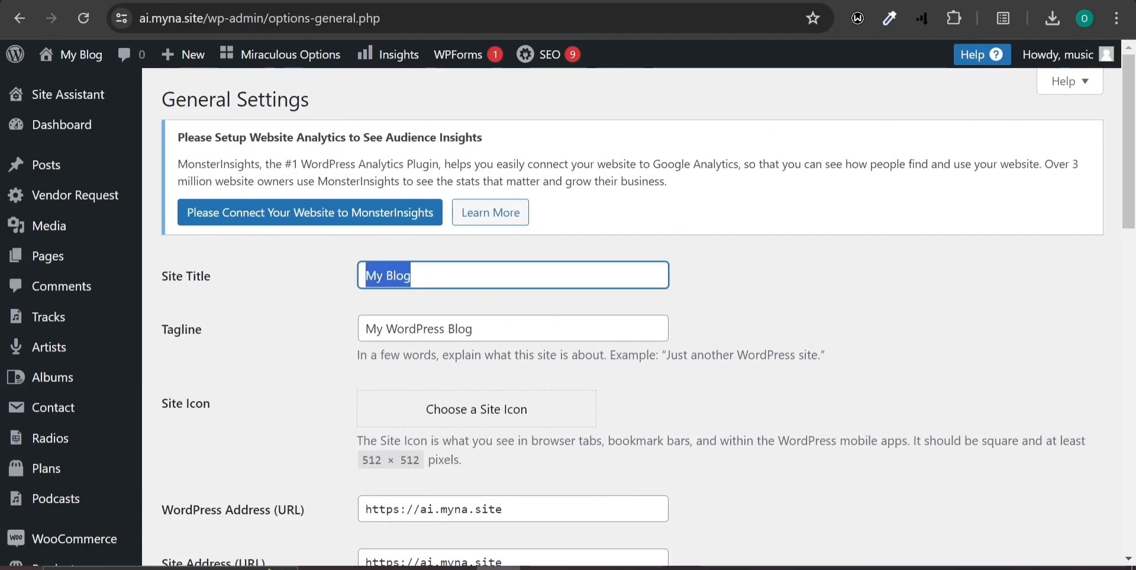
{"action": "type", "text": "mU"}
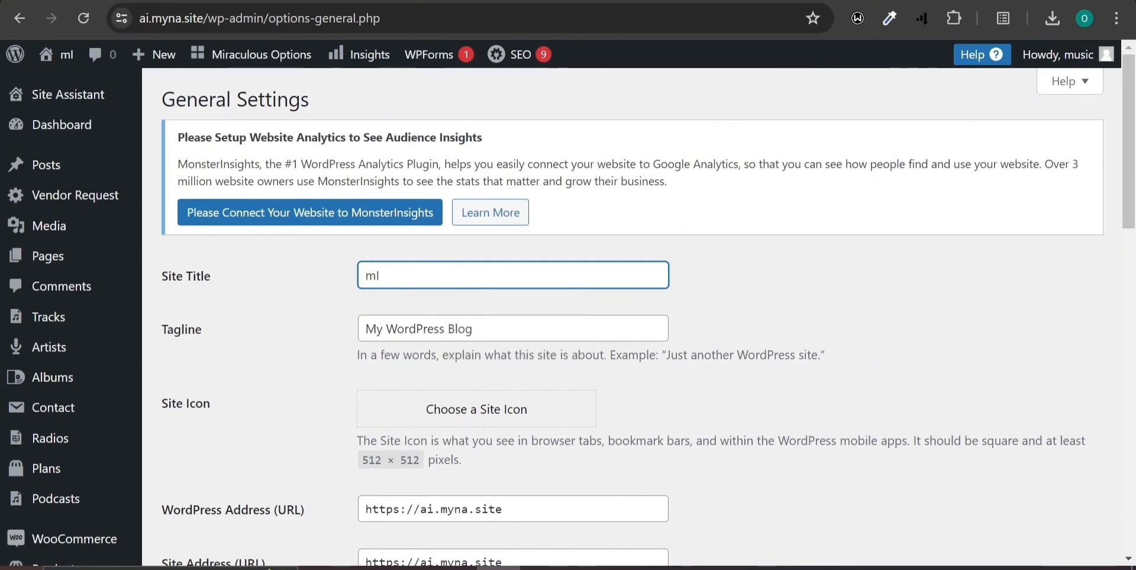
{"action": "key", "text": "BackSpace"}
{"action": "key", "text": "BackSpace"}
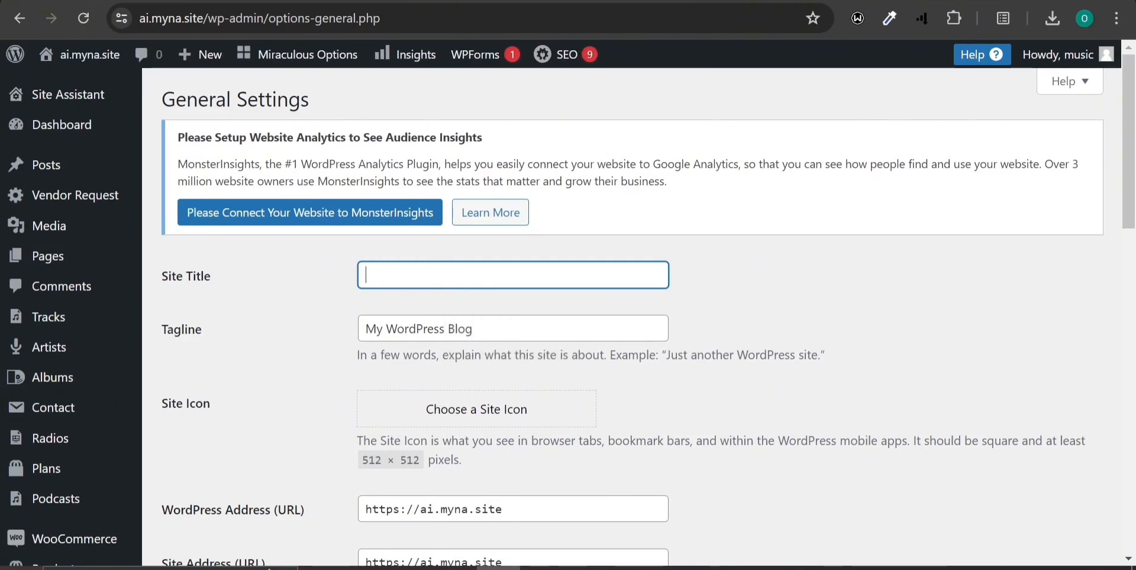
{"action": "type", "text": "Mu"}
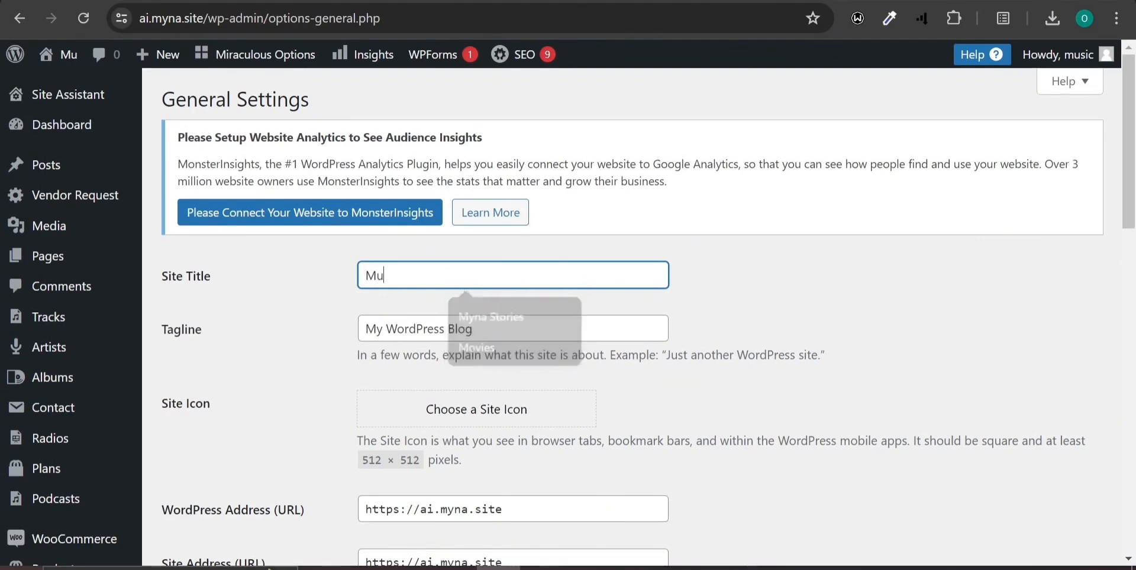
{"action": "type", "text": "cic"}
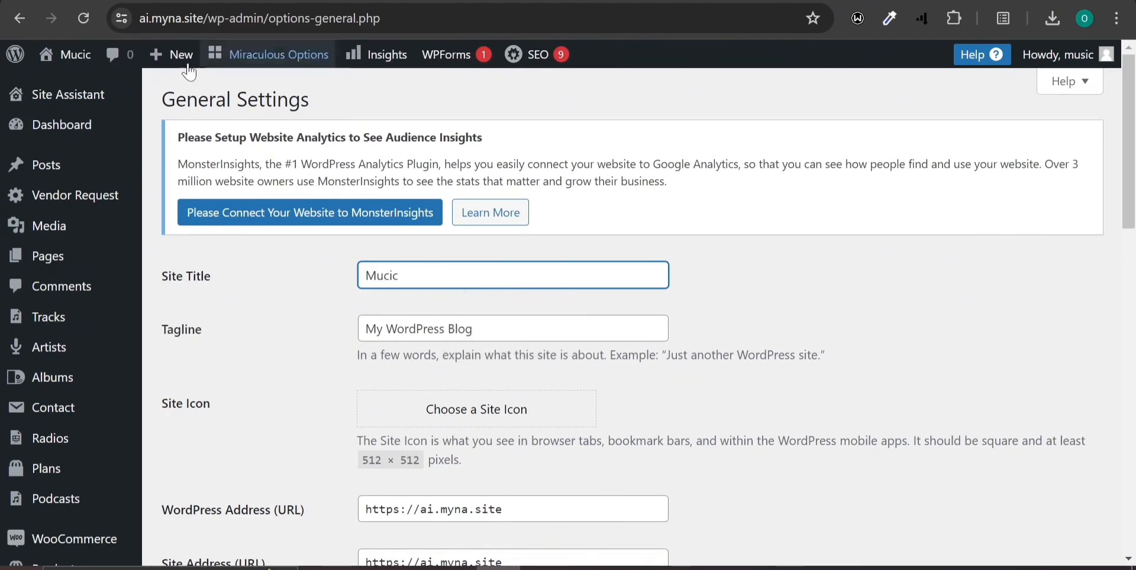
{"action": "key", "text": "BackSpace"}
{"action": "key", "text": "BackSpace"}
{"action": "key", "text": "BackSpace"}
{"action": "type", "text": "sic"}
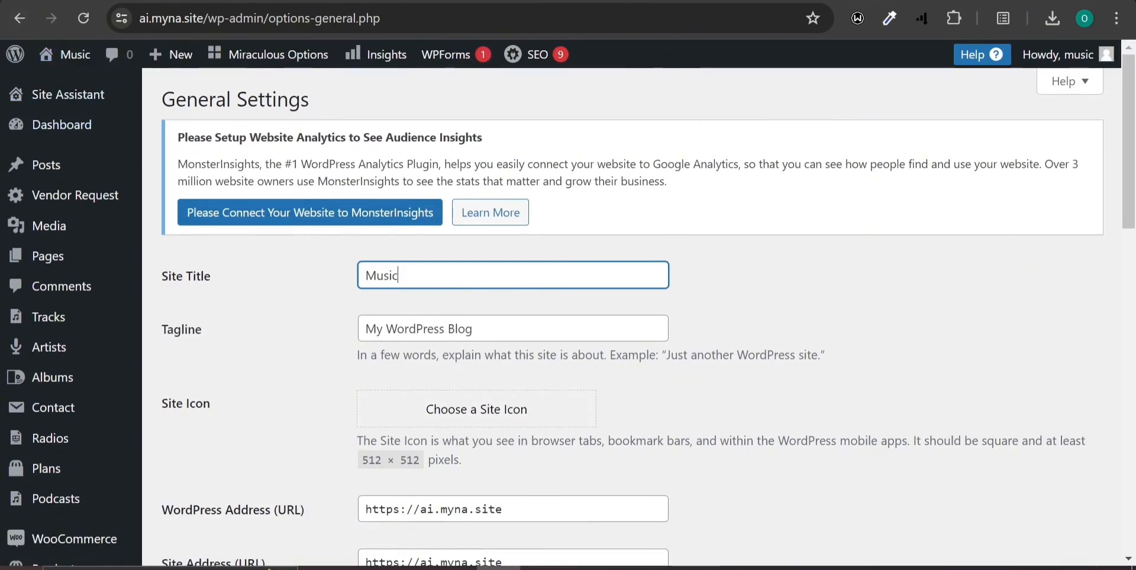
Look through the remaining general settings and save the changes
{"action": "left_click", "coordinate": [495, 329]}
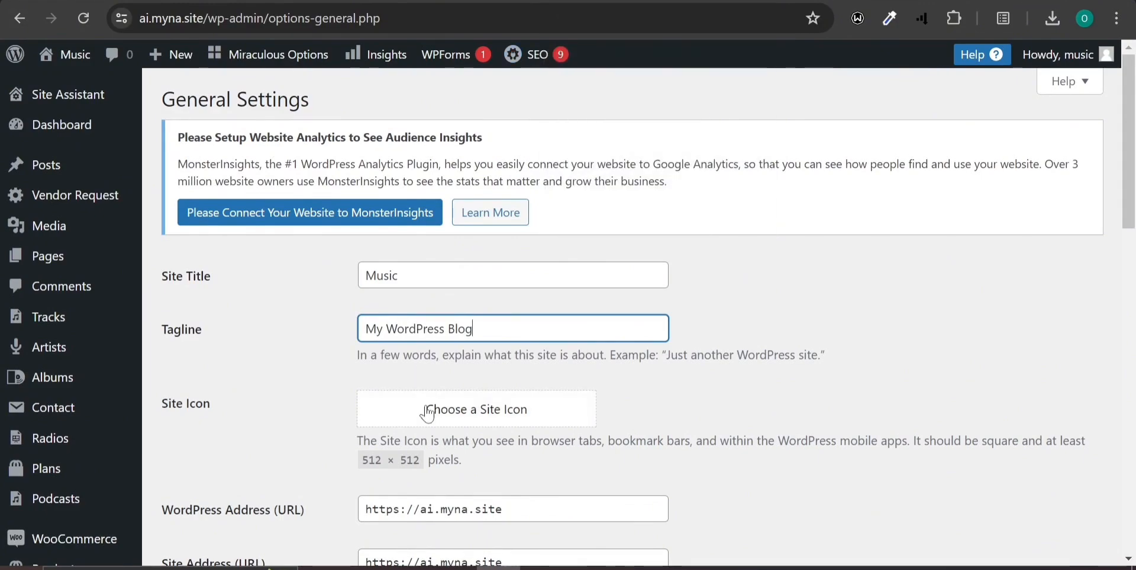
{"action": "scroll", "coordinate": [437, 414], "scroll_direction": "down", "scroll_amount": 10}
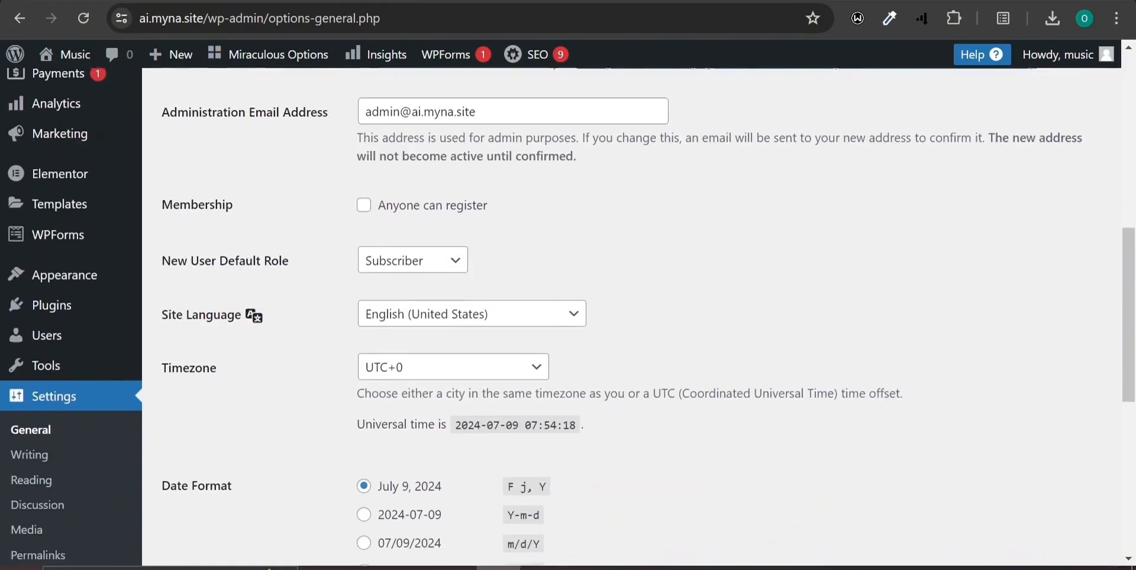
{"action": "scroll", "coordinate": [418, 335], "scroll_direction": "up", "scroll_amount": 2}
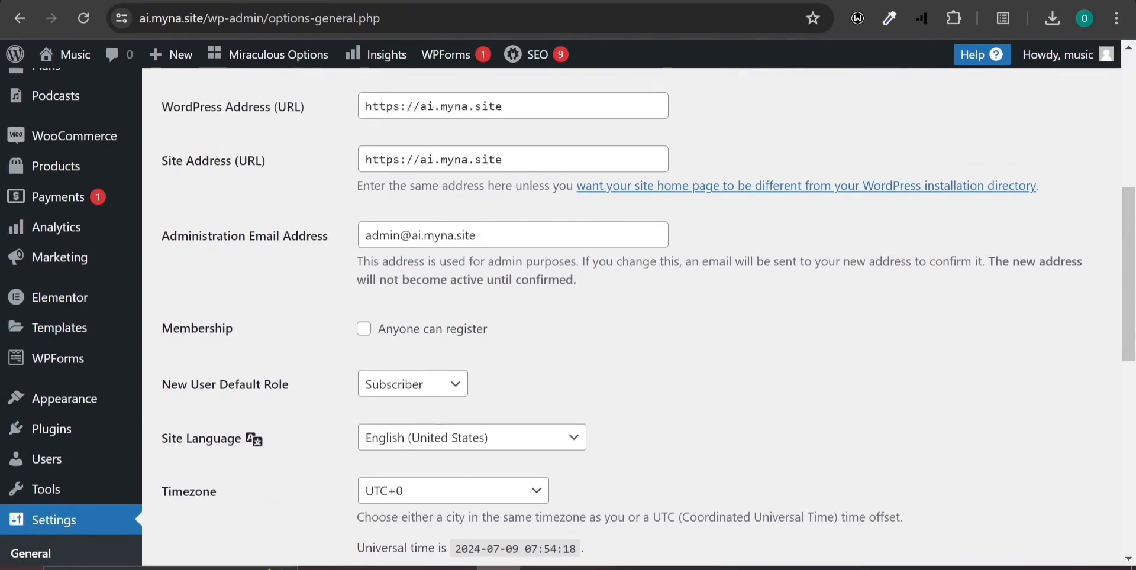
{"action": "scroll", "coordinate": [380, 142], "scroll_direction": "down", "scroll_amount": 4}
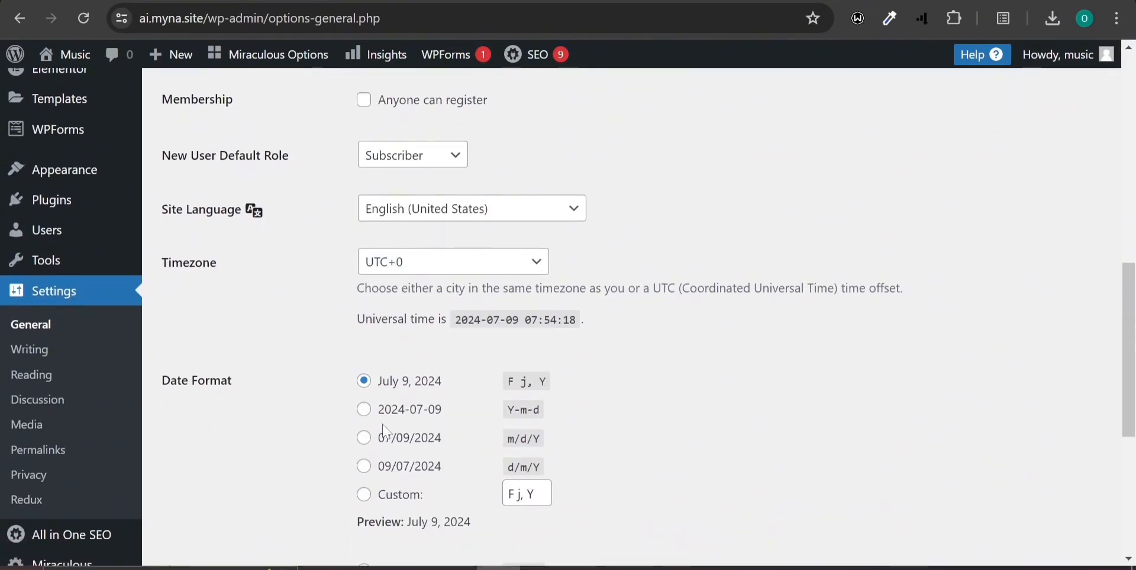
{"action": "scroll", "coordinate": [384, 430], "scroll_direction": "down", "scroll_amount": 6}
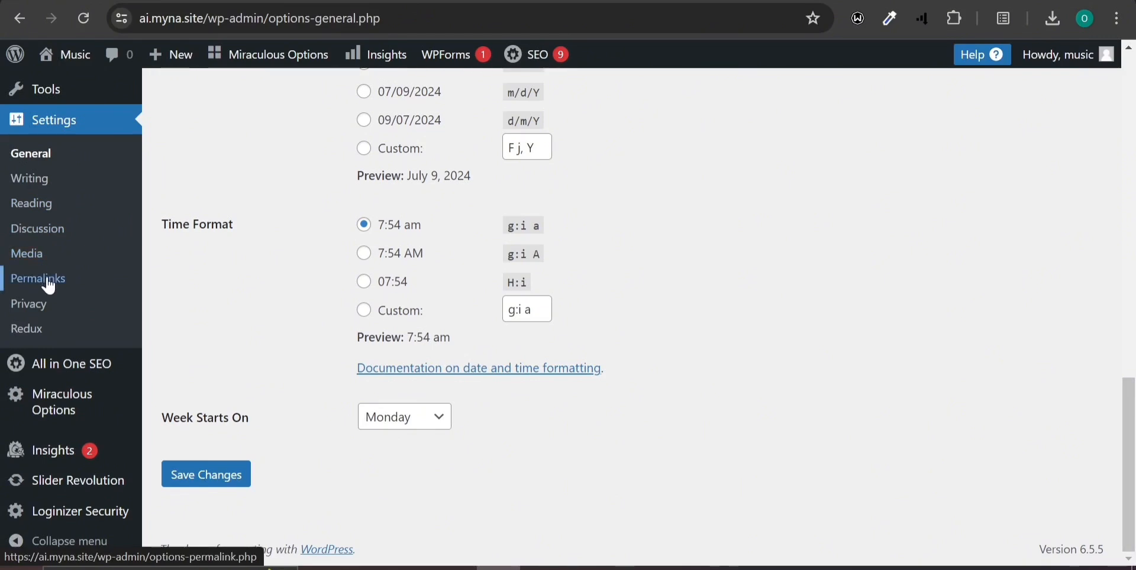
{"action": "left_click", "coordinate": [219, 486]}
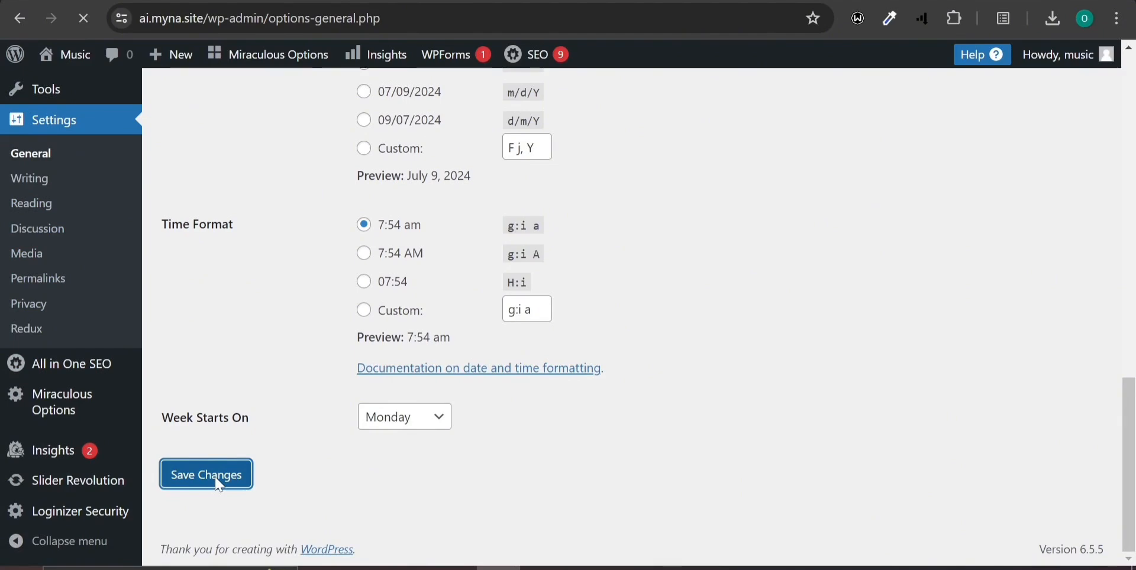
Open the Permalink Settings page and go to the common permalink structures
{"action": "scroll", "coordinate": [18, 509], "scroll_direction": "down", "scroll_amount": 10}
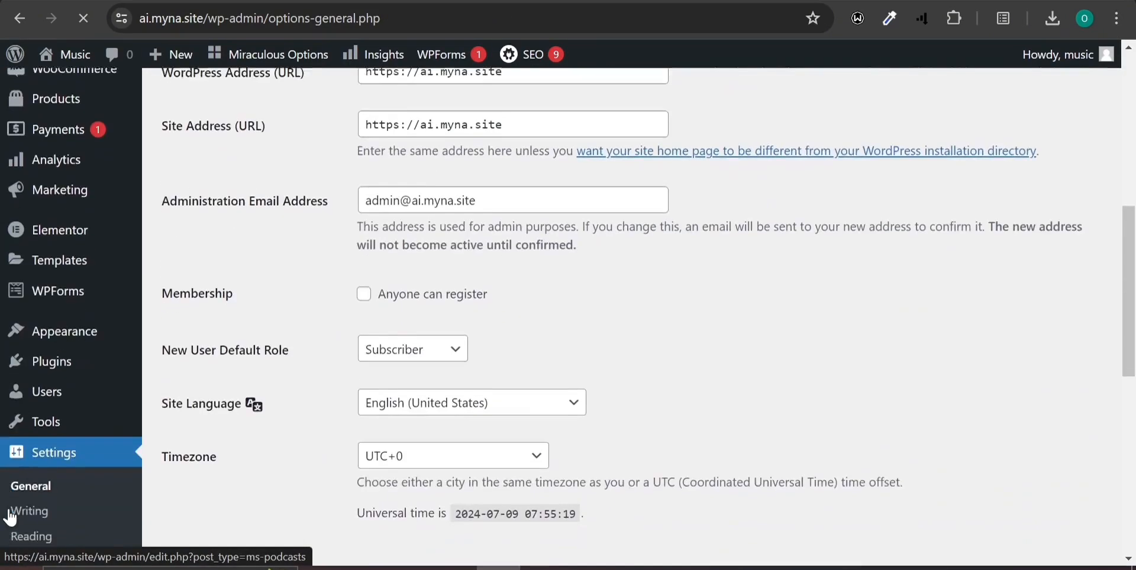
{"action": "scroll", "coordinate": [11, 517], "scroll_direction": "down", "scroll_amount": 2}
{"action": "scroll", "coordinate": [51, 251], "scroll_direction": "up", "scroll_amount": 1}
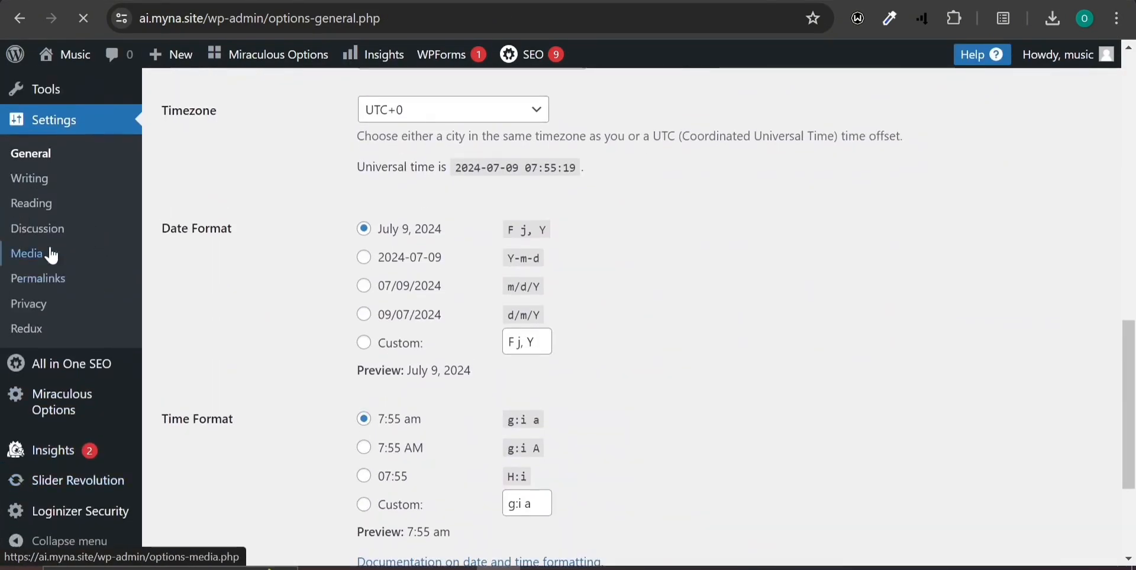
{"action": "left_click", "coordinate": [51, 254]}
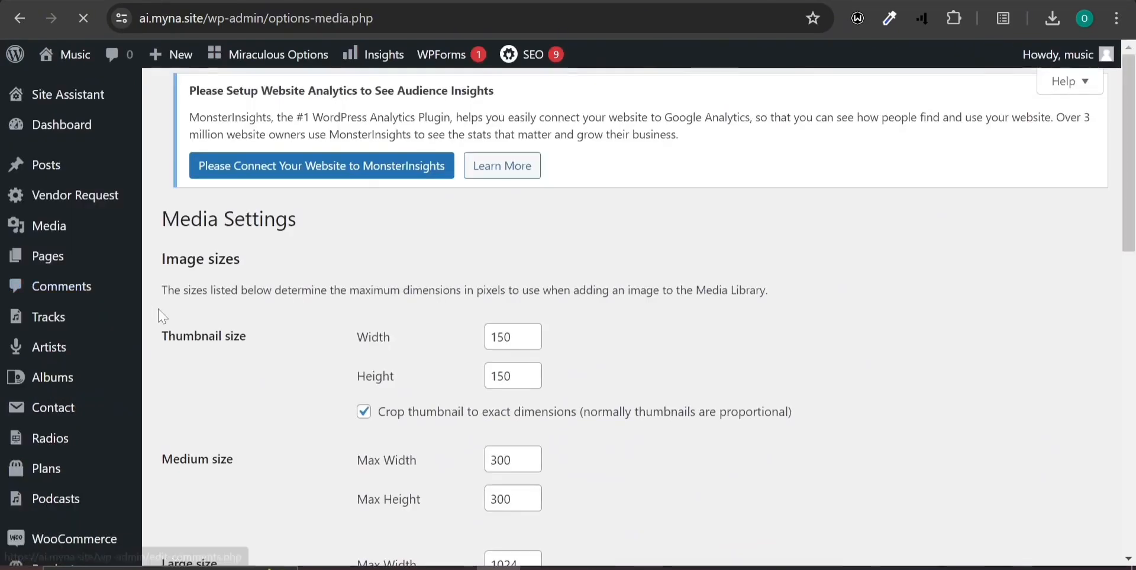
{"action": "scroll", "coordinate": [397, 402], "scroll_direction": "down", "scroll_amount": 6}
{"action": "scroll", "coordinate": [76, 332], "scroll_direction": "down", "scroll_amount": 6}
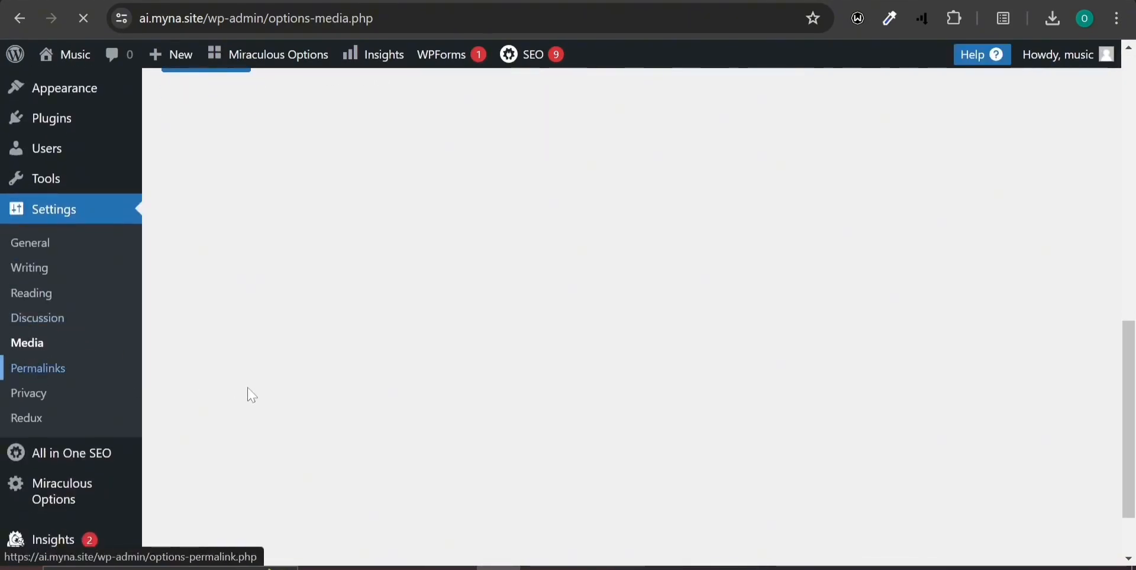
{"action": "scroll", "coordinate": [252, 396], "scroll_direction": "down", "scroll_amount": 3}
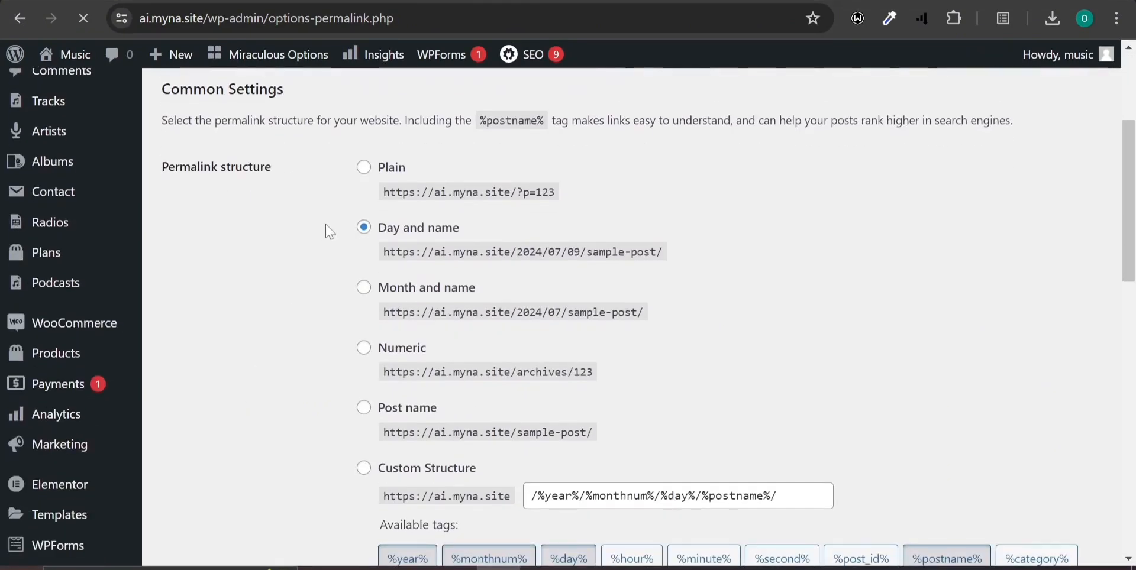
Set the permalink structure to Post name and save the changes
{"action": "left_click", "coordinate": [365, 408]}
{"action": "scroll", "coordinate": [269, 422], "scroll_direction": "down", "scroll_amount": 15}
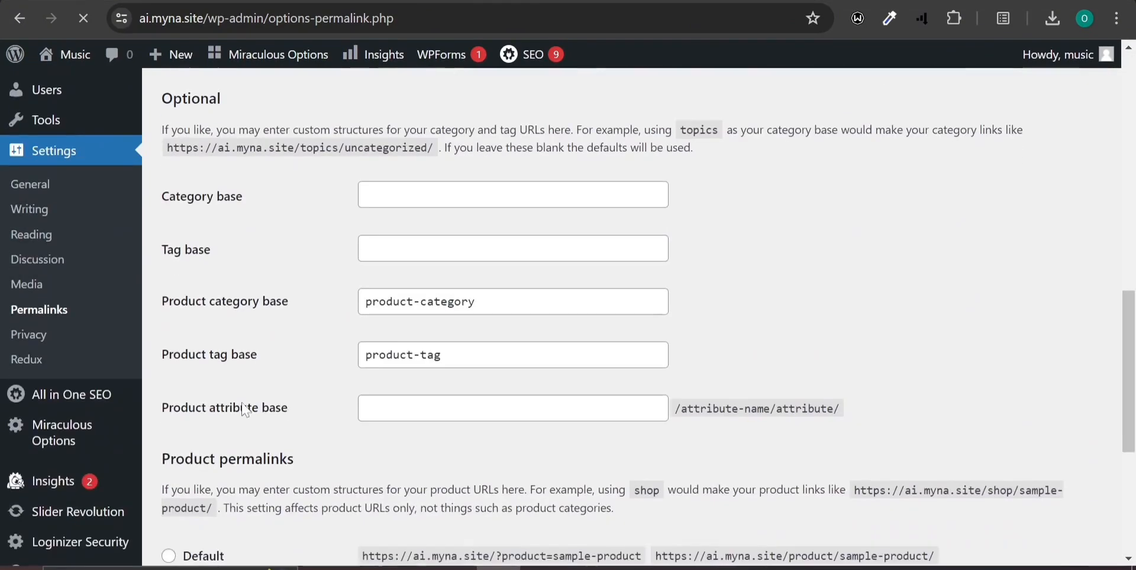
{"action": "left_click", "coordinate": [190, 473]}
{"action": "scroll", "coordinate": [237, 266], "scroll_direction": "up", "scroll_amount": 12}
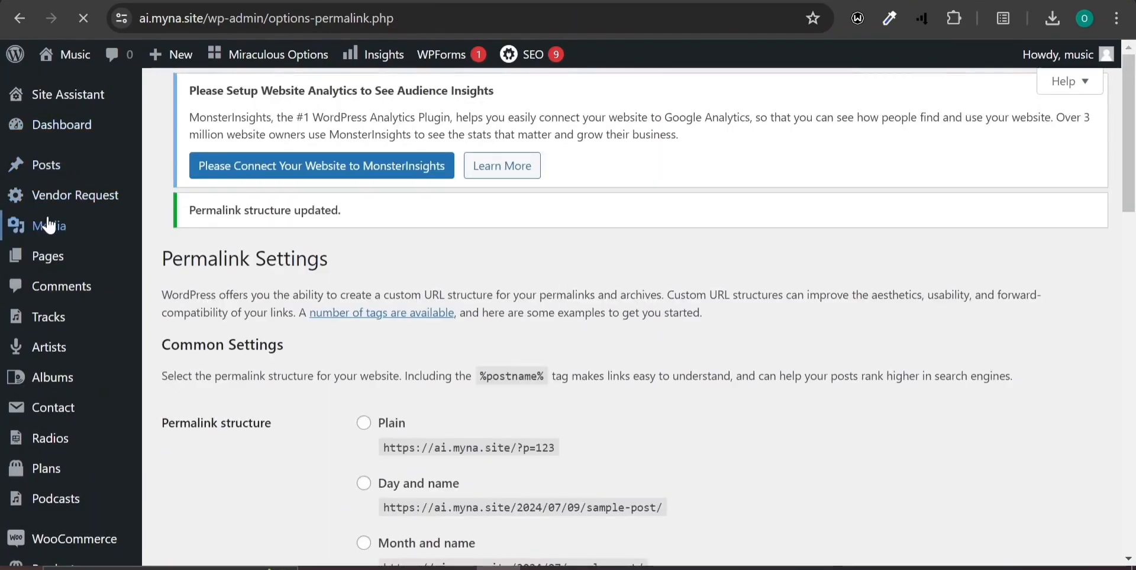
Open the Media Library and permanently delete the blank placeholder and adjacent pink headphone image in the second row using bulk selection
{"action": "left_click", "coordinate": [49, 225]}
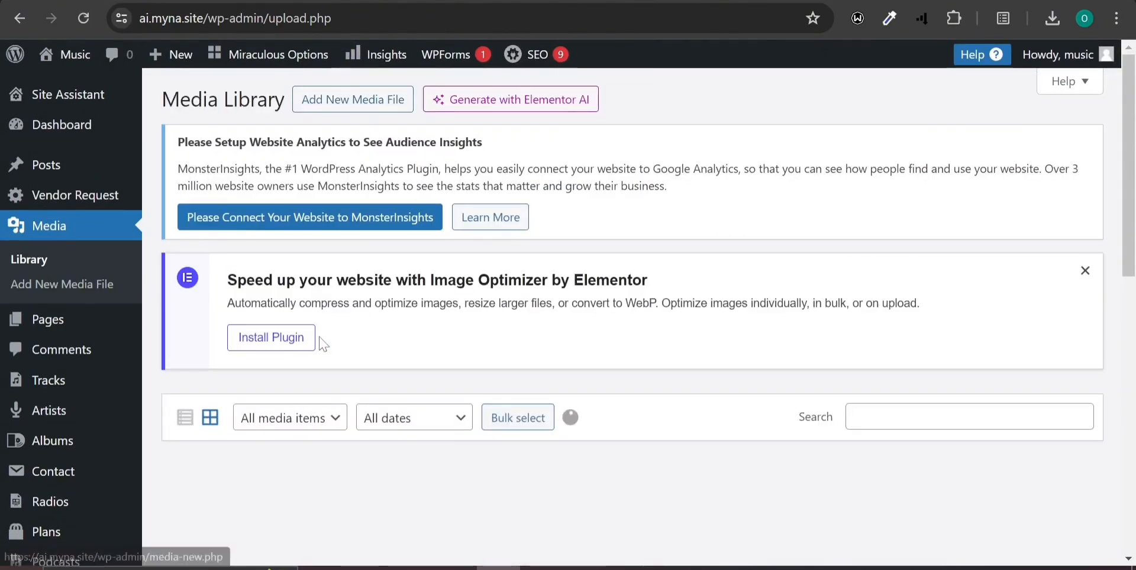
{"action": "scroll", "coordinate": [317, 339], "scroll_direction": "down", "scroll_amount": 5}
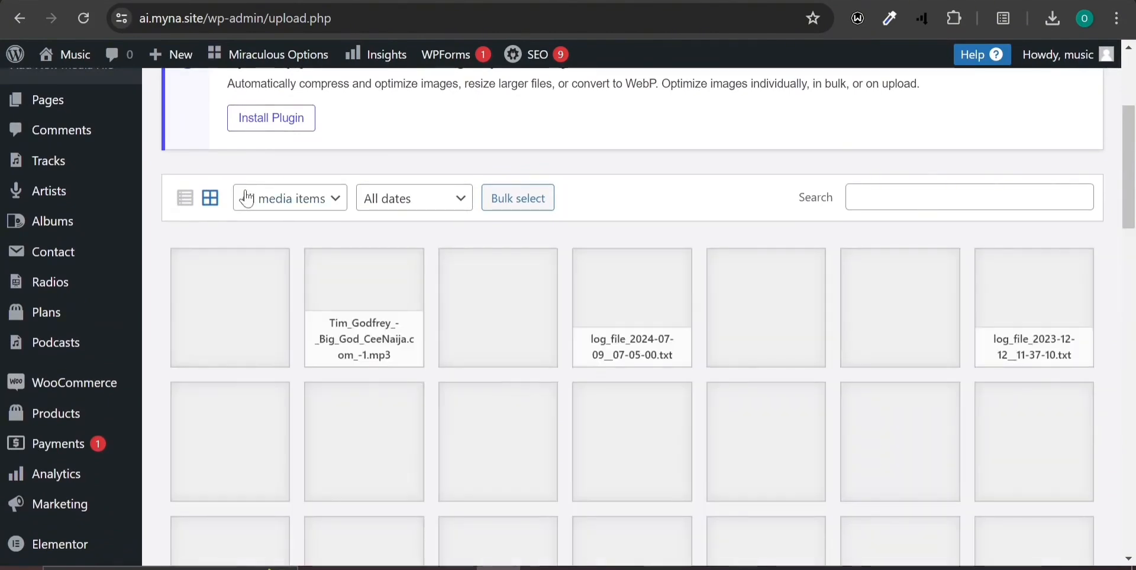
{"action": "left_click", "coordinate": [507, 201]}
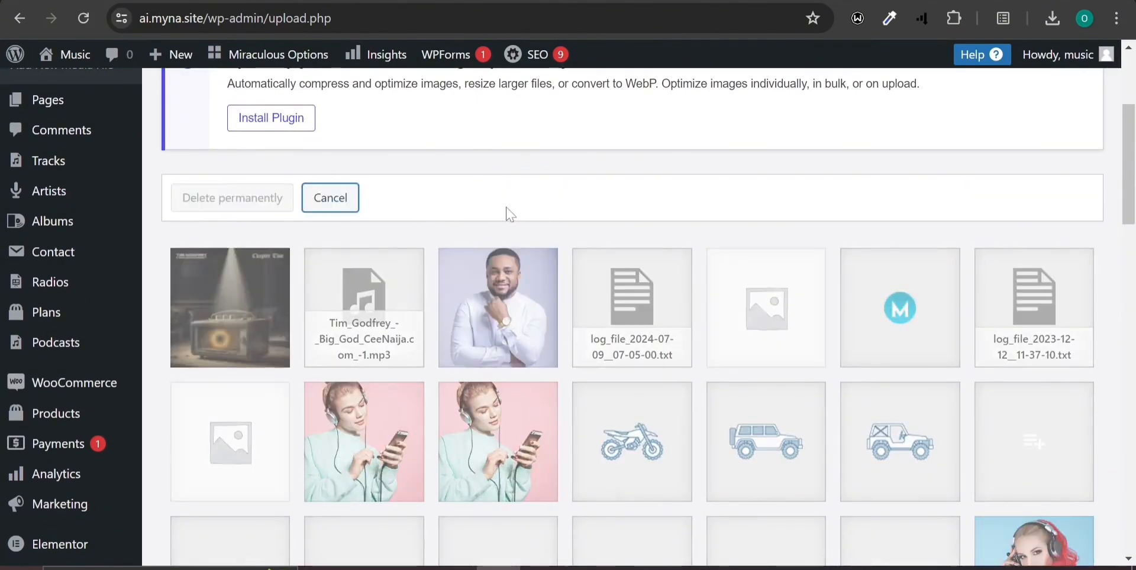
{"action": "left_click", "coordinate": [348, 452]}
{"action": "left_click", "coordinate": [258, 459]}
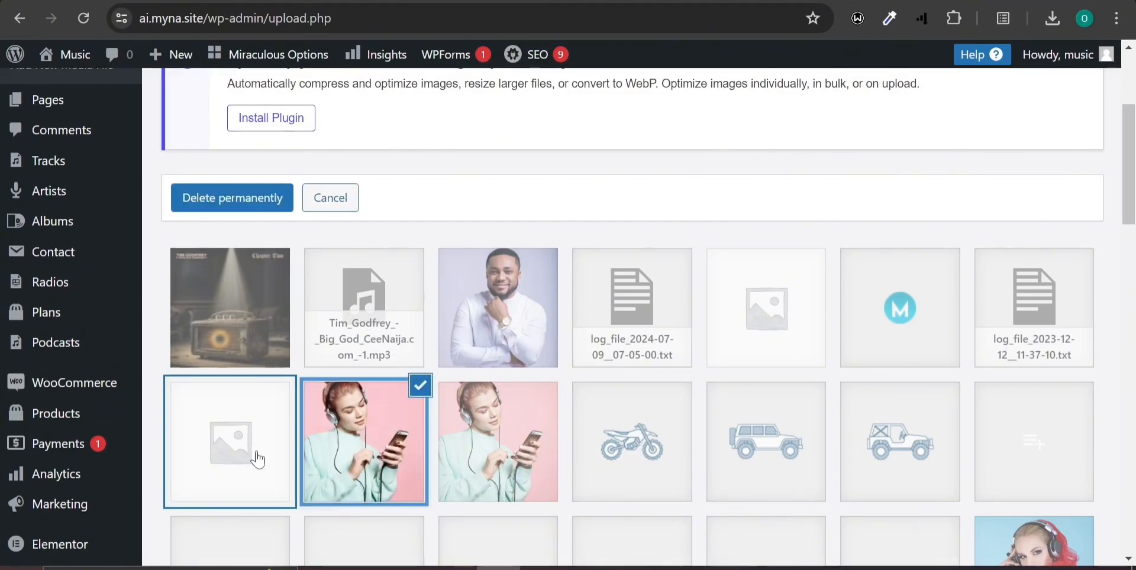
{"action": "left_click", "coordinate": [207, 192]}
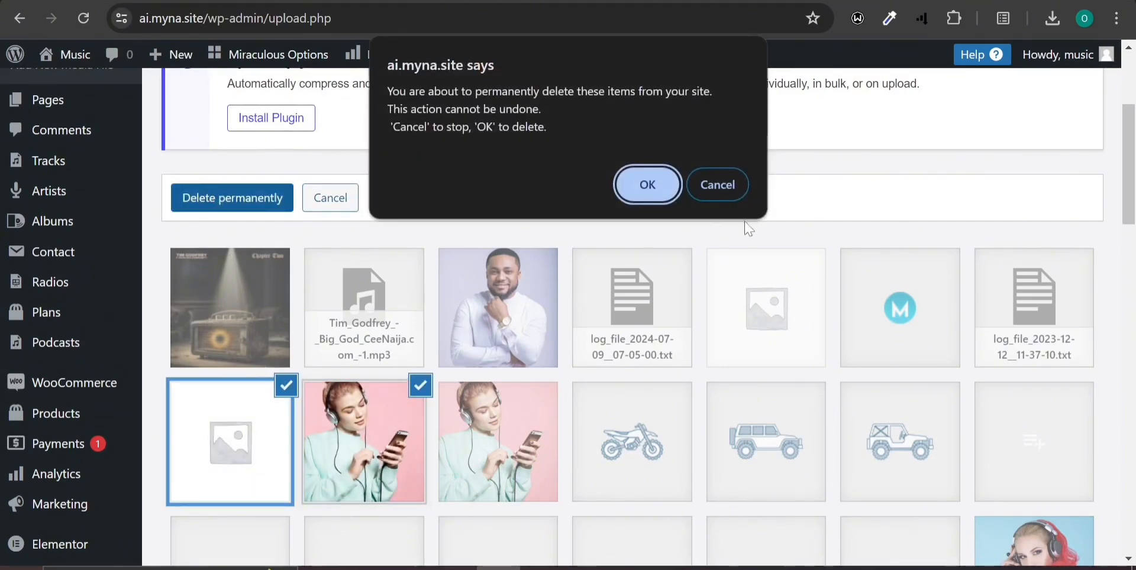
{"action": "left_click", "coordinate": [646, 184]}
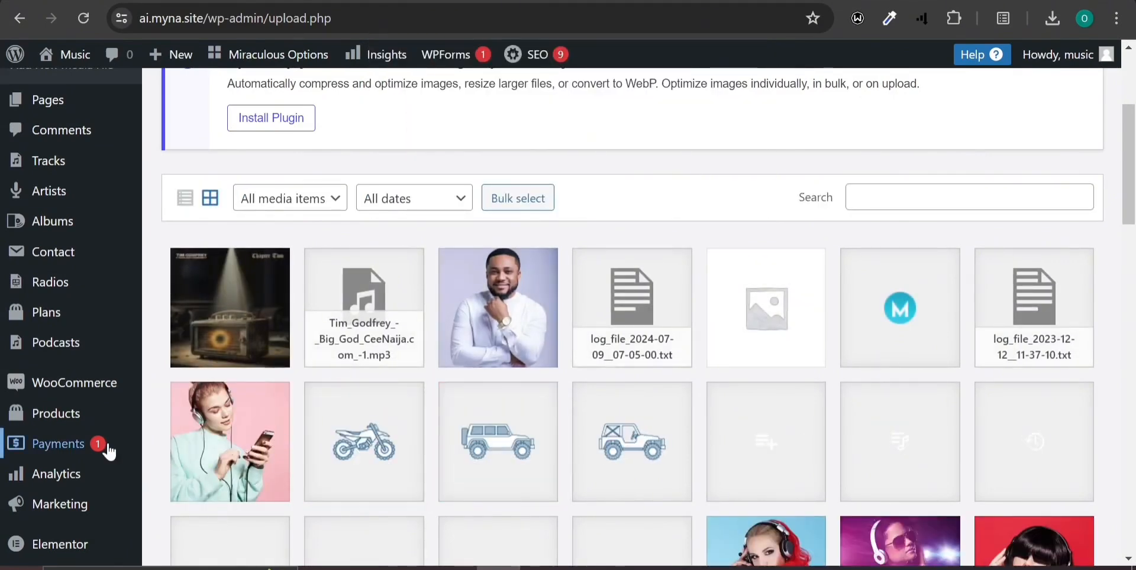
Check the attachment details of the remaining pink headphone image post2.jpg and permanently delete it from the Media Library
{"action": "left_click", "coordinate": [204, 441]}
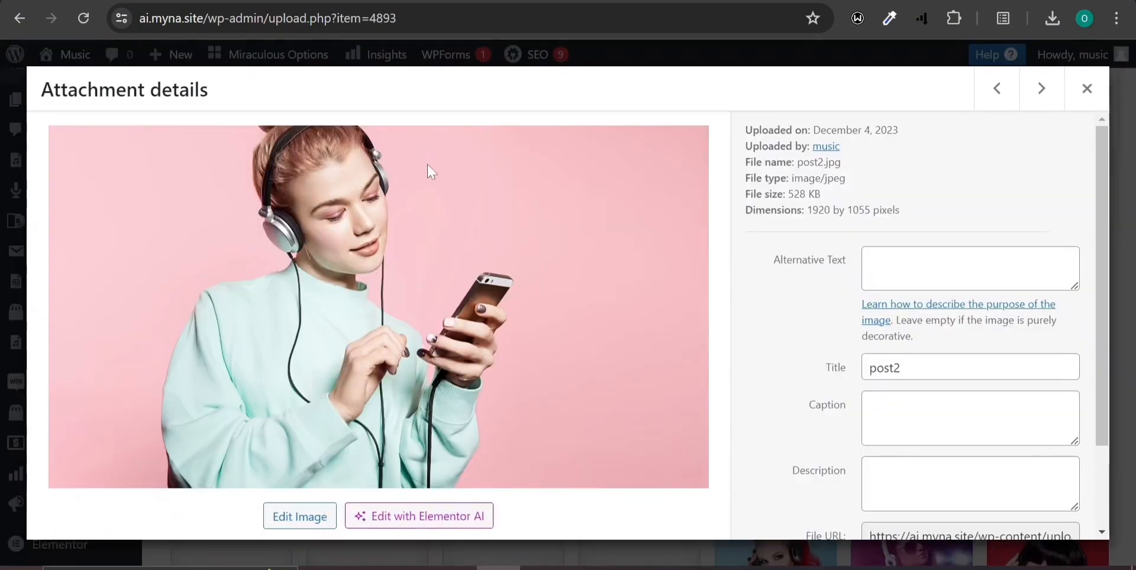
{"action": "left_click", "coordinate": [1087, 88]}
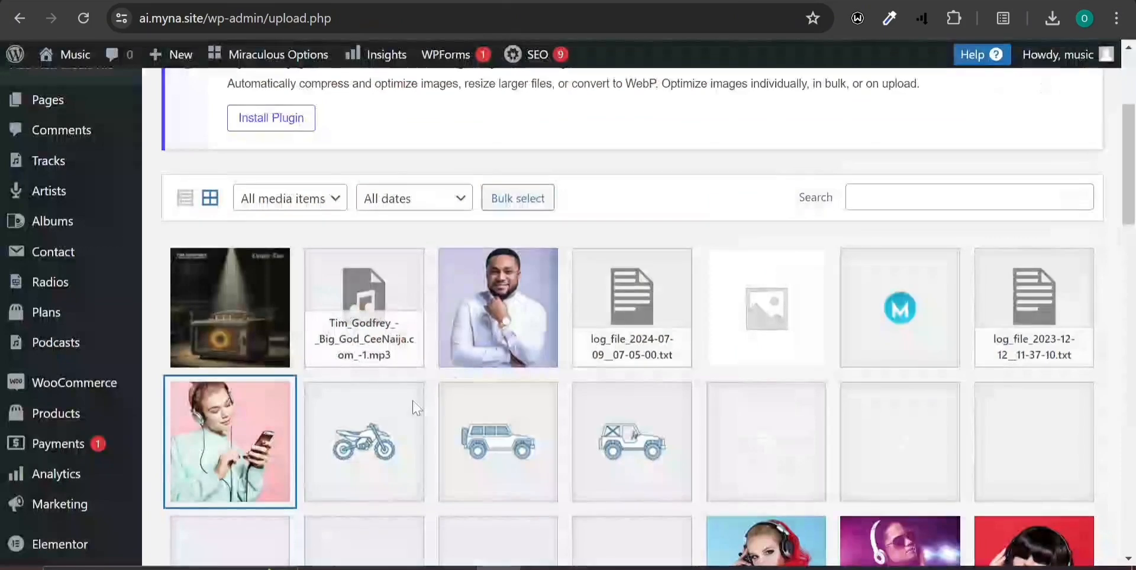
{"action": "left_click", "coordinate": [510, 198]}
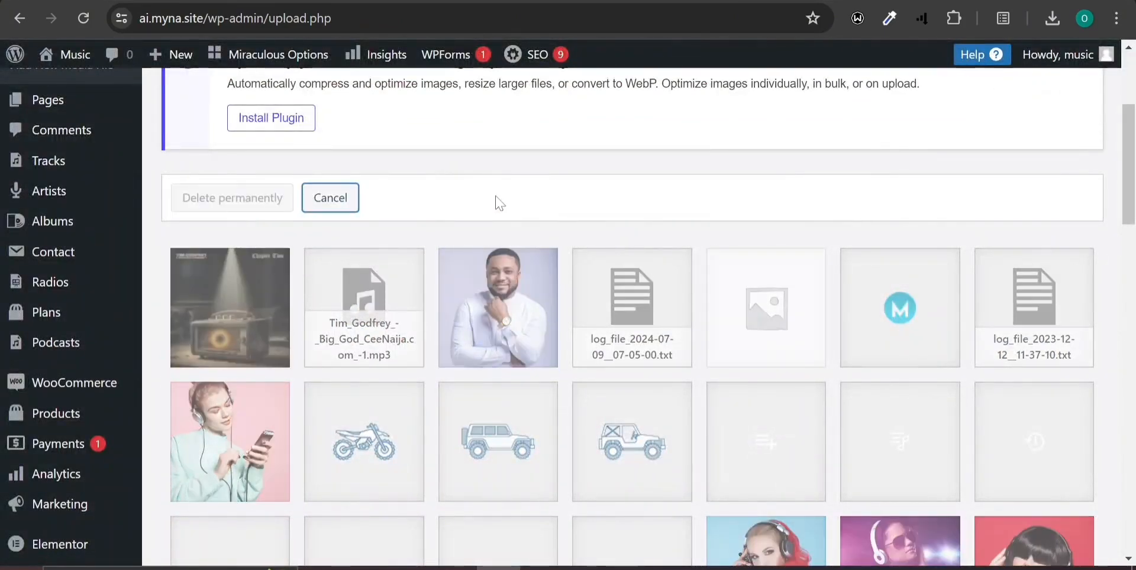
{"action": "left_click", "coordinate": [194, 470]}
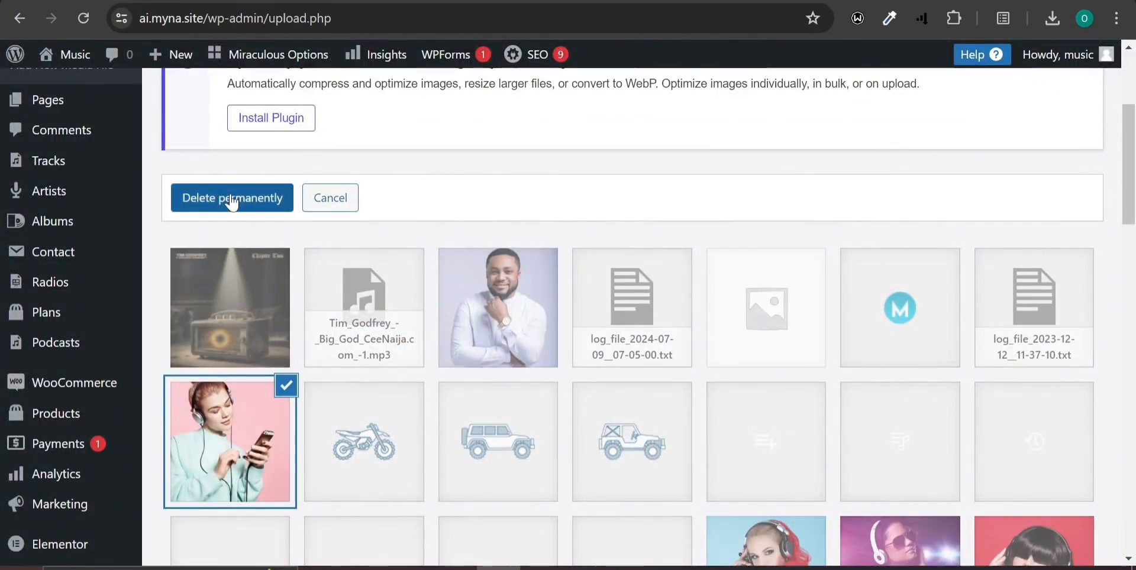
{"action": "left_click", "coordinate": [232, 201]}
{"action": "left_click", "coordinate": [639, 179]}
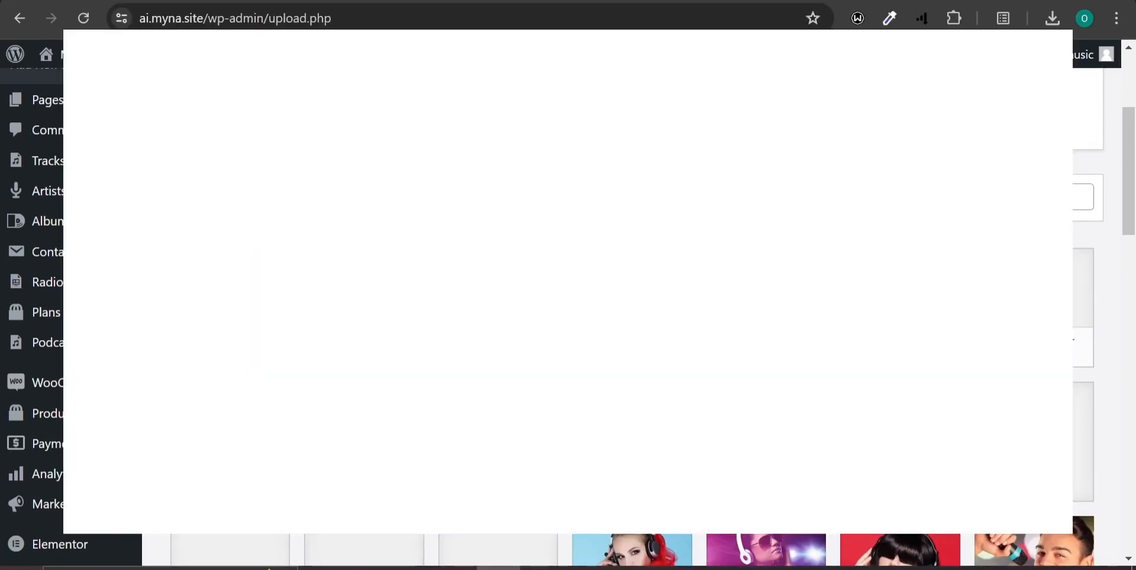
{"action": "scroll", "coordinate": [363, 462], "scroll_direction": "up", "scroll_amount": 3}
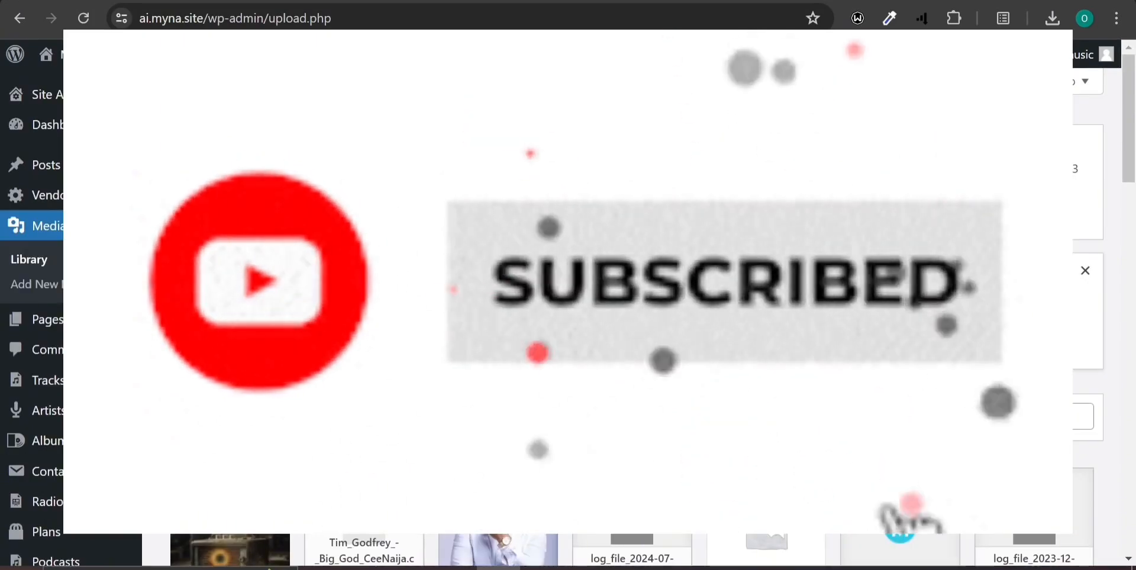